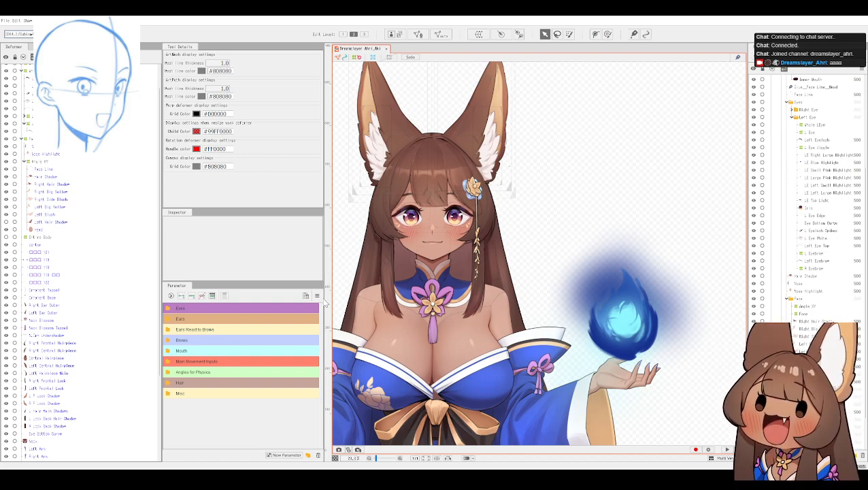
- Expand the Eyes parameter group and test the left and right eyeball parameters by moving both irises toward the nose
{"action": "scroll", "coordinate": [538, 170], "scroll_direction": "up", "scroll_amount": 3}
{"action": "left_click_drag", "start_coordinate": [606, 166], "coordinate": [680, 136]}
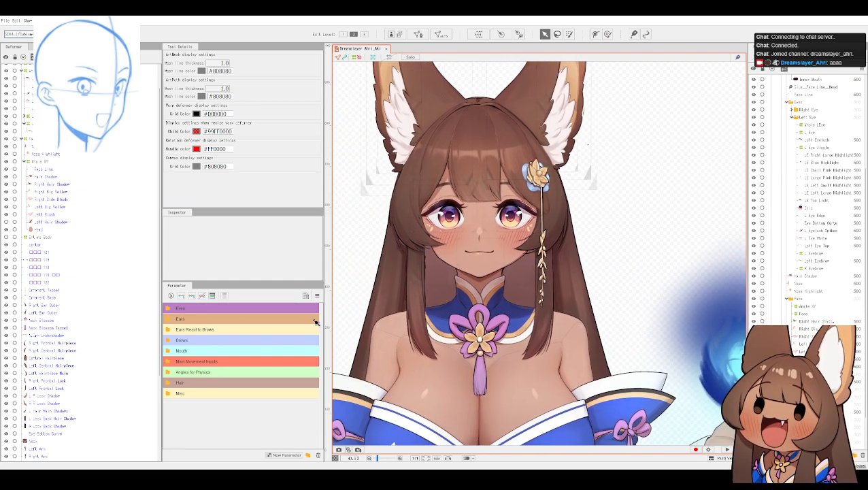
{"action": "left_click", "coordinate": [184, 310]}
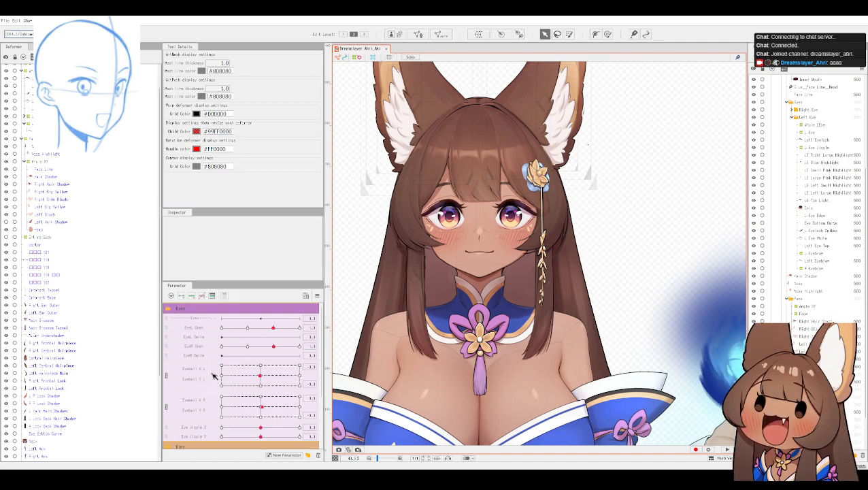
{"action": "mouse_move", "coordinate": [262, 376]}
{"action": "left_mouse_down"}
{"action": "mouse_move", "coordinate": [283, 379]}
{"action": "mouse_move", "coordinate": [264, 376]}
{"action": "left_mouse_up"}
{"action": "left_click", "coordinate": [255, 364]}
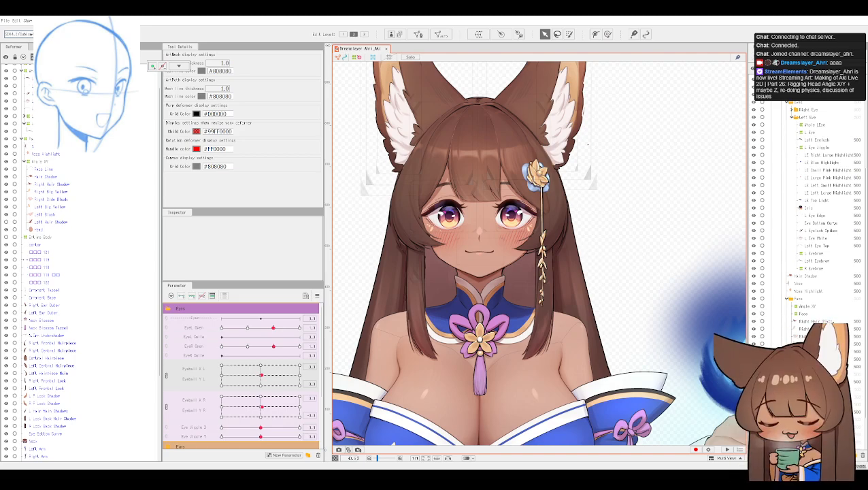
{"action": "left_click_drag", "start_coordinate": [261, 375], "coordinate": [221, 375]}
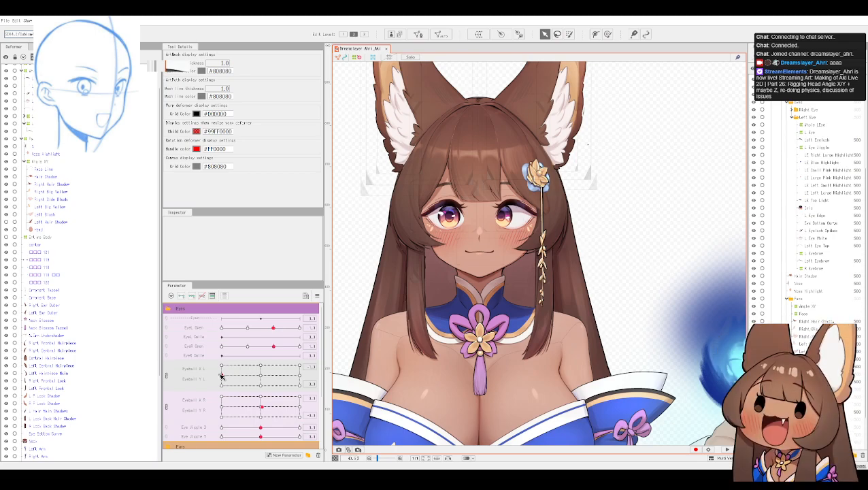
{"action": "left_click_drag", "start_coordinate": [263, 411], "coordinate": [290, 408]}
{"action": "mouse_move", "coordinate": [233, 382]}
{"action": "left_mouse_down"}
{"action": "mouse_move", "coordinate": [227, 377]}
{"action": "mouse_move", "coordinate": [237, 377]}
{"action": "left_mouse_up"}
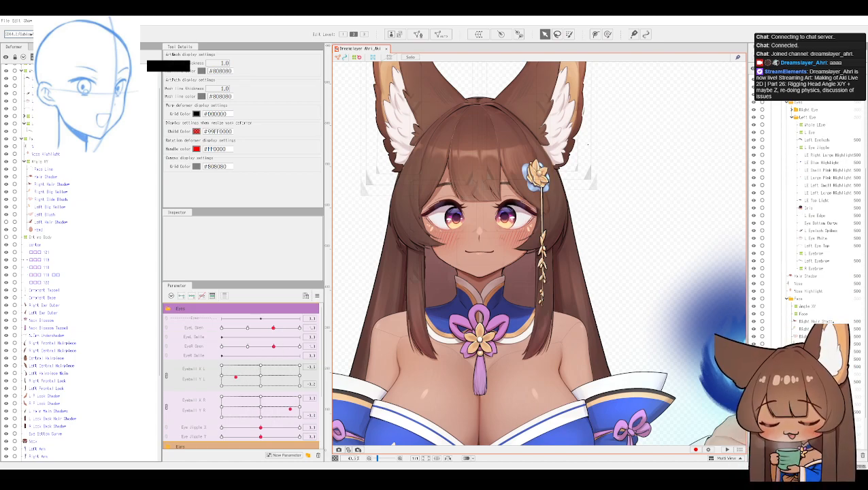
- Expand the Mouth parameter group and test Mouth Form and Mouth Open, returning the mouth to its closed pose
{"action": "scroll", "coordinate": [241, 374], "scroll_direction": "down", "scroll_amount": 2}
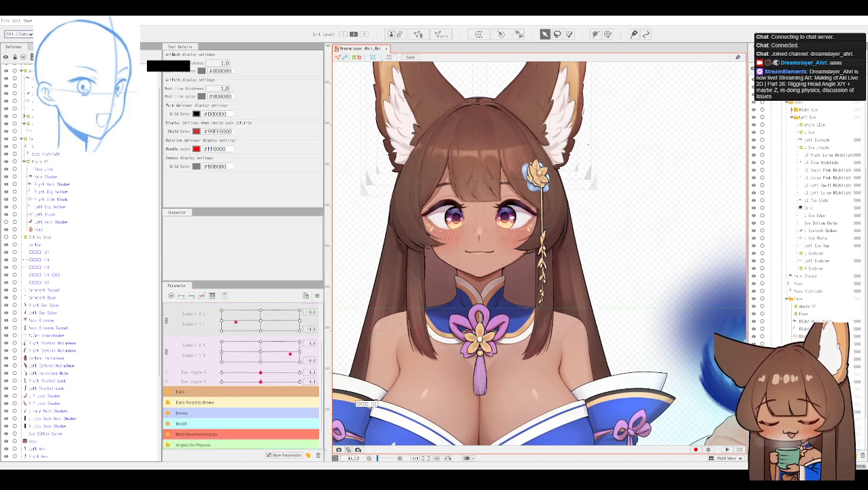
{"action": "left_click", "coordinate": [168, 423]}
{"action": "scroll", "coordinate": [258, 422], "scroll_direction": "down", "scroll_amount": 2}
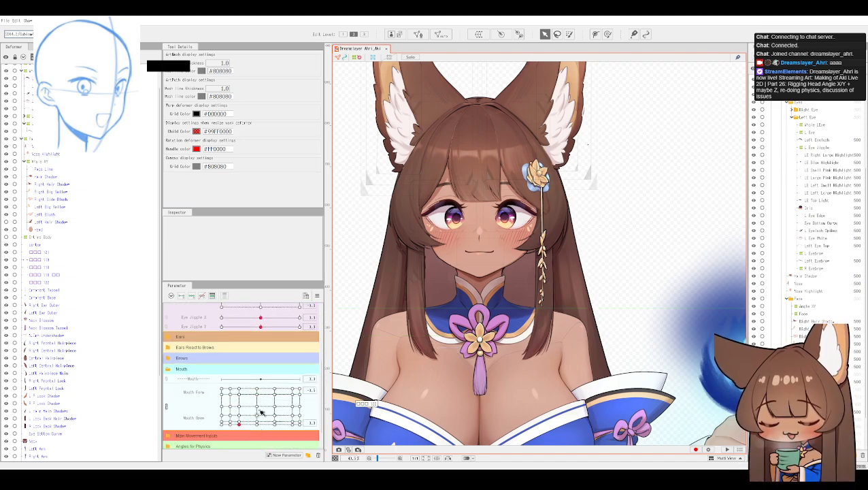
{"action": "mouse_move", "coordinate": [265, 408]}
{"action": "left_mouse_down"}
{"action": "mouse_move", "coordinate": [260, 423]}
{"action": "mouse_move", "coordinate": [279, 407]}
{"action": "left_mouse_up"}
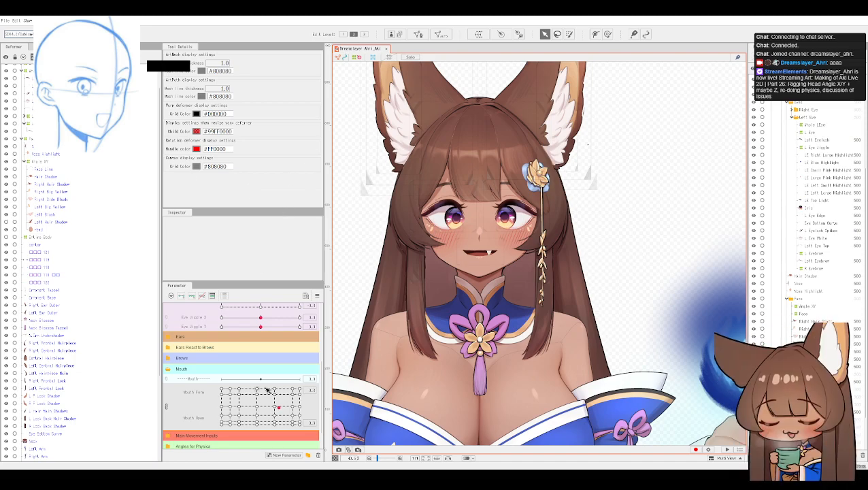
{"action": "left_click_drag", "start_coordinate": [285, 414], "coordinate": [239, 430]}
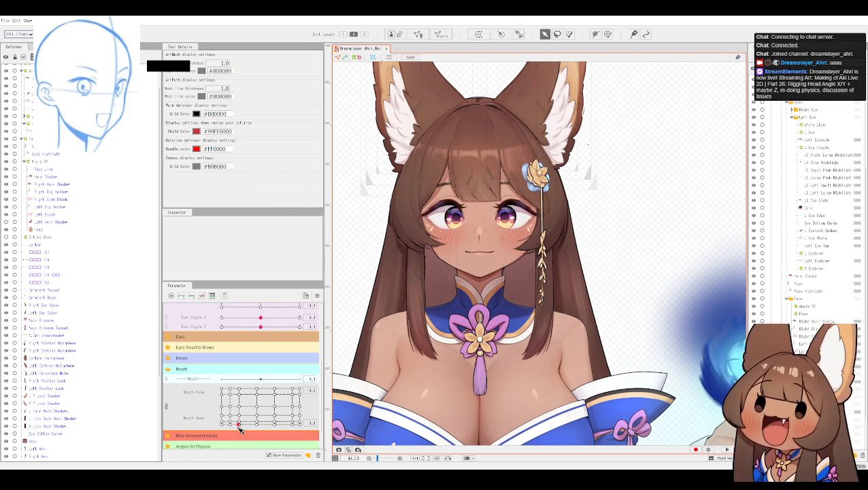
- Reset the left and right eyeball parameters to 0 and check the right eye's Open parameter at its default
{"action": "scroll", "coordinate": [238, 375], "scroll_direction": "up", "scroll_amount": 3}
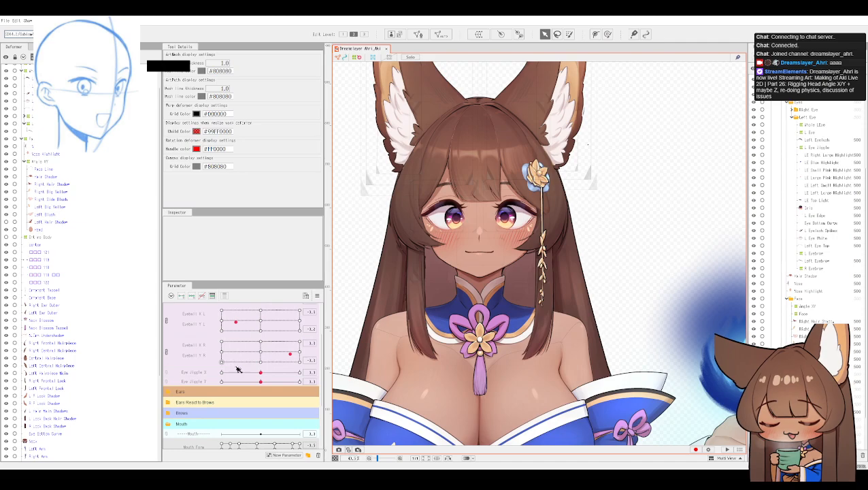
{"action": "left_click_drag", "start_coordinate": [289, 381], "coordinate": [278, 379]}
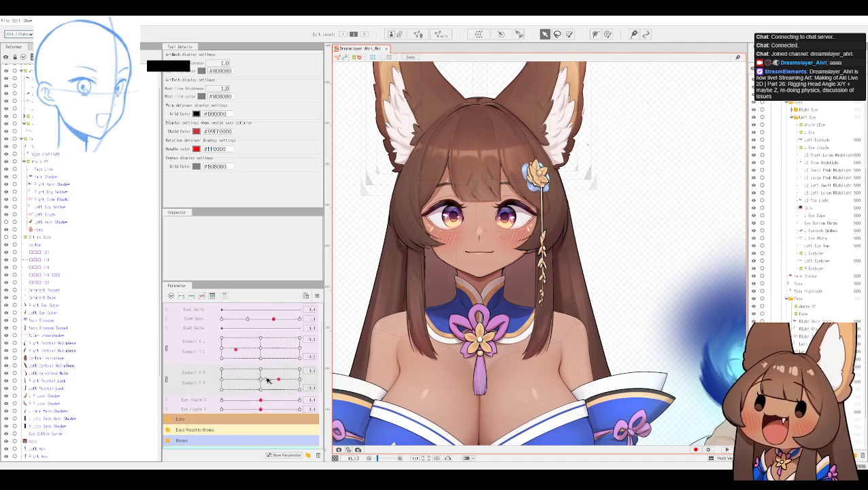
{"action": "left_click", "coordinate": [261, 385]}
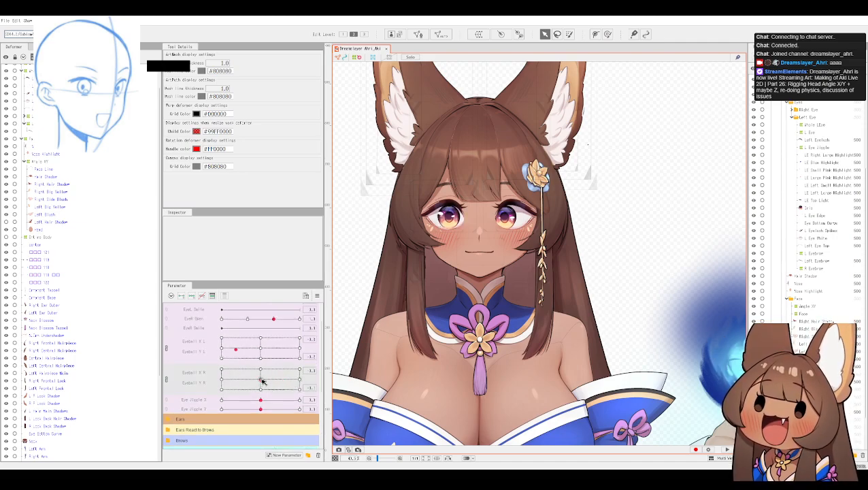
{"action": "left_click", "coordinate": [311, 372]}
{"action": "type", "text": "0"}
{"action": "key", "text": "Return"}
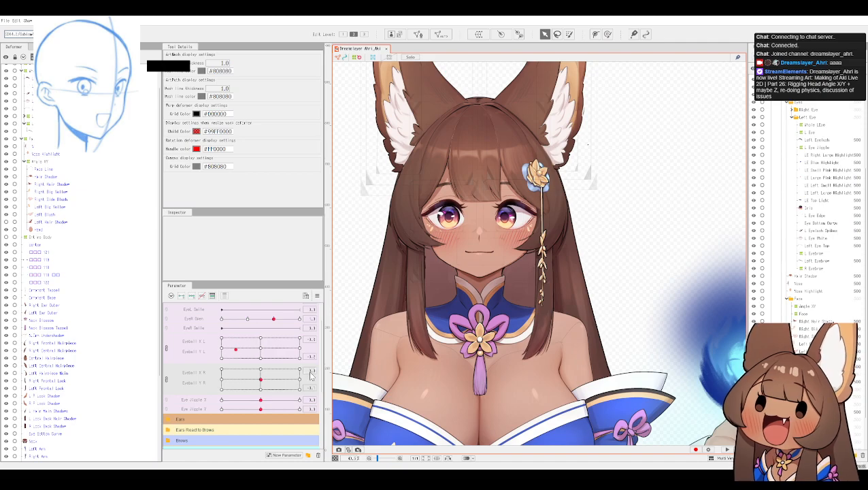
{"action": "left_click", "coordinate": [311, 389]}
{"action": "type", "text": "0"}
{"action": "key", "text": "Return"}
{"action": "left_click", "coordinate": [310, 340]}
{"action": "type", "text": "0"}
{"action": "key", "text": "Return"}
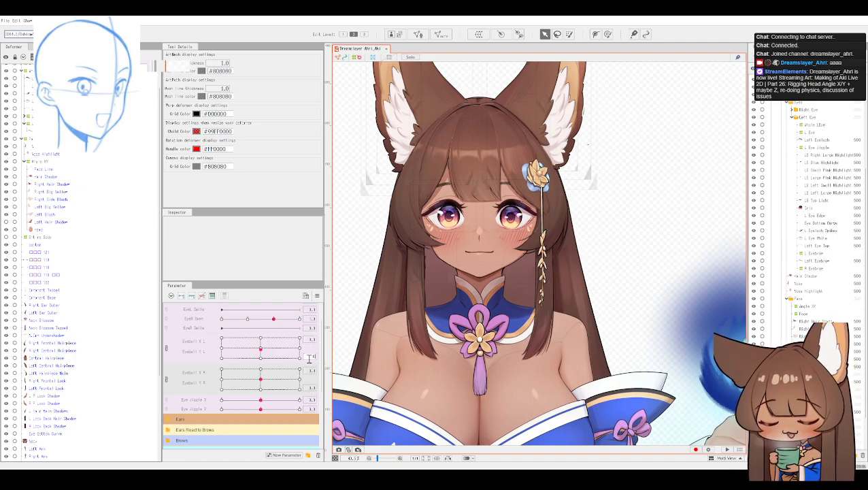
{"action": "scroll", "coordinate": [285, 334], "scroll_direction": "up", "scroll_amount": 1}
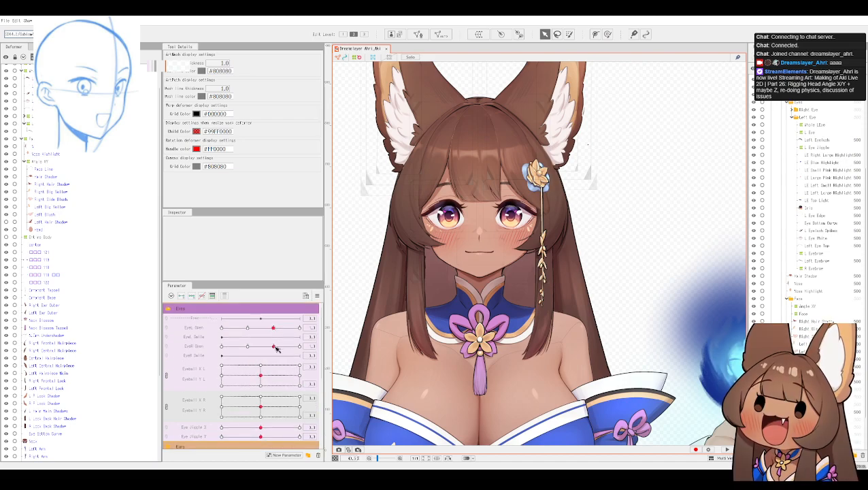
{"action": "left_click_drag", "start_coordinate": [257, 351], "coordinate": [275, 354]}
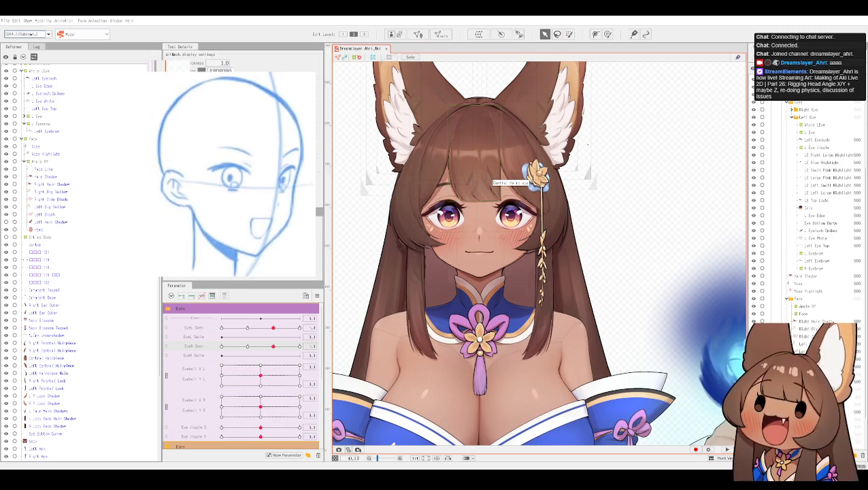
{"action": "scroll", "coordinate": [586, 280], "scroll_direction": "up", "scroll_amount": 2}
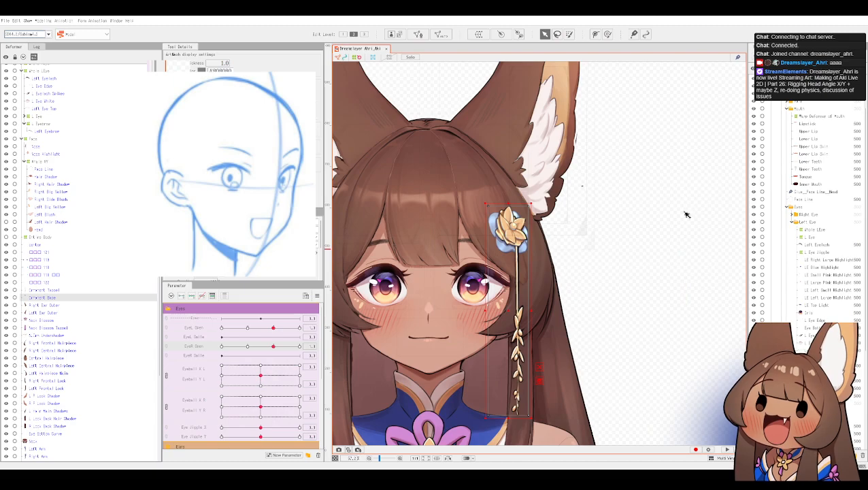
{"action": "left_click_drag", "start_coordinate": [667, 230], "coordinate": [744, 187]}
{"action": "scroll", "coordinate": [741, 188], "scroll_direction": "down", "scroll_amount": 2}
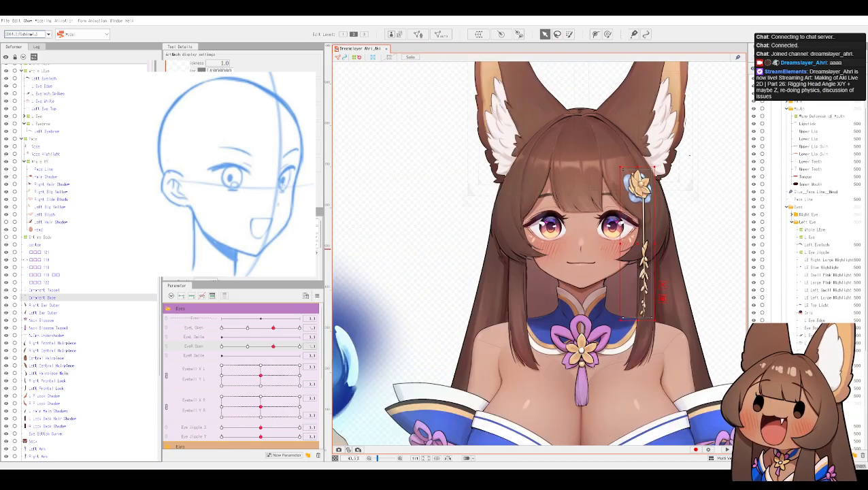
{"action": "left_click_drag", "start_coordinate": [721, 150], "coordinate": [657, 204]}
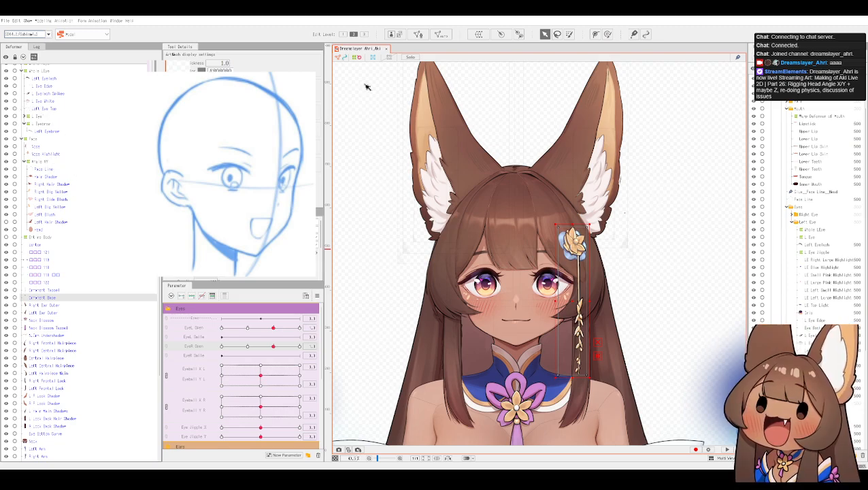
- Collapse the Eyes group, review the Main Movement Inputs parameters, and expand the Angles for Physics group in their place
{"action": "left_click", "coordinate": [169, 309]}
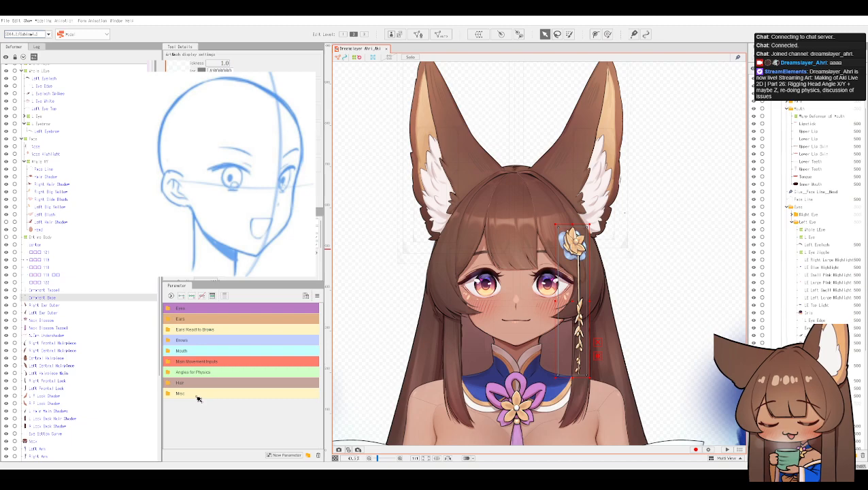
{"action": "left_click", "coordinate": [171, 365]}
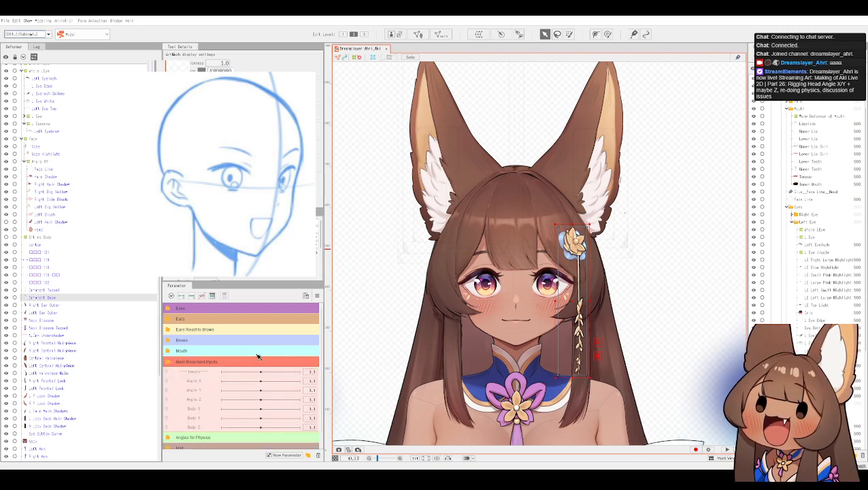
{"action": "scroll", "coordinate": [255, 359], "scroll_direction": "down", "scroll_amount": 1}
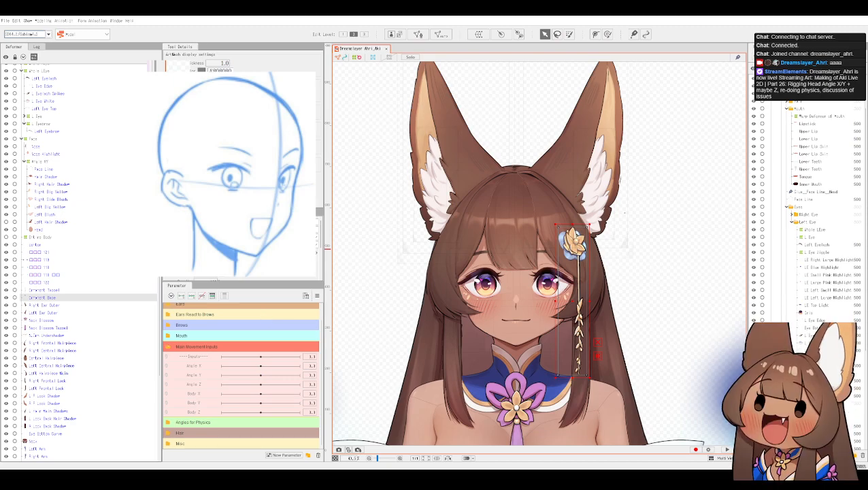
{"action": "left_click", "coordinate": [173, 348]}
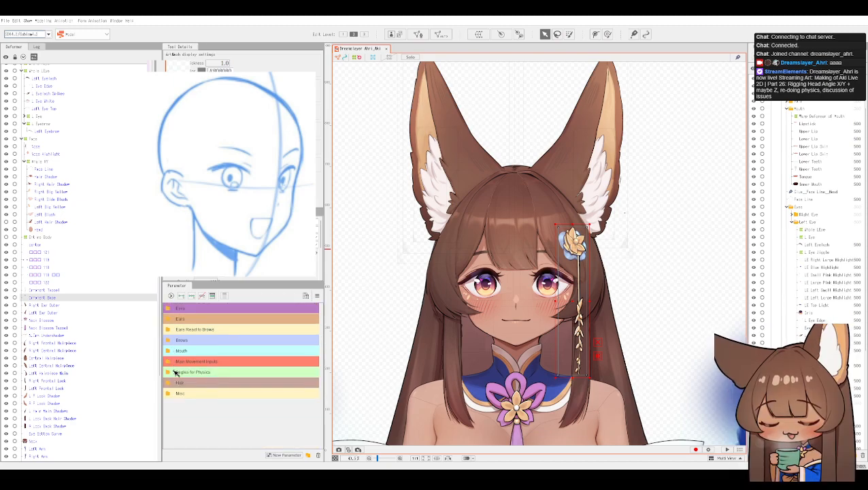
{"action": "left_click", "coordinate": [171, 372]}
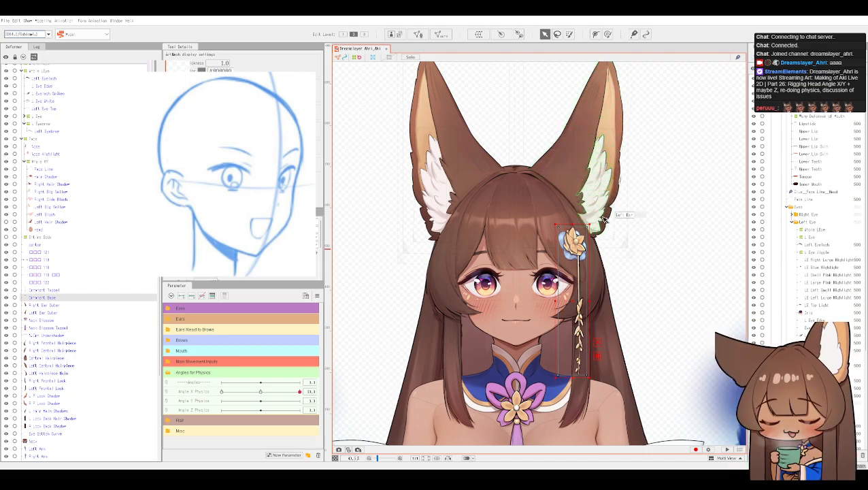
- Examine the warp grids of the Face and Angle XY deformers on the head and enlarge the Inspector area
{"action": "scroll", "coordinate": [643, 173], "scroll_direction": "up", "scroll_amount": 2}
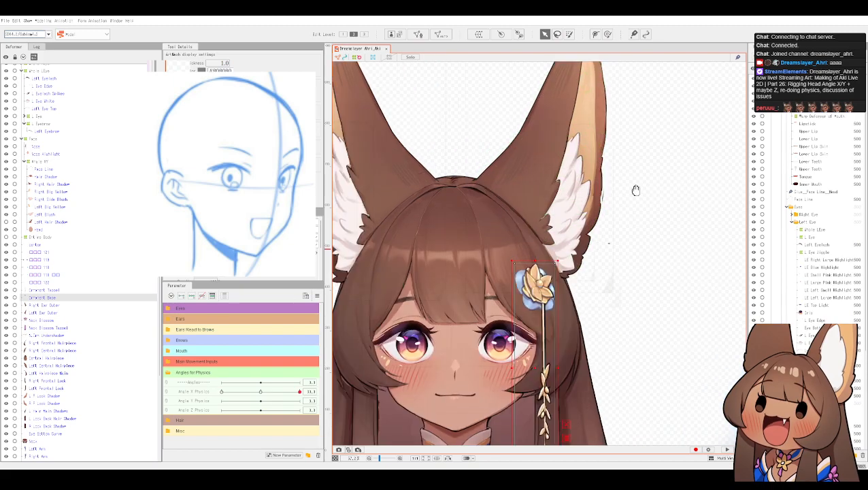
{"action": "scroll", "coordinate": [653, 173], "scroll_direction": "down", "scroll_amount": 3}
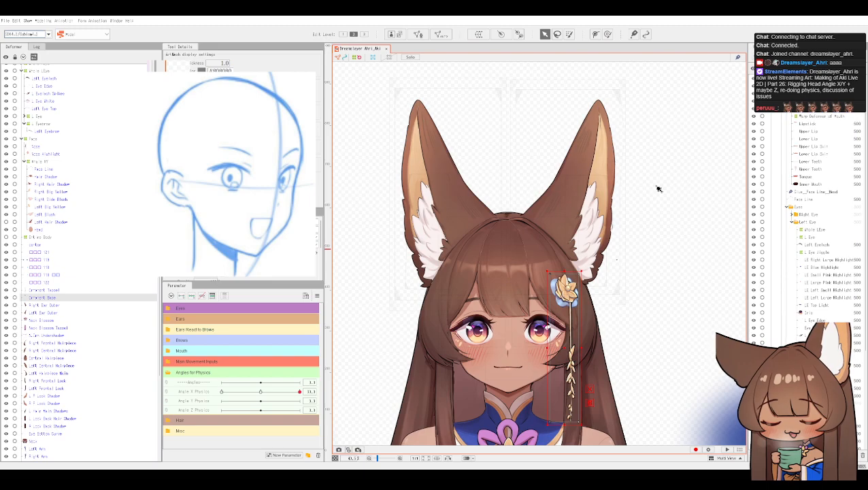
{"action": "left_click", "coordinate": [33, 144]}
{"action": "left_click", "coordinate": [34, 139]}
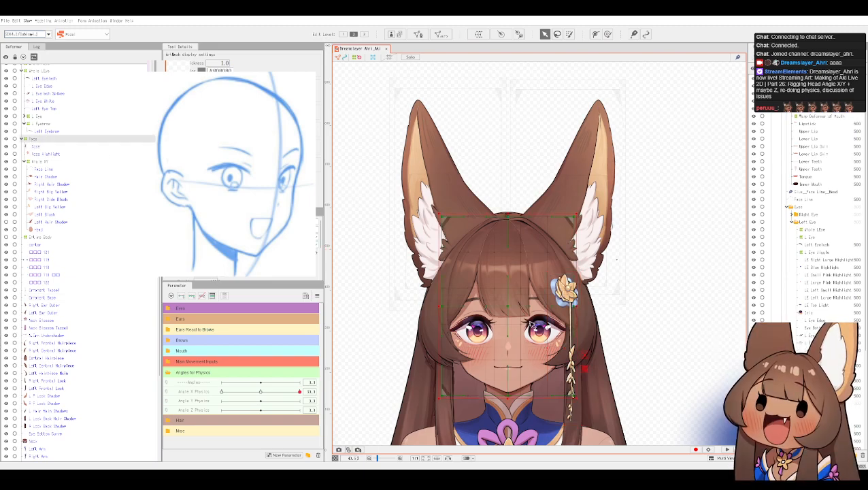
{"action": "left_click", "coordinate": [42, 162]}
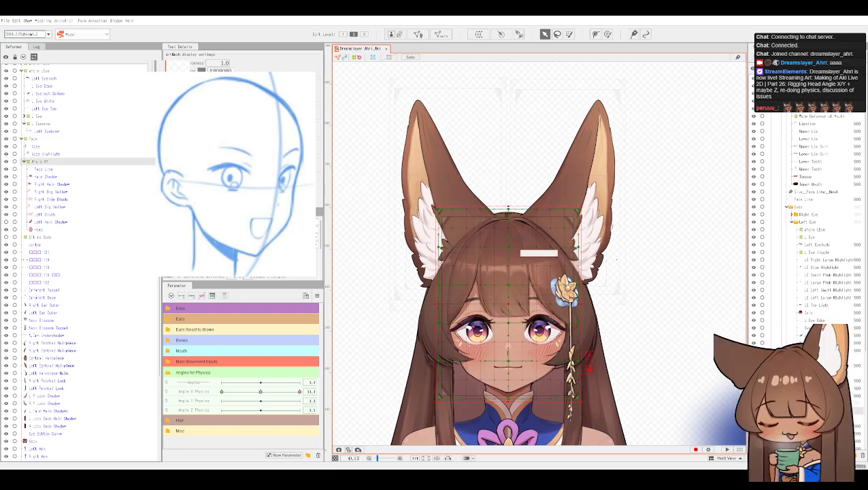
{"action": "left_click_drag", "start_coordinate": [232, 281], "coordinate": [234, 294]}
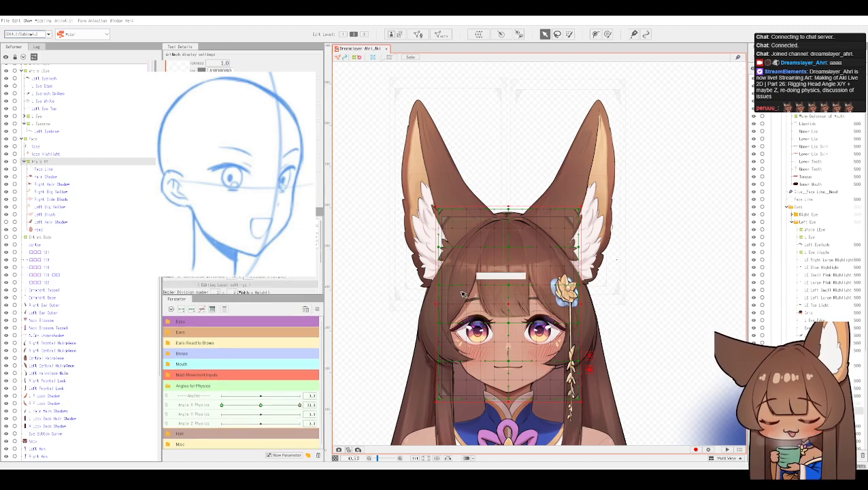
- Check the Face deformer's settings in the Inspector, reselect the Angle XY deformer, and examine its grid over the face
{"action": "left_click", "coordinate": [37, 140]}
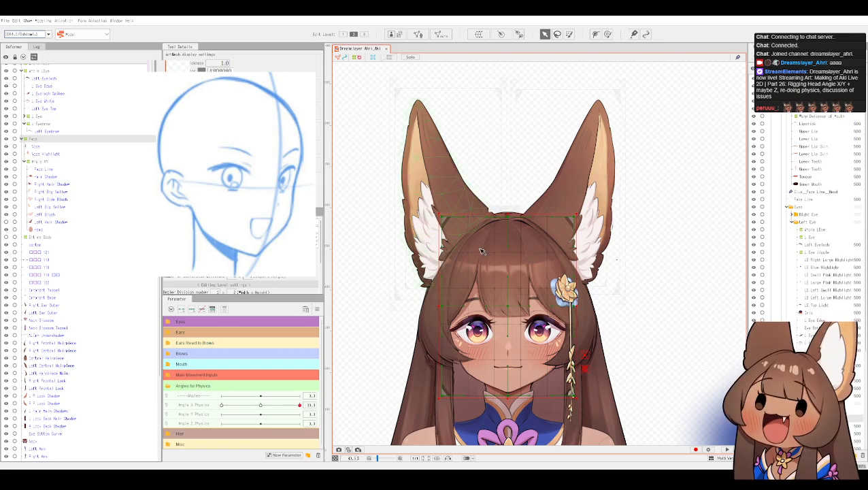
{"action": "scroll", "coordinate": [240, 285], "scroll_direction": "down", "scroll_amount": 2}
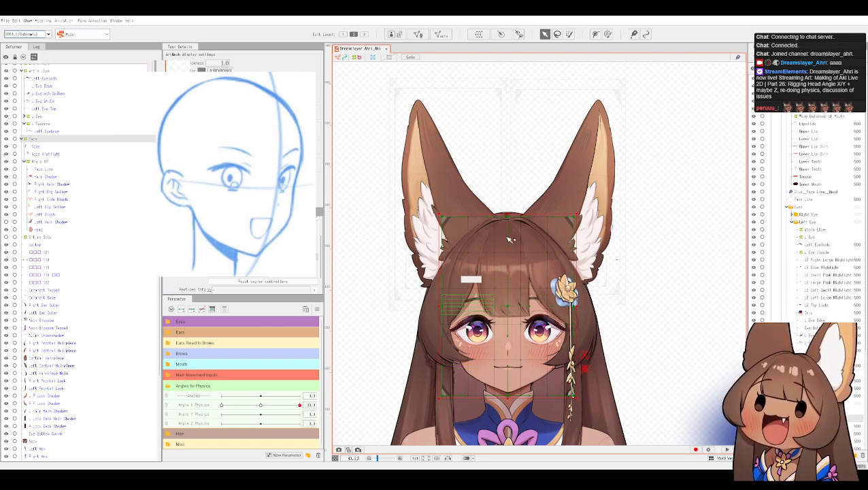
{"action": "left_click", "coordinate": [44, 163]}
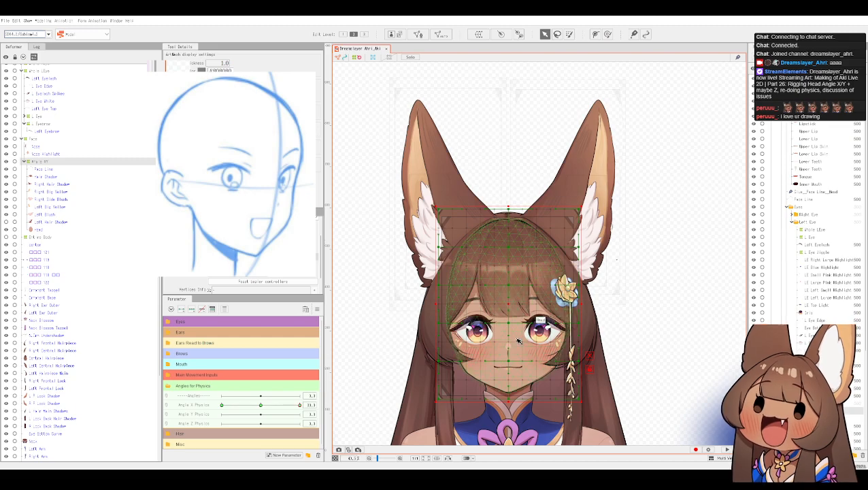
{"action": "scroll", "coordinate": [503, 378], "scroll_direction": "up", "scroll_amount": 2}
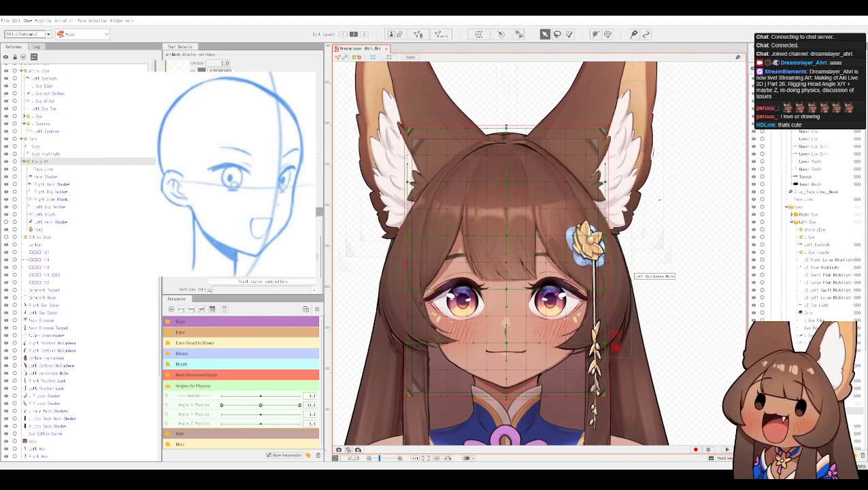
{"action": "left_click_drag", "start_coordinate": [506, 139], "coordinate": [508, 86]}
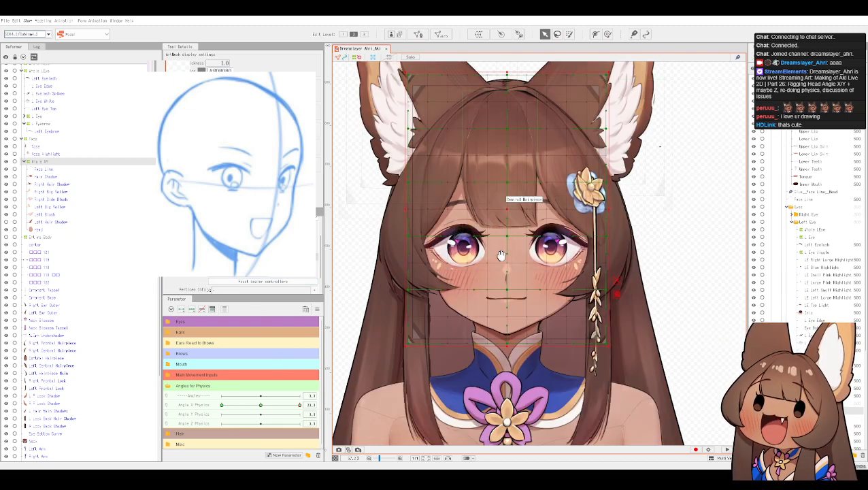
{"action": "left_click_drag", "start_coordinate": [517, 194], "coordinate": [530, 229]}
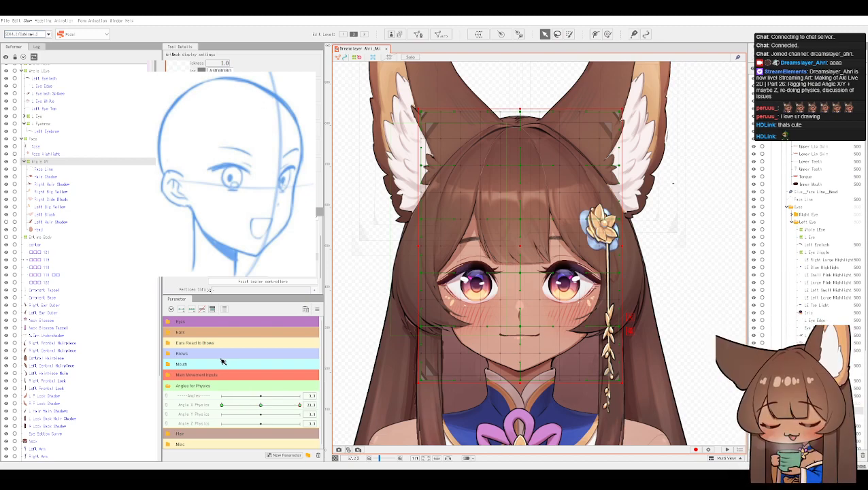
- Pose both eyeballs inward toward the nose with the Eyes group's Eyeball X/Y parameters and collapse the group
{"action": "left_click", "coordinate": [174, 322]}
{"action": "left_click_drag", "start_coordinate": [264, 389], "coordinate": [243, 390]}
{"action": "left_click_drag", "start_coordinate": [265, 422], "coordinate": [281, 422]}
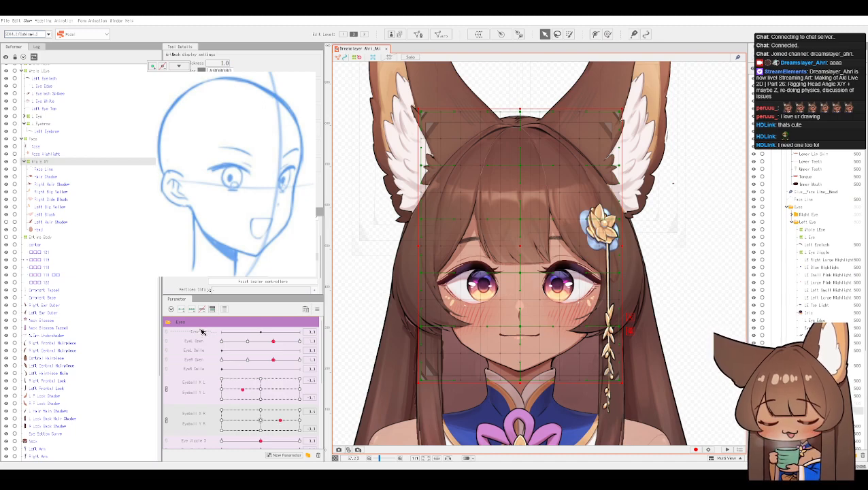
{"action": "left_click", "coordinate": [170, 324]}
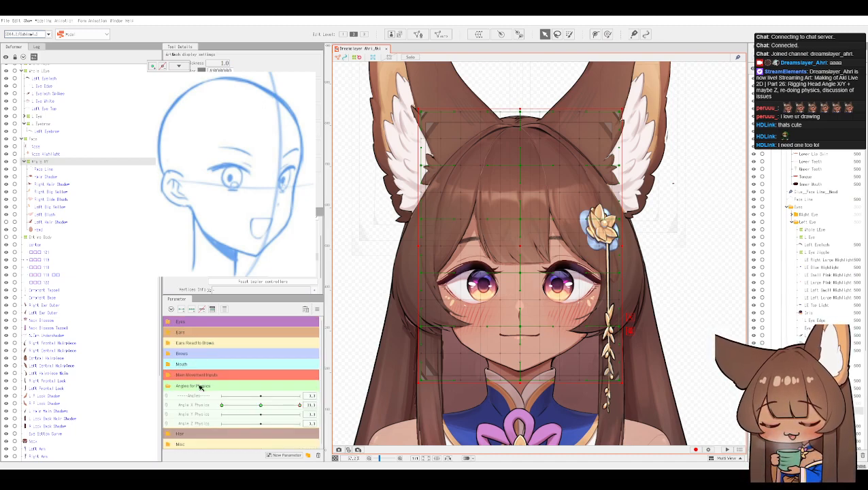
- Open the mouth into a wide smile with the Mouth Form and Mouth Open parameters and collapse the Mouth group
{"action": "left_click", "coordinate": [168, 364]}
{"action": "left_click_drag", "start_coordinate": [256, 419], "coordinate": [293, 402]}
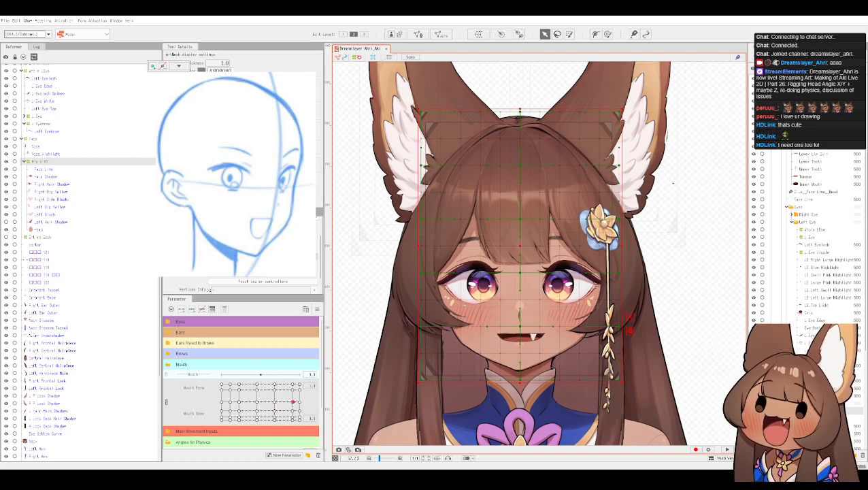
{"action": "left_click", "coordinate": [187, 366]}
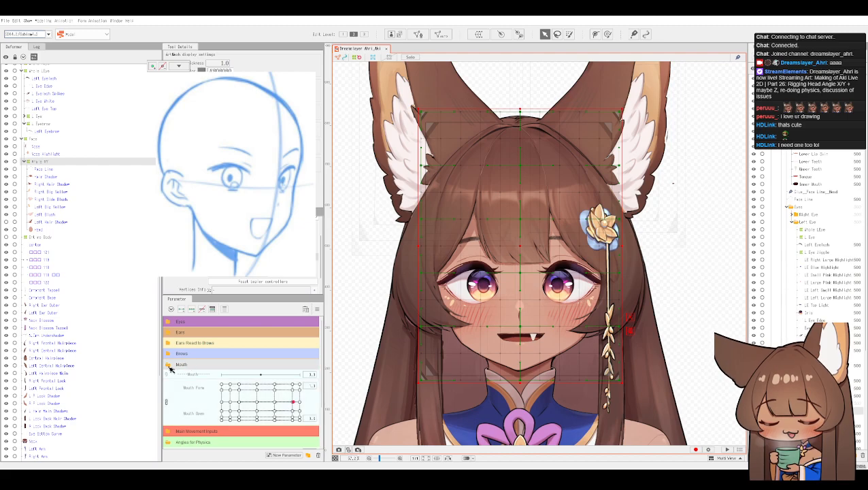
{"action": "left_click", "coordinate": [170, 366]}
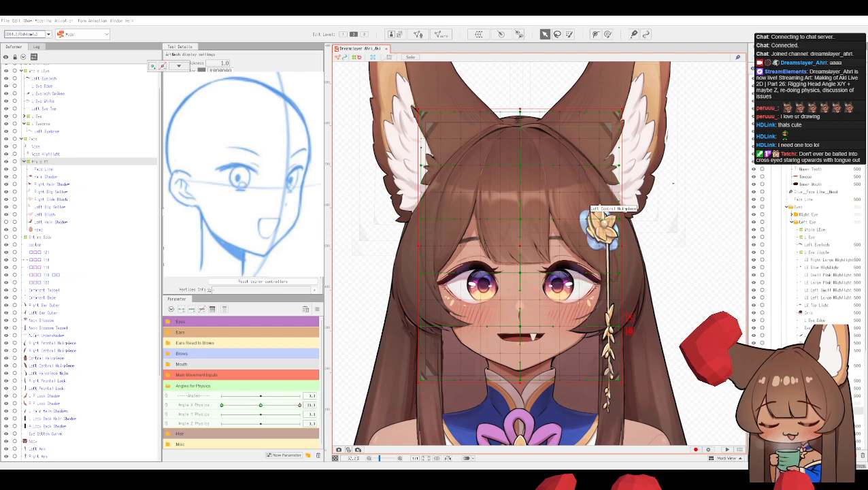
- Examine the meshes of Face Line, Head, Left Hair Shadow and Left Blush under the Angle XY deformer
{"action": "left_click", "coordinate": [49, 169]}
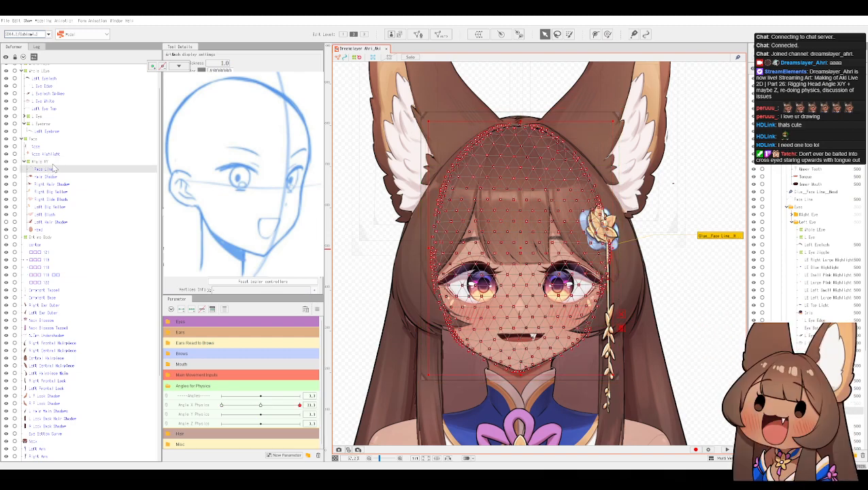
{"action": "left_click", "coordinate": [46, 231]}
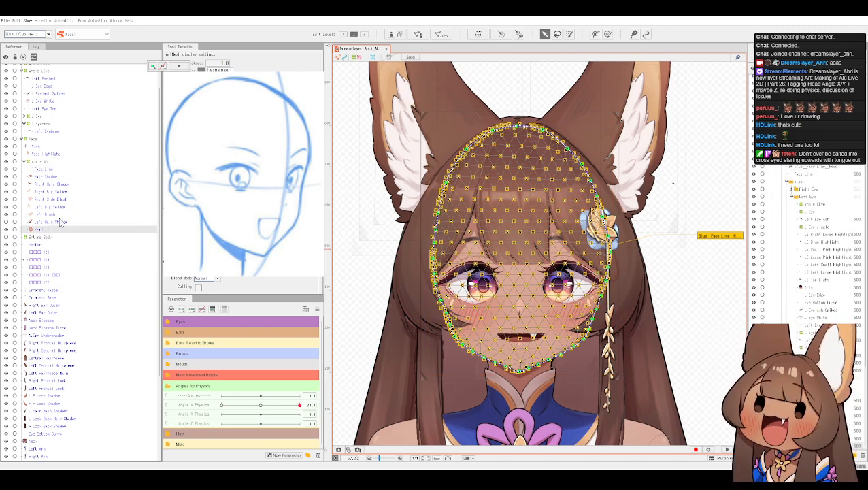
{"action": "left_click", "coordinate": [62, 222]}
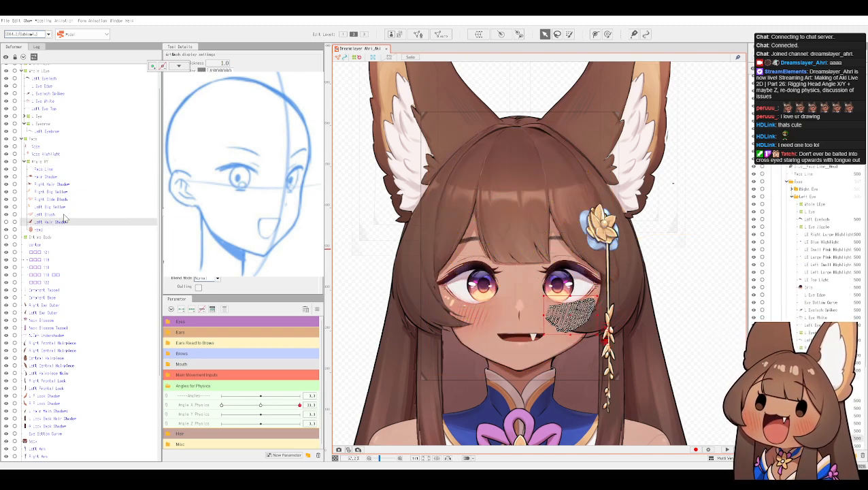
{"action": "left_click", "coordinate": [55, 215]}
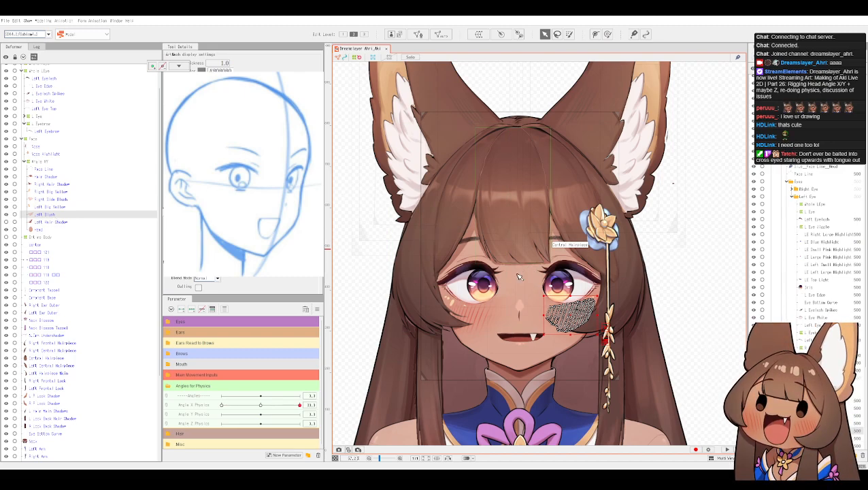
{"action": "scroll", "coordinate": [515, 308], "scroll_direction": "up", "scroll_amount": 6}
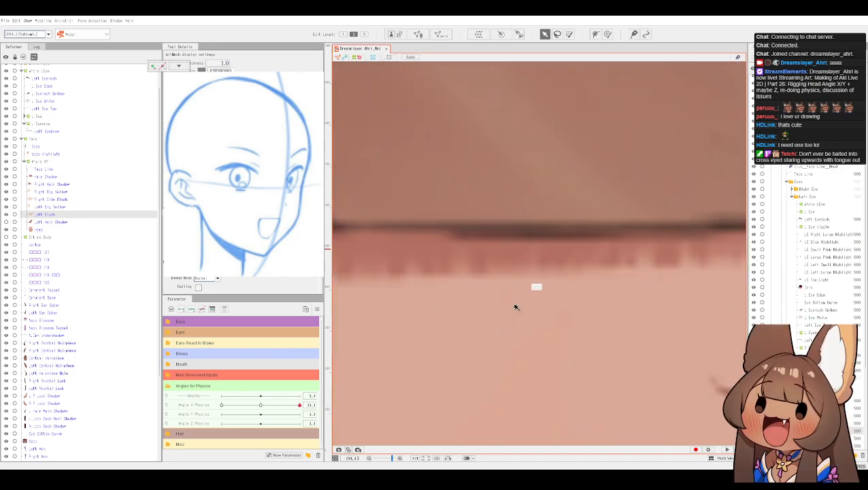
{"action": "scroll", "coordinate": [515, 307], "scroll_direction": "down", "scroll_amount": 4}
{"action": "scroll", "coordinate": [515, 308], "scroll_direction": "down", "scroll_amount": 3}
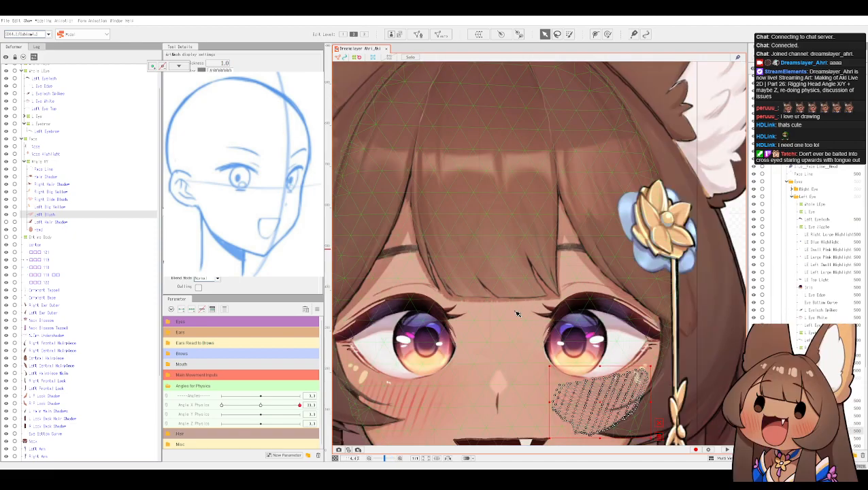
- Examine the meshes of the remaining Angle XY parts, from Left Big Yellow up to Hair Shadow, on the face
{"action": "left_click", "coordinate": [47, 213]}
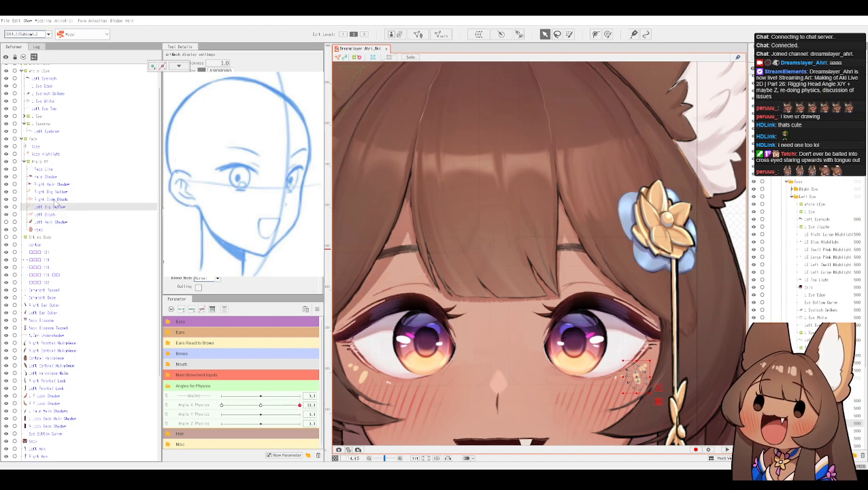
{"action": "left_click", "coordinate": [59, 200]}
{"action": "left_click", "coordinate": [60, 192]}
{"action": "left_click", "coordinate": [55, 184]}
{"action": "left_click", "coordinate": [50, 177]}
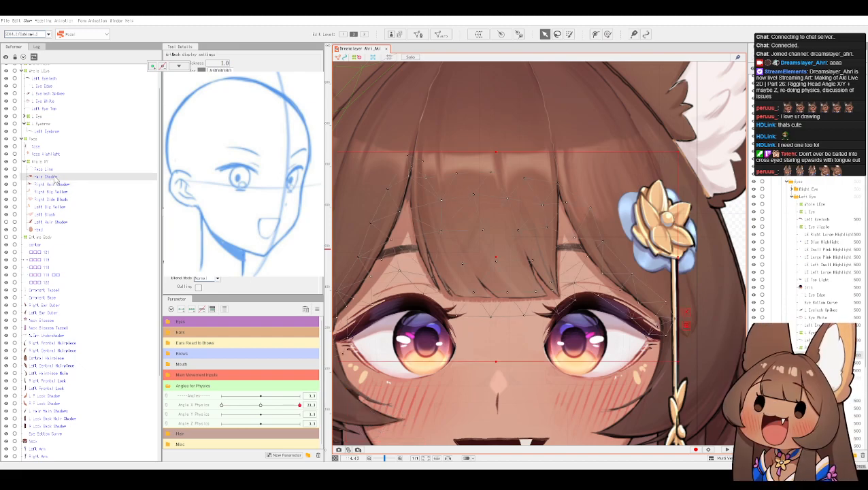
{"action": "scroll", "coordinate": [364, 124], "scroll_direction": "down", "scroll_amount": 2}
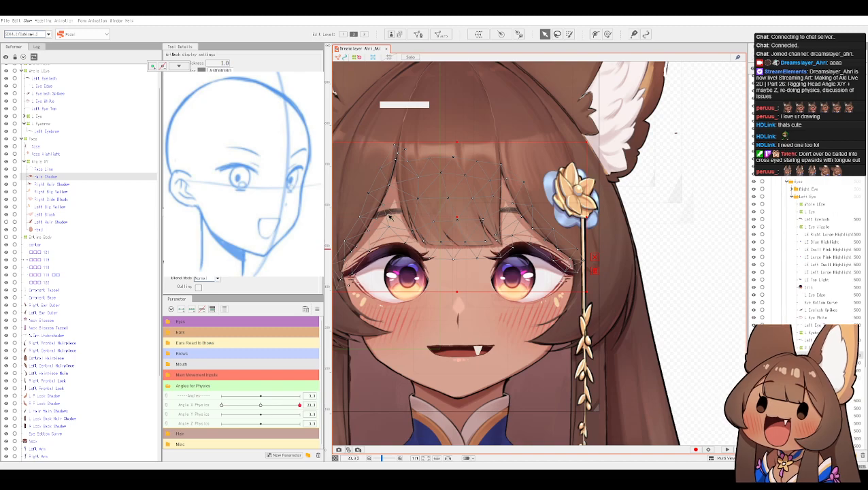
{"action": "mouse_move", "coordinate": [460, 216]}
{"action": "left_mouse_down"}
{"action": "mouse_move", "coordinate": [429, 249]}
{"action": "mouse_move", "coordinate": [458, 211]}
{"action": "left_mouse_up"}
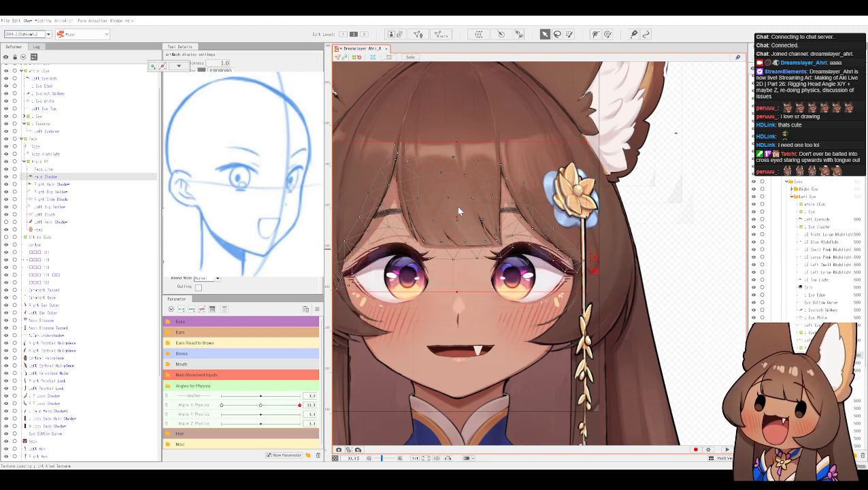
{"action": "left_click", "coordinate": [498, 106]}
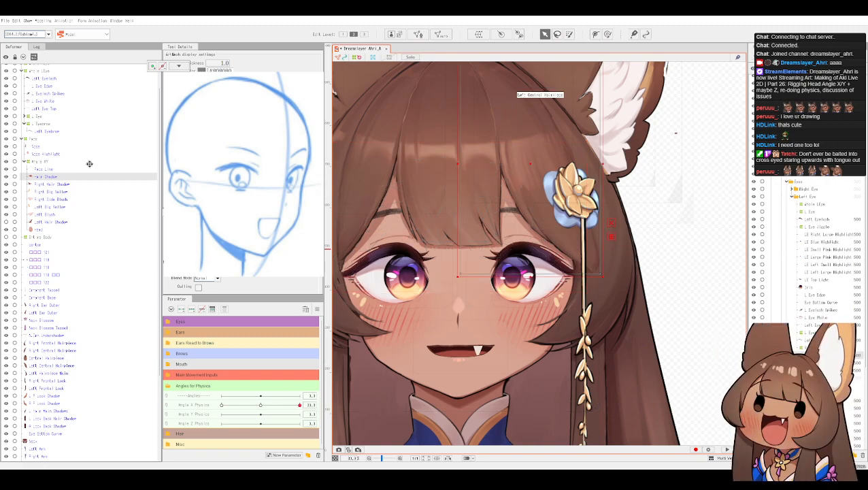
- Isolate the Head mesh with Solo, examine its vertices along the cheek and jaw outline, and show all parts again
{"action": "left_click", "coordinate": [43, 230]}
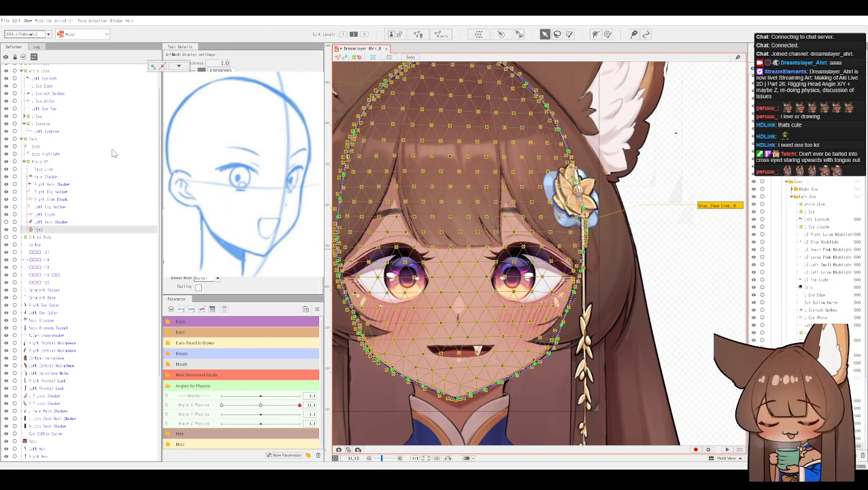
{"action": "left_click", "coordinate": [410, 57]}
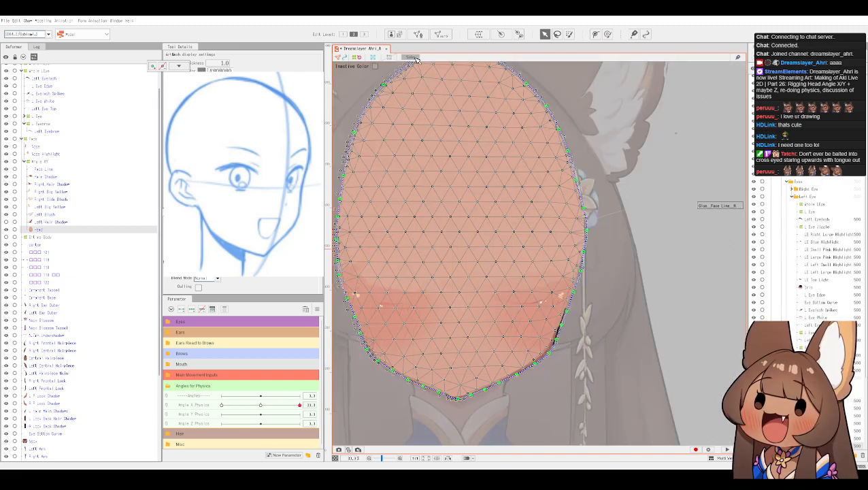
{"action": "scroll", "coordinate": [606, 134], "scroll_direction": "down", "scroll_amount": 2}
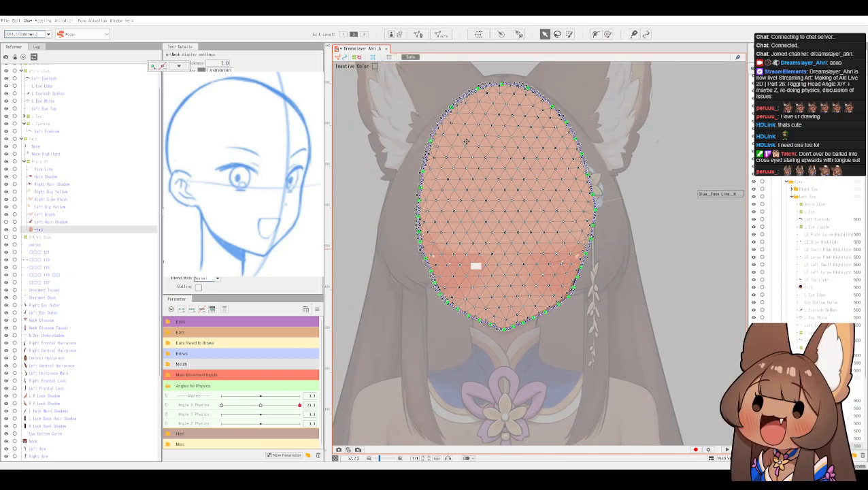
{"action": "scroll", "coordinate": [552, 268], "scroll_direction": "up", "scroll_amount": 2}
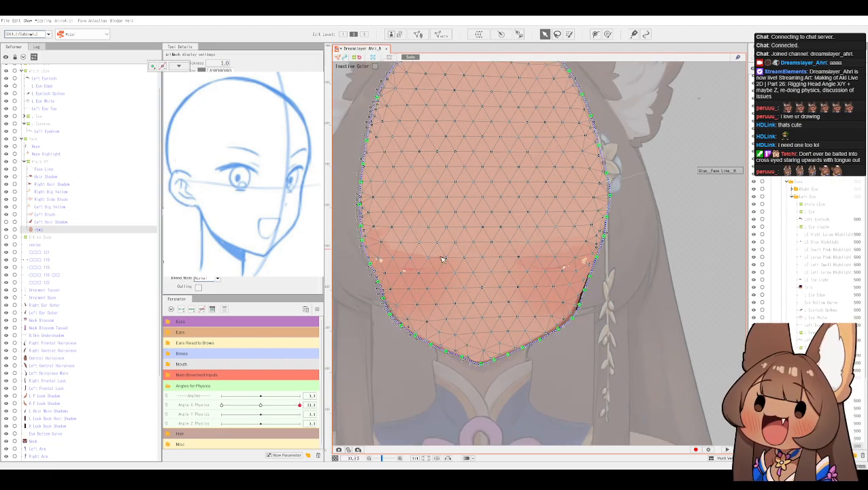
{"action": "key", "text": "ctrl+plus"}
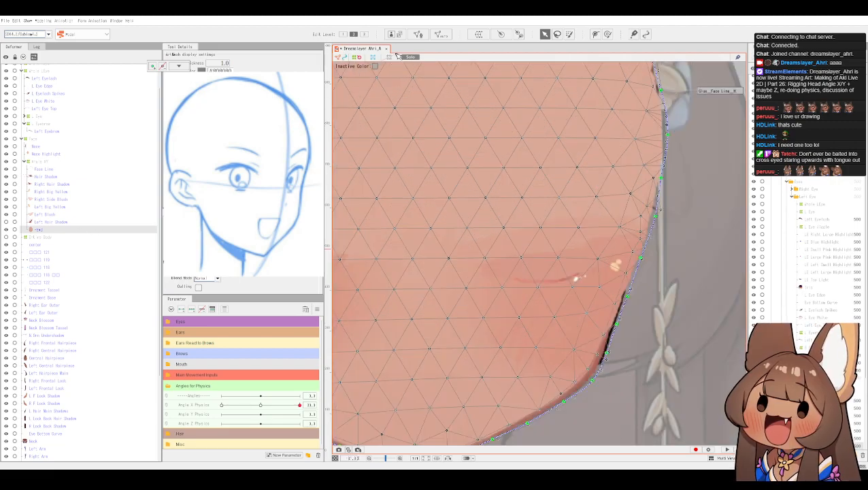
{"action": "scroll", "coordinate": [448, 138], "scroll_direction": "down", "scroll_amount": 2}
{"action": "scroll", "coordinate": [504, 198], "scroll_direction": "down", "scroll_amount": 2}
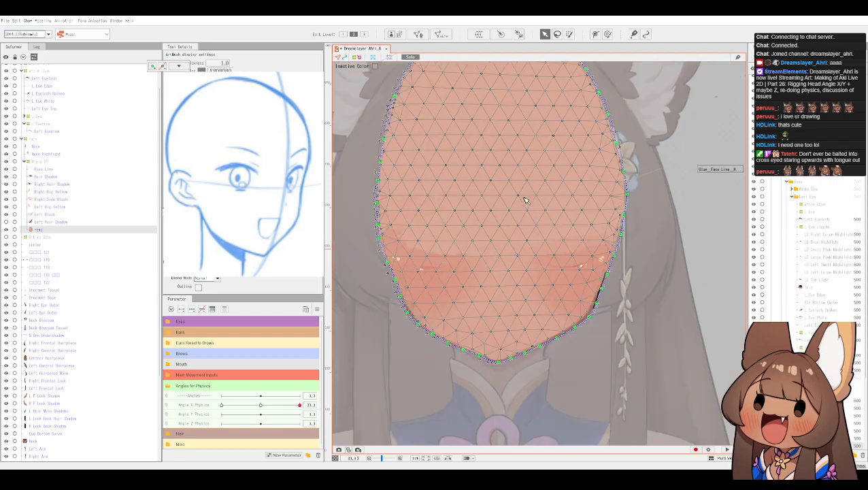
{"action": "left_click", "coordinate": [410, 59]}
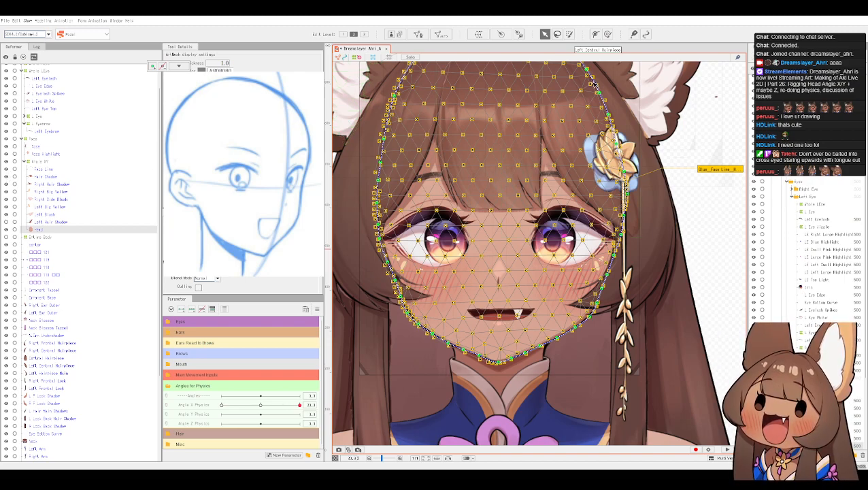
{"action": "left_click_drag", "start_coordinate": [596, 123], "coordinate": [599, 164]}
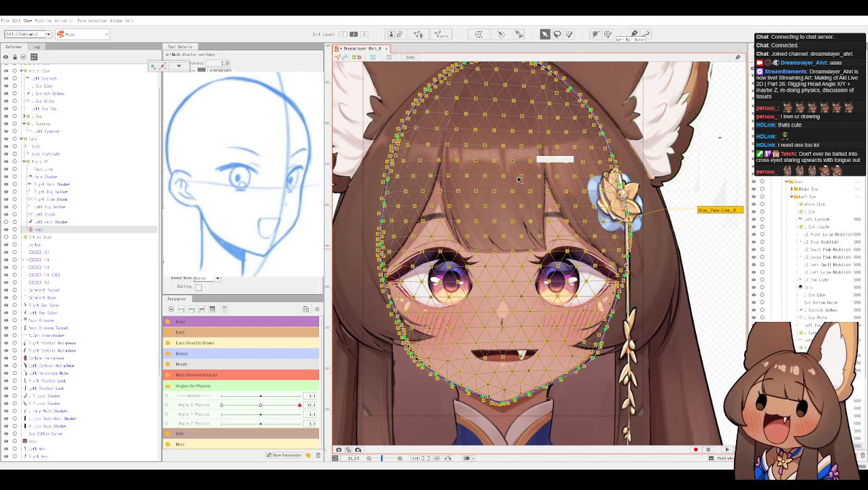
- Check the Face Line in mesh edit mode, leave the mode, and inspect the Face Line glue and the jaw outline up close
{"action": "left_click", "coordinate": [51, 171]}
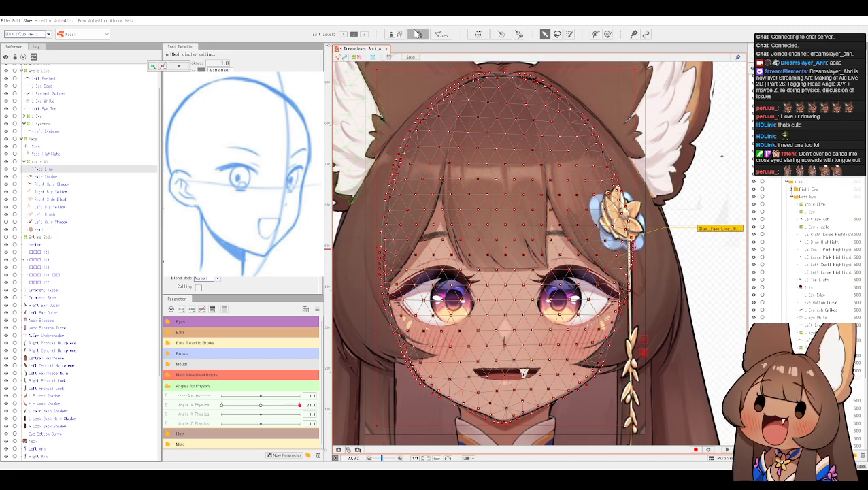
{"action": "left_click", "coordinate": [417, 34]}
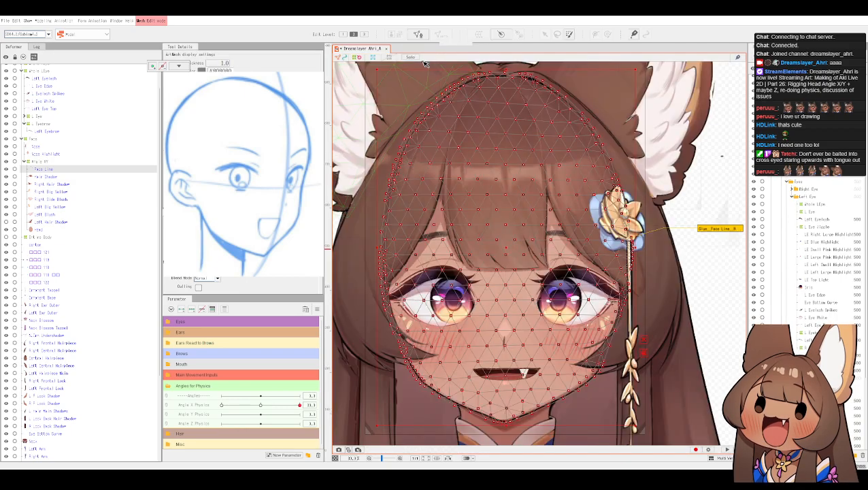
{"action": "left_click", "coordinate": [423, 59]}
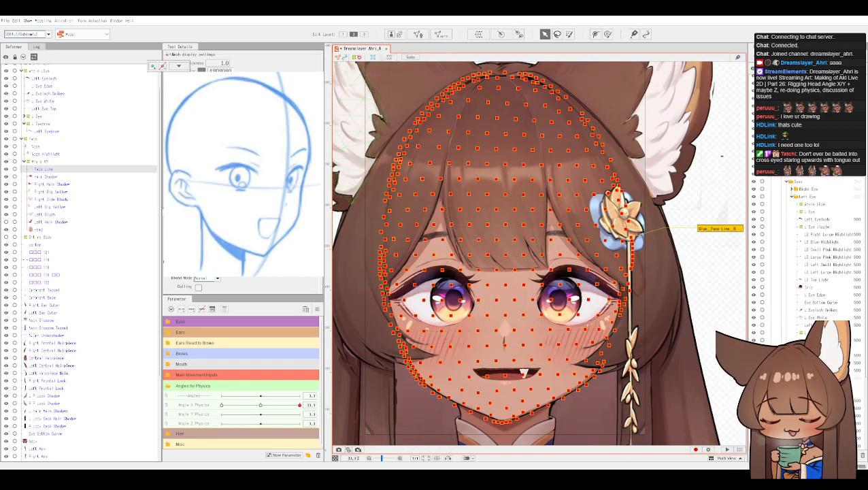
{"action": "left_click", "coordinate": [719, 228]}
{"action": "scroll", "coordinate": [527, 353], "scroll_direction": "up", "scroll_amount": 2}
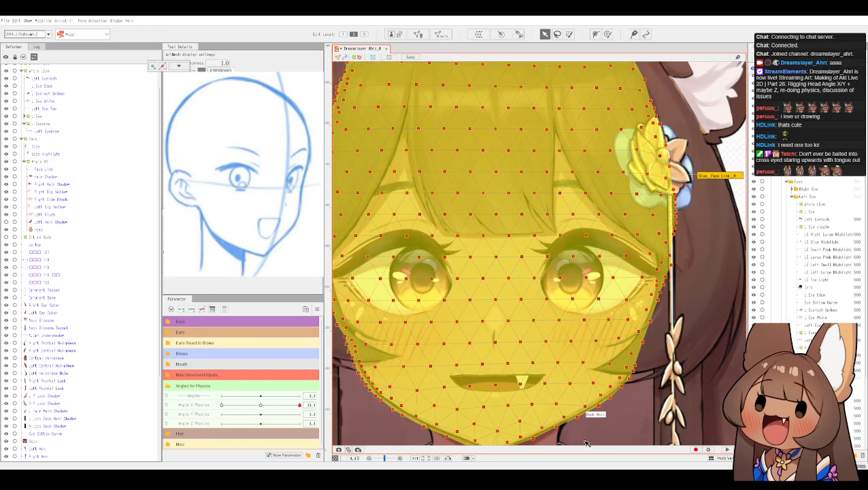
{"action": "scroll", "coordinate": [590, 367], "scroll_direction": "up", "scroll_amount": 3}
{"action": "left_click", "coordinate": [604, 353]}
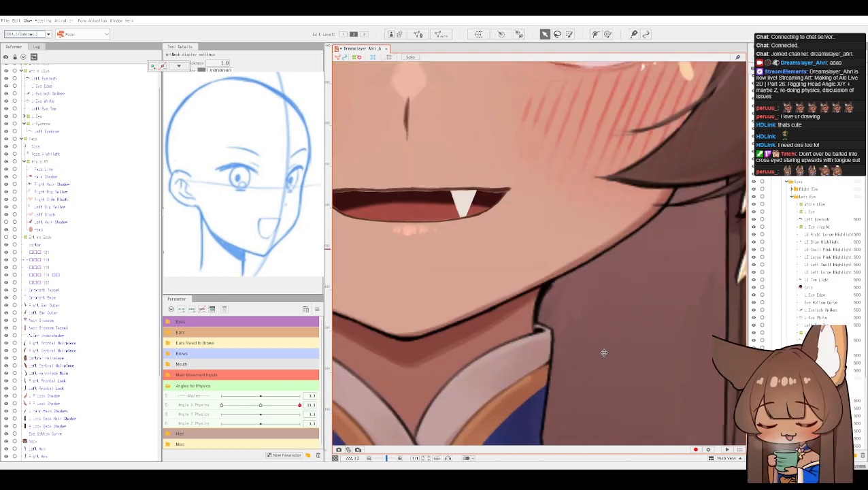
- Expand the Mouth group and preview open and closed mouth shapes with the combined Mouth Form and Mouth Open parameters
{"action": "left_click", "coordinate": [172, 366]}
{"action": "left_click", "coordinate": [276, 410]}
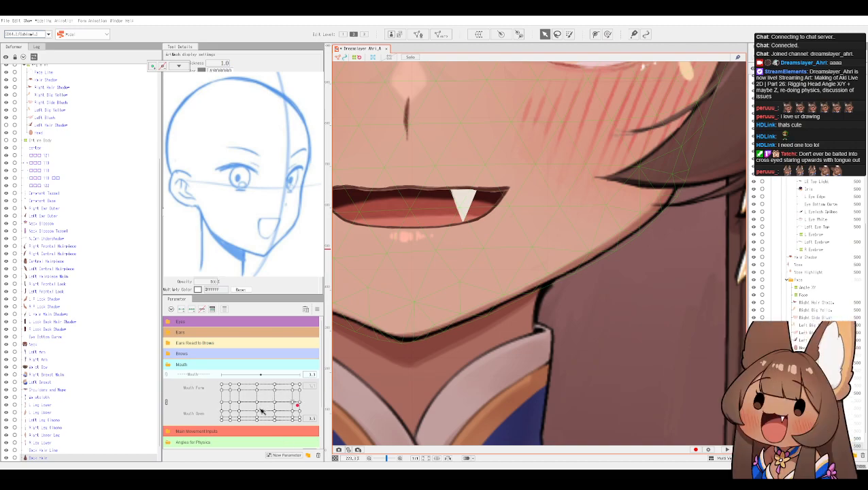
{"action": "mouse_move", "coordinate": [286, 403]}
{"action": "left_mouse_down"}
{"action": "mouse_move", "coordinate": [283, 416]}
{"action": "mouse_move", "coordinate": [283, 398]}
{"action": "left_mouse_up"}
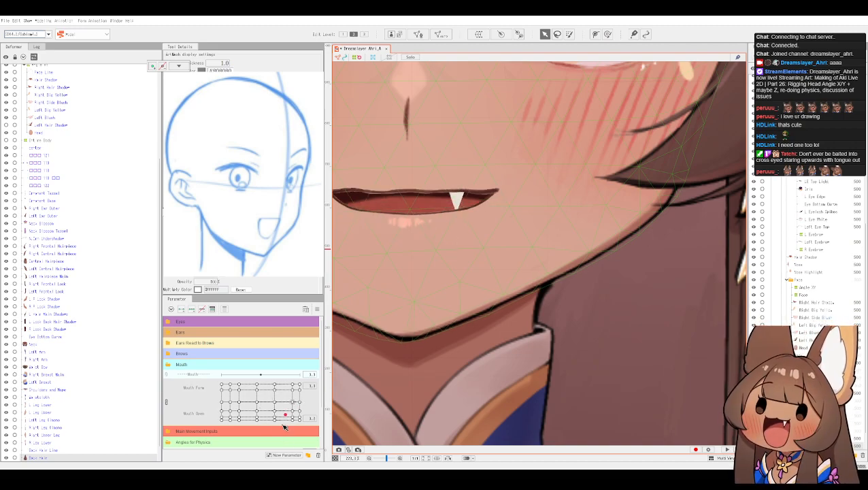
{"action": "left_click", "coordinate": [285, 395]}
{"action": "mouse_move", "coordinate": [291, 398]}
{"action": "left_mouse_down"}
{"action": "mouse_move", "coordinate": [294, 430]}
{"action": "mouse_move", "coordinate": [311, 375]}
{"action": "mouse_move", "coordinate": [271, 416]}
{"action": "mouse_move", "coordinate": [253, 420]}
{"action": "left_mouse_up"}
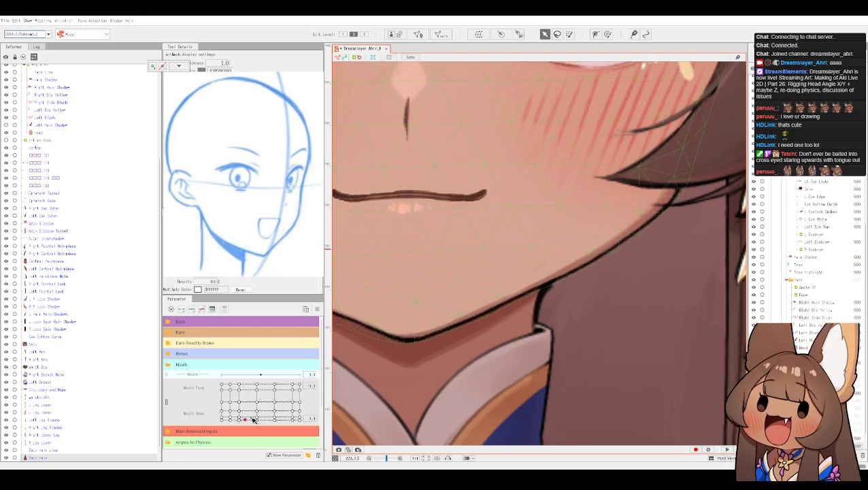
- Pose the mouth as an open smile on a keyform point of the Mouth Form and Mouth Open grid and view the whole face
{"action": "left_click", "coordinate": [291, 402]}
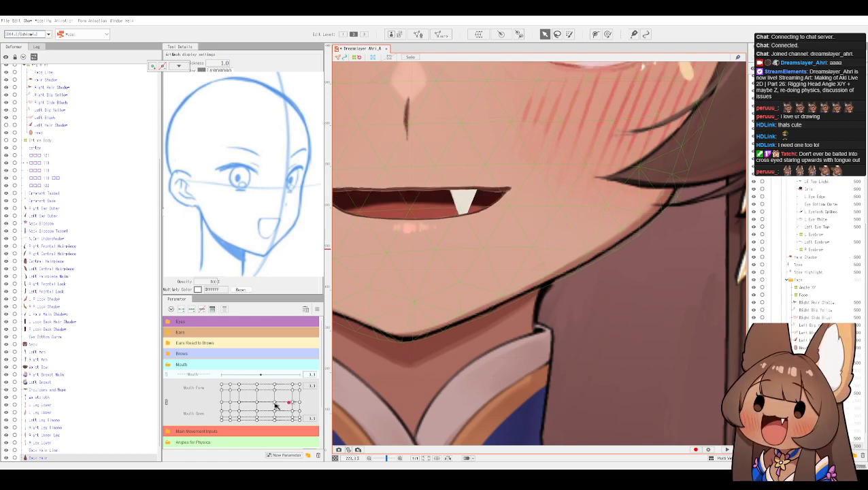
{"action": "left_click", "coordinate": [276, 402]}
{"action": "left_click_drag", "start_coordinate": [275, 404], "coordinate": [275, 402]}
{"action": "scroll", "coordinate": [539, 187], "scroll_direction": "down", "scroll_amount": 2}
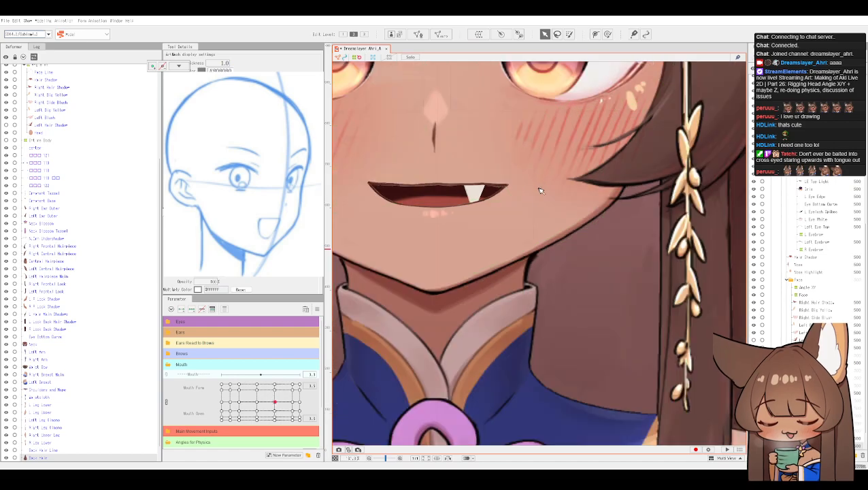
{"action": "left_click_drag", "start_coordinate": [541, 179], "coordinate": [553, 294]}
{"action": "scroll", "coordinate": [542, 203], "scroll_direction": "down", "scroll_amount": 3}
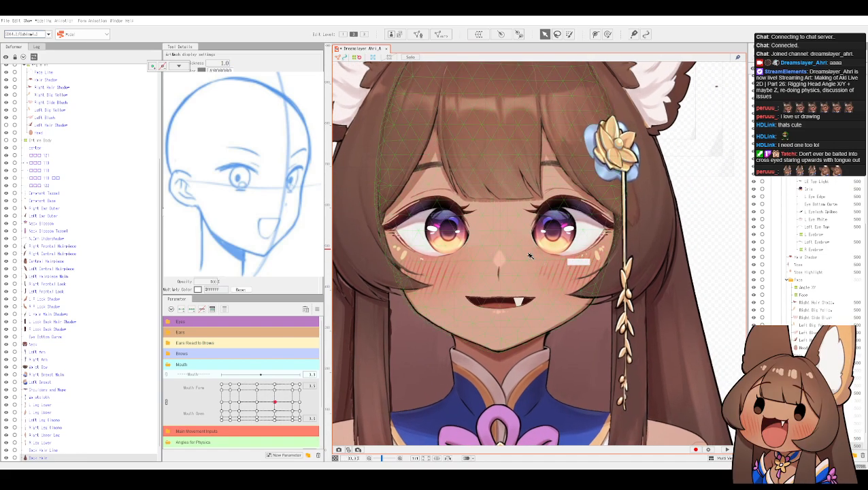
- Expand the Eyes group, centre both eyeballs, and set EyeL Open and EyeR Open to the half-closed keyform
{"action": "left_click", "coordinate": [169, 324]}
{"action": "left_click_drag", "start_coordinate": [243, 390], "coordinate": [261, 389]}
{"action": "left_click", "coordinate": [261, 422]}
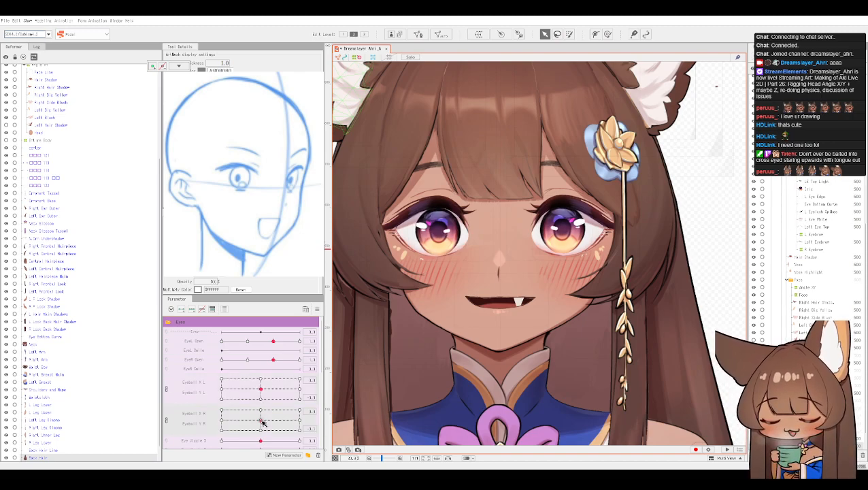
{"action": "left_click", "coordinate": [251, 341]}
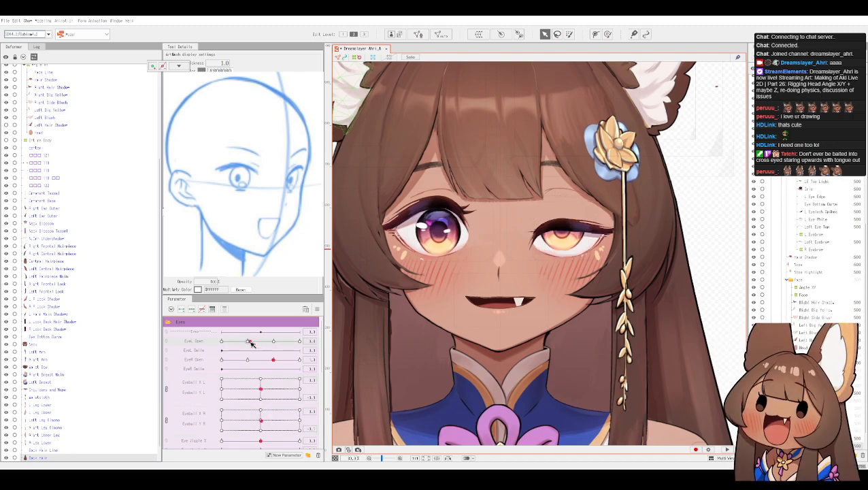
{"action": "left_click_drag", "start_coordinate": [250, 342], "coordinate": [249, 342]}
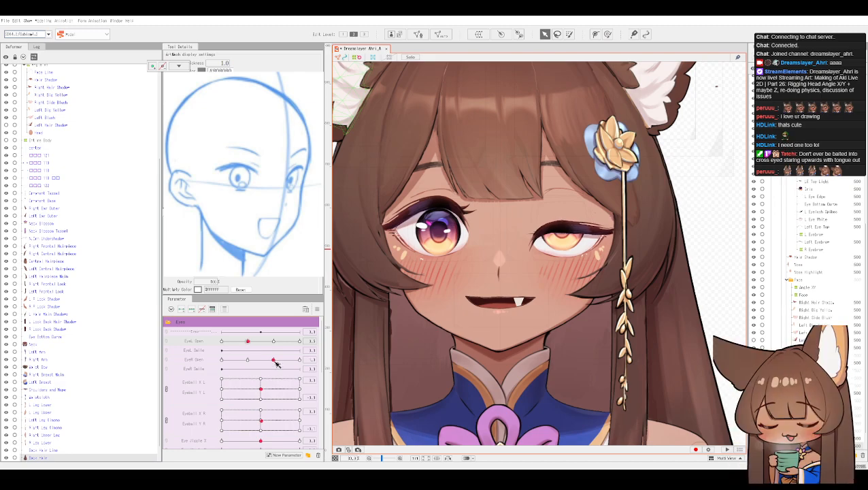
{"action": "left_click", "coordinate": [249, 361]}
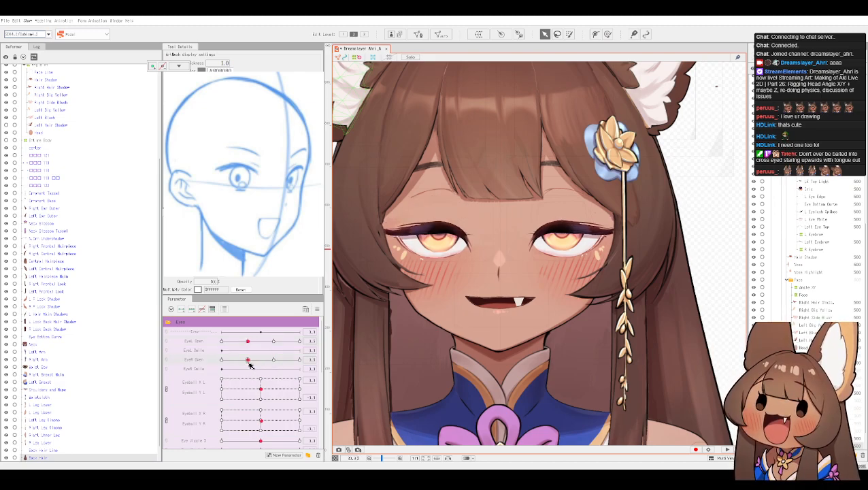
- Pose the mouth as a closed smile with Mouth Form and Mouth Open, and lower both eyeballs to their minimum Y
{"action": "left_click", "coordinate": [169, 322]}
{"action": "left_click_drag", "start_coordinate": [275, 402], "coordinate": [291, 420]}
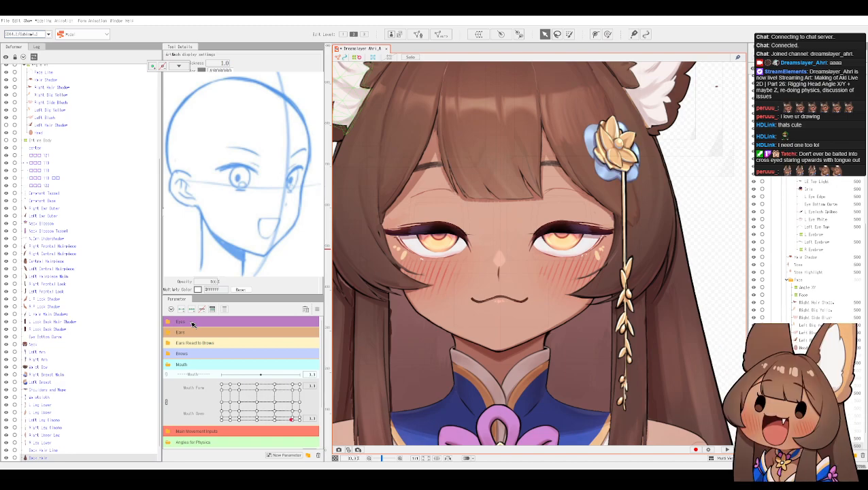
{"action": "left_click", "coordinate": [169, 324]}
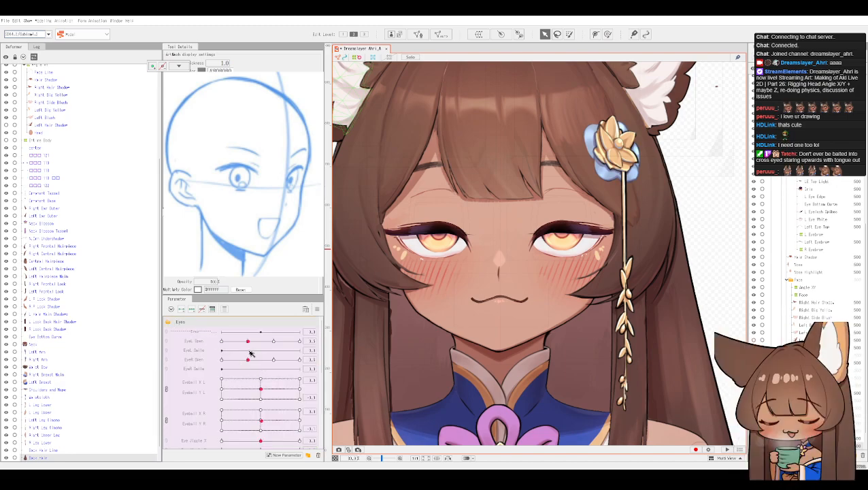
{"action": "left_click_drag", "start_coordinate": [259, 389], "coordinate": [264, 436]}
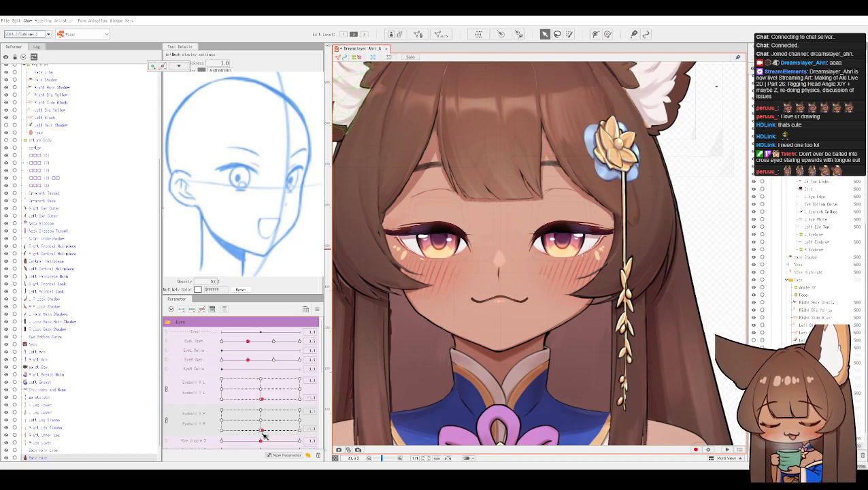
{"action": "left_click", "coordinate": [169, 324]}
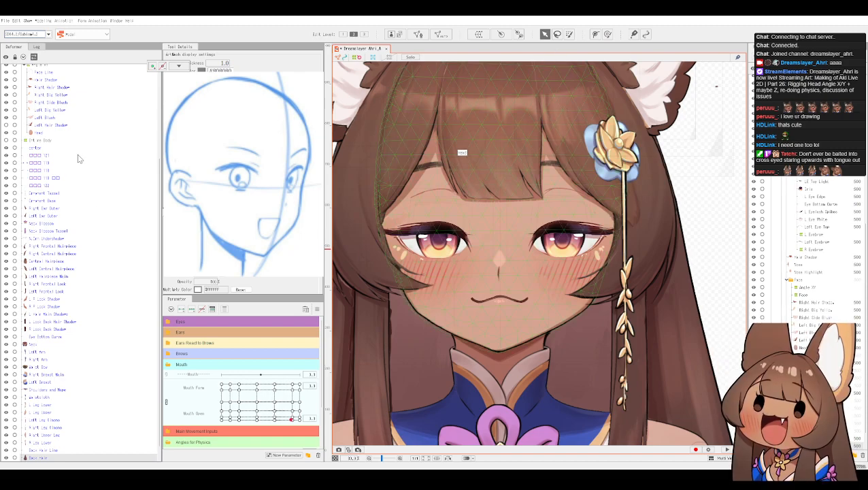
- Select the Face Line mesh and hide the mouth, the front hair and the Hair Shadow covering the face
{"action": "scroll", "coordinate": [55, 204], "scroll_direction": "up", "scroll_amount": 3}
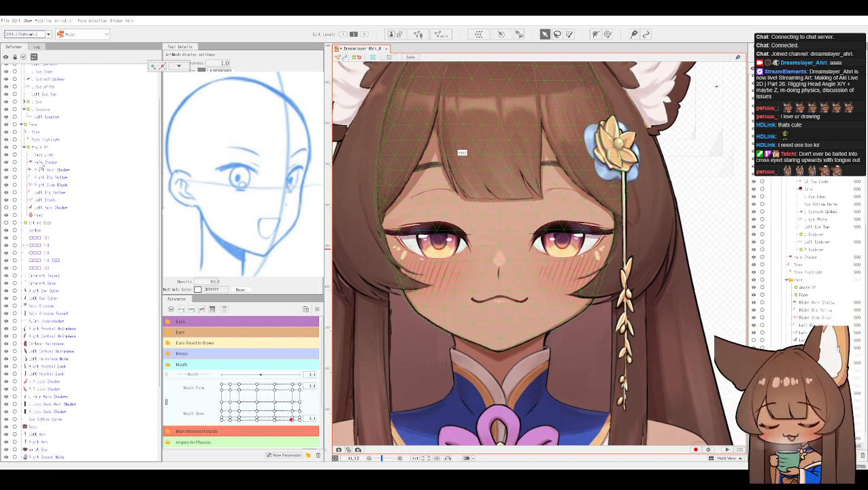
{"action": "left_click", "coordinate": [44, 155]}
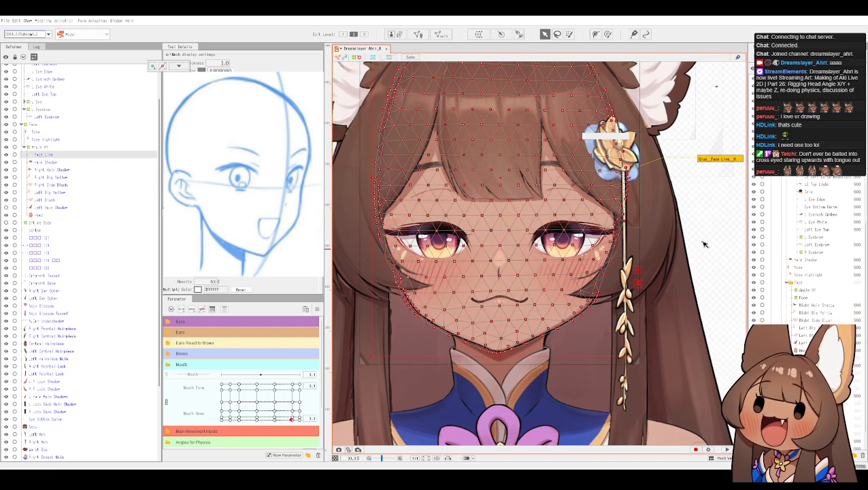
{"action": "scroll", "coordinate": [704, 251], "scroll_direction": "up", "scroll_amount": 2}
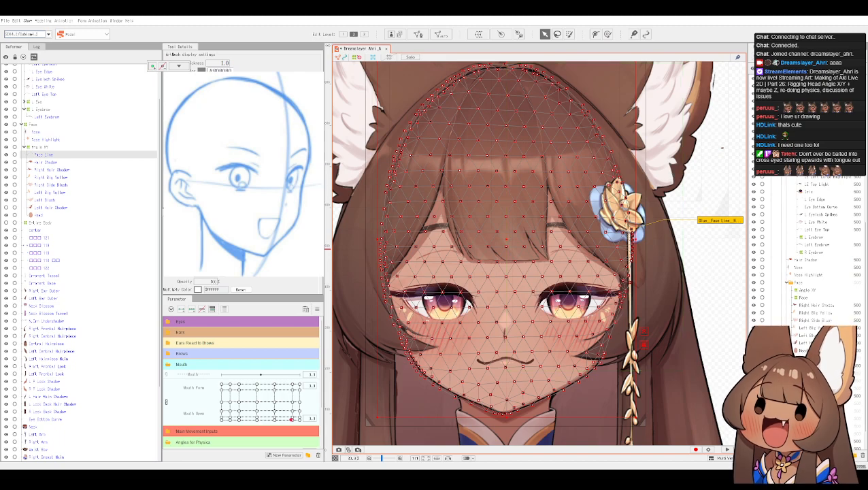
{"action": "scroll", "coordinate": [806, 248], "scroll_direction": "up", "scroll_amount": 6}
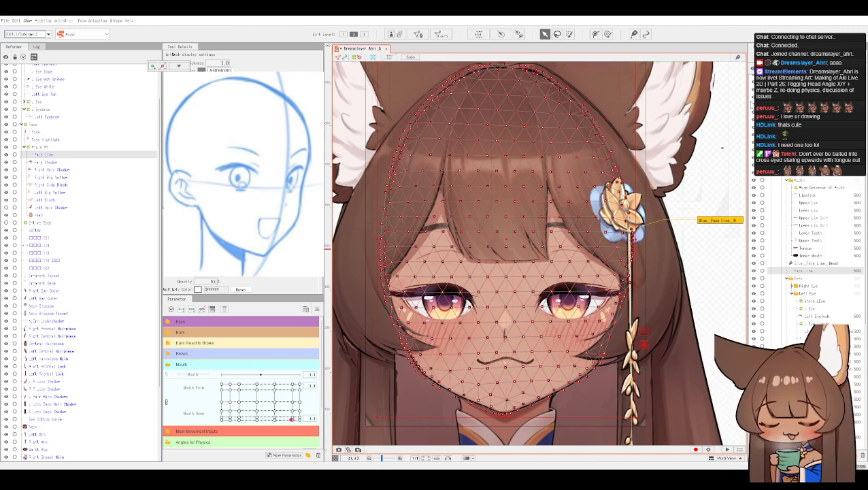
{"action": "scroll", "coordinate": [806, 249], "scroll_direction": "up", "scroll_amount": 2}
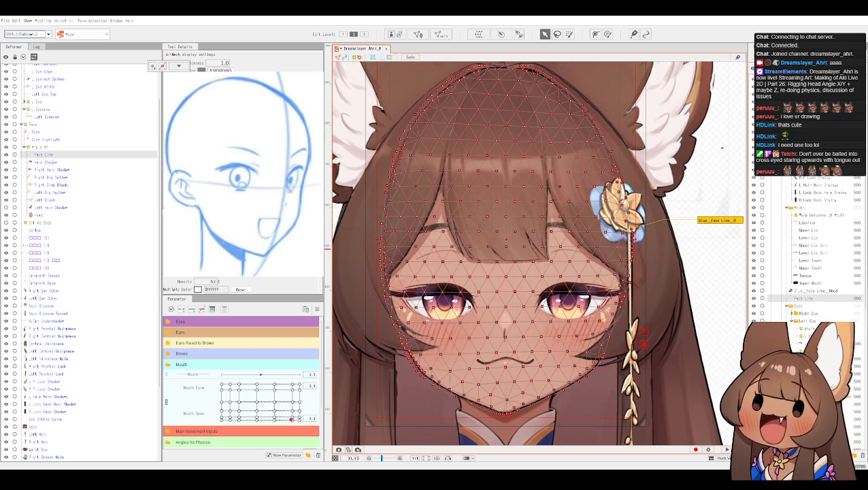
{"action": "scroll", "coordinate": [806, 249], "scroll_direction": "down", "scroll_amount": 5}
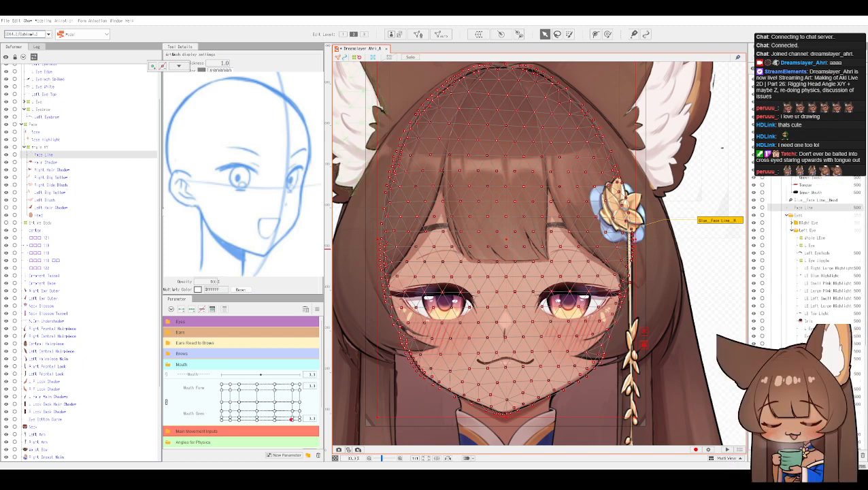
{"action": "scroll", "coordinate": [806, 249], "scroll_direction": "up", "scroll_amount": 2}
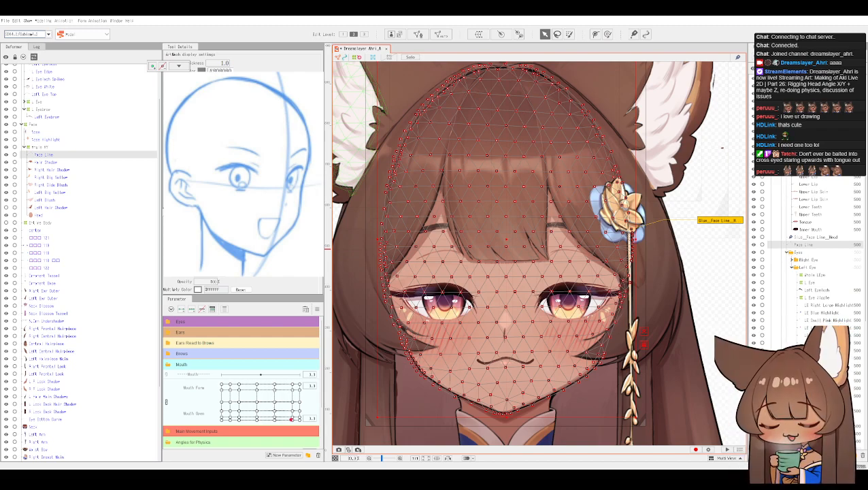
{"action": "scroll", "coordinate": [803, 258], "scroll_direction": "down", "scroll_amount": 10}
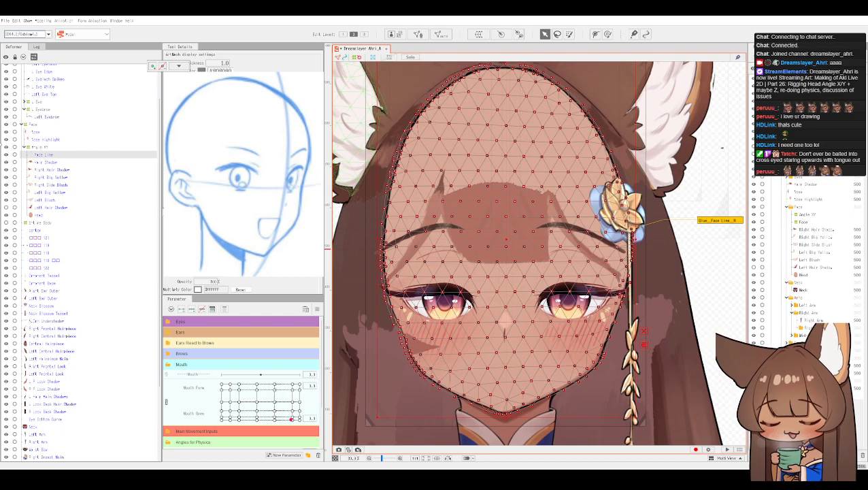
{"action": "left_click", "coordinate": [8, 164]}
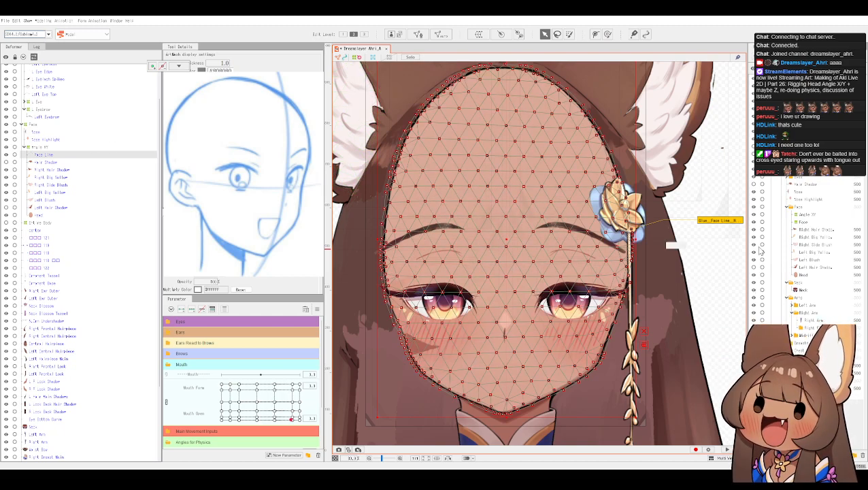
- Hide the ears, hair ornament, eyebrows, eyes and back hair so the head shape stands alone
{"action": "left_click", "coordinate": [760, 218]}
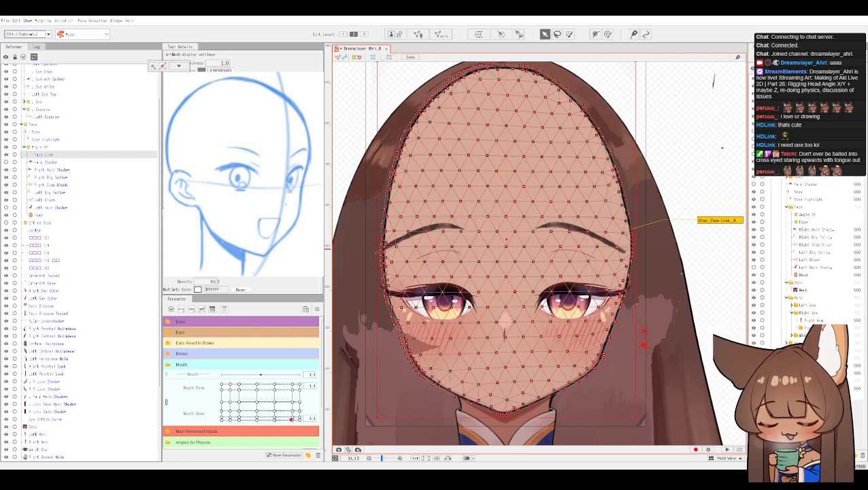
{"action": "scroll", "coordinate": [806, 258], "scroll_direction": "down", "scroll_amount": 1}
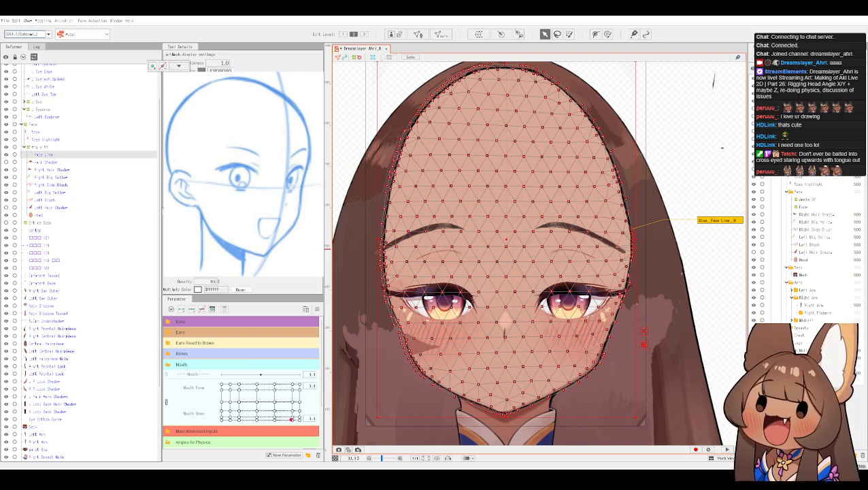
{"action": "left_click", "coordinate": [754, 161]}
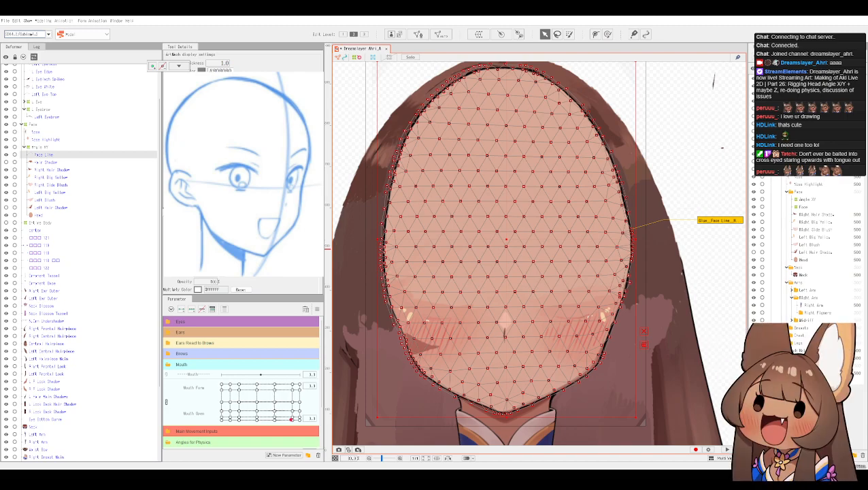
{"action": "key", "text": "2"}
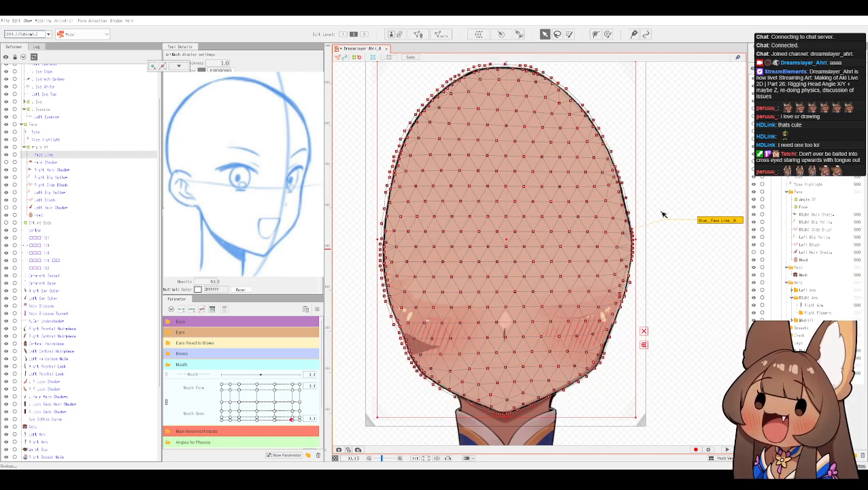
- Hide the nose, right hair shadow and cheek blush lines, and turn on Hide selection to view the bare head
{"action": "scroll", "coordinate": [661, 231], "scroll_direction": "down", "scroll_amount": 3}
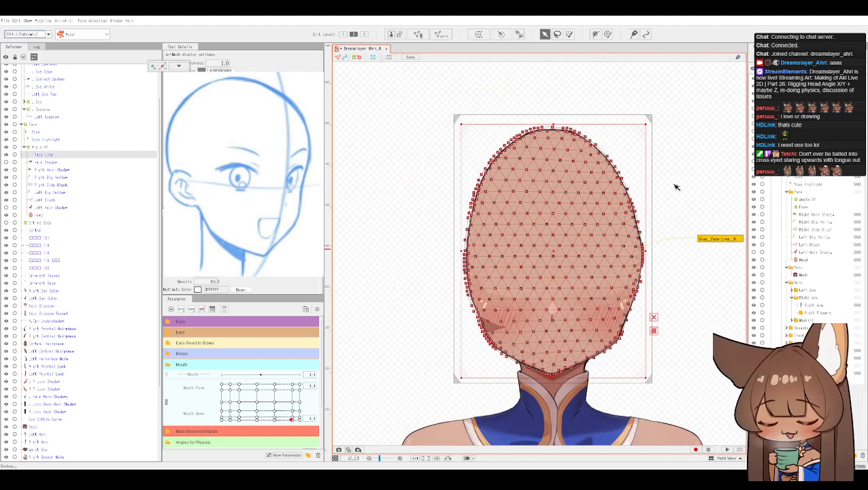
{"action": "scroll", "coordinate": [666, 205], "scroll_direction": "up", "scroll_amount": 3}
{"action": "left_click_drag", "start_coordinate": [667, 195], "coordinate": [672, 151]}
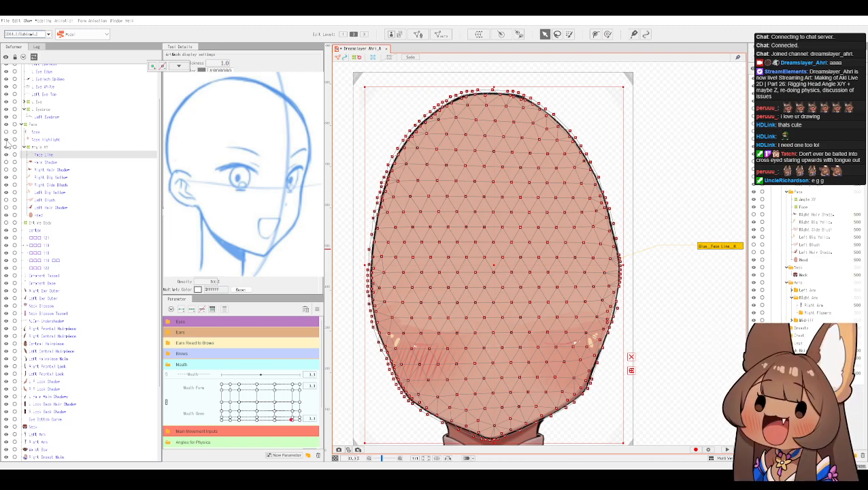
{"action": "left_click", "coordinate": [6, 185]}
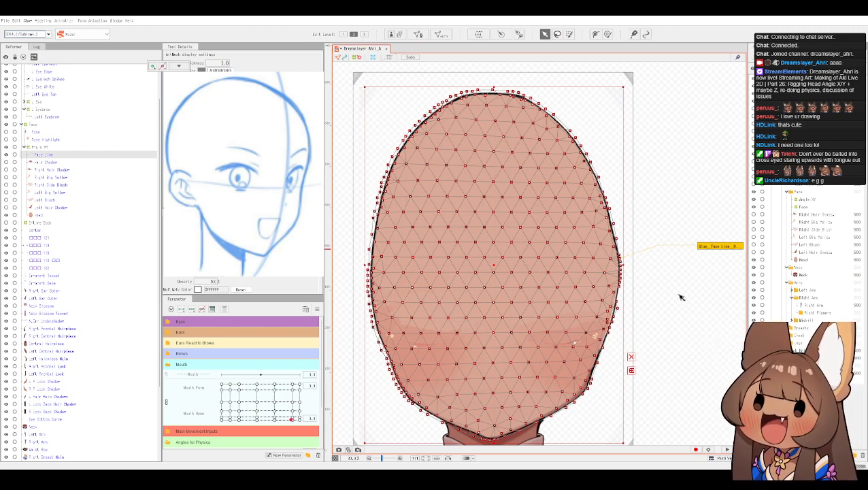
{"action": "key", "text": "ctrl+h"}
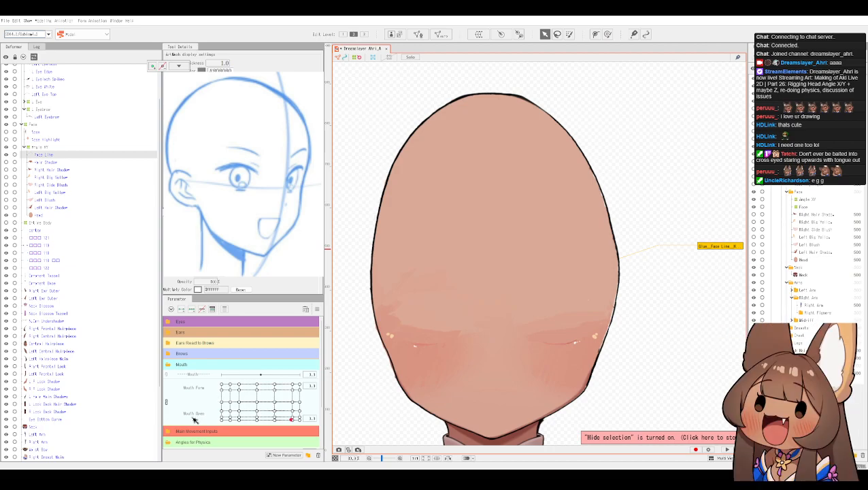
- Expand the Angles for Physics group, select the Angle XY deformer, and move Angle X Physics to its maximum keyform
{"action": "left_click", "coordinate": [169, 444]}
{"action": "scroll", "coordinate": [170, 446], "scroll_direction": "down", "scroll_amount": 1}
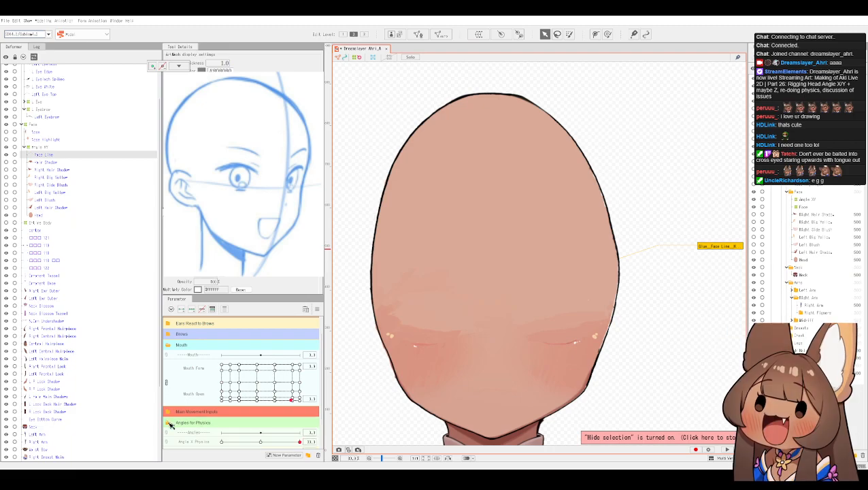
{"action": "scroll", "coordinate": [193, 417], "scroll_direction": "down", "scroll_amount": 2}
{"action": "left_click_drag", "start_coordinate": [304, 406], "coordinate": [264, 406]}
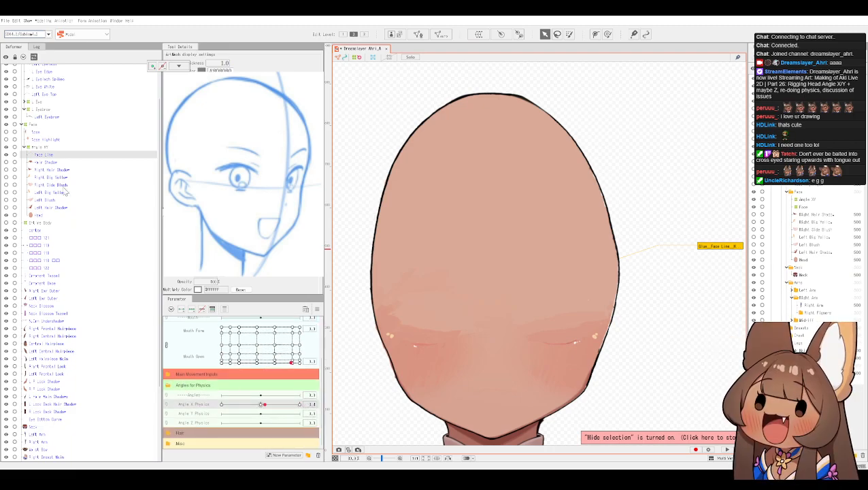
{"action": "left_click", "coordinate": [45, 147]}
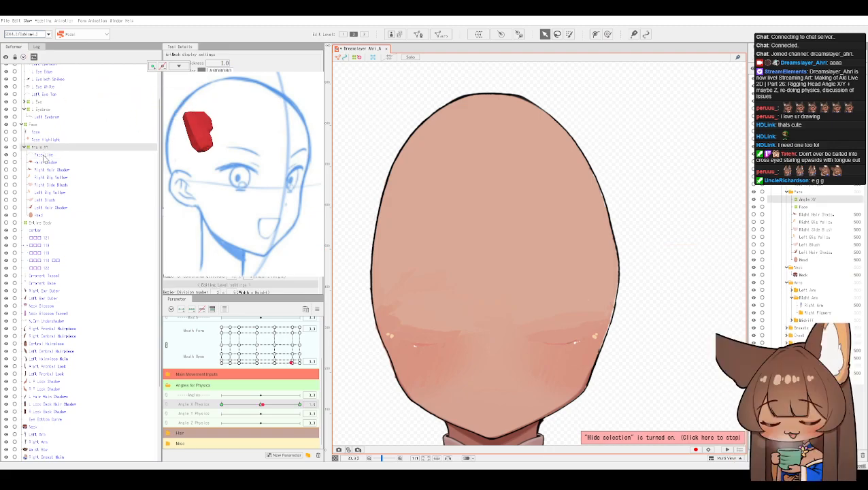
{"action": "left_click", "coordinate": [260, 405]}
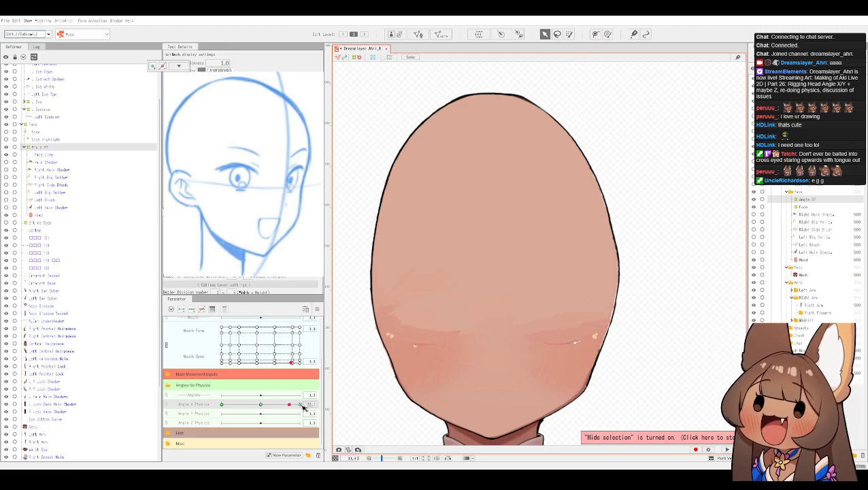
- Reselect the Angle XY deformer and turn off Hide selection to display its warp grid over the whole head
{"action": "left_click", "coordinate": [512, 249]}
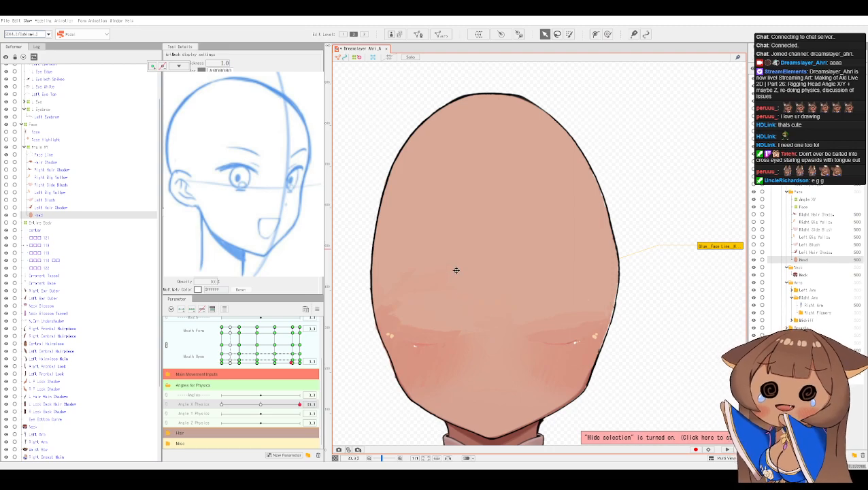
{"action": "left_click", "coordinate": [36, 155]}
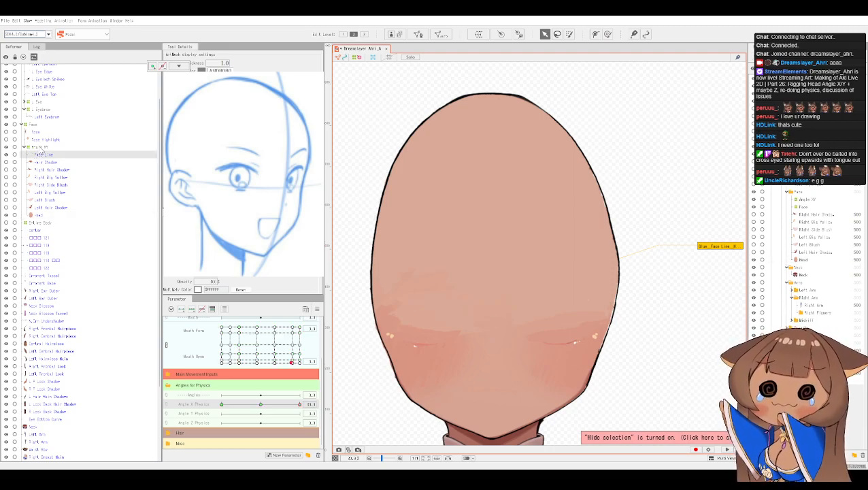
{"action": "left_click", "coordinate": [41, 147]}
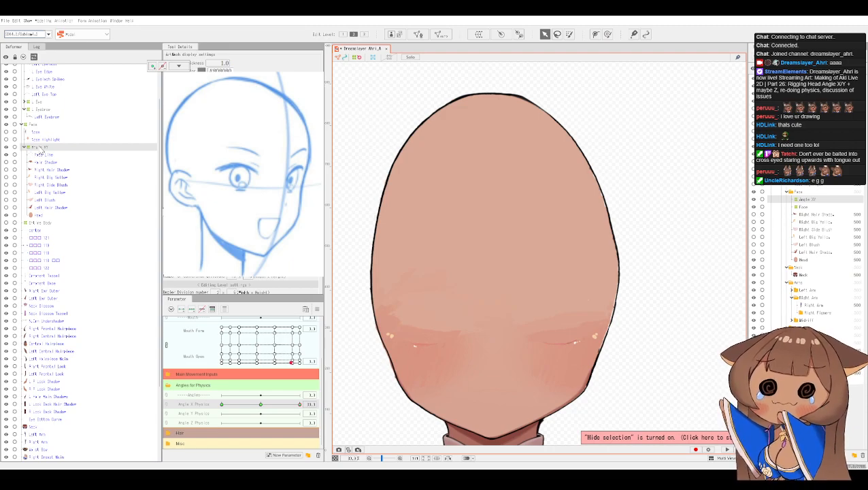
{"action": "key", "text": "ctrl+t"}
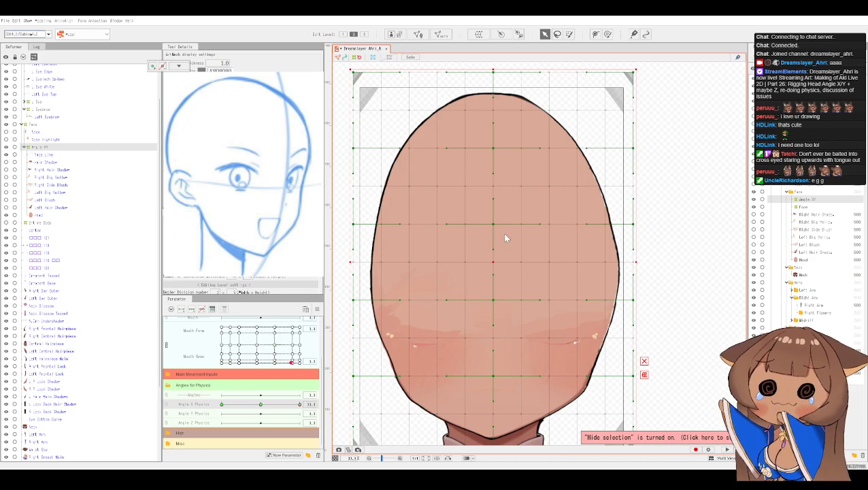
{"action": "scroll", "coordinate": [485, 238], "scroll_direction": "down", "scroll_amount": 3}
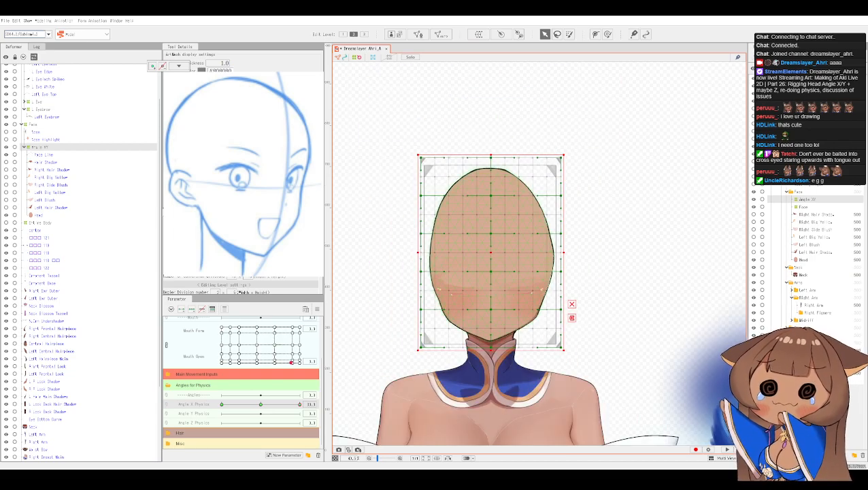
{"action": "scroll", "coordinate": [465, 249], "scroll_direction": "up", "scroll_amount": 2}
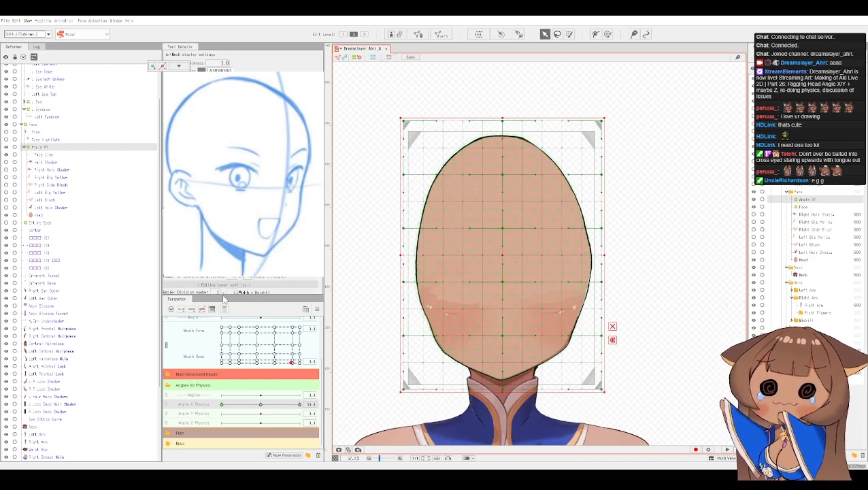
- Compare the warp grids of the parent Face deformer and the Angle XY deformer over the bare head
{"action": "scroll", "coordinate": [228, 293], "scroll_direction": "down", "scroll_amount": 3}
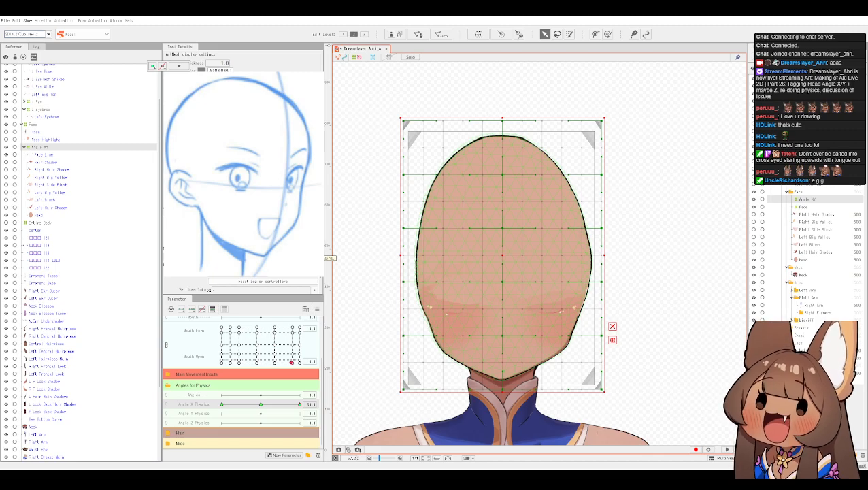
{"action": "scroll", "coordinate": [480, 246], "scroll_direction": "up", "scroll_amount": 2}
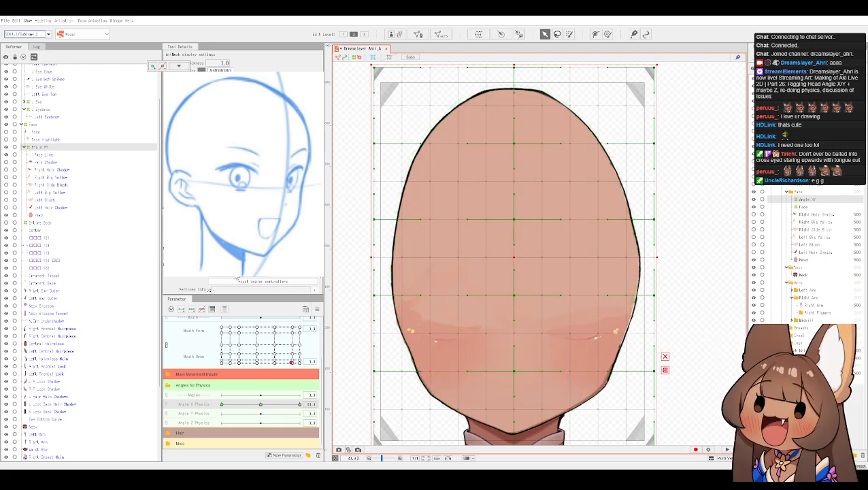
{"action": "left_click", "coordinate": [34, 125]}
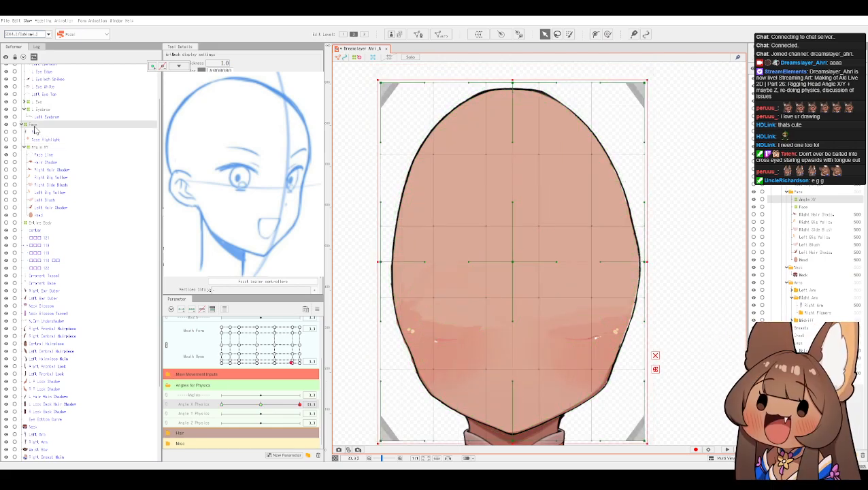
{"action": "left_click", "coordinate": [45, 150]}
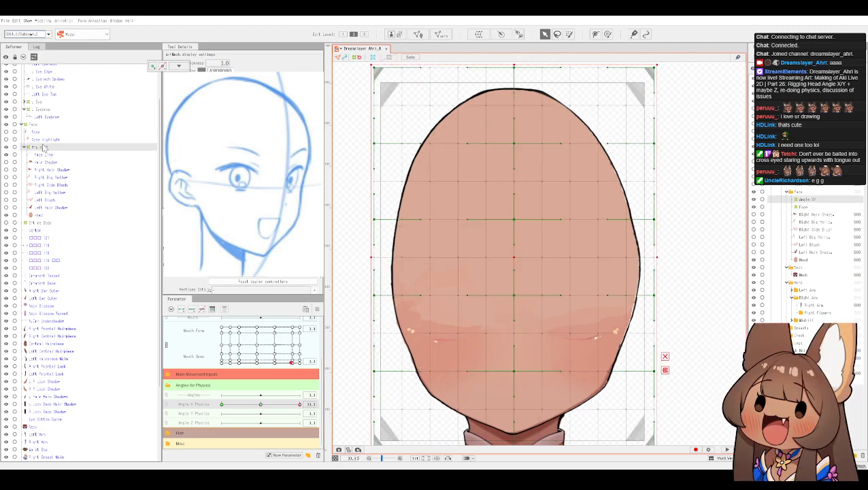
{"action": "left_click", "coordinate": [38, 128]}
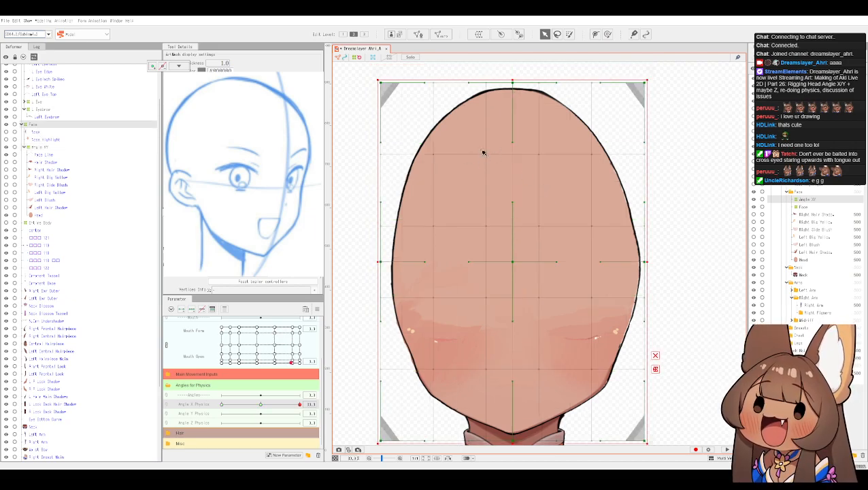
{"action": "left_click", "coordinate": [45, 149]}
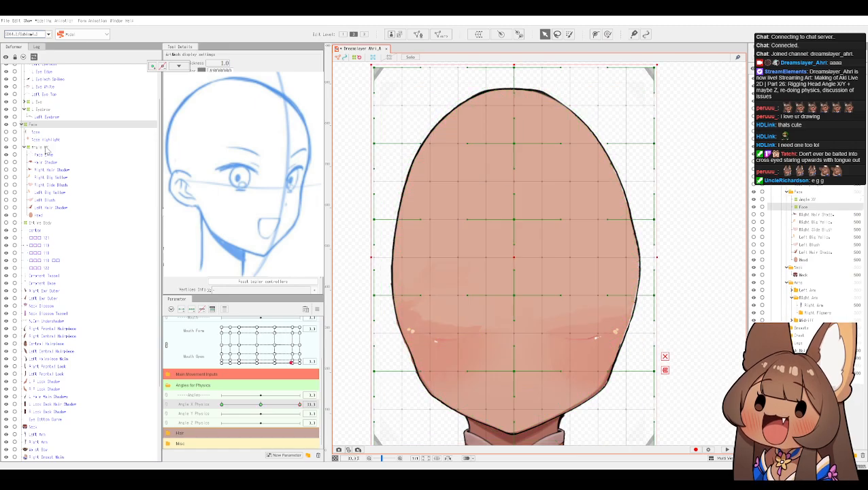
{"action": "left_click", "coordinate": [525, 183]}
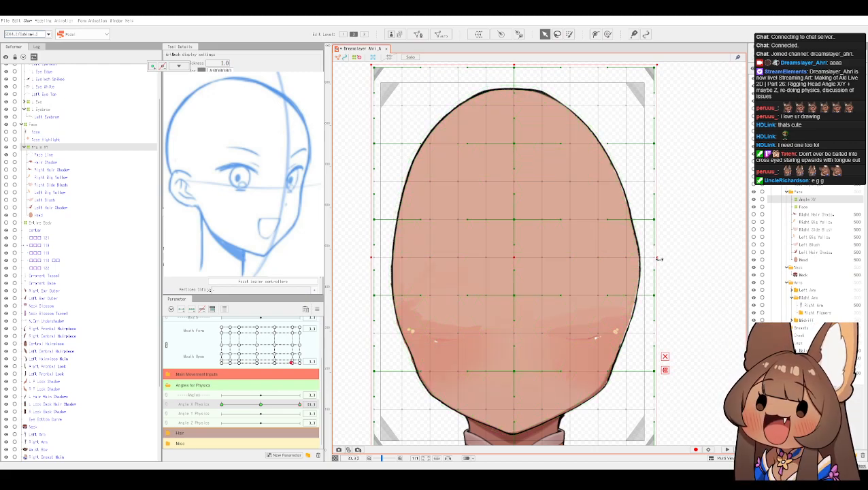
{"action": "mouse_move", "coordinate": [660, 259]}
{"action": "left_mouse_down"}
{"action": "mouse_move", "coordinate": [680, 259]}
{"action": "mouse_move", "coordinate": [669, 259]}
{"action": "left_mouse_up"}
{"action": "key", "text": "ctrl+z"}
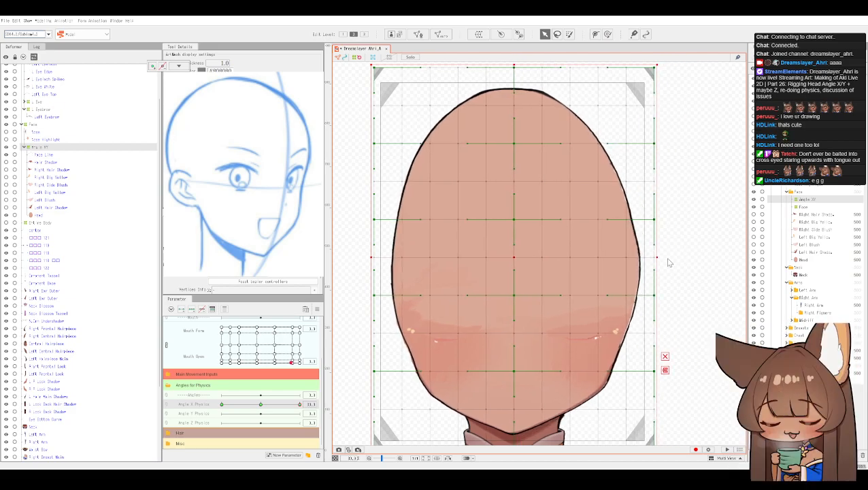
{"action": "mouse_move", "coordinate": [660, 259]}
{"action": "left_mouse_down"}
{"action": "mouse_move", "coordinate": [650, 259]}
{"action": "mouse_move", "coordinate": [682, 260]}
{"action": "mouse_move", "coordinate": [657, 260]}
{"action": "left_mouse_up"}
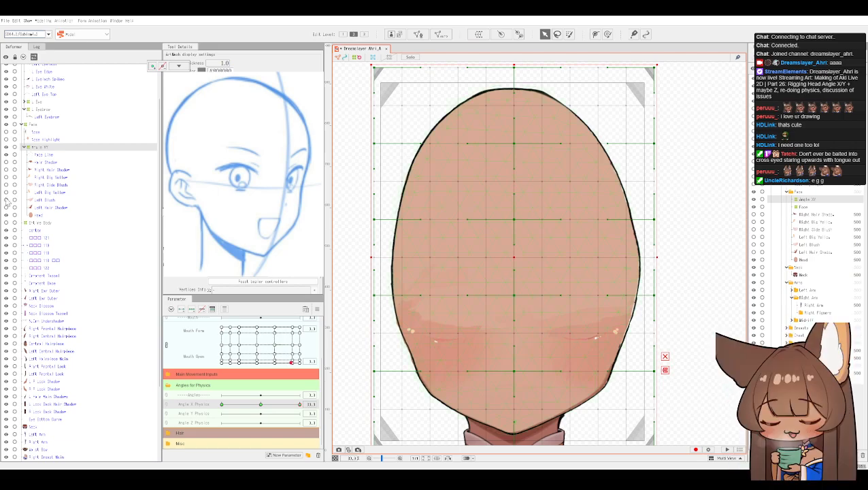
- Check the Face deformer's grid once more and return to the Angle XY deformer
{"action": "left_click", "coordinate": [43, 125]}
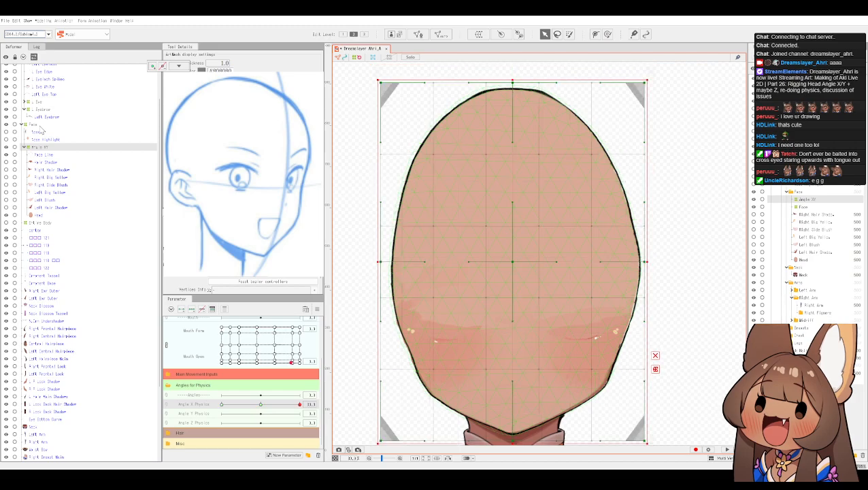
{"action": "left_click", "coordinate": [573, 225]}
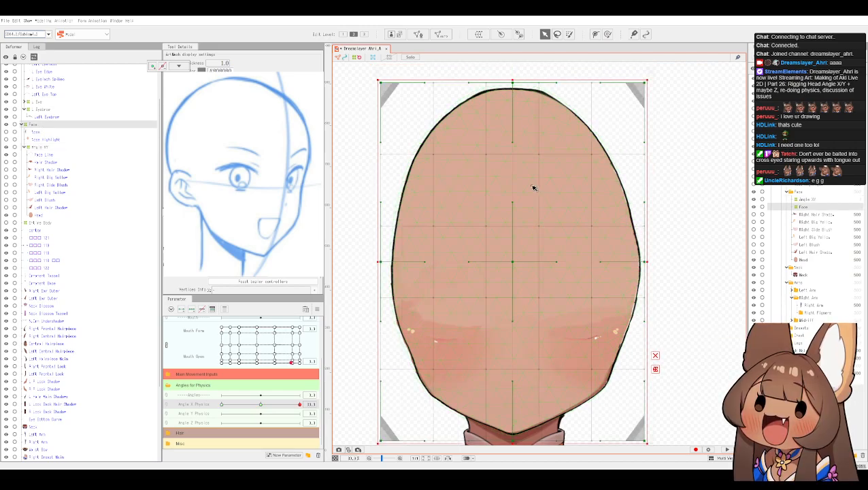
{"action": "left_click", "coordinate": [37, 148]}
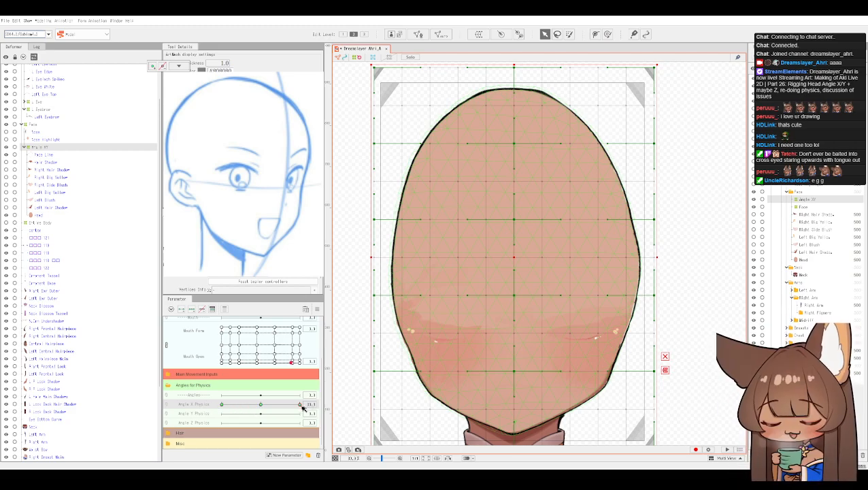
- Collapse the Mouth parameter group and expand the Main Movement Inputs group
{"action": "scroll", "coordinate": [253, 395], "scroll_direction": "up", "scroll_amount": 1}
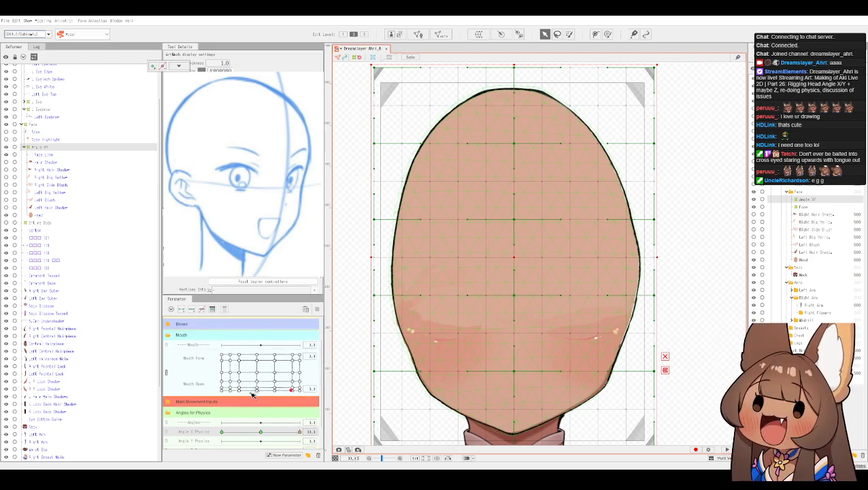
{"action": "left_click", "coordinate": [168, 336]}
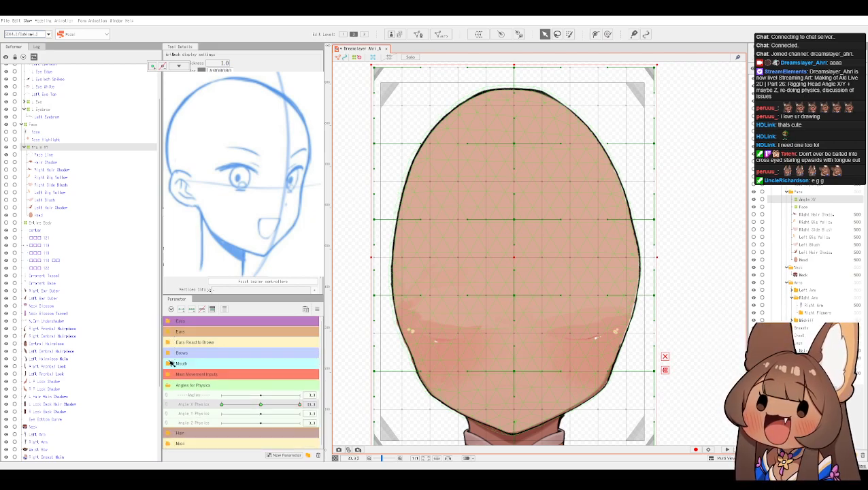
{"action": "left_click", "coordinate": [173, 374]}
{"action": "scroll", "coordinate": [215, 375], "scroll_direction": "down", "scroll_amount": 3}
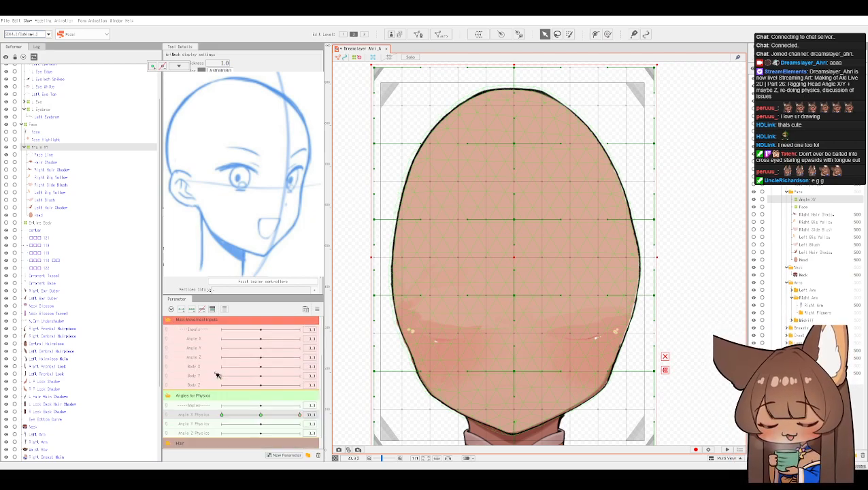
{"action": "scroll", "coordinate": [262, 358], "scroll_direction": "up", "scroll_amount": 1}
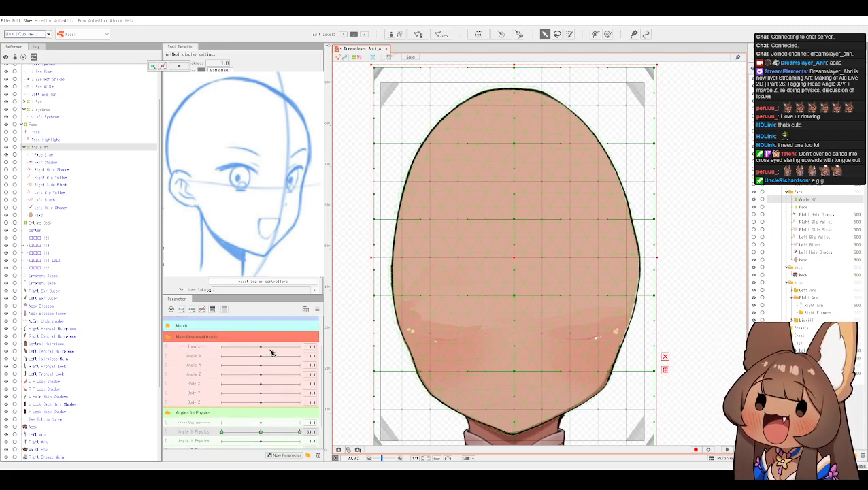
{"action": "scroll", "coordinate": [271, 352], "scroll_direction": "down", "scroll_amount": 1}
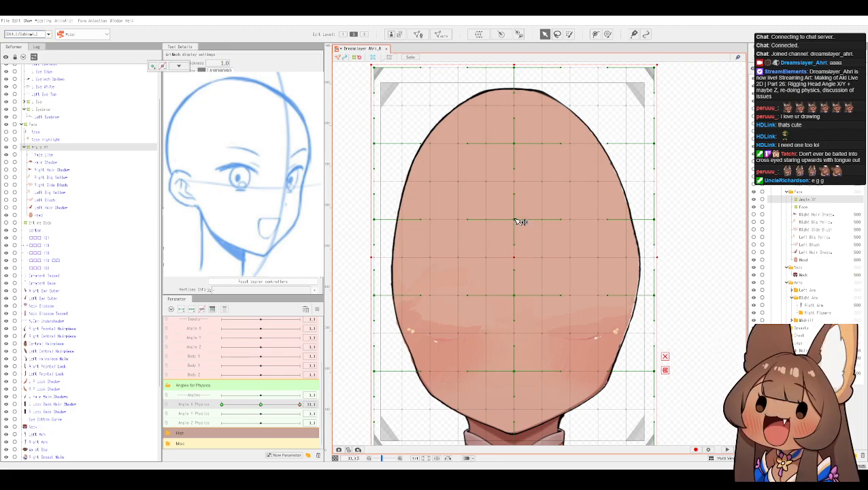
- Shift the three lower interior control points on the Angle XY grid's centre line to the right, keeping the Smooth All option
{"action": "left_click_drag", "start_coordinate": [520, 221], "coordinate": [551, 220]}
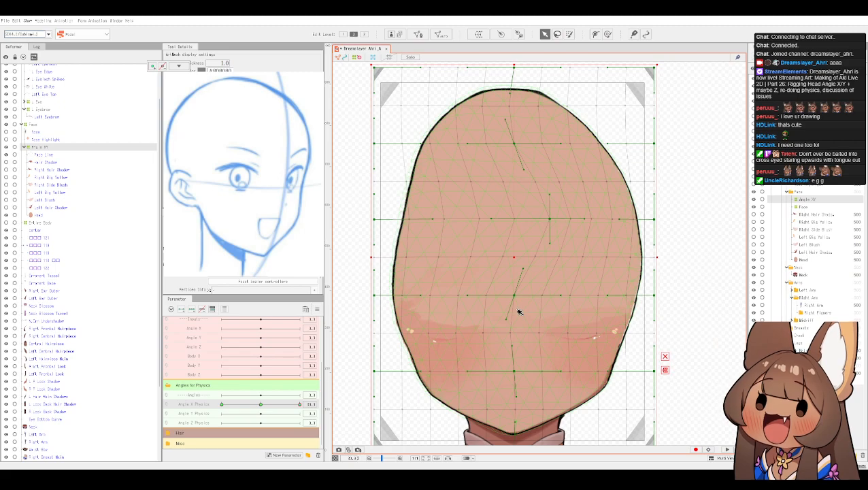
{"action": "left_click_drag", "start_coordinate": [515, 296], "coordinate": [555, 294]}
{"action": "left_click_drag", "start_coordinate": [517, 374], "coordinate": [555, 369]}
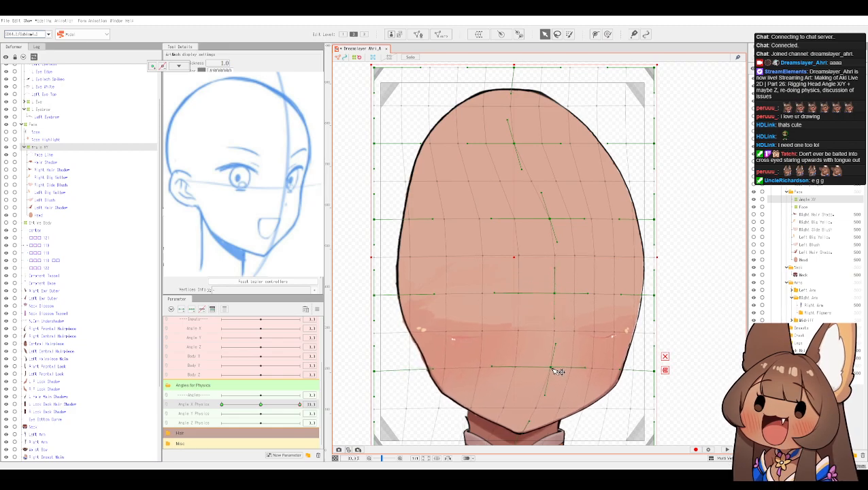
{"action": "left_click", "coordinate": [222, 280]}
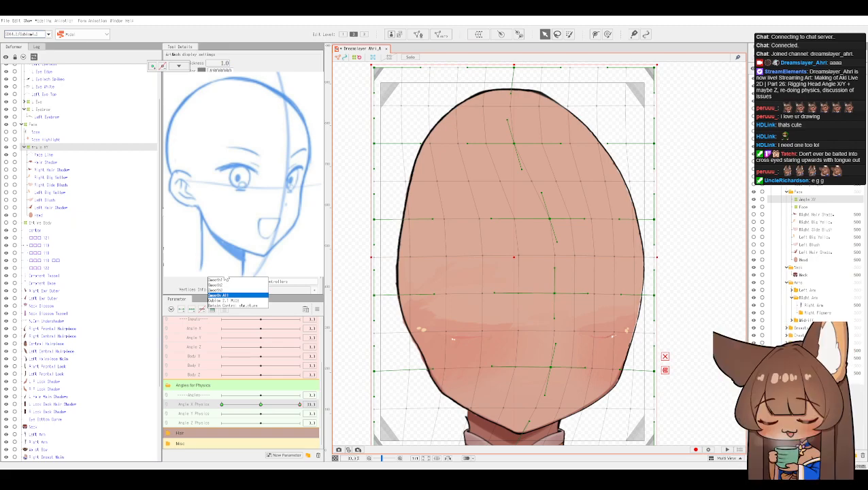
{"action": "left_click", "coordinate": [237, 298]}
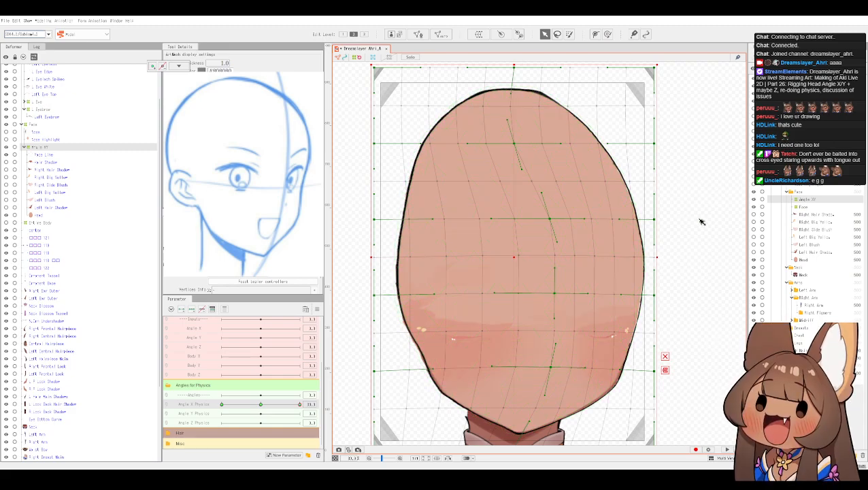
- Refine the centre line into a smooth curve by moving its forehead point up and right and its lower points slightly further right
{"action": "left_click_drag", "start_coordinate": [515, 145], "coordinate": [536, 139]}
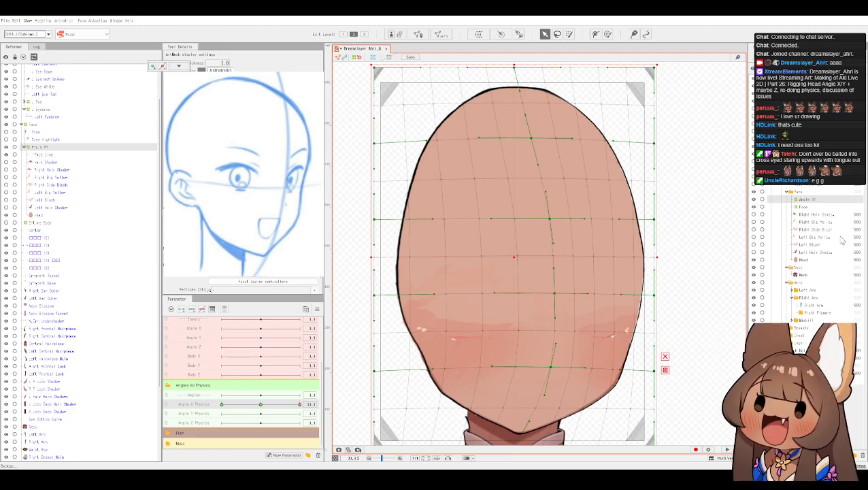
{"action": "left_click_drag", "start_coordinate": [555, 293], "coordinate": [562, 293]}
{"action": "left_click_drag", "start_coordinate": [551, 366], "coordinate": [562, 364]}
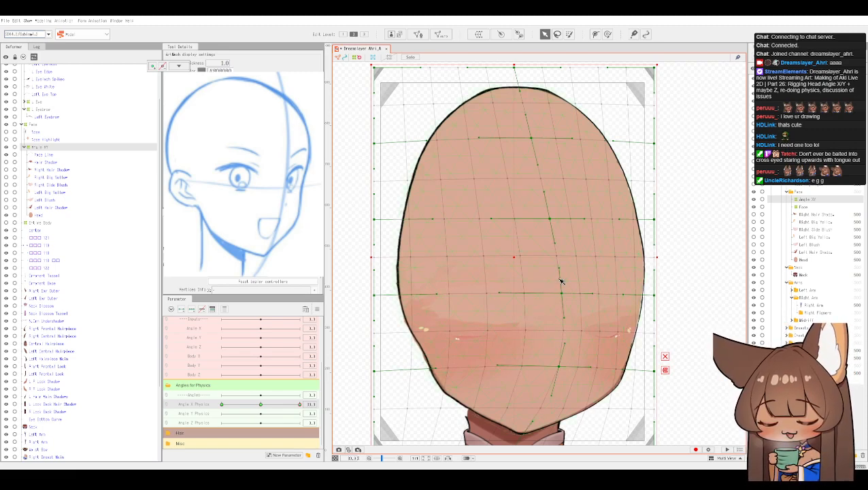
{"action": "left_click_drag", "start_coordinate": [556, 219], "coordinate": [558, 217]}
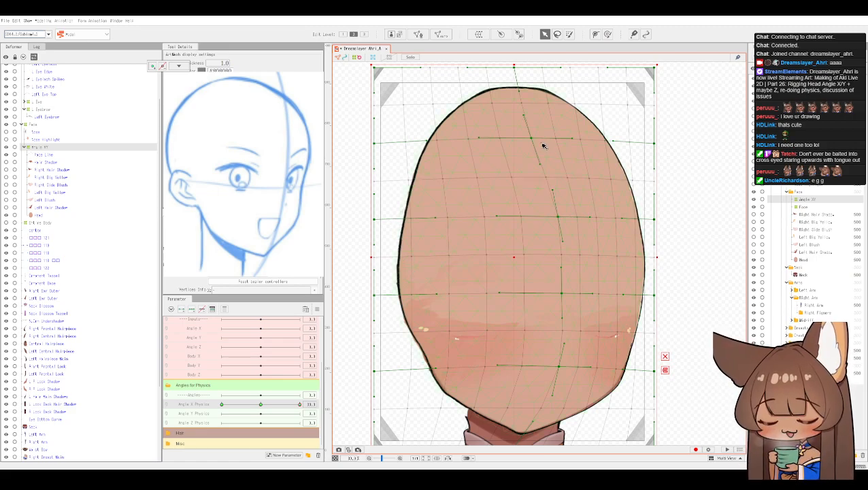
{"action": "left_click_drag", "start_coordinate": [541, 141], "coordinate": [550, 135]}
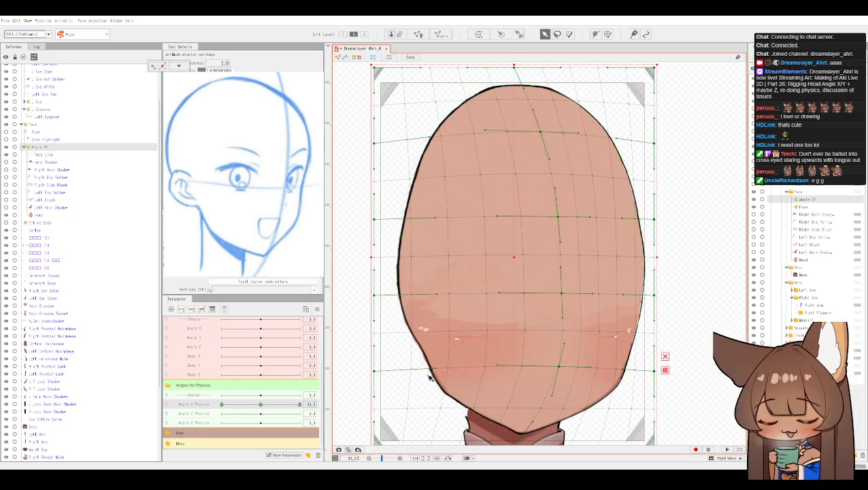
- Pull individual bezier handles inward at the left jaw and along the right side of the face, undoing the last eye-level handle move
{"action": "left_click_drag", "start_coordinate": [448, 368], "coordinate": [461, 357]}
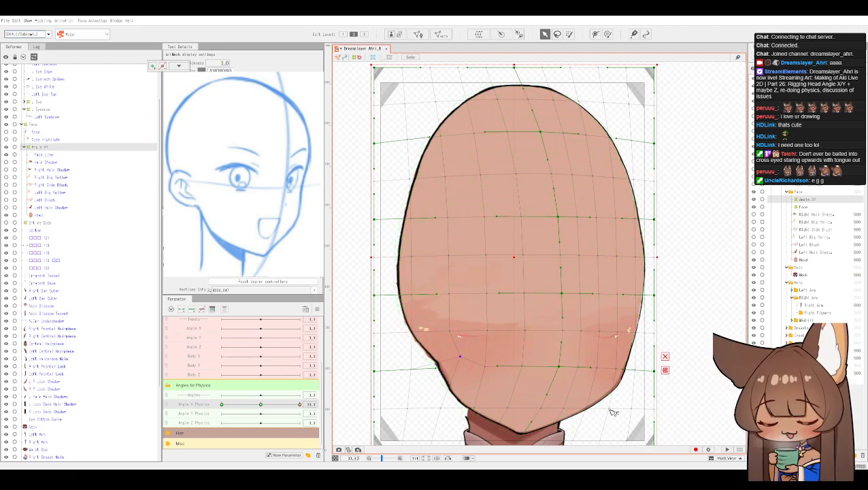
{"action": "left_click_drag", "start_coordinate": [611, 409], "coordinate": [601, 401]}
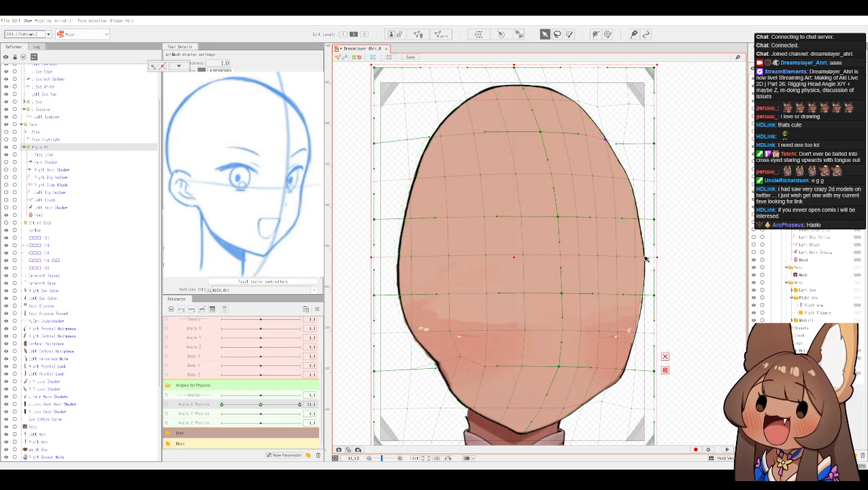
{"action": "left_click_drag", "start_coordinate": [632, 254], "coordinate": [635, 257]}
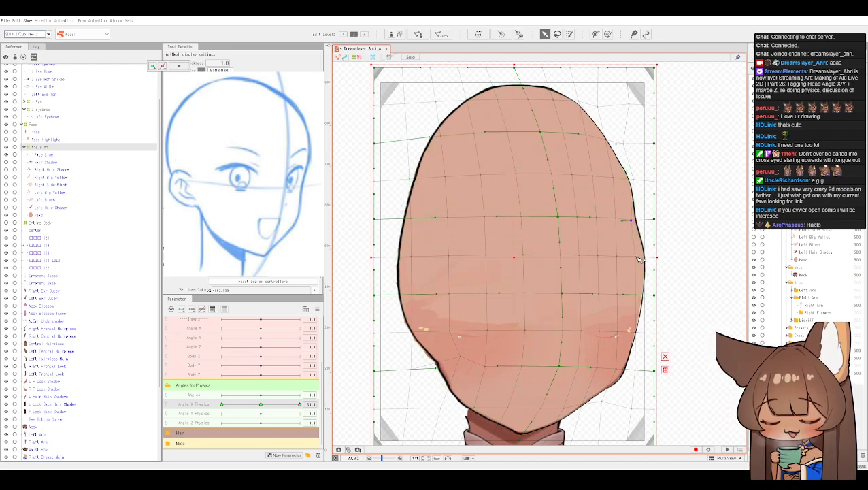
{"action": "left_click_drag", "start_coordinate": [637, 258], "coordinate": [625, 254]}
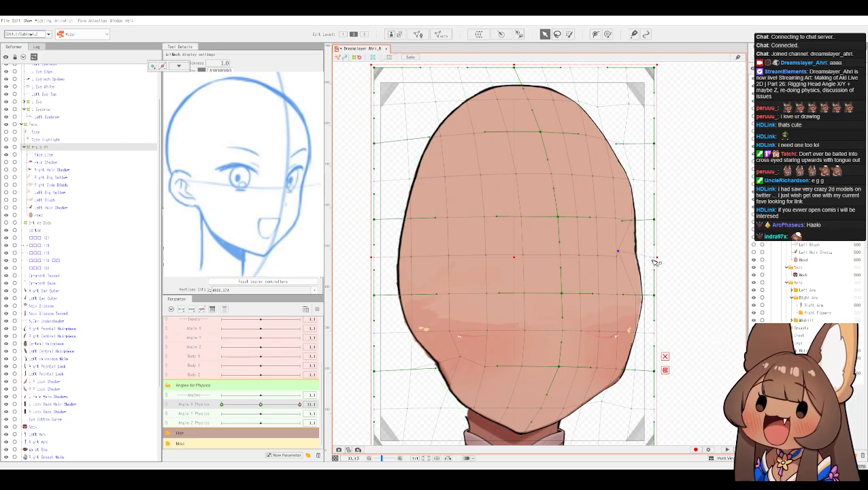
{"action": "key", "text": "ctrl+z"}
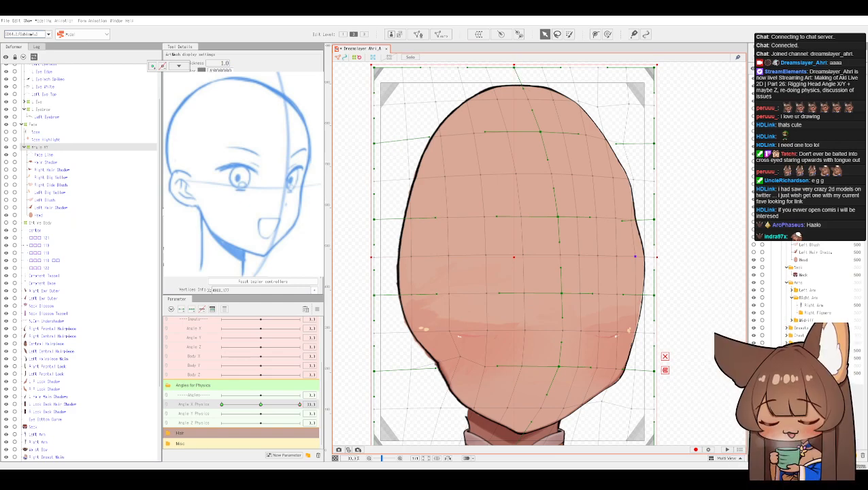
- Extend the bezier handles at the crown and upper left of the head outward to round the back of the skull
{"action": "left_click_drag", "start_coordinate": [480, 70], "coordinate": [468, 70]}
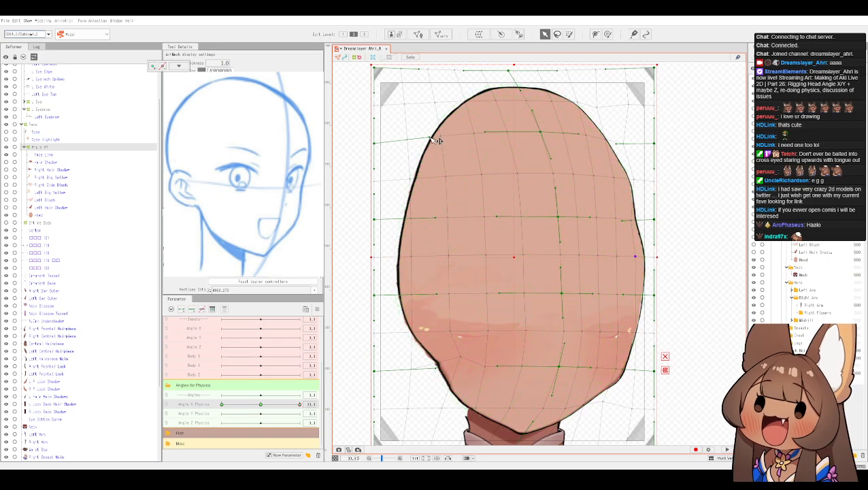
{"action": "left_click_drag", "start_coordinate": [429, 137], "coordinate": [412, 132]}
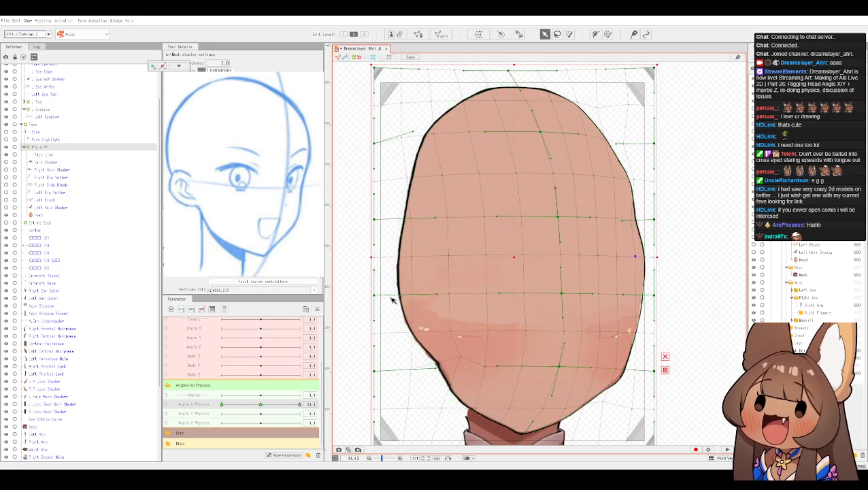
- Move the grid's left-edge points inward at the cheek and jaw, and ease the left jaw and right temple handles outward
{"action": "left_click_drag", "start_coordinate": [381, 301], "coordinate": [390, 293]}
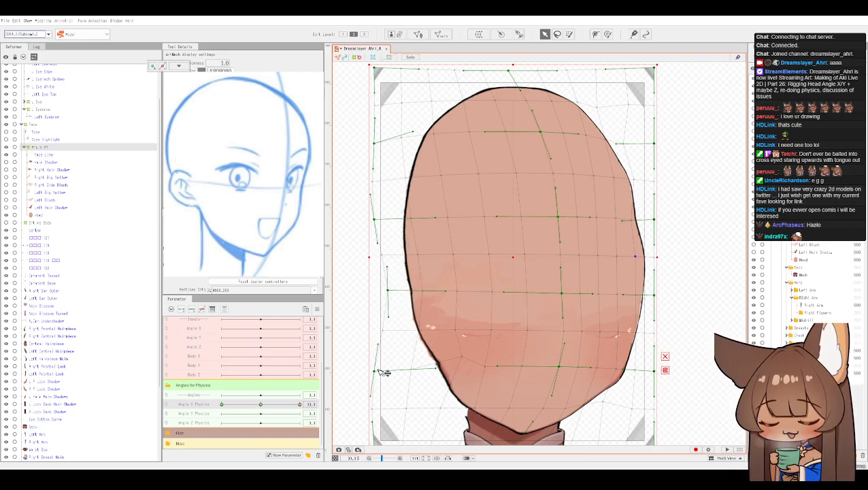
{"action": "left_click_drag", "start_coordinate": [376, 371], "coordinate": [382, 367]}
{"action": "left_click_drag", "start_coordinate": [464, 356], "coordinate": [452, 366]}
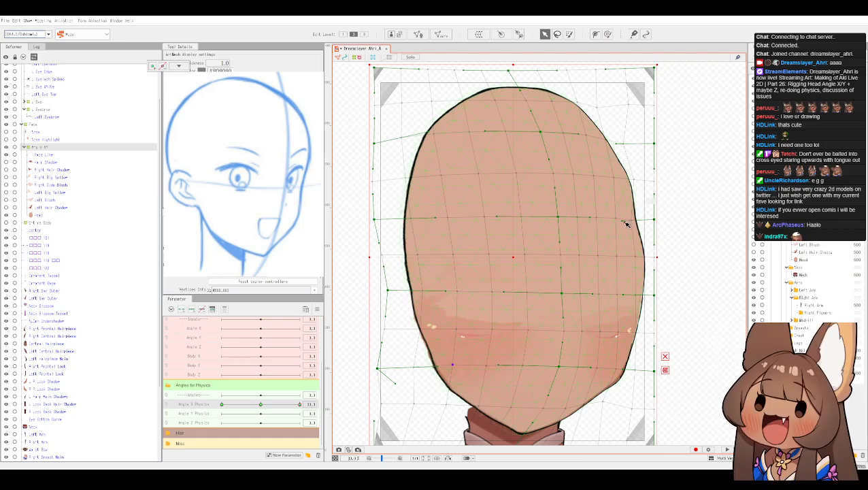
{"action": "left_click_drag", "start_coordinate": [631, 220], "coordinate": [639, 218]}
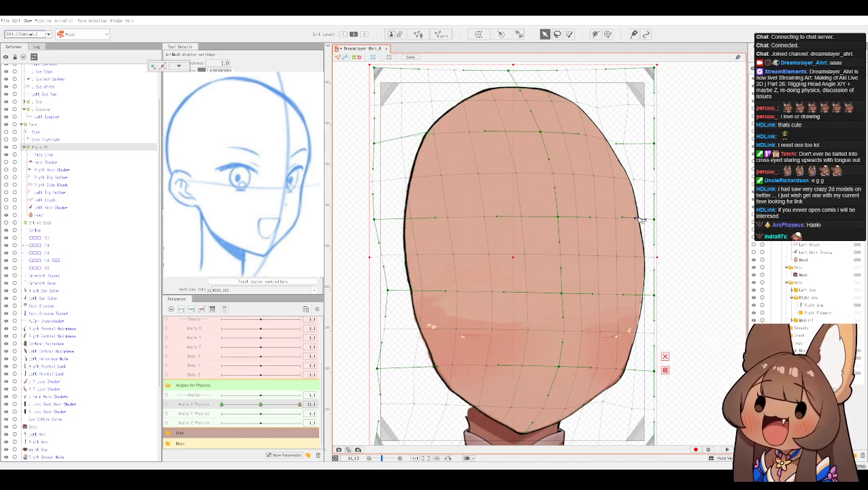
- Inspect the turned head's outline, comparing the Face Line and Head meshes with the Angle XY deformer along the right side
{"action": "scroll", "coordinate": [633, 179], "scroll_direction": "down", "scroll_amount": 2}
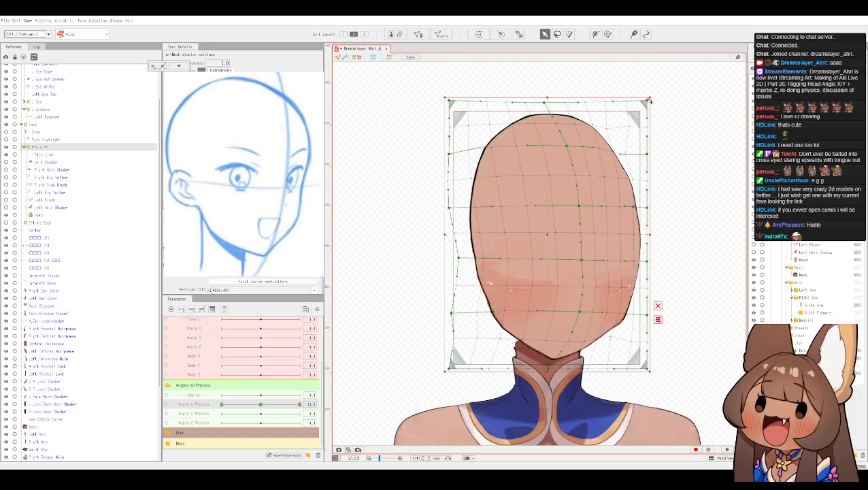
{"action": "scroll", "coordinate": [619, 142], "scroll_direction": "up", "scroll_amount": 2}
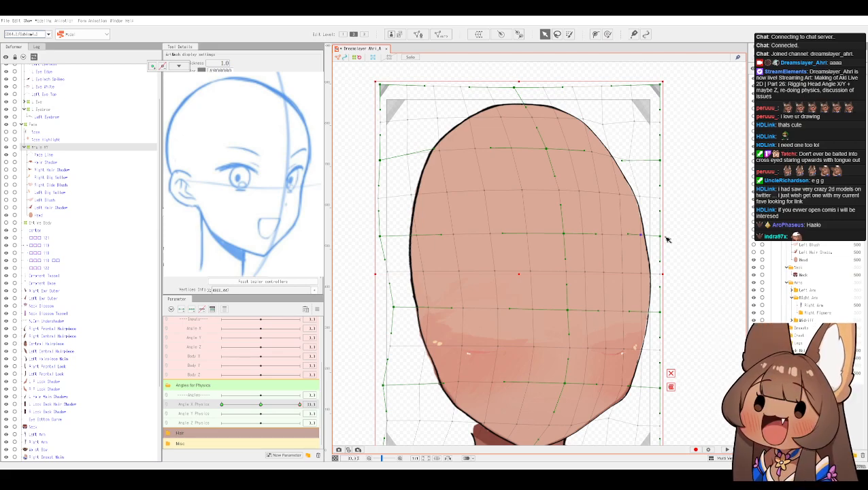
{"action": "scroll", "coordinate": [577, 131], "scroll_direction": "down", "scroll_amount": 2}
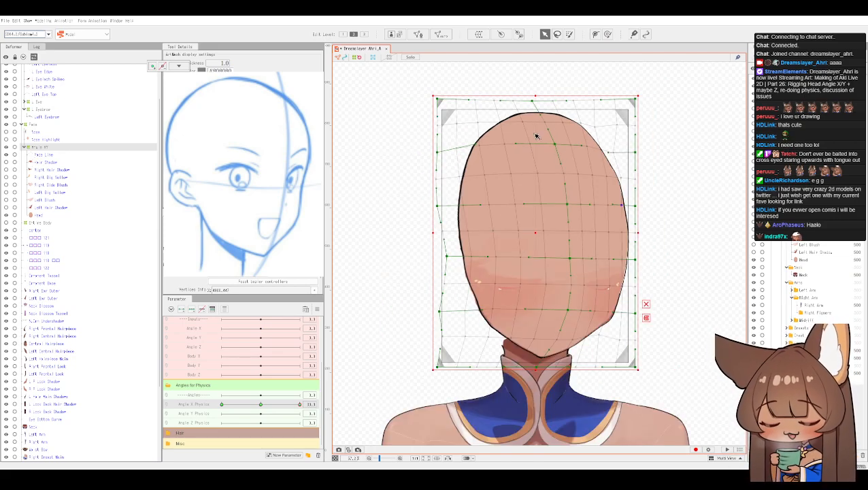
{"action": "left_click", "coordinate": [45, 156]}
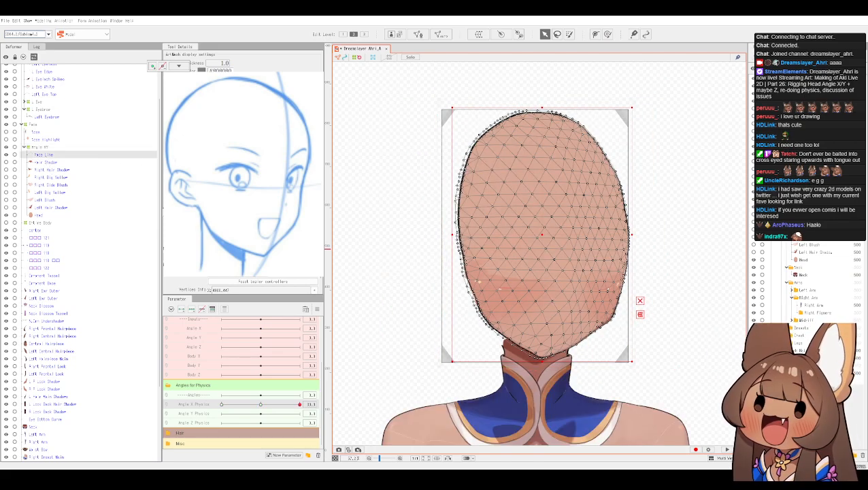
{"action": "scroll", "coordinate": [616, 153], "scroll_direction": "up", "scroll_amount": 4}
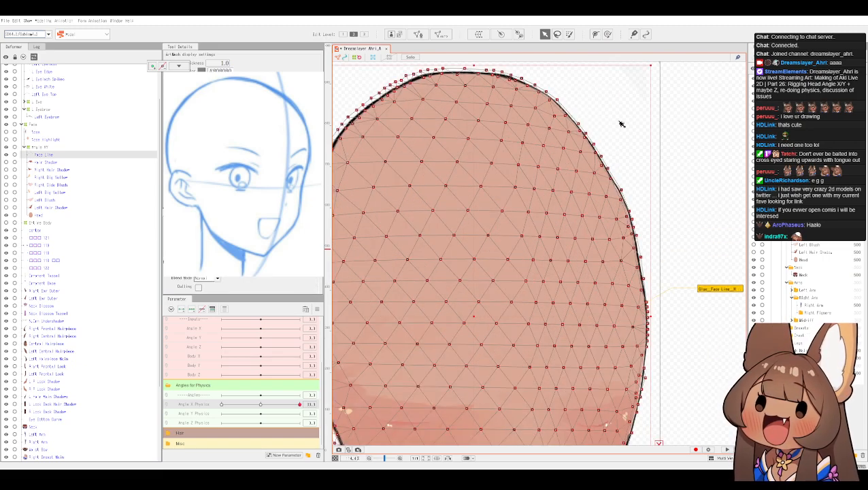
{"action": "scroll", "coordinate": [614, 129], "scroll_direction": "down", "scroll_amount": 1}
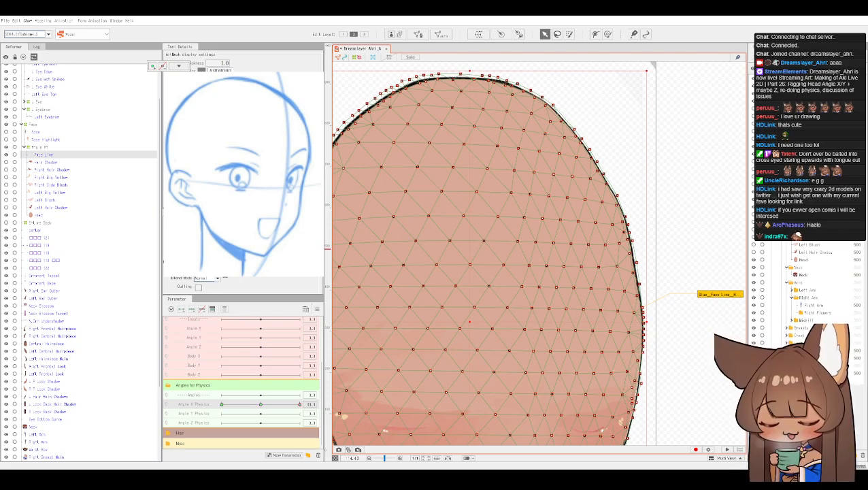
{"action": "scroll", "coordinate": [618, 189], "scroll_direction": "up", "scroll_amount": 1}
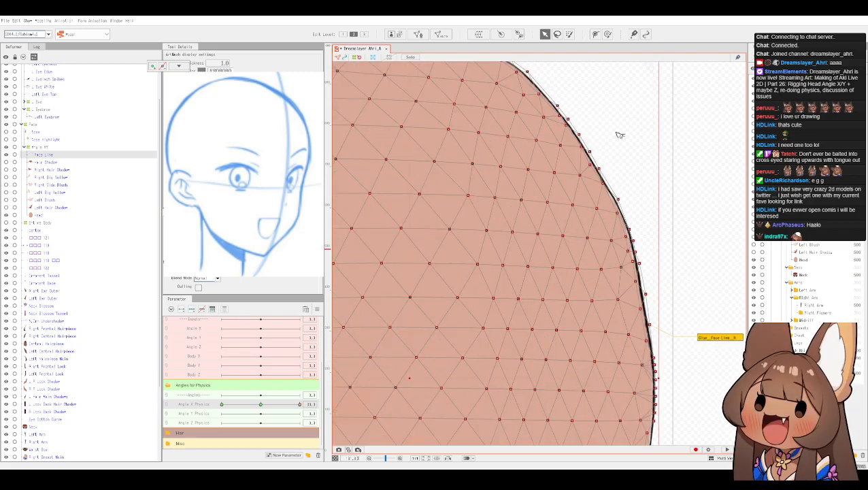
{"action": "scroll", "coordinate": [619, 153], "scroll_direction": "down", "scroll_amount": 3}
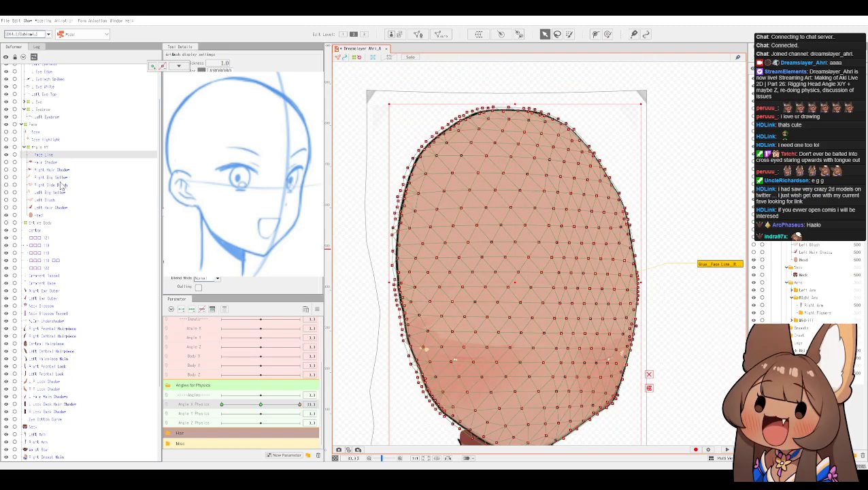
{"action": "left_click", "coordinate": [33, 216]}
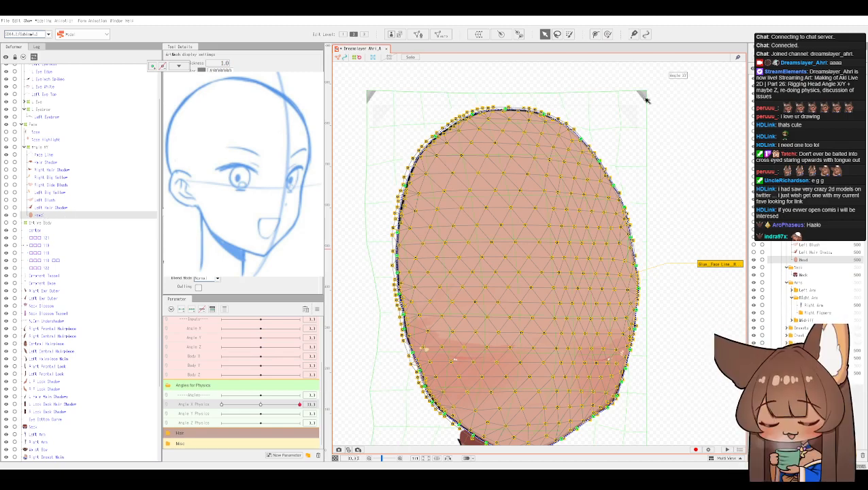
{"action": "left_click", "coordinate": [46, 155]}
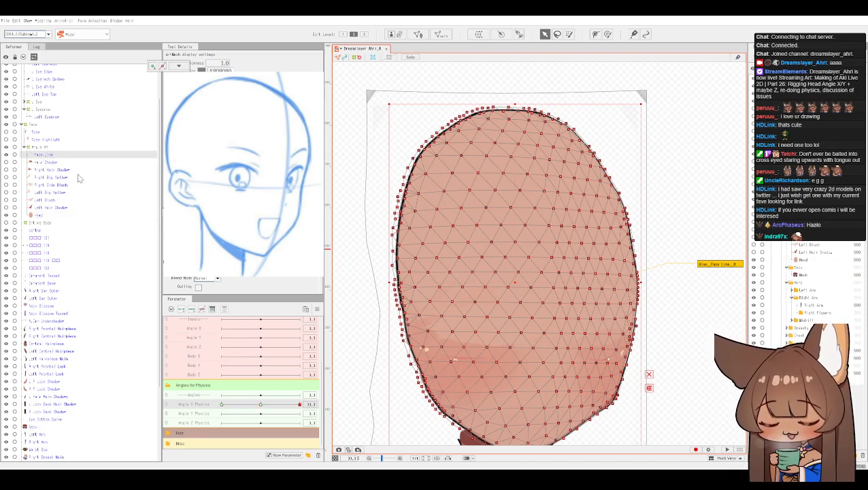
{"action": "key", "text": "Up"}
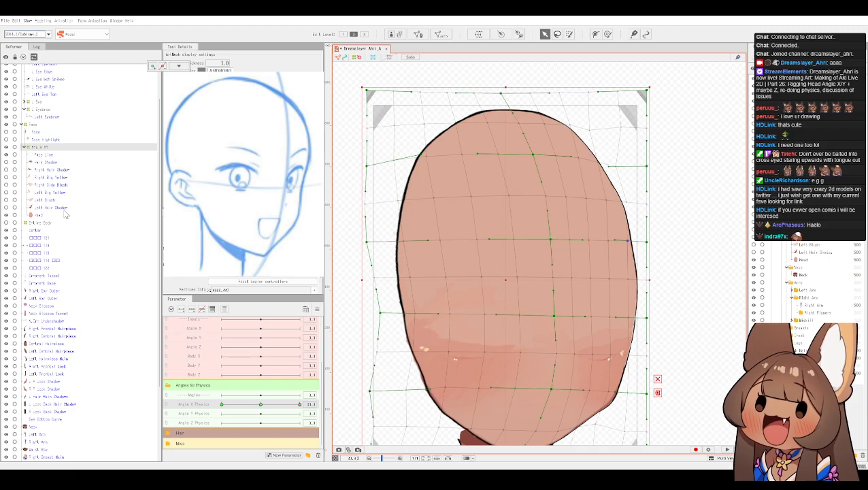
{"action": "left_click", "coordinate": [45, 217]}
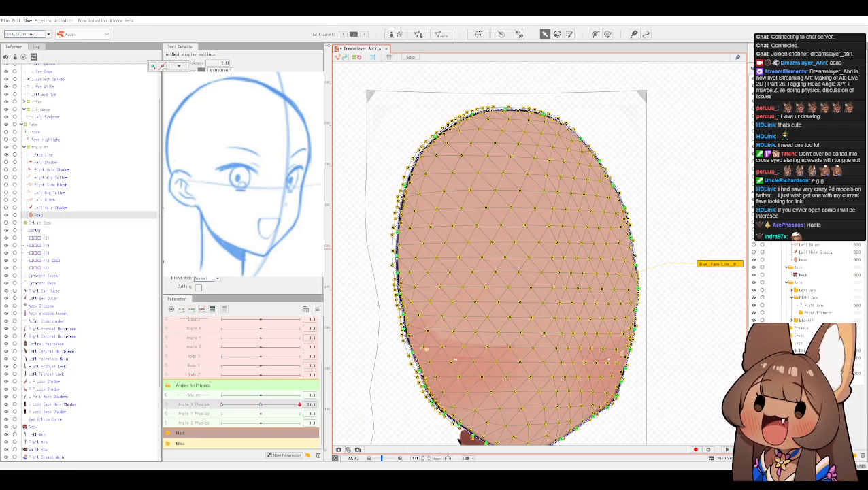
{"action": "scroll", "coordinate": [644, 182], "scroll_direction": "up", "scroll_amount": 3}
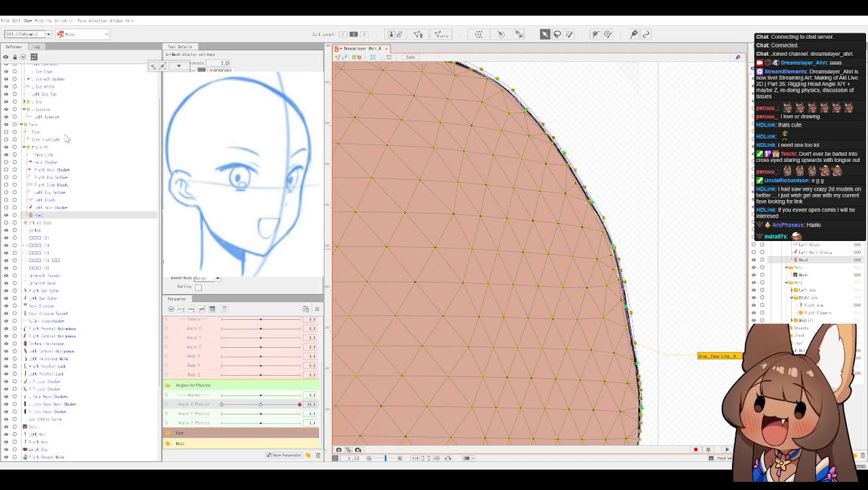
- Adjust individual Face Line mesh vertices on the upper right head outline, shifting the outer one slightly inward to smooth the contour
{"action": "left_click", "coordinate": [46, 155]}
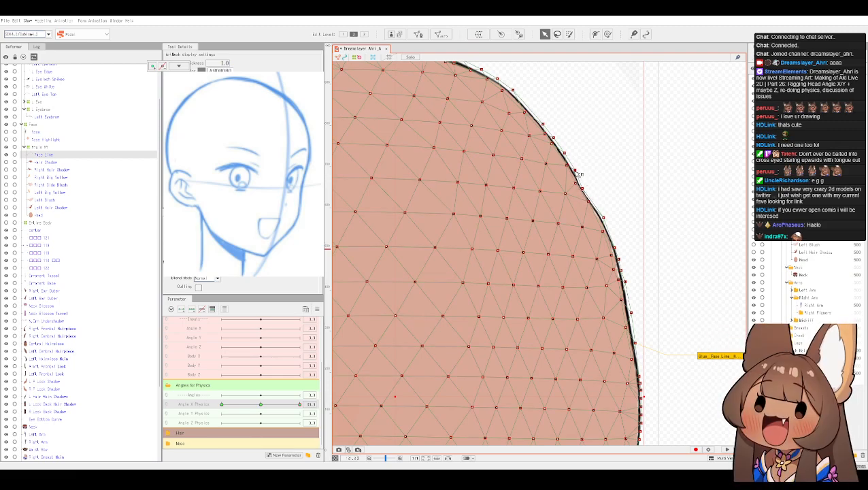
{"action": "scroll", "coordinate": [570, 170], "scroll_direction": "up", "scroll_amount": 3}
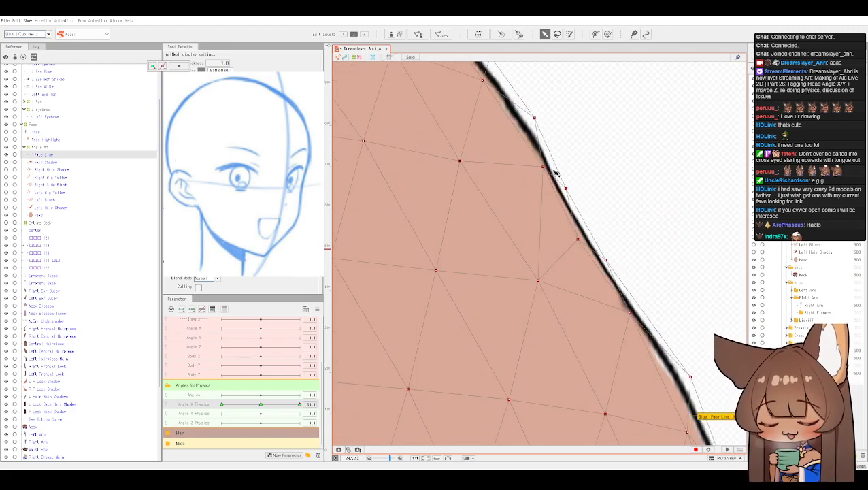
{"action": "left_click_drag", "start_coordinate": [535, 119], "coordinate": [515, 132]}
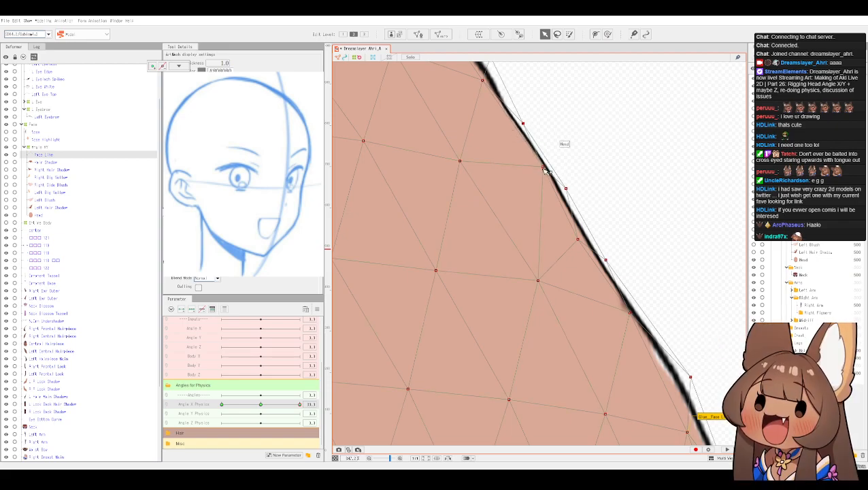
{"action": "mouse_move", "coordinate": [542, 171]}
{"action": "left_mouse_down"}
{"action": "mouse_move", "coordinate": [533, 170]}
{"action": "mouse_move", "coordinate": [548, 164]}
{"action": "left_mouse_up"}
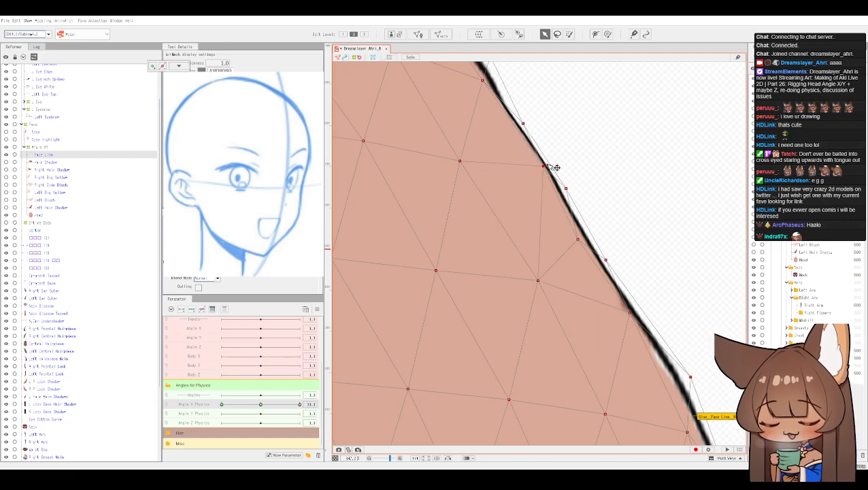
{"action": "left_click", "coordinate": [527, 123]}
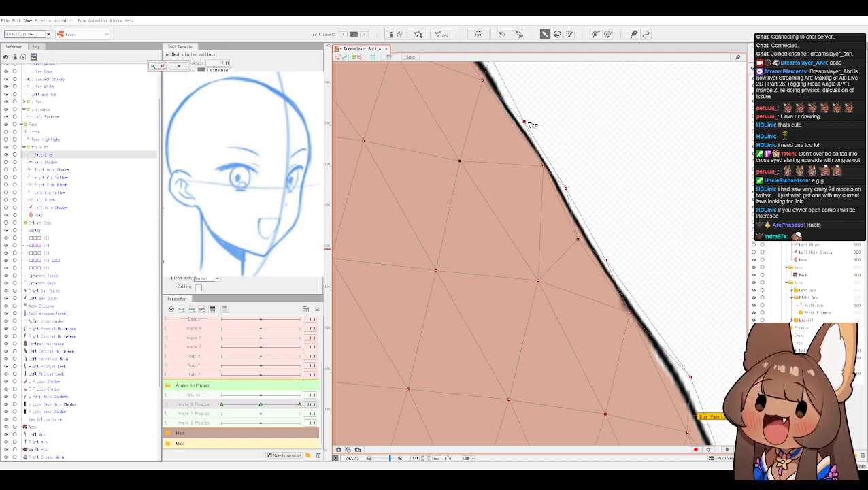
- Examine the head silhouette with the mesh deselected, up close at the upper right outline and as a whole
{"action": "scroll", "coordinate": [532, 124], "scroll_direction": "down", "scroll_amount": 5}
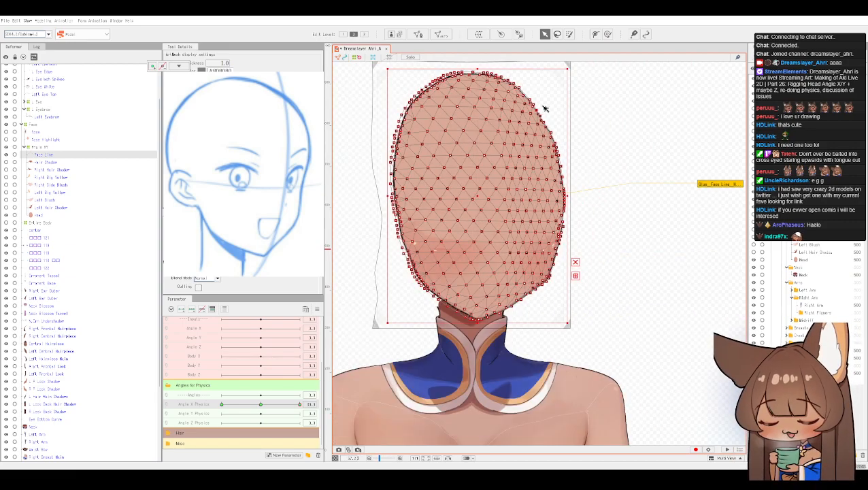
{"action": "left_click", "coordinate": [556, 97]}
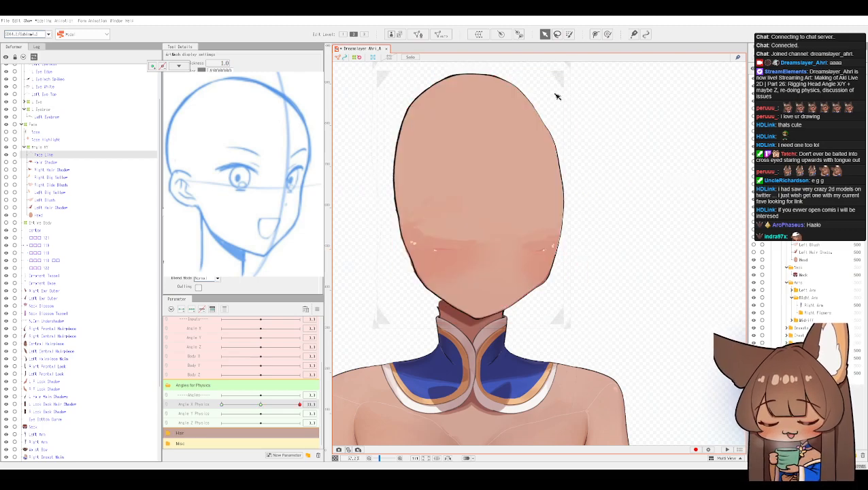
{"action": "left_click_drag", "start_coordinate": [577, 131], "coordinate": [583, 146]}
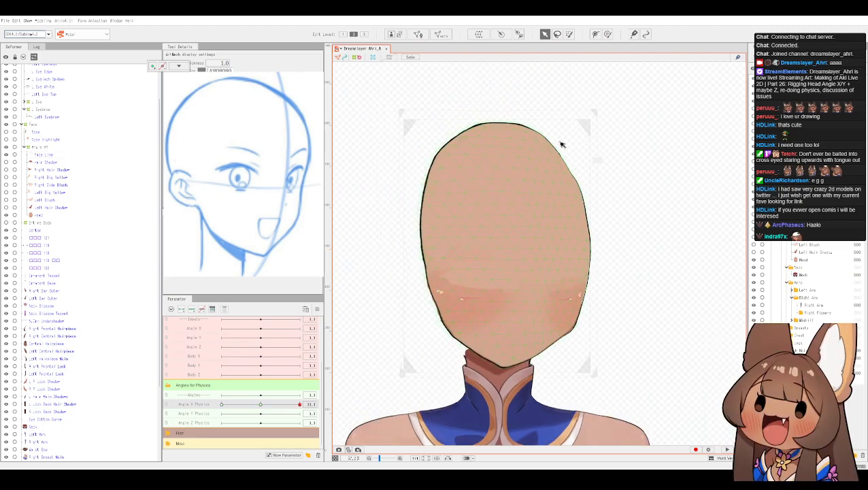
{"action": "left_click", "coordinate": [596, 117]}
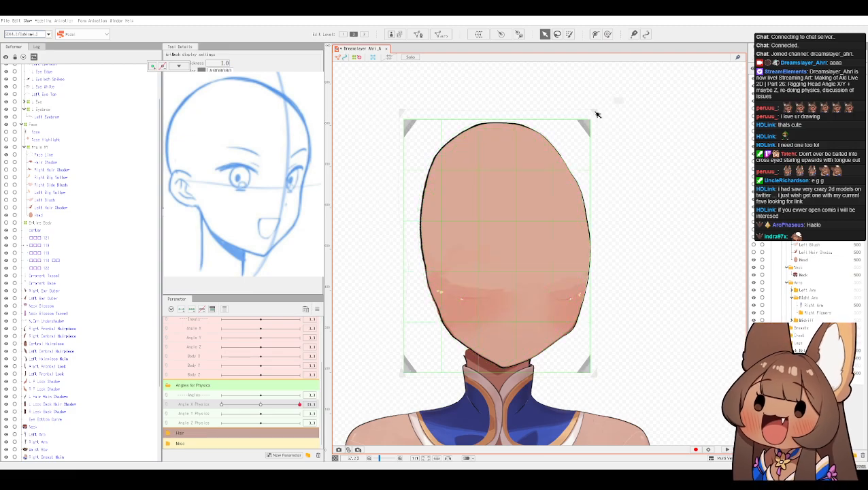
{"action": "left_click", "coordinate": [574, 131]}
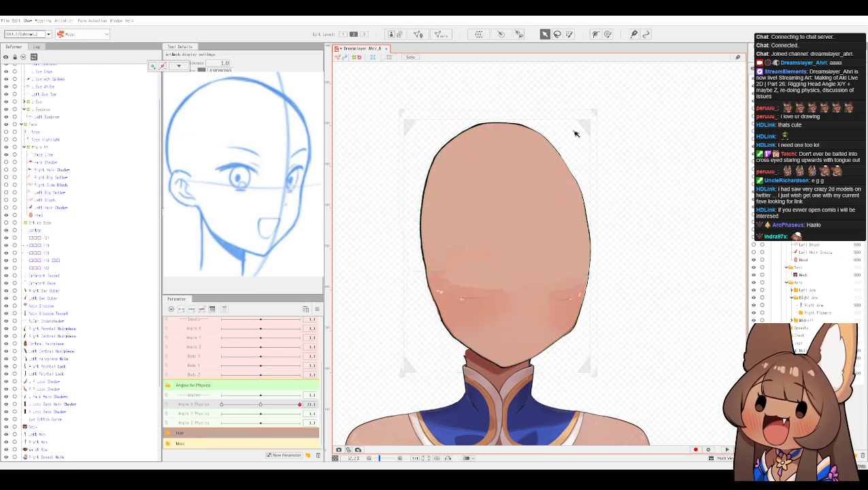
{"action": "left_click", "coordinate": [589, 133]}
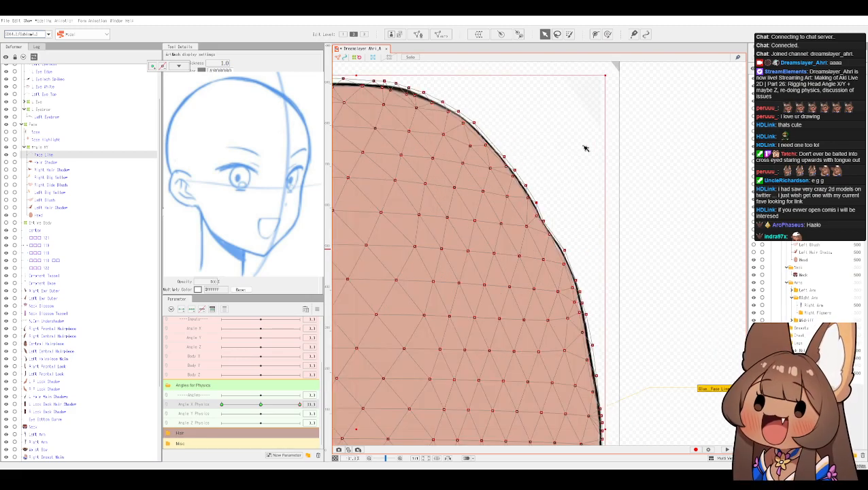
{"action": "left_click", "coordinate": [583, 147]}
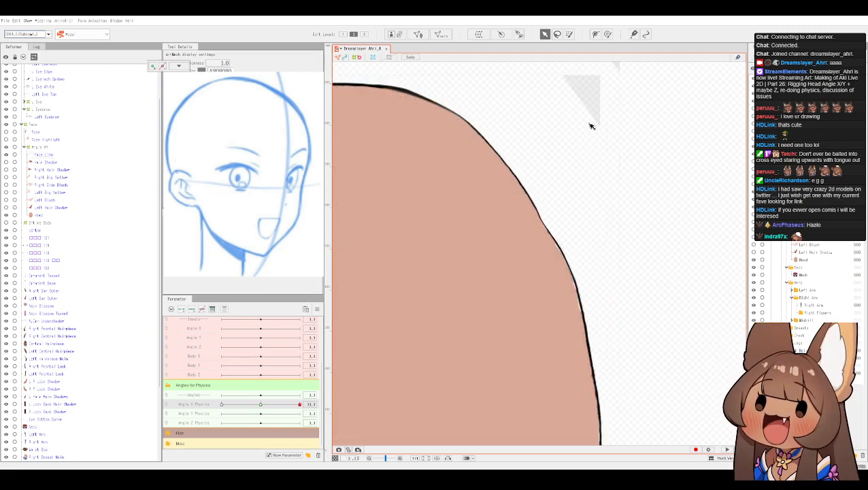
{"action": "scroll", "coordinate": [589, 126], "scroll_direction": "down", "scroll_amount": 5}
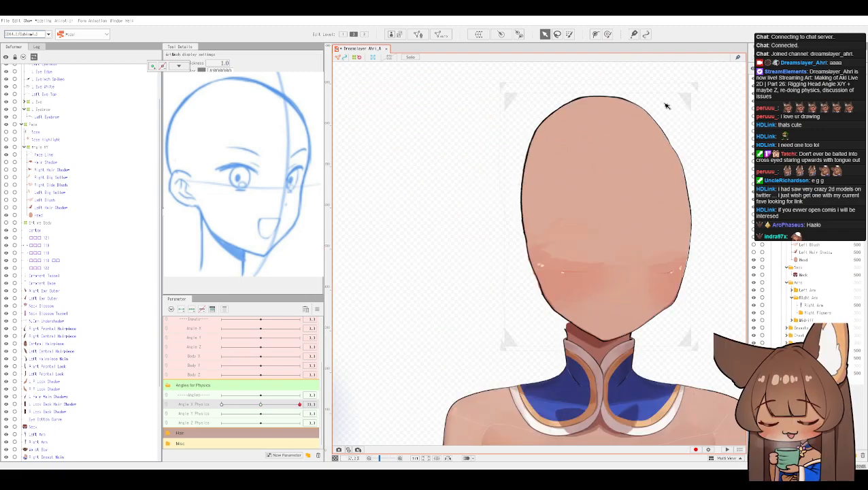
{"action": "left_click", "coordinate": [645, 134]}
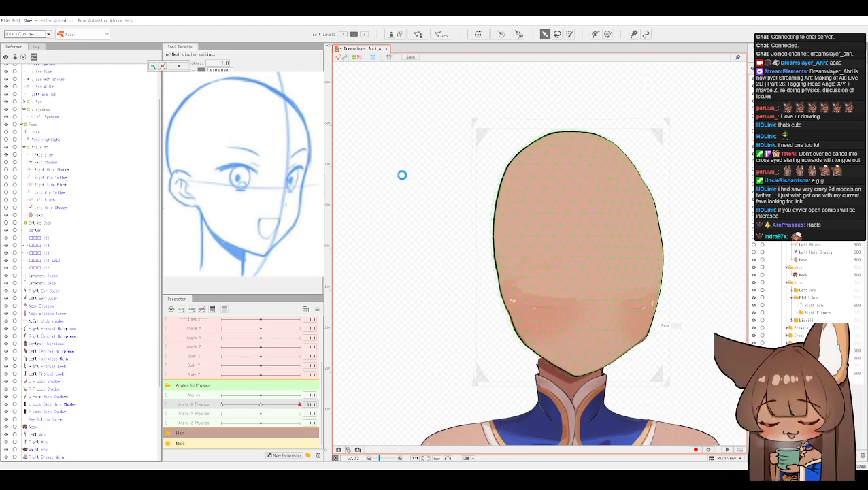
{"action": "left_click", "coordinate": [420, 162]}
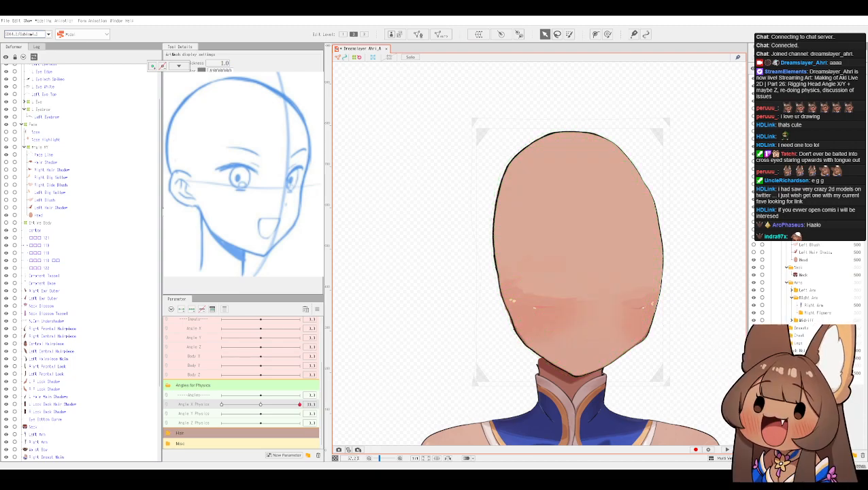
- Select the Angle XY deformer and move its bezier handles at the lower right jaw inward to slim the jawline
{"action": "left_click", "coordinate": [40, 148]}
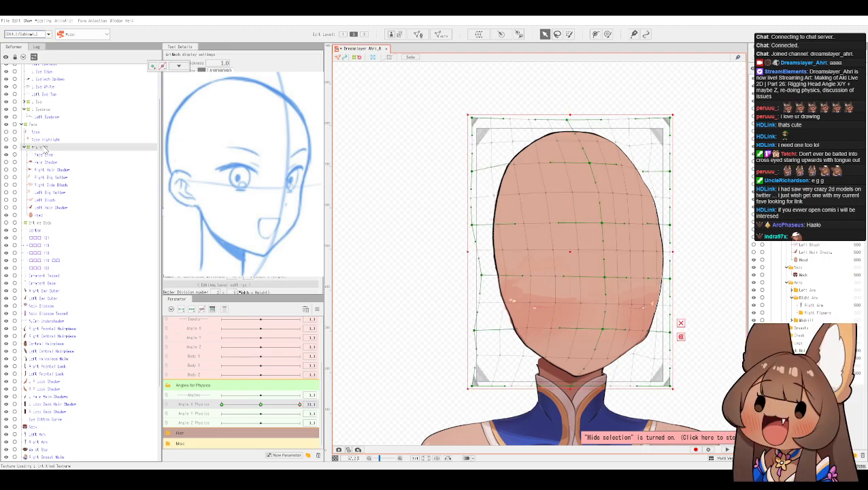
{"action": "left_click", "coordinate": [681, 337]}
{"action": "left_click_drag", "start_coordinate": [656, 333], "coordinate": [642, 328]}
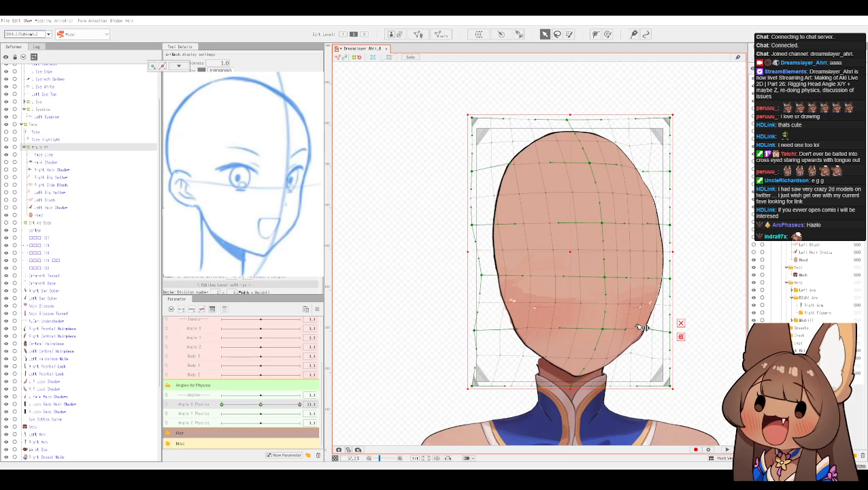
{"action": "left_click_drag", "start_coordinate": [652, 357], "coordinate": [641, 345]}
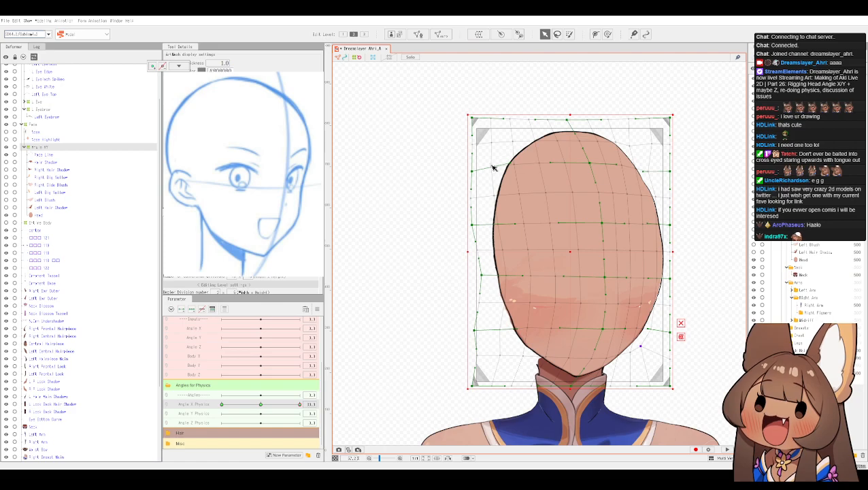
- Move the deformer's left-edge points inward from forehead to bottom corner, and raise the uppermost inner point on the right edge slightly
{"action": "left_click_drag", "start_coordinate": [472, 170], "coordinate": [478, 171]}
{"action": "left_click_drag", "start_coordinate": [473, 225], "coordinate": [485, 225]}
{"action": "left_click_drag", "start_coordinate": [481, 274], "coordinate": [488, 277]}
{"action": "left_click_drag", "start_coordinate": [476, 331], "coordinate": [491, 332]}
{"action": "mouse_move", "coordinate": [477, 378]}
{"action": "left_mouse_down"}
{"action": "mouse_move", "coordinate": [491, 382]}
{"action": "mouse_move", "coordinate": [491, 374]}
{"action": "left_mouse_up"}
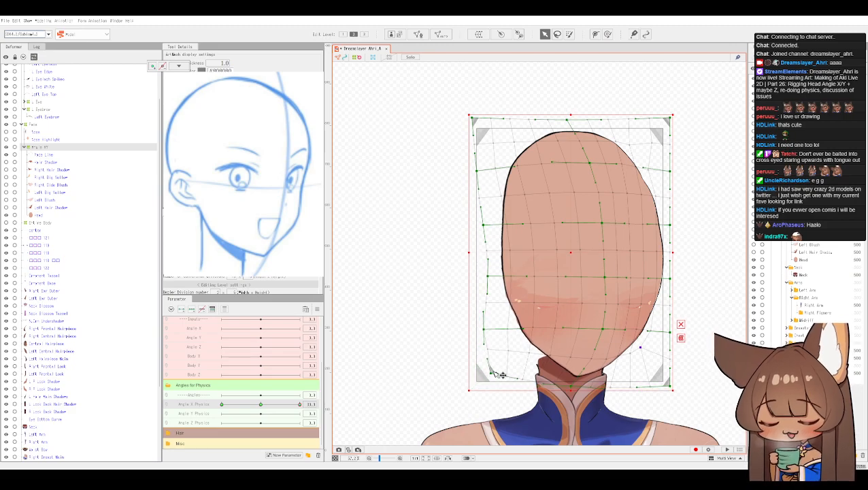
{"action": "left_click", "coordinate": [666, 126]}
{"action": "left_click_drag", "start_coordinate": [669, 173], "coordinate": [668, 163]}
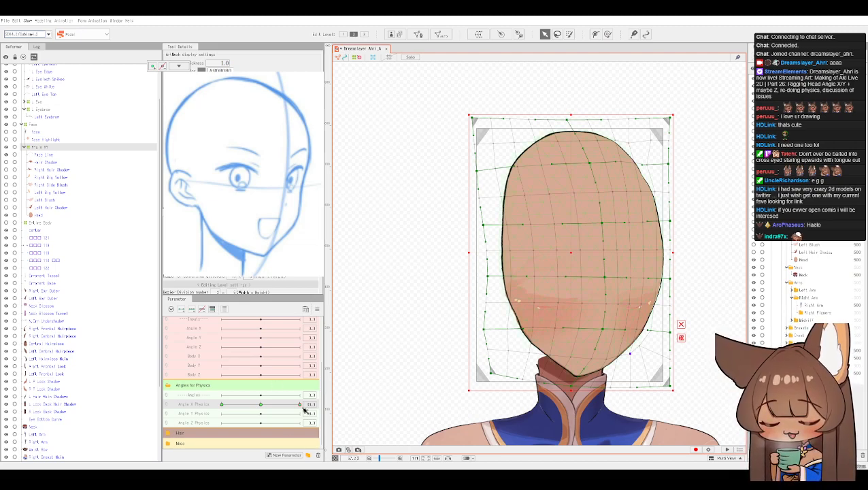
- Return Angle X Physics to its centre key to compare the turned head with the front-facing shape
{"action": "left_click_drag", "start_coordinate": [301, 406], "coordinate": [265, 407]}
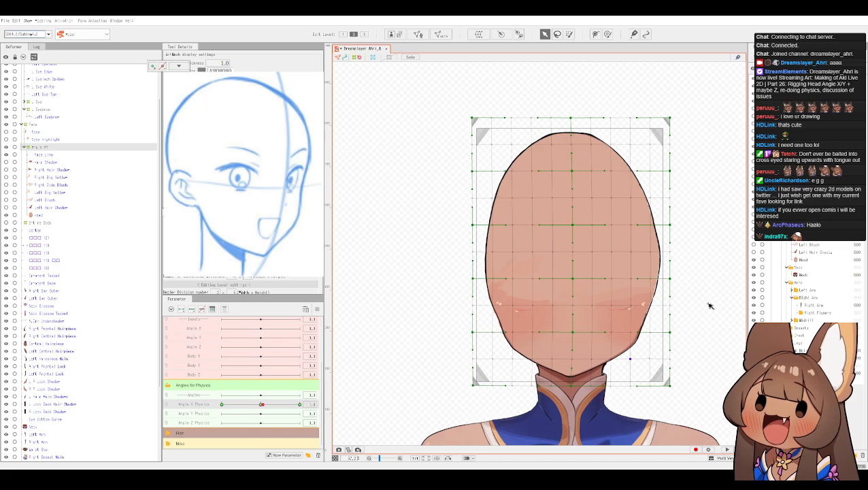
{"action": "mouse_move", "coordinate": [263, 406]}
{"action": "left_mouse_down"}
{"action": "mouse_move", "coordinate": [321, 406]}
{"action": "mouse_move", "coordinate": [254, 397]}
{"action": "mouse_move", "coordinate": [262, 400]}
{"action": "left_mouse_up"}
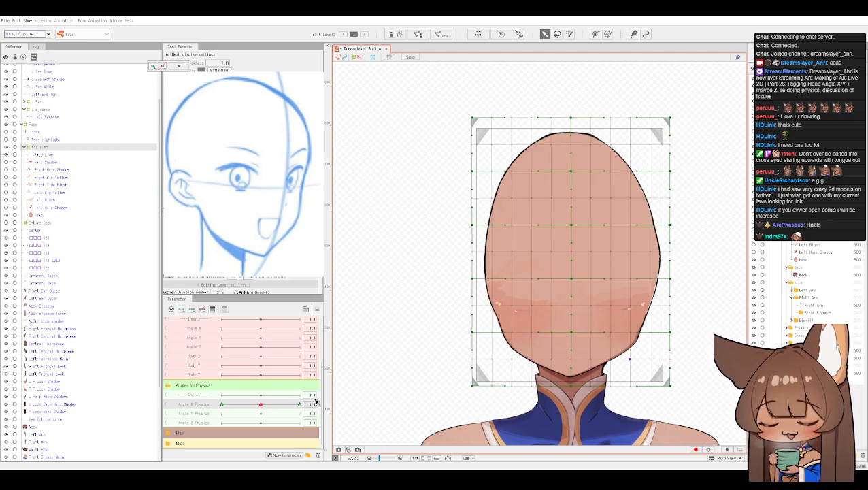
- Try shifting the Angle XY deformer down at maximum Angle X Physics, compare it with the centre key, and undo the shift
{"action": "left_click_drag", "start_coordinate": [320, 400], "coordinate": [326, 398]}
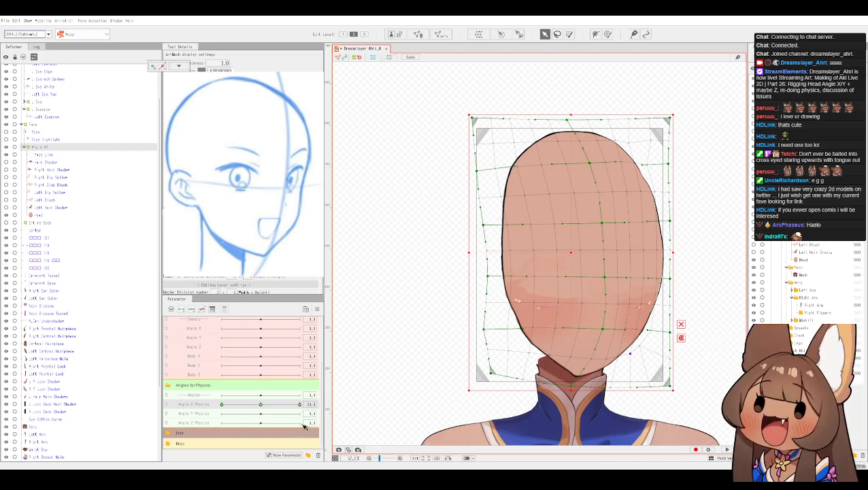
{"action": "left_click_drag", "start_coordinate": [300, 406], "coordinate": [334, 406]}
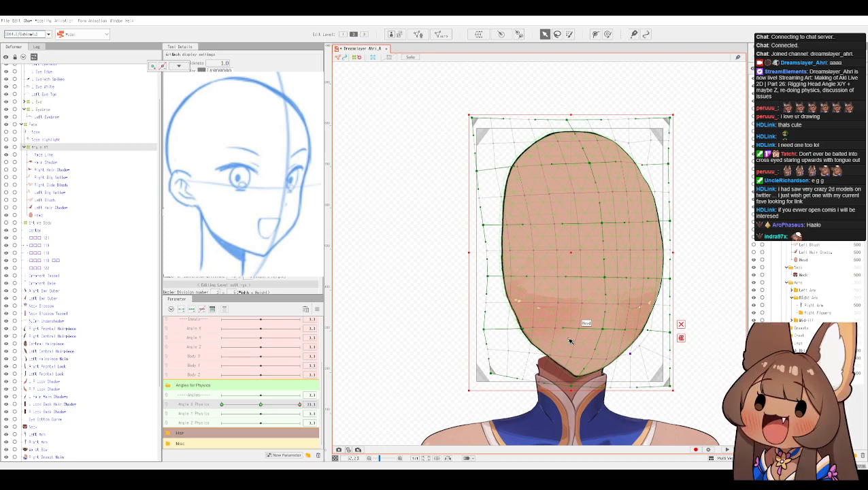
{"action": "left_click_drag", "start_coordinate": [573, 254], "coordinate": [573, 271]}
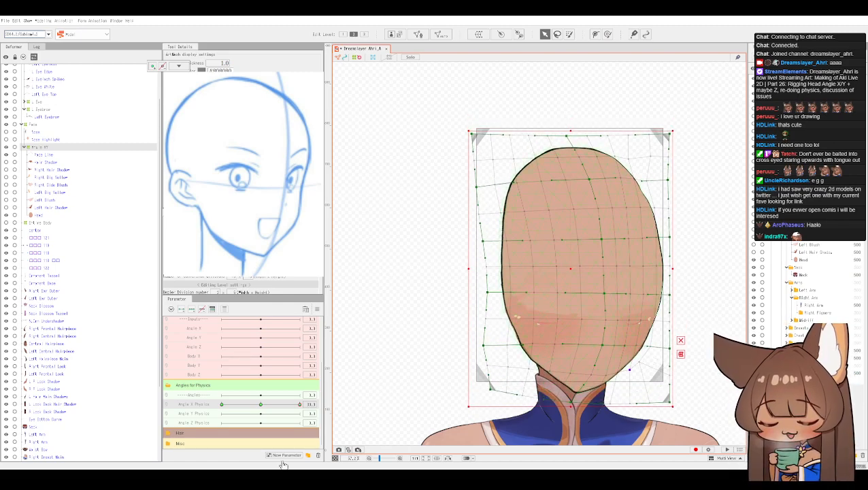
{"action": "left_click_drag", "start_coordinate": [299, 405], "coordinate": [264, 408]}
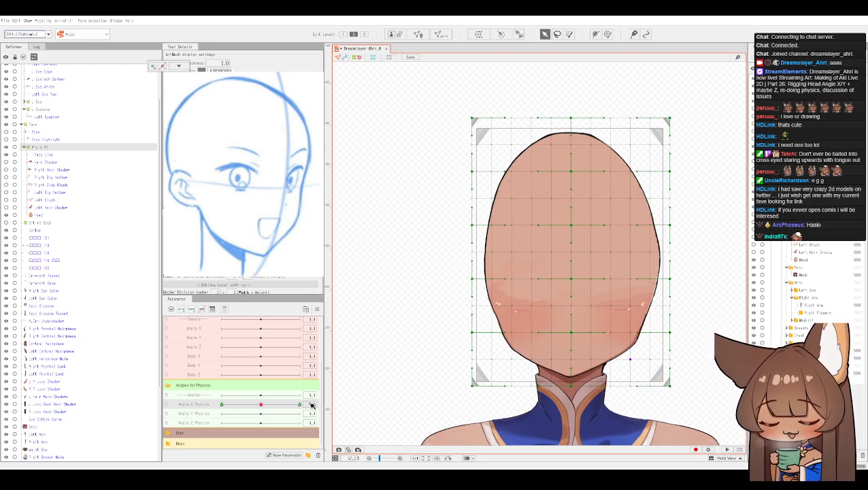
{"action": "left_click_drag", "start_coordinate": [299, 405], "coordinate": [309, 403]}
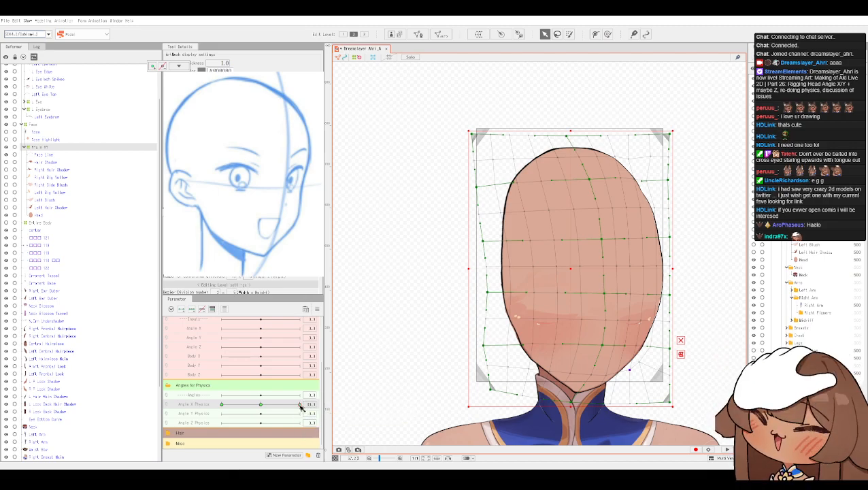
{"action": "left_click_drag", "start_coordinate": [300, 406], "coordinate": [261, 406]}
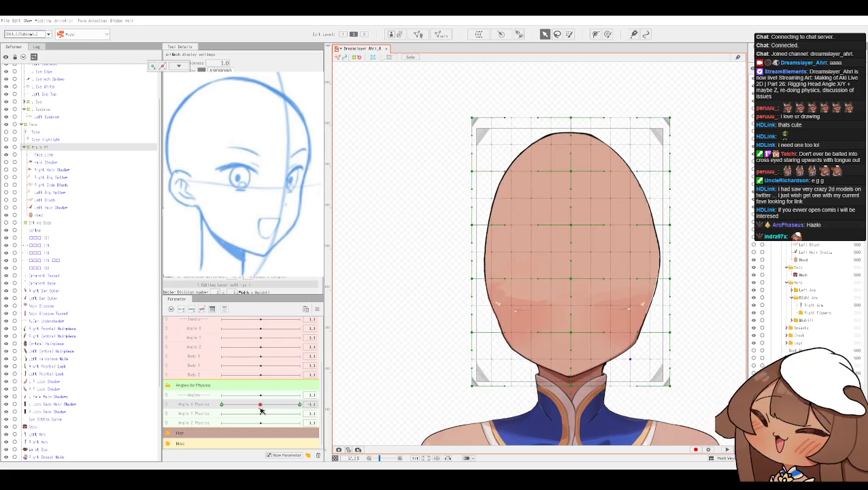
{"action": "left_click", "coordinate": [299, 404]}
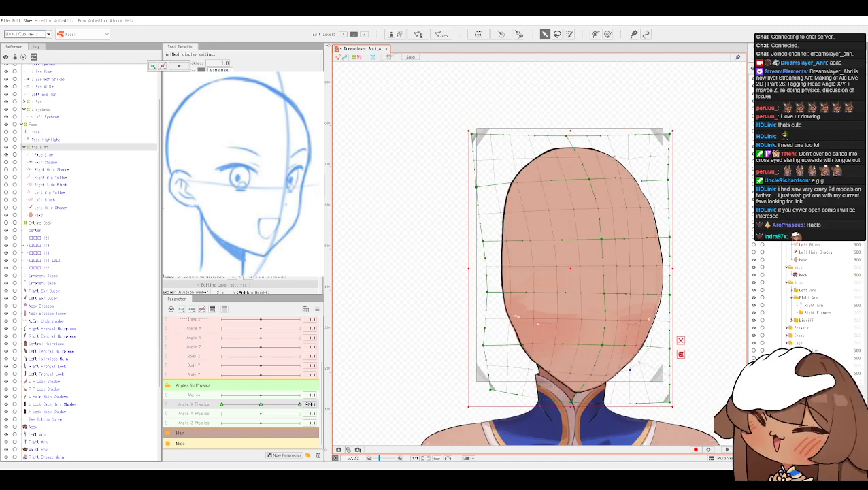
{"action": "key", "text": "ctrl+z"}
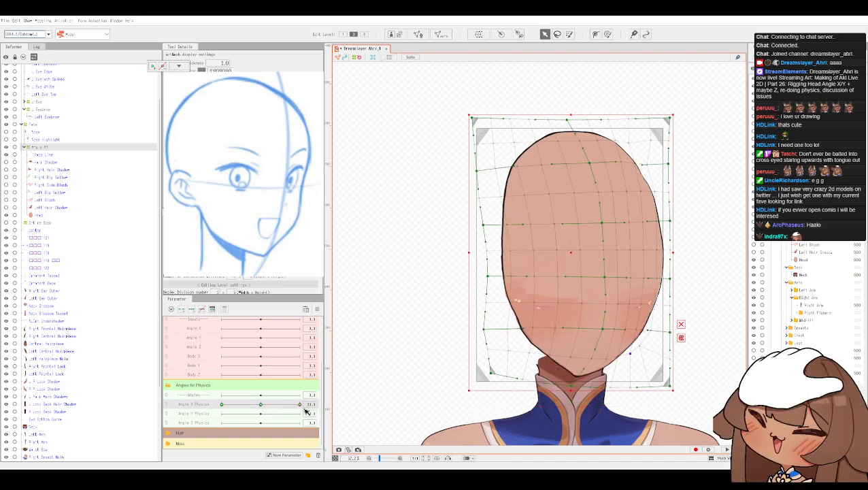
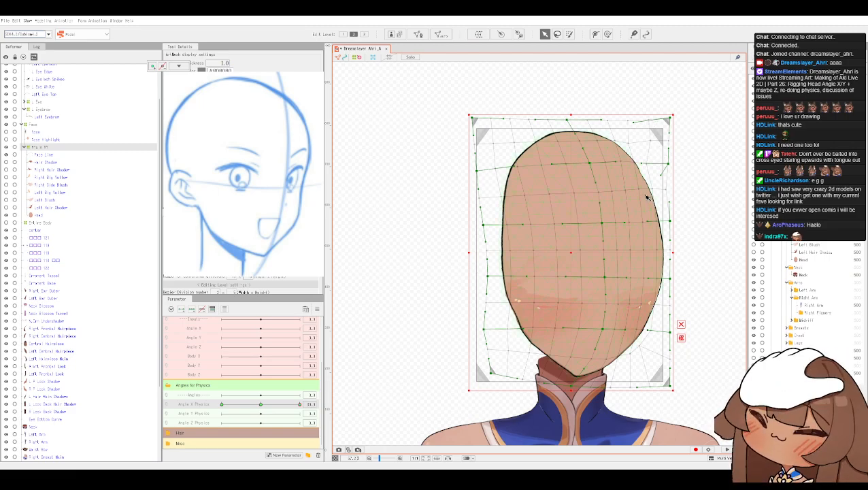
- Compare the head at centre and maximum Angle X Physics, and nudge the deformer's inner point beside the upper right outline slightly outward
{"action": "left_click_drag", "start_coordinate": [296, 407], "coordinate": [264, 407]}
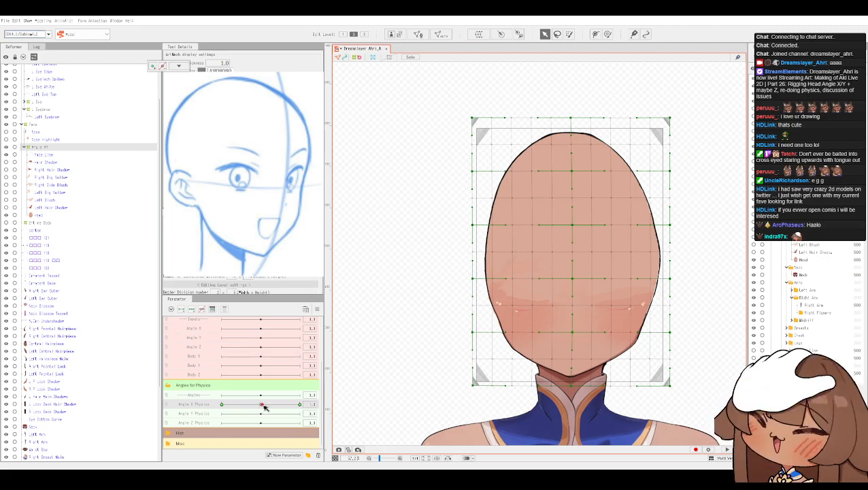
{"action": "left_click_drag", "start_coordinate": [263, 404], "coordinate": [304, 406]}
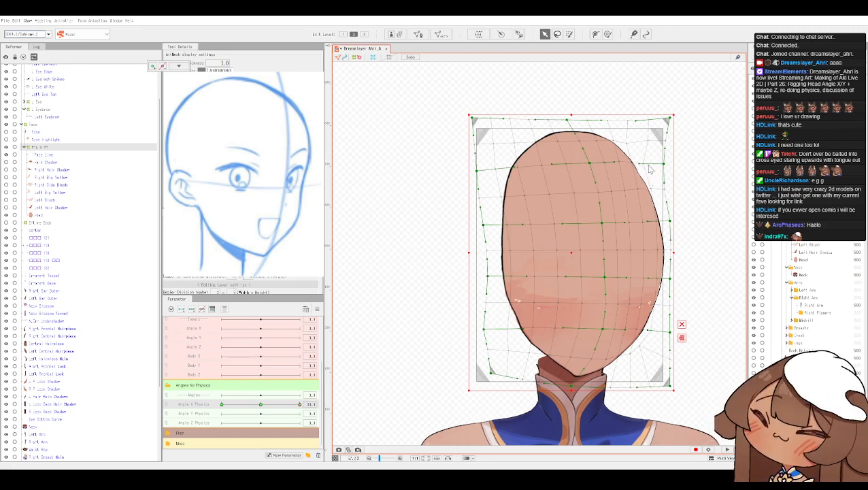
{"action": "scroll", "coordinate": [651, 167], "scroll_direction": "up", "scroll_amount": 5}
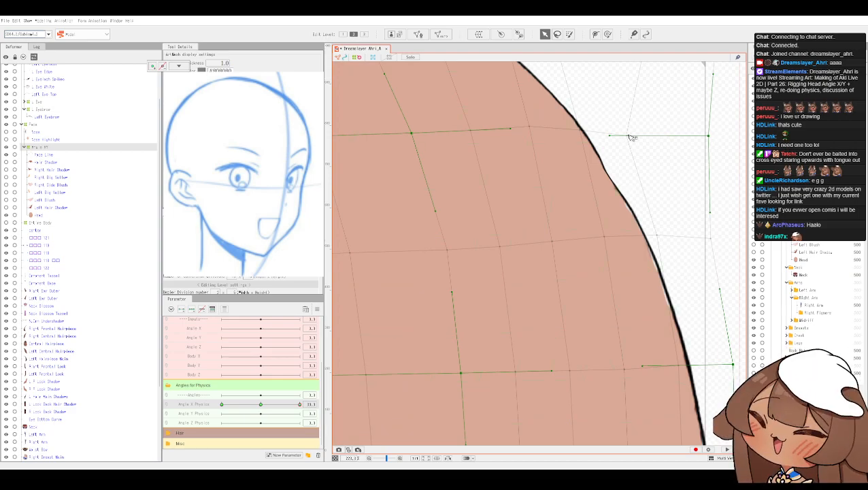
{"action": "left_click_drag", "start_coordinate": [631, 137], "coordinate": [641, 132]}
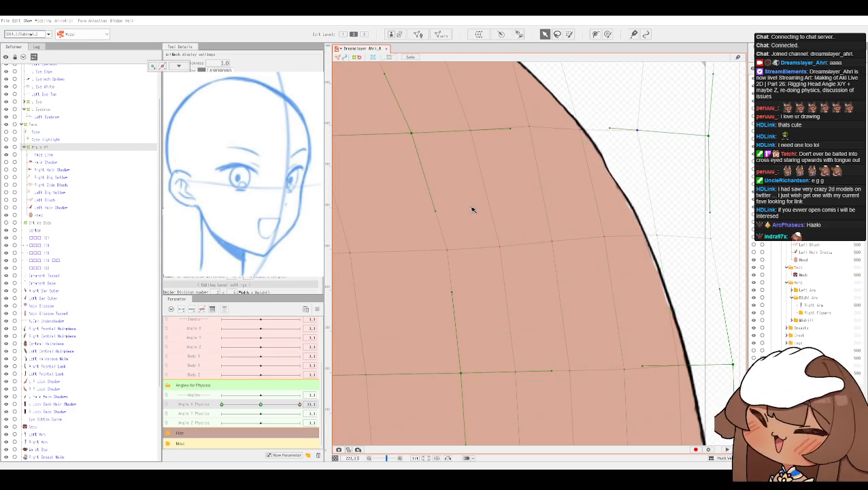
- Select the Face Line mesh and examine the head outline up close and as a whole, with the selection shown and hidden
{"action": "left_click", "coordinate": [52, 156]}
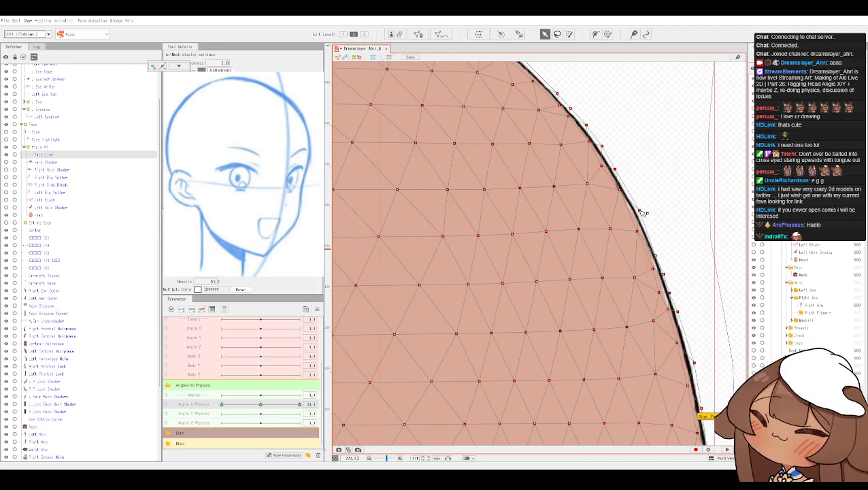
{"action": "scroll", "coordinate": [626, 187], "scroll_direction": "down", "scroll_amount": 8}
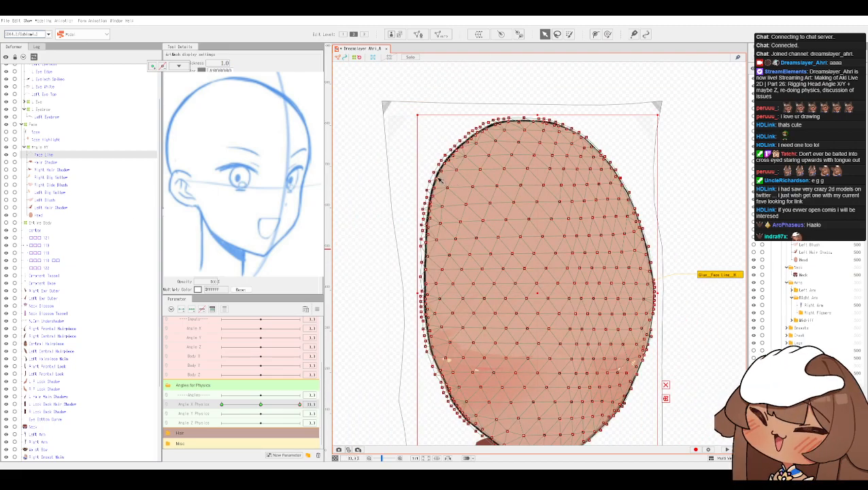
{"action": "key", "text": "ctrl+t"}
{"action": "scroll", "coordinate": [562, 139], "scroll_direction": "down", "scroll_amount": 1}
{"action": "scroll", "coordinate": [611, 121], "scroll_direction": "down", "scroll_amount": 1}
{"action": "scroll", "coordinate": [609, 121], "scroll_direction": "up", "scroll_amount": 1}
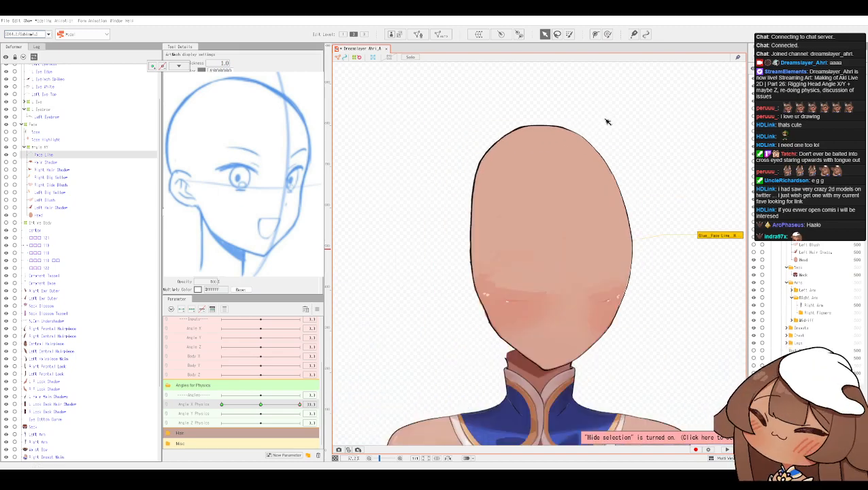
{"action": "key", "text": "ctrl+t"}
{"action": "scroll", "coordinate": [648, 87], "scroll_direction": "down", "scroll_amount": 1}
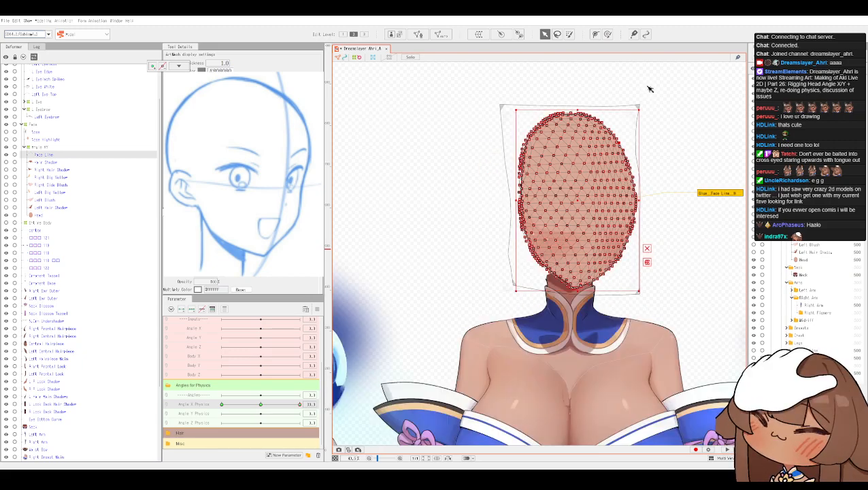
- Reselect the Angle XY deformer and move its upper left corner point slightly inward, keeping the turned head's lower left jaw in check
{"action": "left_click", "coordinate": [645, 87]}
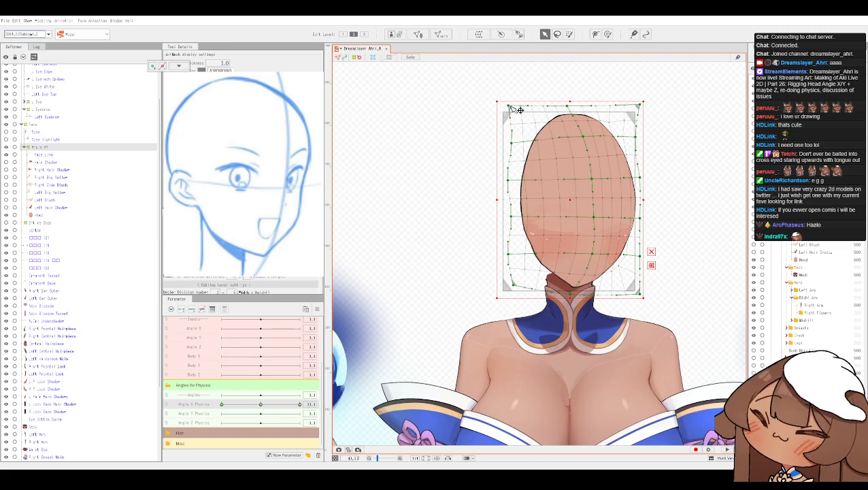
{"action": "left_click_drag", "start_coordinate": [515, 109], "coordinate": [520, 110]}
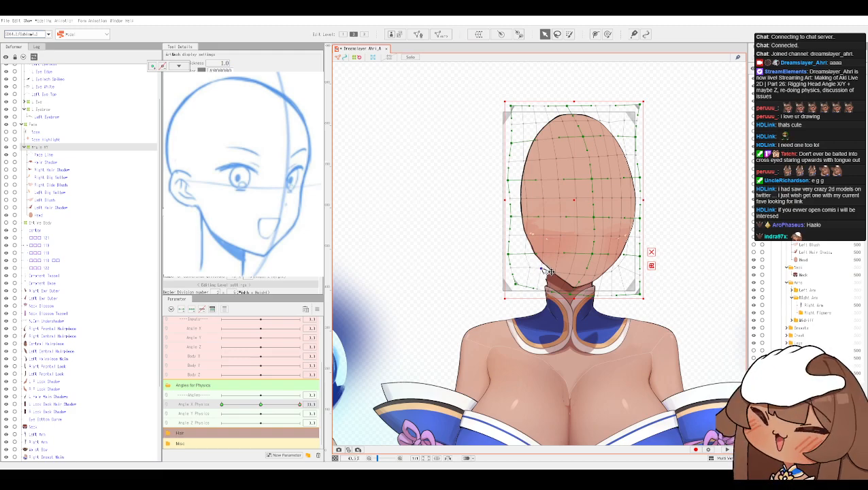
{"action": "scroll", "coordinate": [588, 246], "scroll_direction": "up", "scroll_amount": 2}
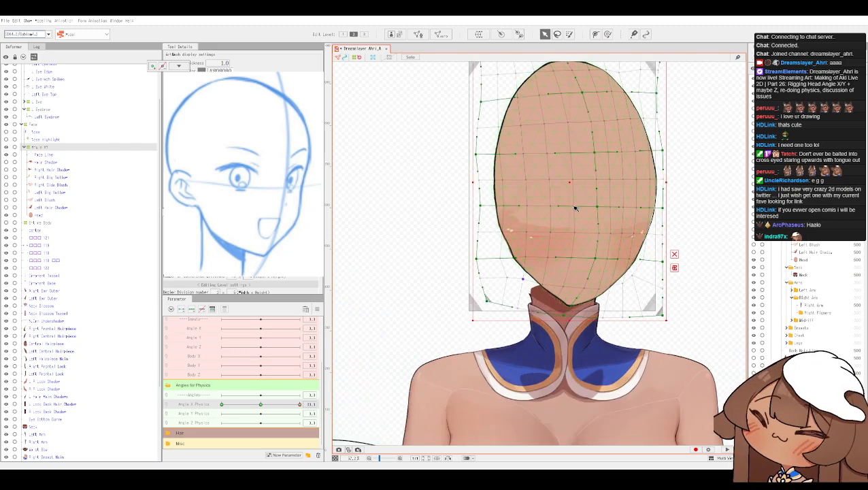
{"action": "scroll", "coordinate": [576, 210], "scroll_direction": "down", "scroll_amount": 2}
{"action": "scroll", "coordinate": [527, 241], "scroll_direction": "up", "scroll_amount": 4}
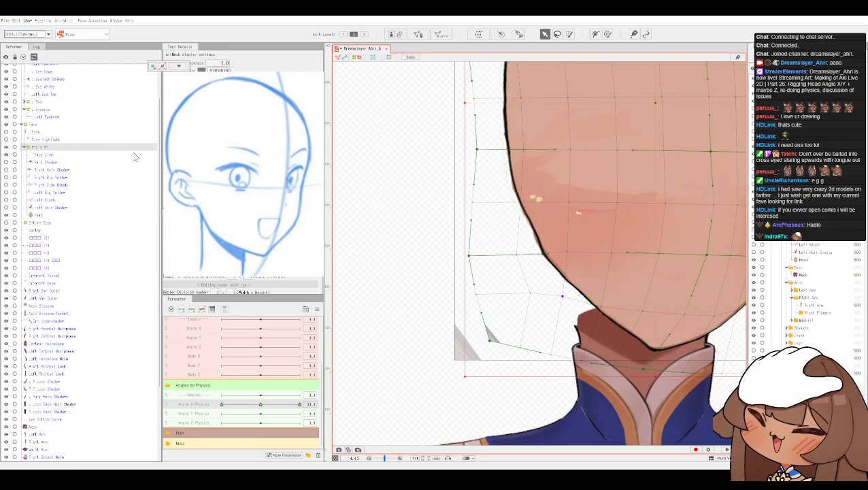
- Select the Face Line mesh and examine its vertices along the lower left jaw outline up close
{"action": "left_click", "coordinate": [102, 168]}
{"action": "left_click", "coordinate": [537, 246]}
{"action": "scroll", "coordinate": [544, 248], "scroll_direction": "up", "scroll_amount": 2}
{"action": "scroll", "coordinate": [540, 237], "scroll_direction": "up", "scroll_amount": 2}
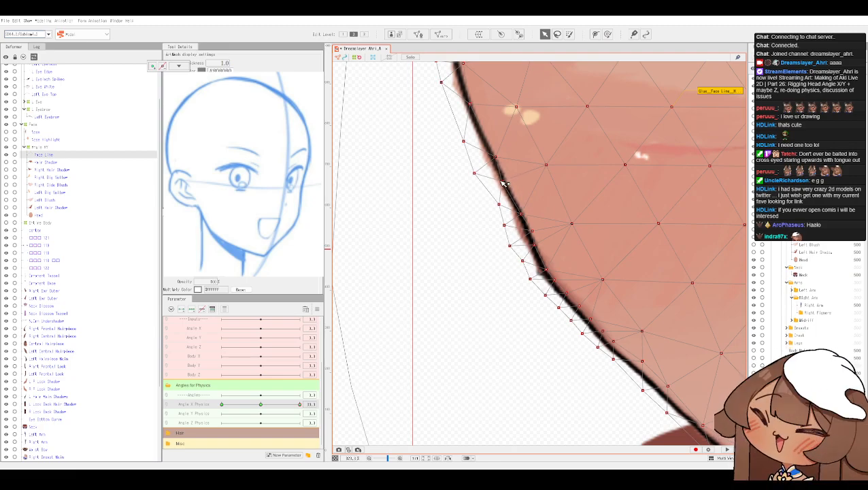
{"action": "scroll", "coordinate": [504, 161], "scroll_direction": "down", "scroll_amount": 2}
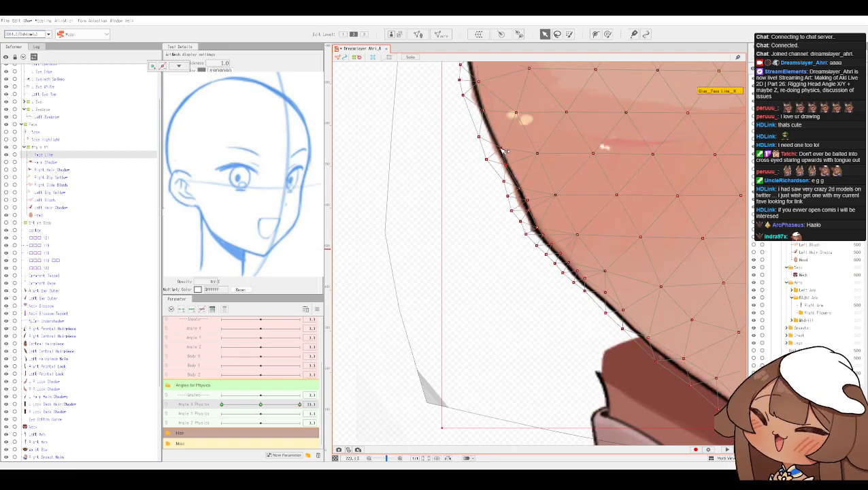
{"action": "scroll", "coordinate": [509, 168], "scroll_direction": "up", "scroll_amount": 5}
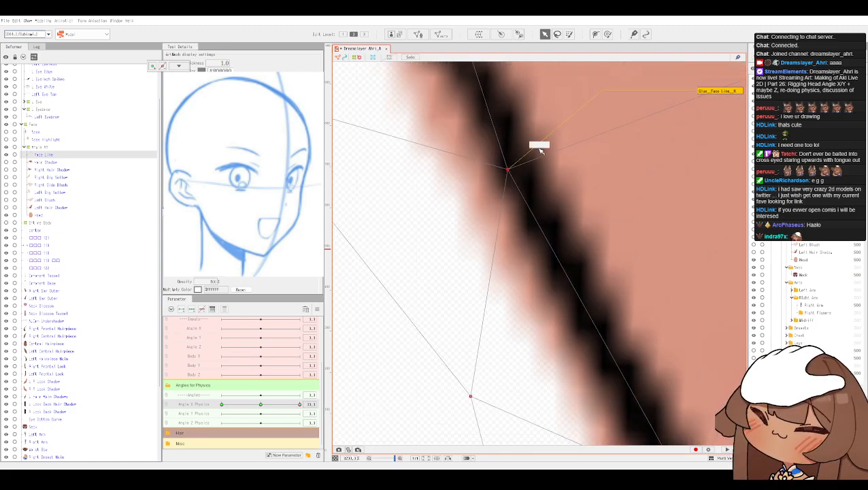
{"action": "scroll", "coordinate": [538, 153], "scroll_direction": "down", "scroll_amount": 4}
{"action": "scroll", "coordinate": [542, 147], "scroll_direction": "up", "scroll_amount": 3}
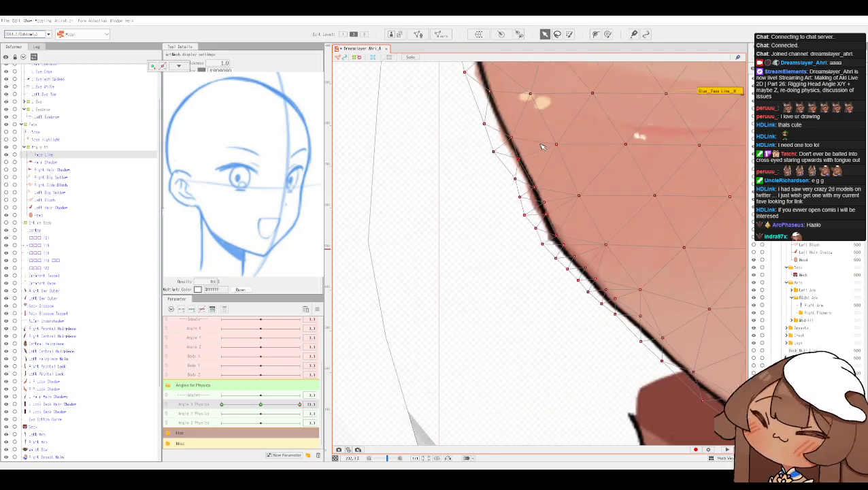
- Select the Head mesh, nudge its deform path point on the lower left jaw slightly outward, and undo the adjustment of the point below
{"action": "left_click", "coordinate": [42, 216]}
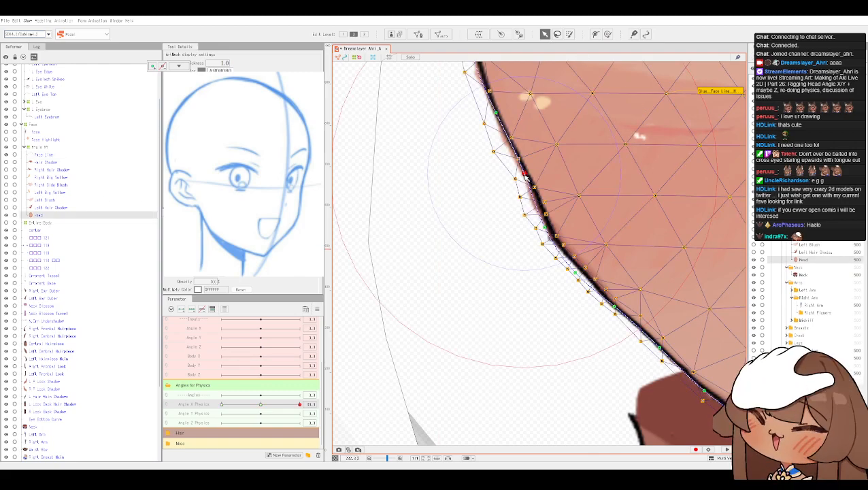
{"action": "left_click_drag", "start_coordinate": [524, 176], "coordinate": [523, 179]}
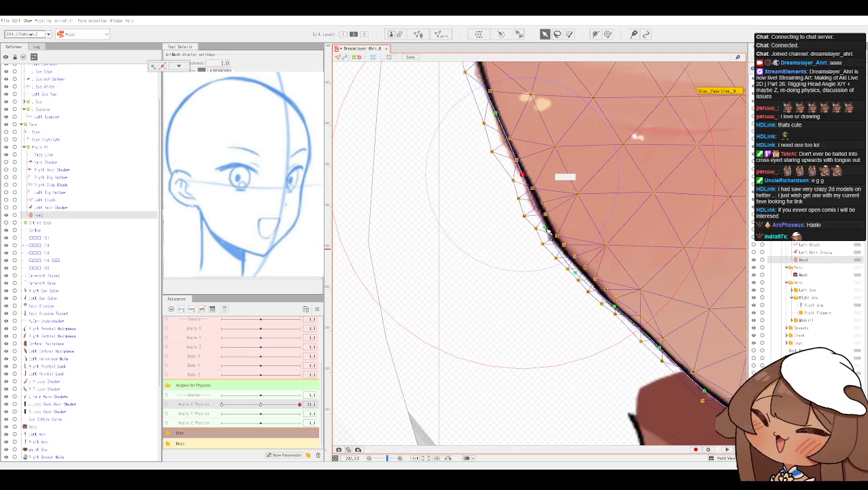
{"action": "left_click_drag", "start_coordinate": [545, 227], "coordinate": [546, 230]}
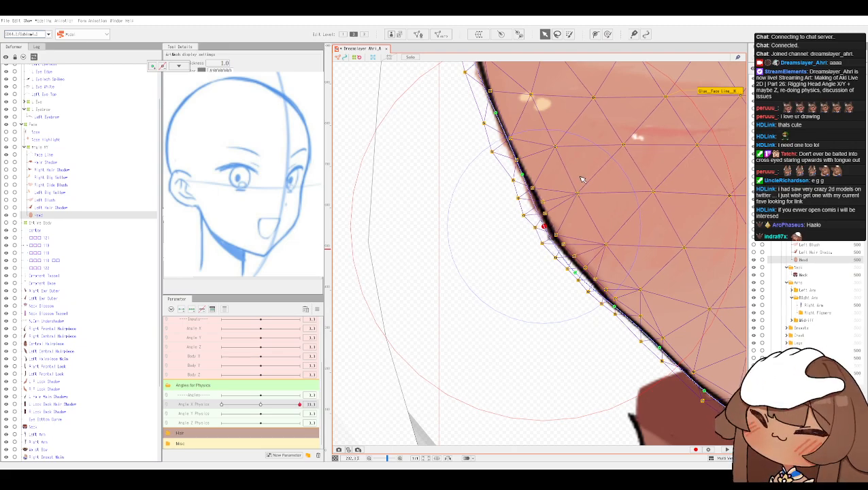
{"action": "key", "text": "ctrl+z"}
- Hide the selection and examine the head silhouette as a whole and the lower left jaw up close
{"action": "key", "text": "ctrl+t"}
{"action": "scroll", "coordinate": [602, 147], "scroll_direction": "down", "scroll_amount": 8}
{"action": "left_click_drag", "start_coordinate": [607, 133], "coordinate": [529, 242]}
{"action": "left_click_drag", "start_coordinate": [573, 192], "coordinate": [554, 209]}
{"action": "scroll", "coordinate": [548, 209], "scroll_direction": "up", "scroll_amount": 3}
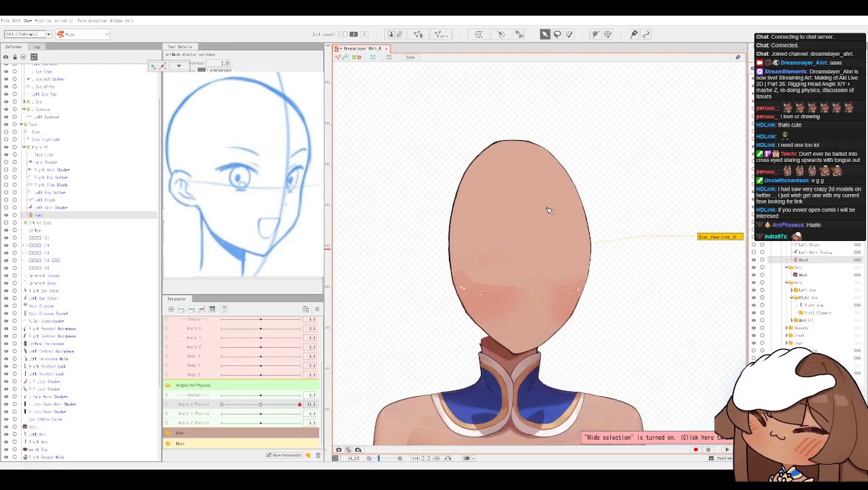
{"action": "scroll", "coordinate": [549, 210], "scroll_direction": "up", "scroll_amount": 2}
{"action": "scroll", "coordinate": [412, 383], "scroll_direction": "up", "scroll_amount": 2}
{"action": "left_click_drag", "start_coordinate": [407, 381], "coordinate": [455, 304]}
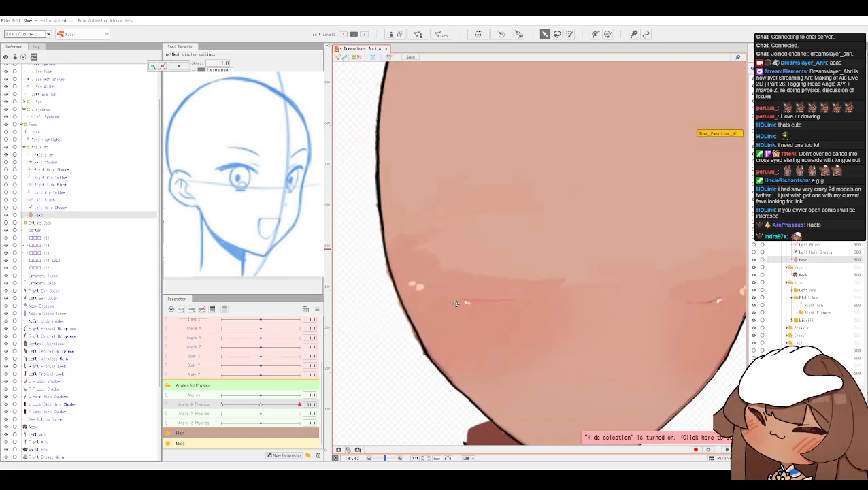
- Show the selection again and move two outer Head mesh vertices along the lower left jaw inward toward the outline
{"action": "left_click", "coordinate": [426, 324]}
{"action": "scroll", "coordinate": [426, 324], "scroll_direction": "up", "scroll_amount": 3}
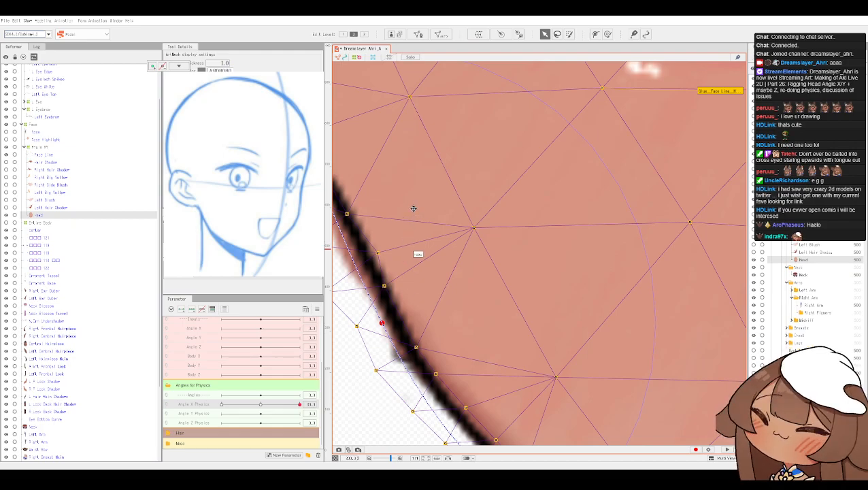
{"action": "scroll", "coordinate": [413, 203], "scroll_direction": "down", "scroll_amount": 2}
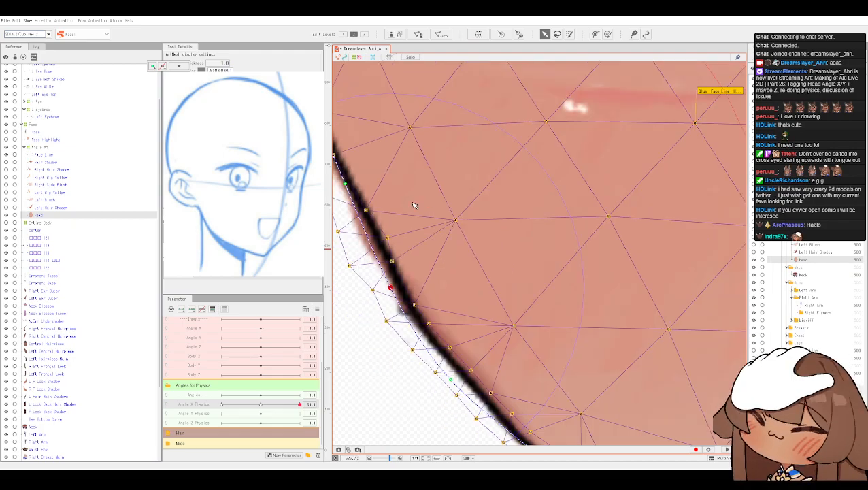
{"action": "left_click_drag", "start_coordinate": [413, 204], "coordinate": [443, 206]}
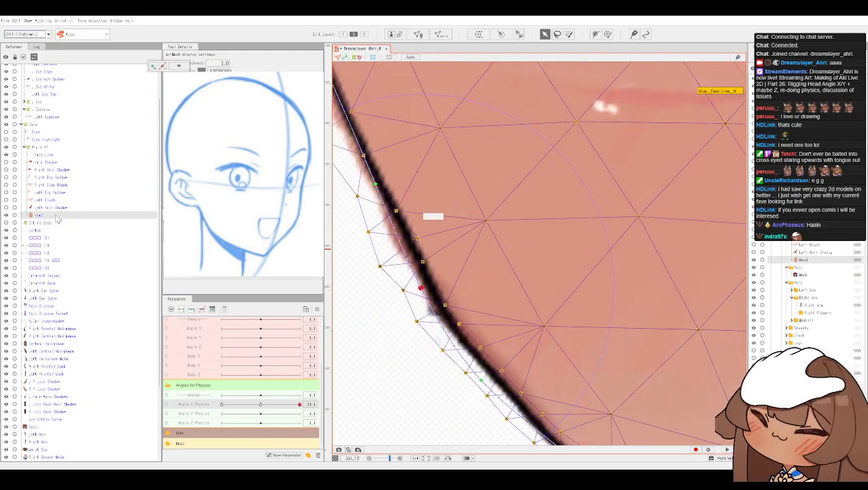
{"action": "left_click", "coordinate": [401, 212]}
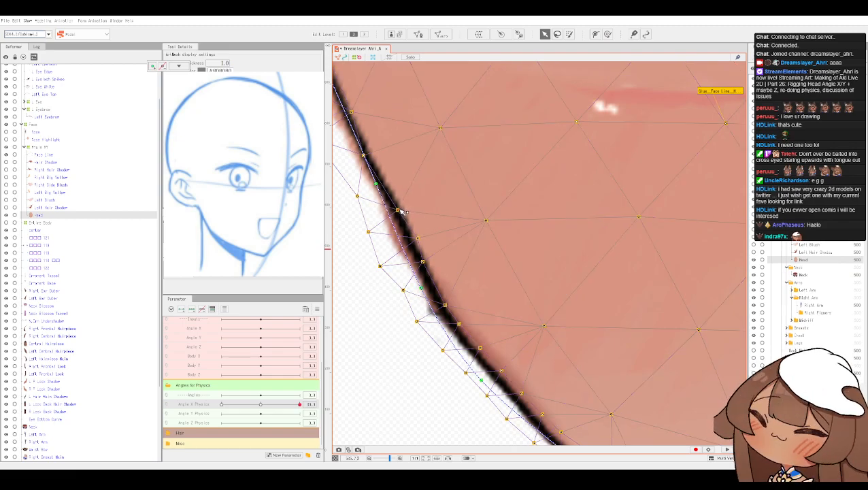
{"action": "left_click", "coordinate": [372, 240]}
{"action": "left_click_drag", "start_coordinate": [371, 234], "coordinate": [379, 232]}
{"action": "left_click_drag", "start_coordinate": [380, 265], "coordinate": [385, 261]}
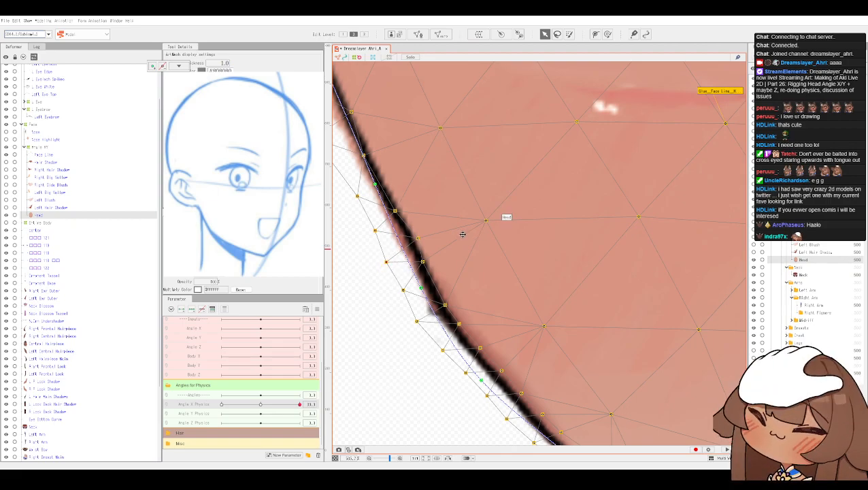
- Compare the Face Line and Head meshes, and examine the Head mesh vertices along the lower left jaw up close
{"action": "scroll", "coordinate": [506, 217], "scroll_direction": "down", "scroll_amount": 5}
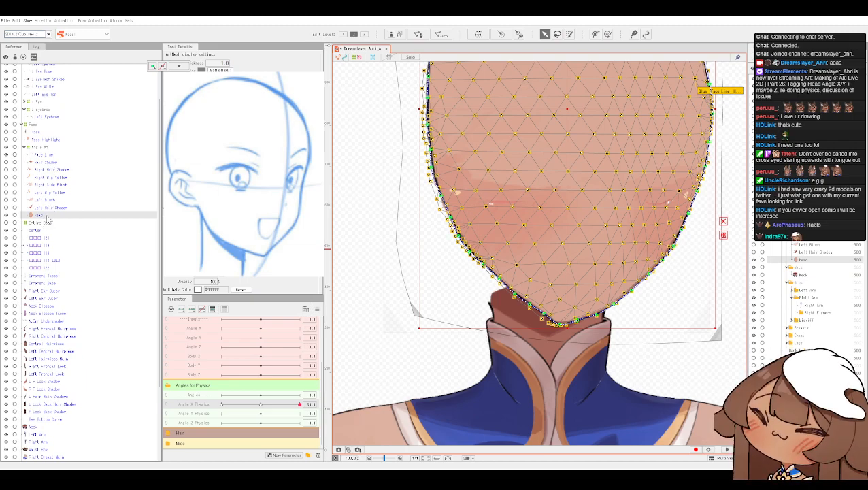
{"action": "left_click", "coordinate": [45, 154]}
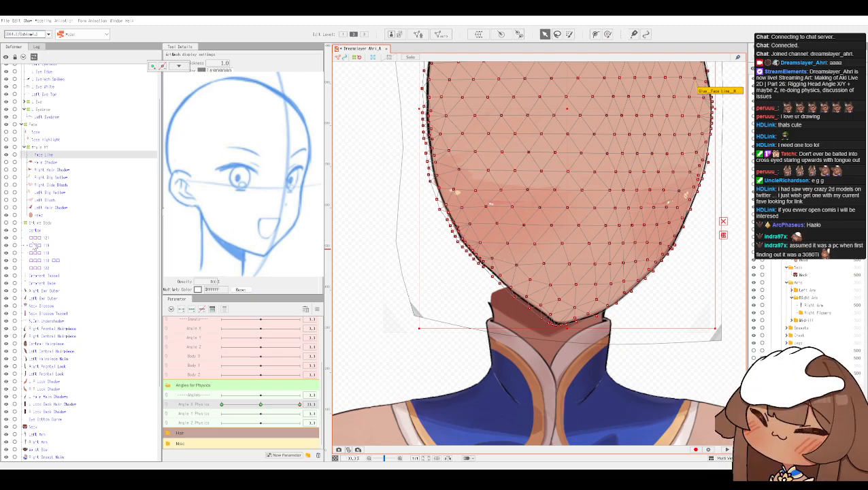
{"action": "left_click", "coordinate": [39, 217]}
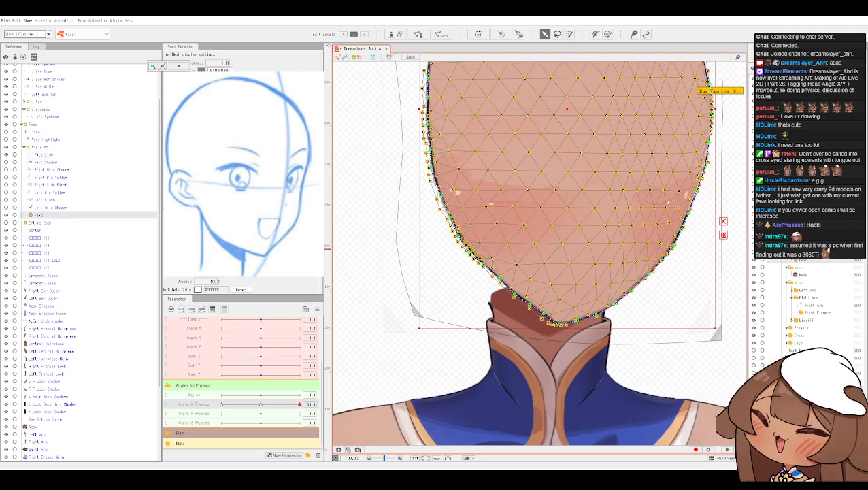
{"action": "left_click", "coordinate": [6, 215]}
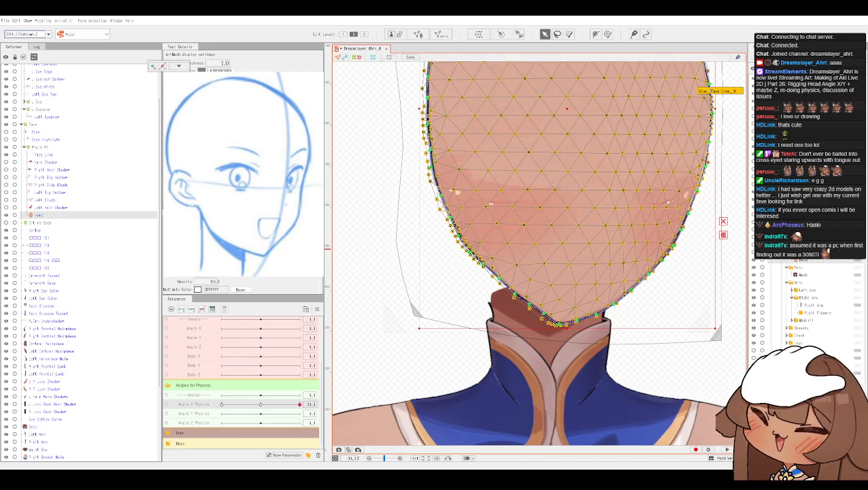
{"action": "scroll", "coordinate": [413, 260], "scroll_direction": "up", "scroll_amount": 5}
{"action": "scroll", "coordinate": [476, 299], "scroll_direction": "up", "scroll_amount": 3}
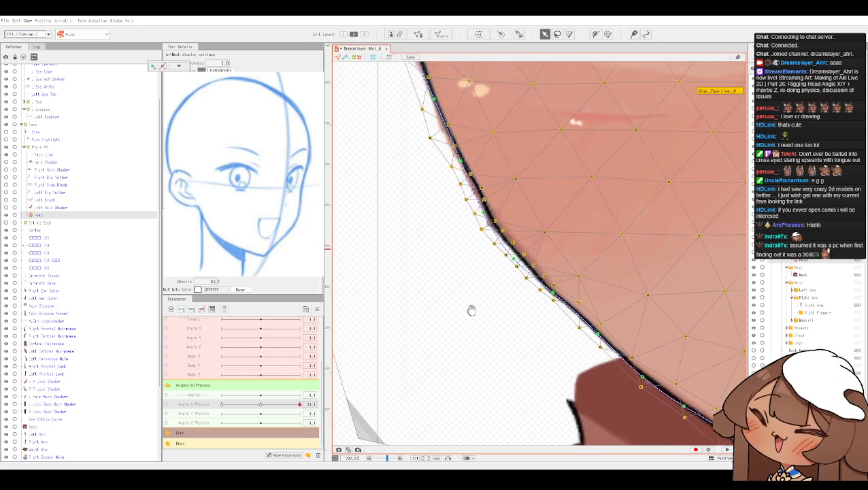
{"action": "left_click_drag", "start_coordinate": [459, 318], "coordinate": [436, 345]}
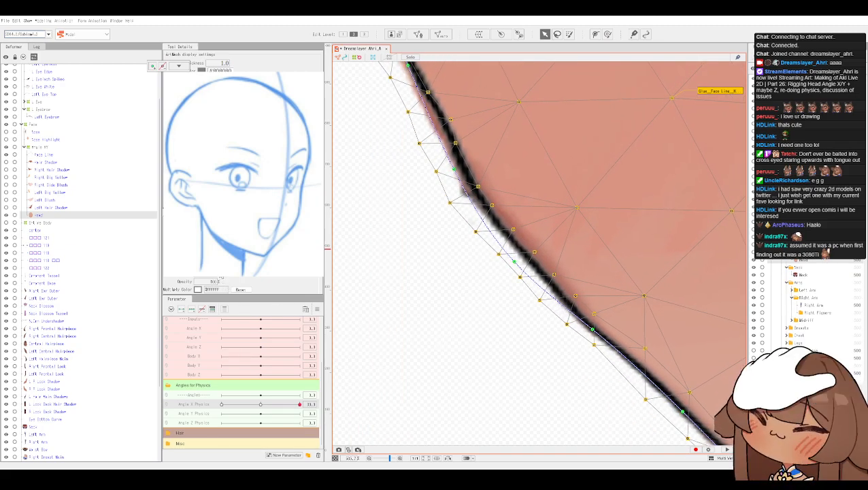
{"action": "scroll", "coordinate": [219, 284], "scroll_direction": "down", "scroll_amount": 2}
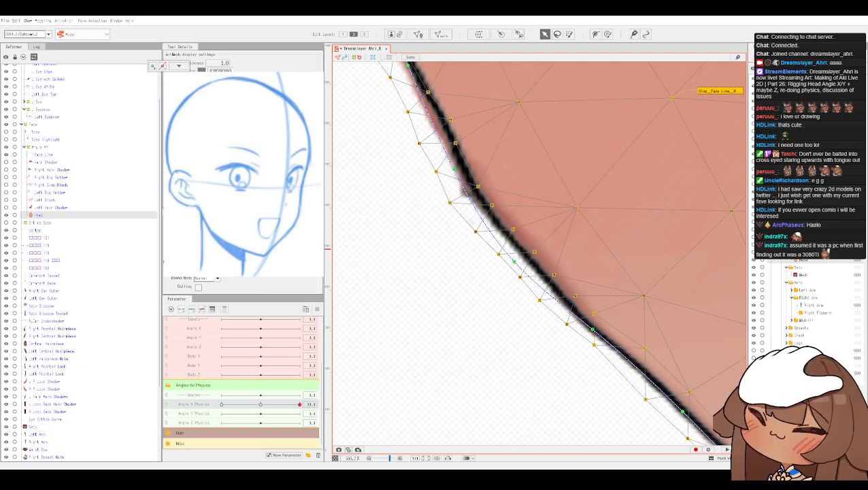
{"action": "scroll", "coordinate": [395, 217], "scroll_direction": "down", "scroll_amount": 6}
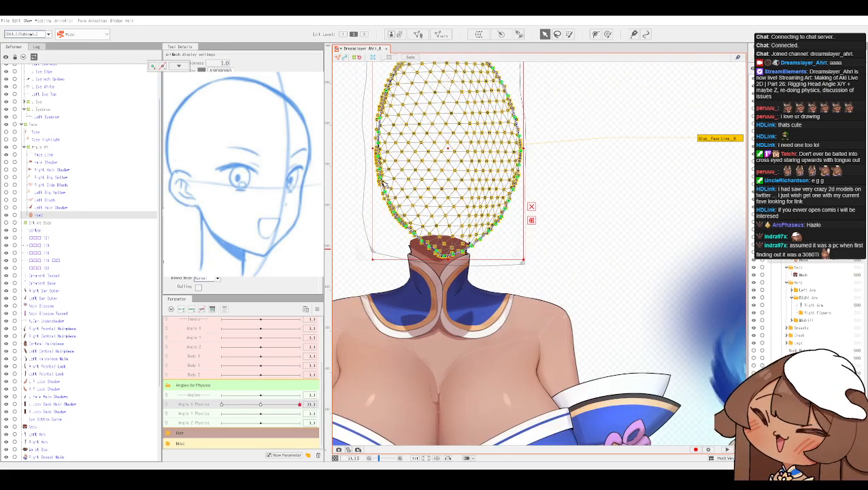
- Examine the whole head shape with the Head mesh shown, then deselect it and inspect the bare silhouette and jaw outline
{"action": "left_click_drag", "start_coordinate": [382, 184], "coordinate": [382, 224]}
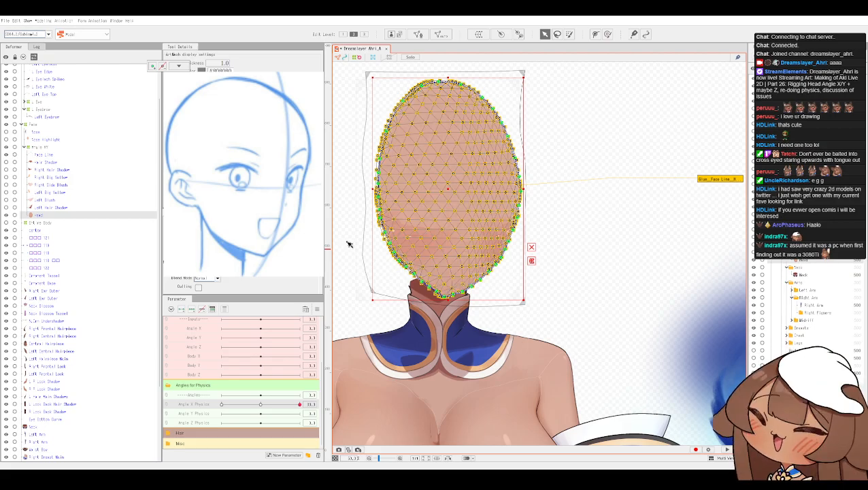
{"action": "scroll", "coordinate": [398, 257], "scroll_direction": "up", "scroll_amount": 6}
{"action": "left_click_drag", "start_coordinate": [442, 242], "coordinate": [402, 278]}
{"action": "scroll", "coordinate": [403, 279], "scroll_direction": "up", "scroll_amount": 2}
{"action": "left_click_drag", "start_coordinate": [445, 242], "coordinate": [400, 278]}
{"action": "scroll", "coordinate": [399, 273], "scroll_direction": "down", "scroll_amount": 1}
{"action": "scroll", "coordinate": [404, 197], "scroll_direction": "down", "scroll_amount": 8}
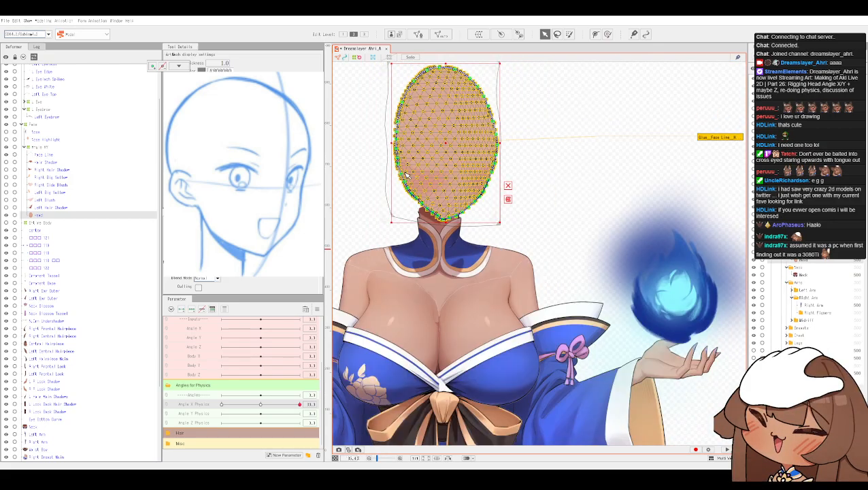
{"action": "left_click", "coordinate": [580, 188]}
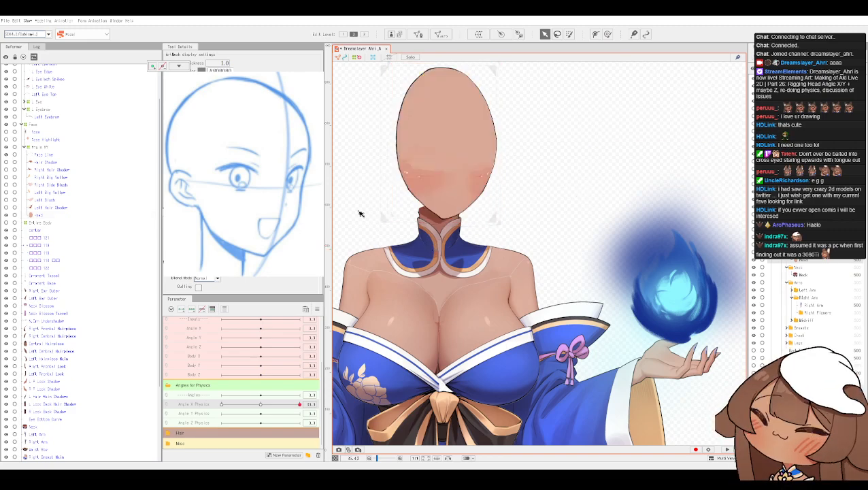
{"action": "scroll", "coordinate": [349, 194], "scroll_direction": "up", "scroll_amount": 6}
{"action": "left_click_drag", "start_coordinate": [348, 201], "coordinate": [393, 300]}
{"action": "scroll", "coordinate": [381, 307], "scroll_direction": "down", "scroll_amount": 4}
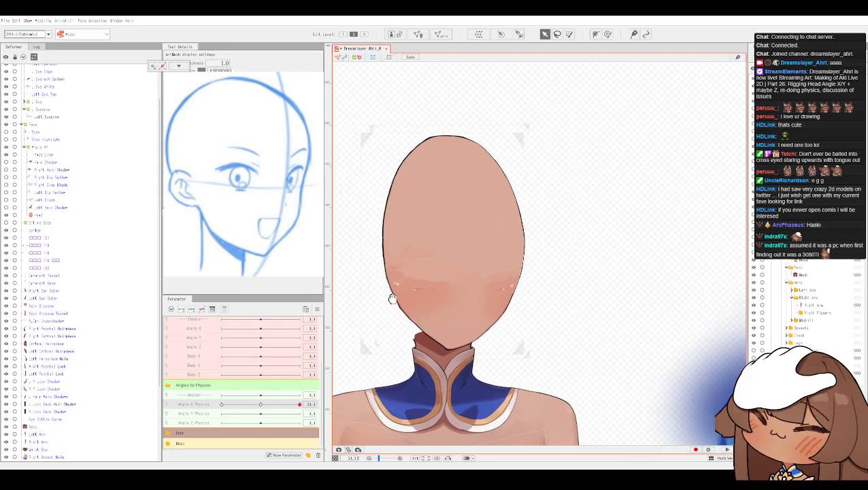
{"action": "left_click_drag", "start_coordinate": [654, 187], "coordinate": [696, 140]}
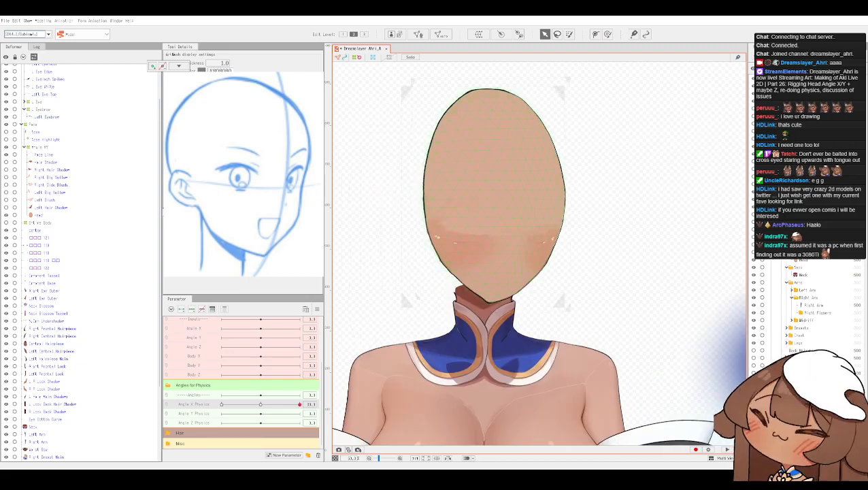
- At maximum Angle X Physics, select the Angle XY warp deformer and move its bottom centre control point right to shift the chin
{"action": "mouse_move", "coordinate": [300, 404]}
{"action": "left_mouse_down"}
{"action": "mouse_move", "coordinate": [256, 413]}
{"action": "mouse_move", "coordinate": [319, 406]}
{"action": "left_mouse_up"}
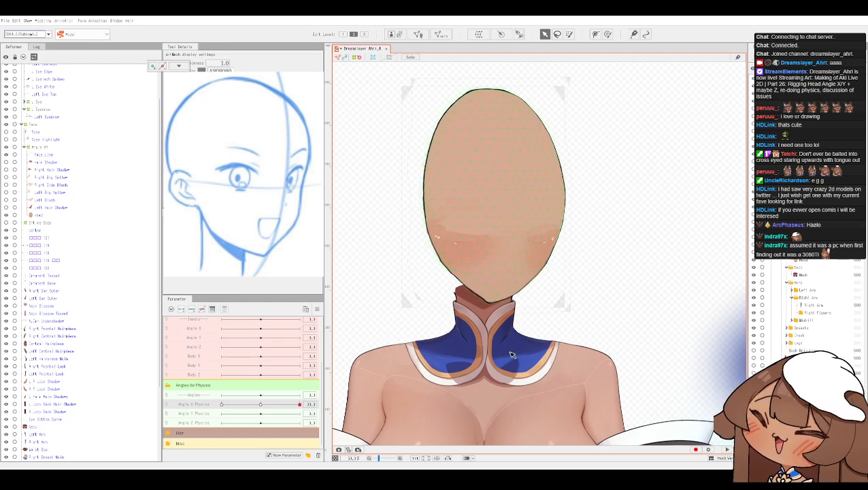
{"action": "scroll", "coordinate": [515, 306], "scroll_direction": "up", "scroll_amount": 3}
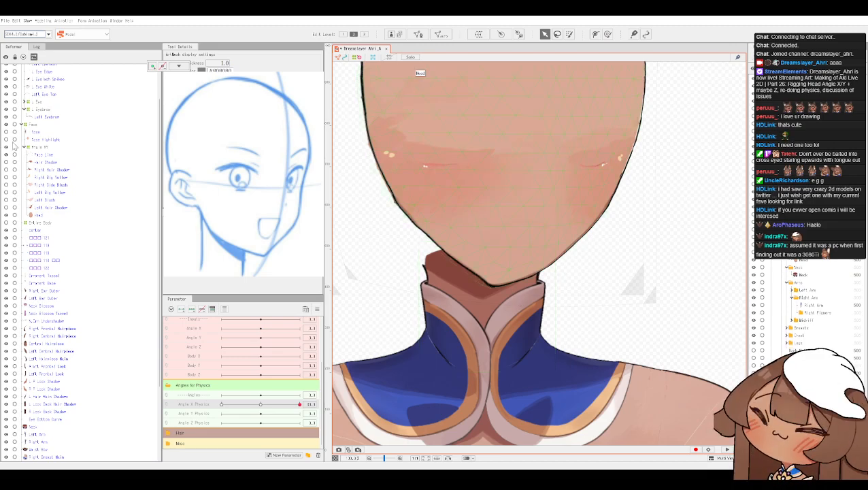
{"action": "left_click", "coordinate": [38, 147]}
{"action": "left_click", "coordinate": [487, 306]}
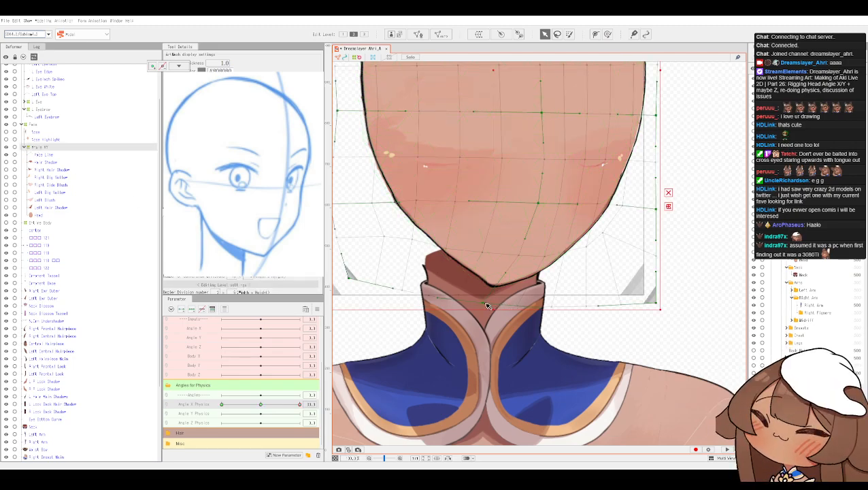
{"action": "left_click_drag", "start_coordinate": [486, 305], "coordinate": [511, 307]}
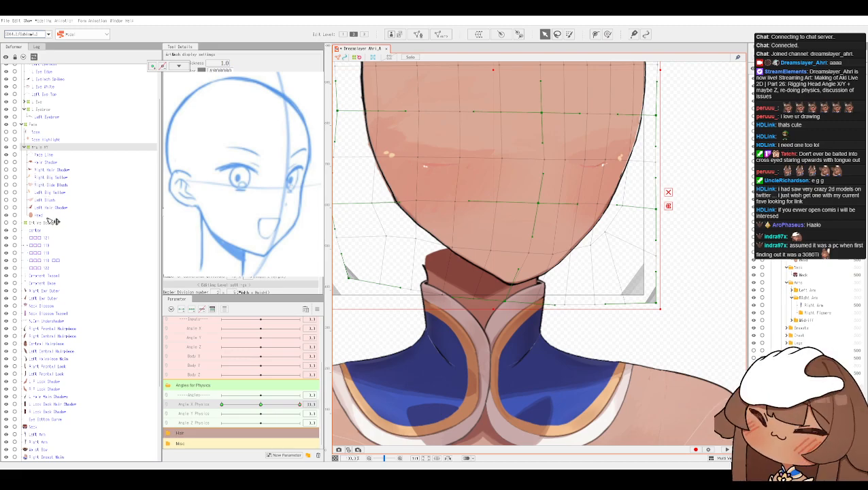
- Select the Head mesh and nudge its deform path at the chin slightly up and to the right
{"action": "left_click", "coordinate": [48, 156]}
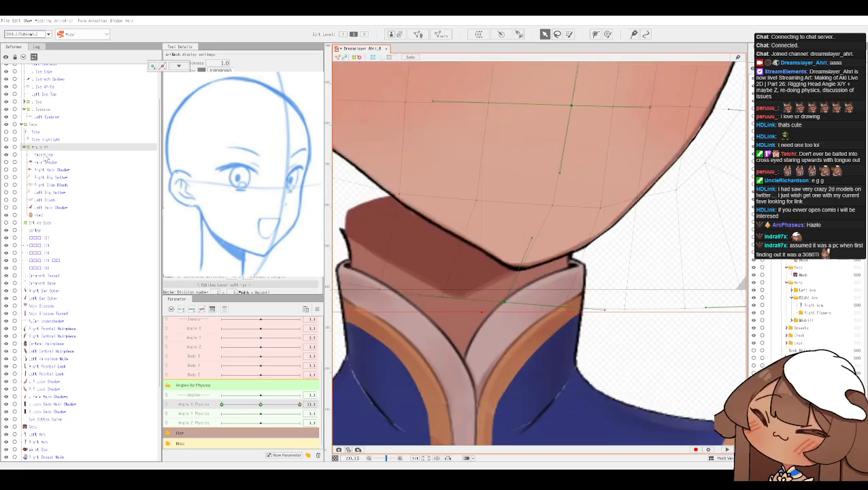
{"action": "left_click", "coordinate": [432, 253]}
{"action": "scroll", "coordinate": [433, 252], "scroll_direction": "up", "scroll_amount": 1}
{"action": "left_click", "coordinate": [551, 278]}
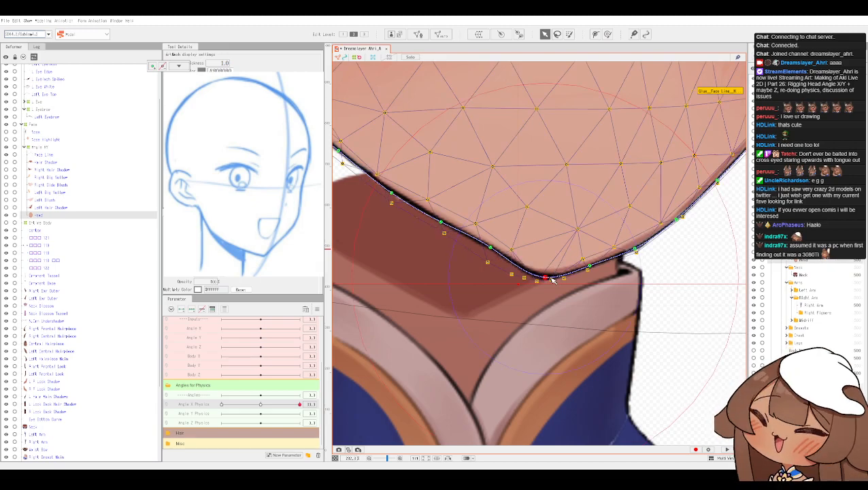
{"action": "left_click_drag", "start_coordinate": [551, 278], "coordinate": [562, 269]}
{"action": "scroll", "coordinate": [562, 268], "scroll_direction": "down", "scroll_amount": 3}
{"action": "scroll", "coordinate": [562, 267], "scroll_direction": "down", "scroll_amount": 3}
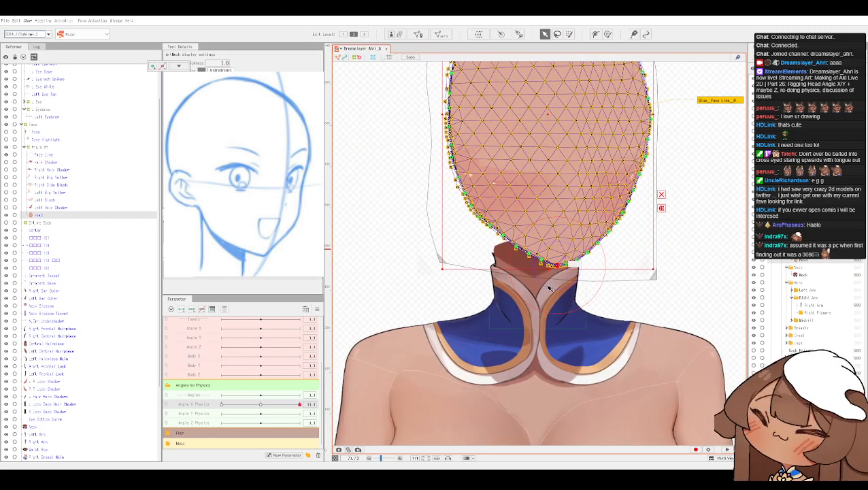
- Hide the selection and examine the silhouette of the whole head with the shifted chin
{"action": "key", "text": "ctrl+h"}
{"action": "scroll", "coordinate": [640, 213], "scroll_direction": "down", "scroll_amount": 1}
{"action": "left_click_drag", "start_coordinate": [639, 213], "coordinate": [619, 269]}
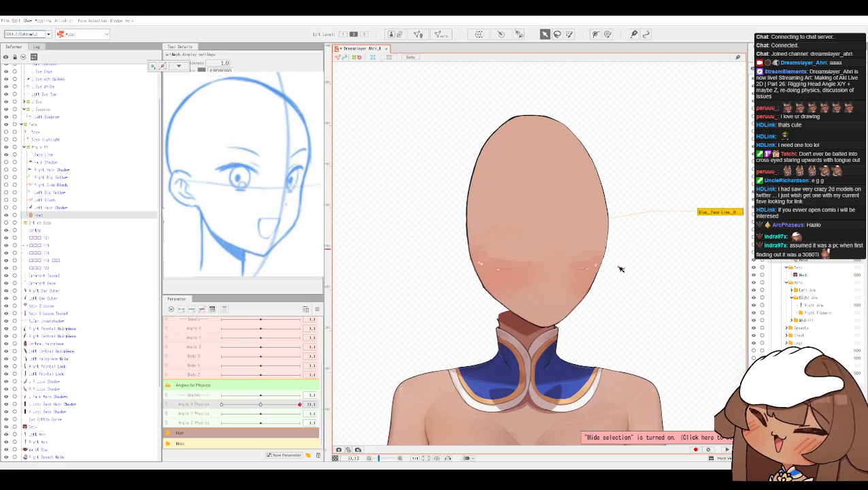
{"action": "scroll", "coordinate": [625, 258], "scroll_direction": "up", "scroll_amount": 2}
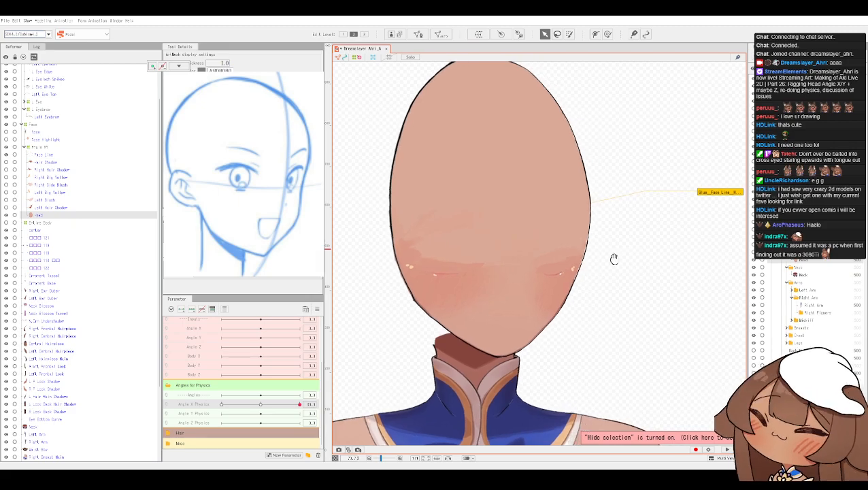
- Show the selection again, nudge the Head mesh's chin-tip deform path point slightly up and right, and hide the selection
{"action": "left_click", "coordinate": [575, 294]}
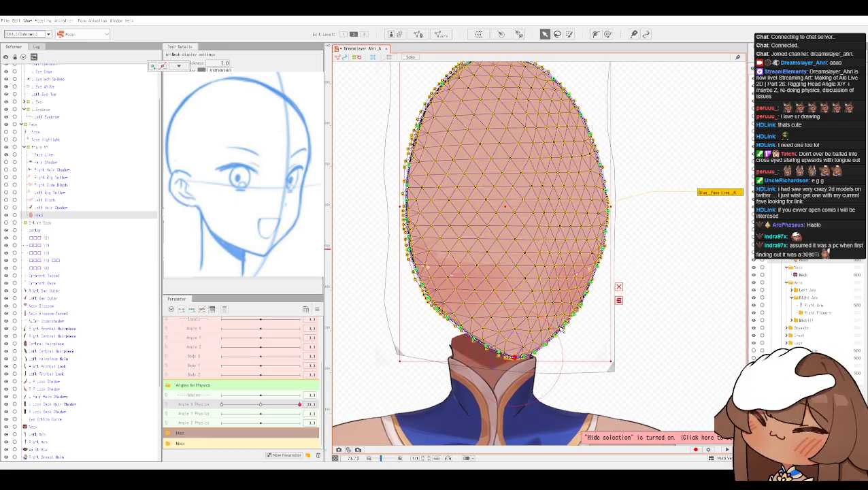
{"action": "scroll", "coordinate": [632, 326], "scroll_direction": "up", "scroll_amount": 5}
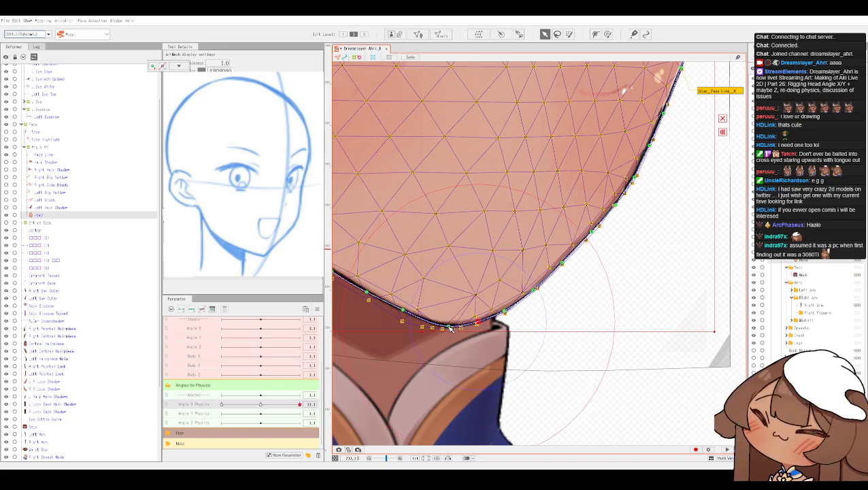
{"action": "left_click_drag", "start_coordinate": [453, 329], "coordinate": [455, 327]}
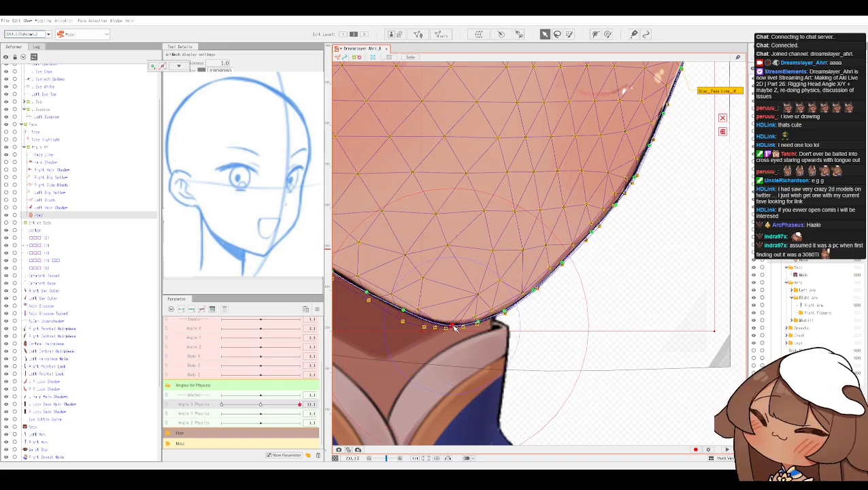
{"action": "key", "text": "ctrl+h"}
{"action": "scroll", "coordinate": [538, 325], "scroll_direction": "down", "scroll_amount": 5}
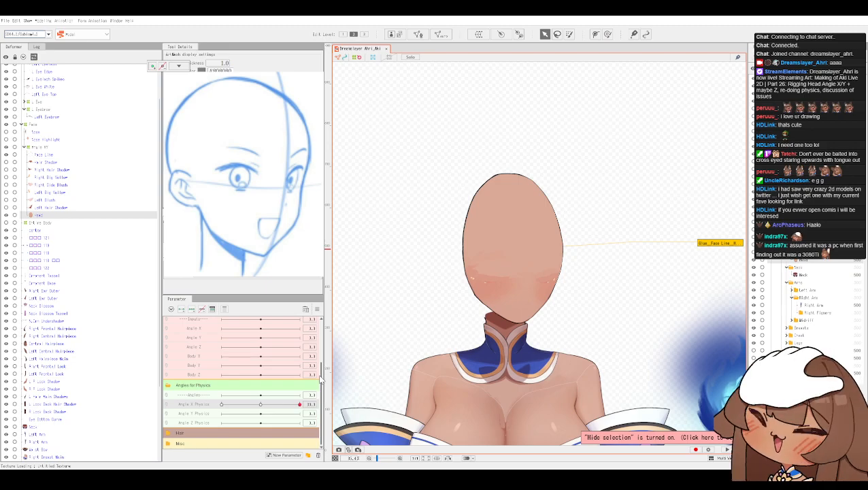
- Select the Angle XY warp deformer, open its Angle X Physics value for editing, and undo the last change
{"action": "left_click", "coordinate": [310, 404]}
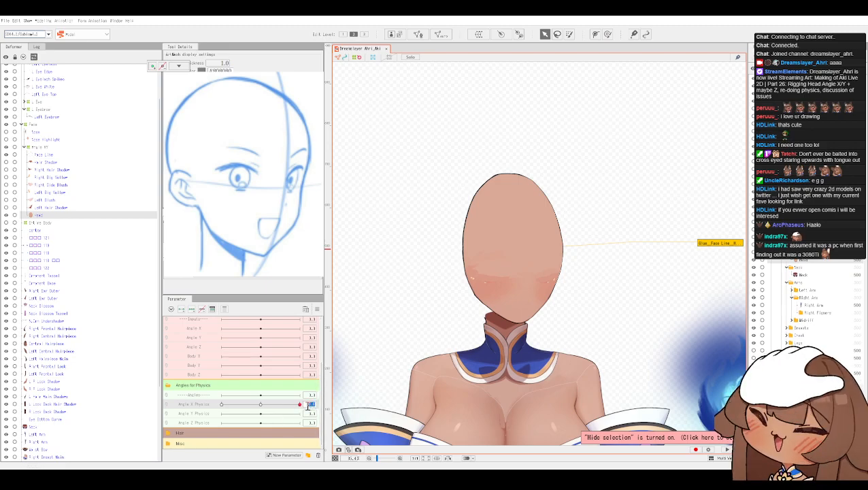
{"action": "left_click", "coordinate": [350, 423]}
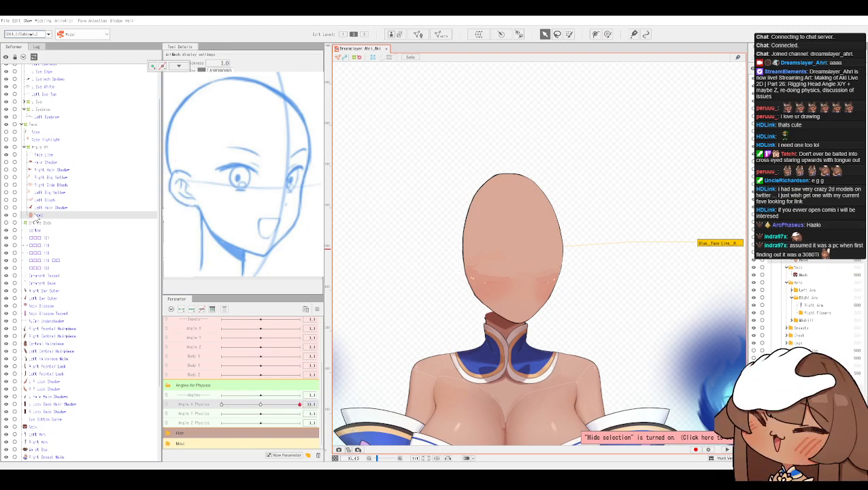
{"action": "left_click", "coordinate": [46, 157]}
{"action": "left_click", "coordinate": [46, 148]}
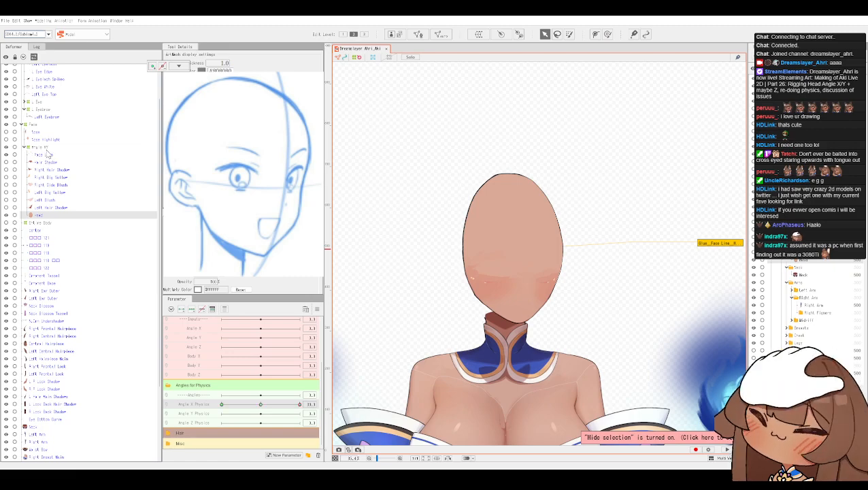
{"action": "right_click", "coordinate": [314, 404]}
{"action": "left_click", "coordinate": [311, 404]}
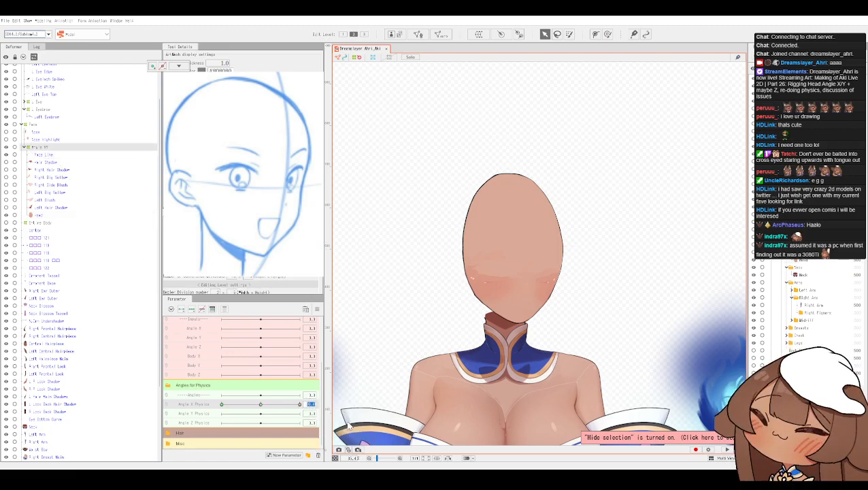
{"action": "key", "text": "ctrl+z"}
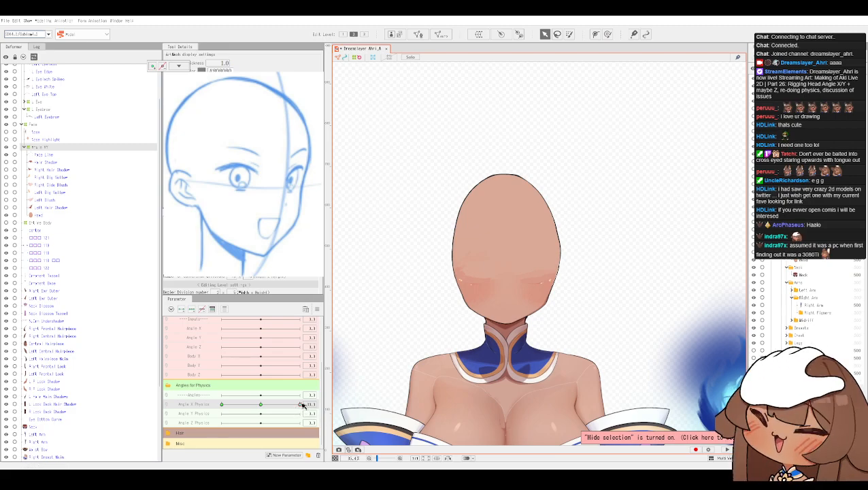
- Check the head turn at several Angle X Physics values between centre and maximum, and return the parameter to maximum
{"action": "left_click_drag", "start_coordinate": [300, 405], "coordinate": [263, 406]}
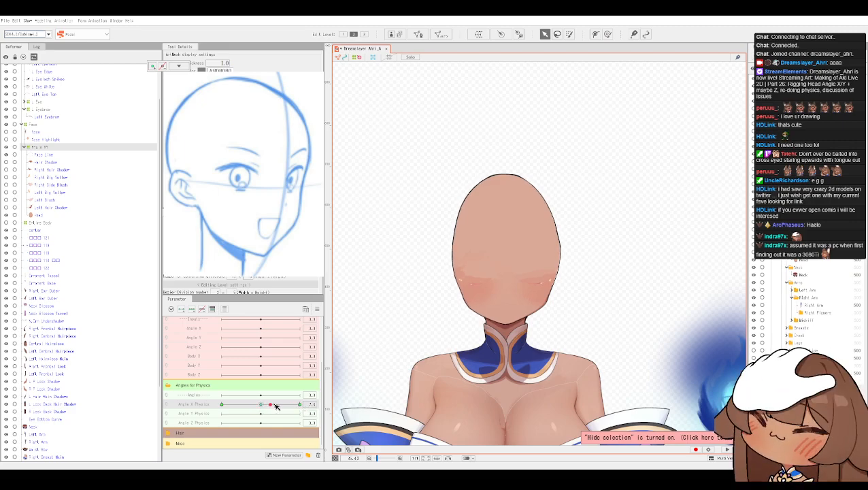
{"action": "left_click_drag", "start_coordinate": [300, 404], "coordinate": [295, 407]}
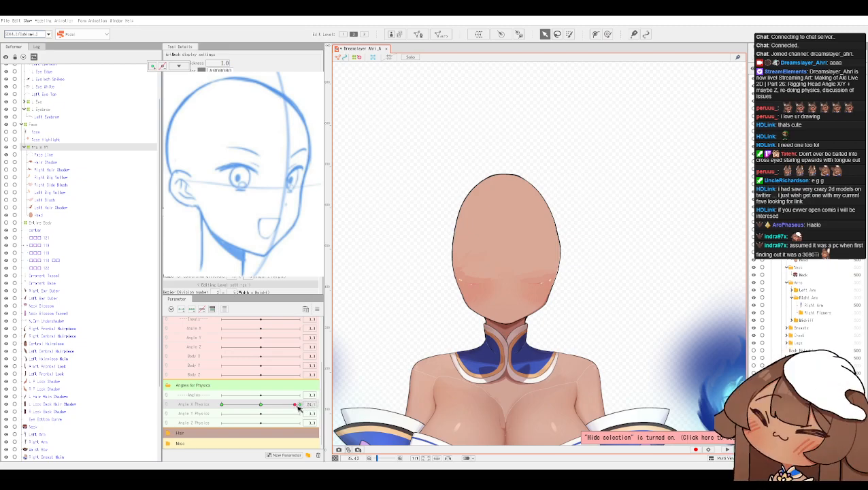
{"action": "left_click", "coordinate": [304, 406]}
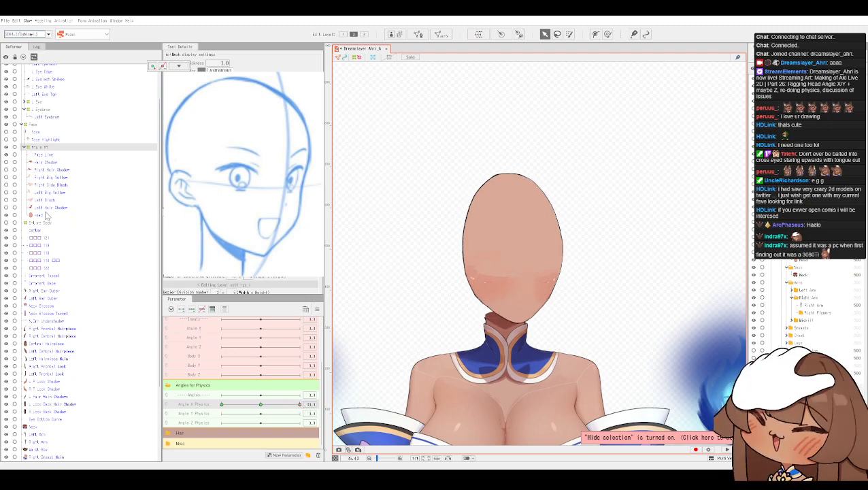
- Undo the last change to the Angle XY deformer and confirm the maximum Angle X Physics value
{"action": "key", "text": "ctrl+z"}
{"action": "left_click", "coordinate": [310, 404]}
{"action": "key", "text": "Return"}
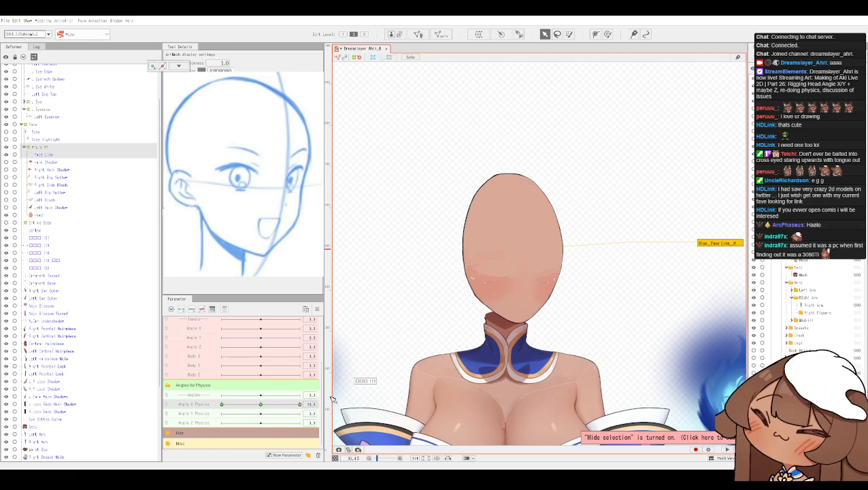
- Check the head turn by moving Angle X Physics between its maximum and centre, and return the parameter to maximum
{"action": "left_click", "coordinate": [40, 149]}
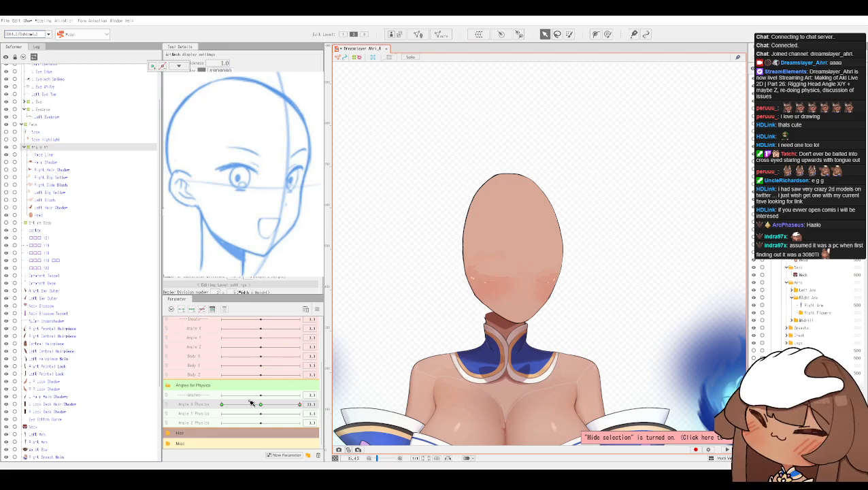
{"action": "left_click", "coordinate": [349, 403]}
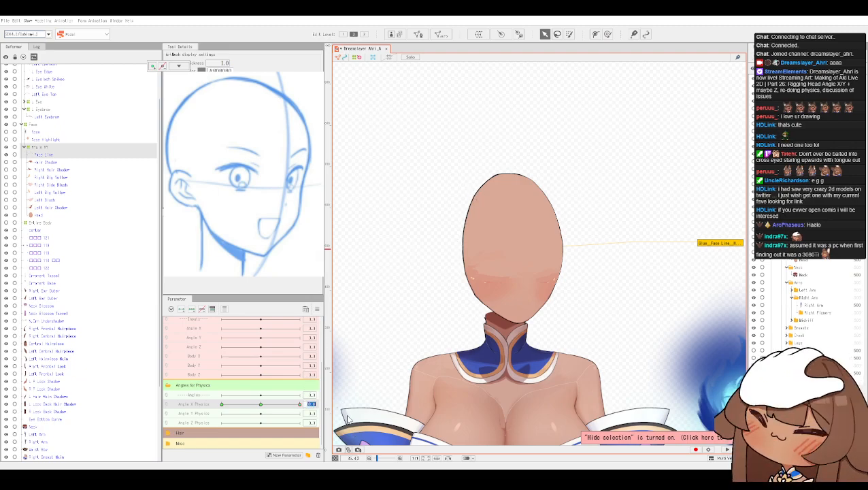
{"action": "key", "text": "ctrl+z"}
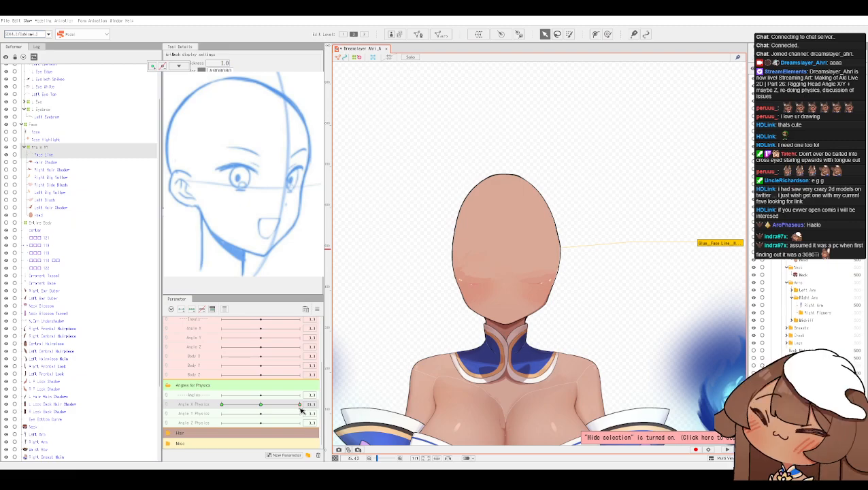
{"action": "left_click_drag", "start_coordinate": [300, 405], "coordinate": [274, 406]}
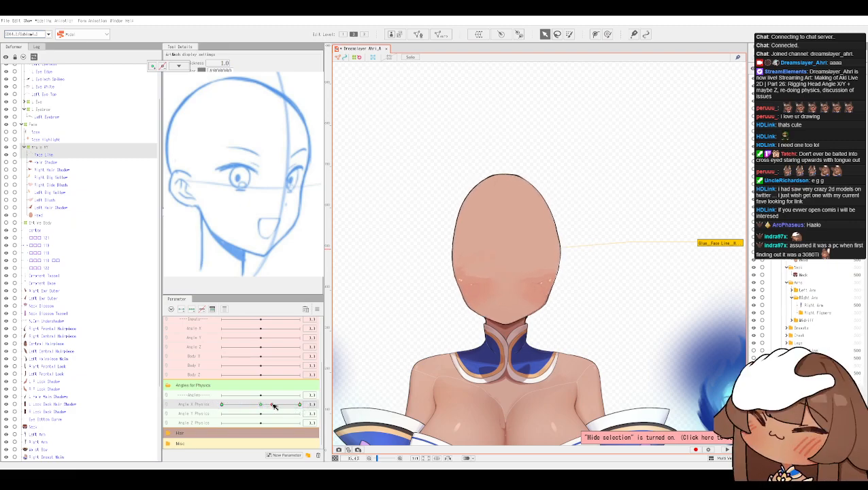
{"action": "key", "text": "ctrl+z"}
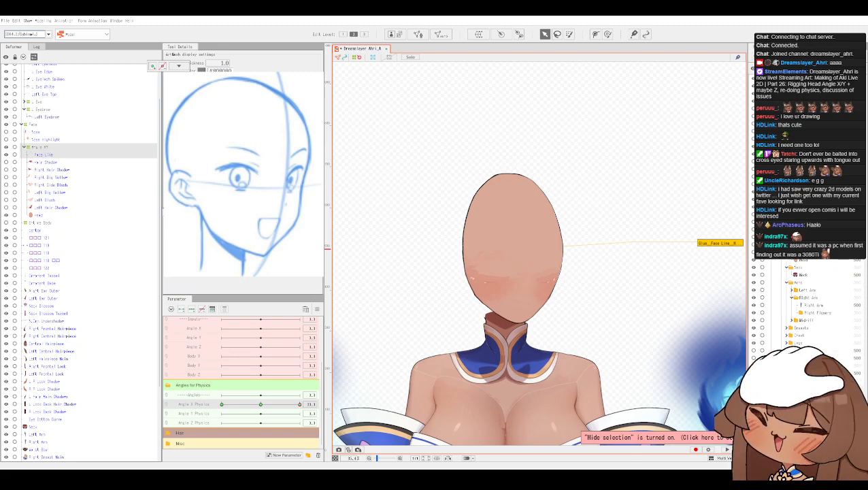
- Select the Angle XY warp deformer and show its hidden selection so the deformation grid displays over the head
{"action": "left_click", "coordinate": [41, 147]}
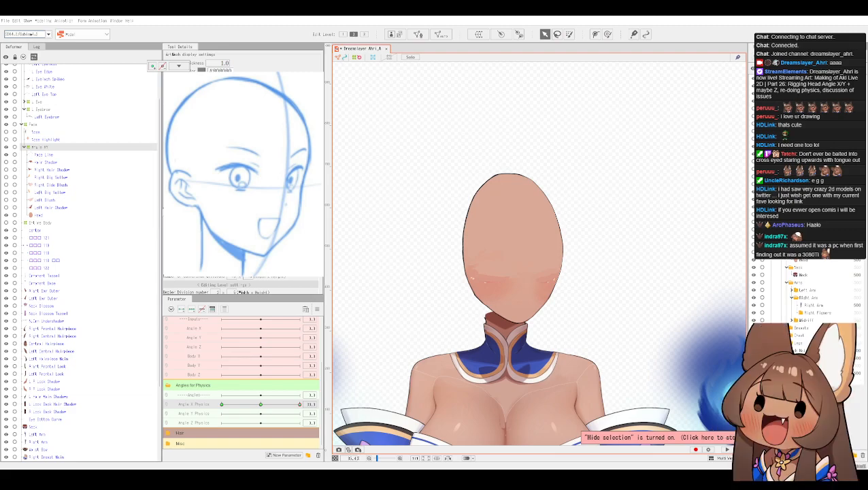
{"action": "right_click", "coordinate": [515, 247]}
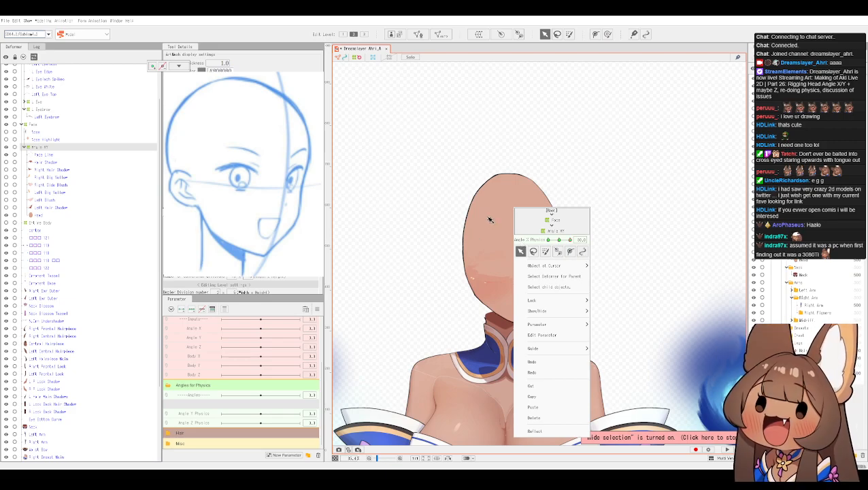
{"action": "left_click", "coordinate": [37, 148]}
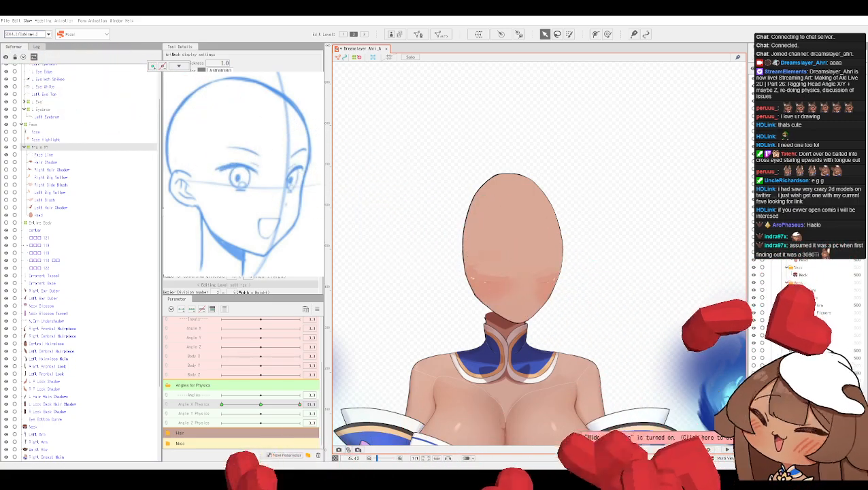
{"action": "left_click", "coordinate": [534, 260]}
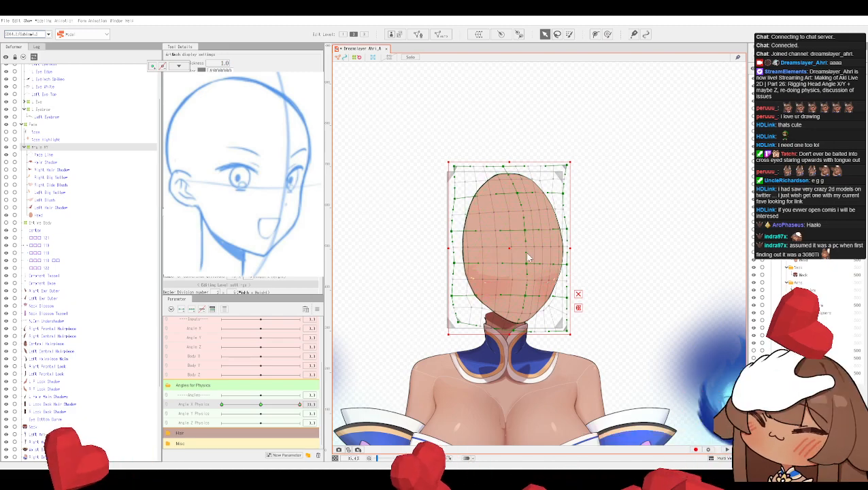
{"action": "right_click", "coordinate": [529, 218]}
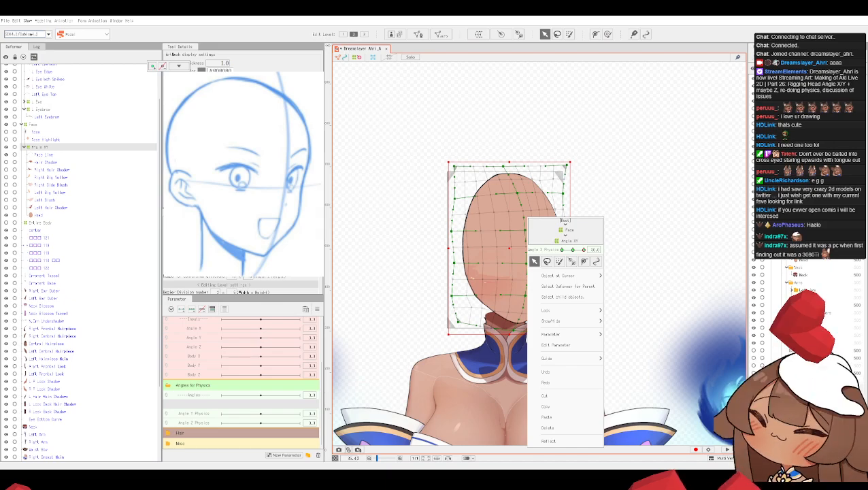
{"action": "key", "text": "Escape"}
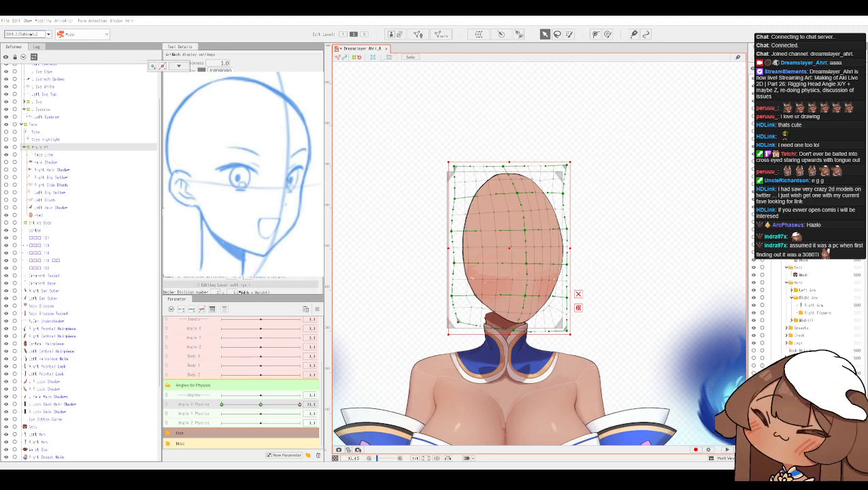
{"action": "right_click", "coordinate": [49, 148]}
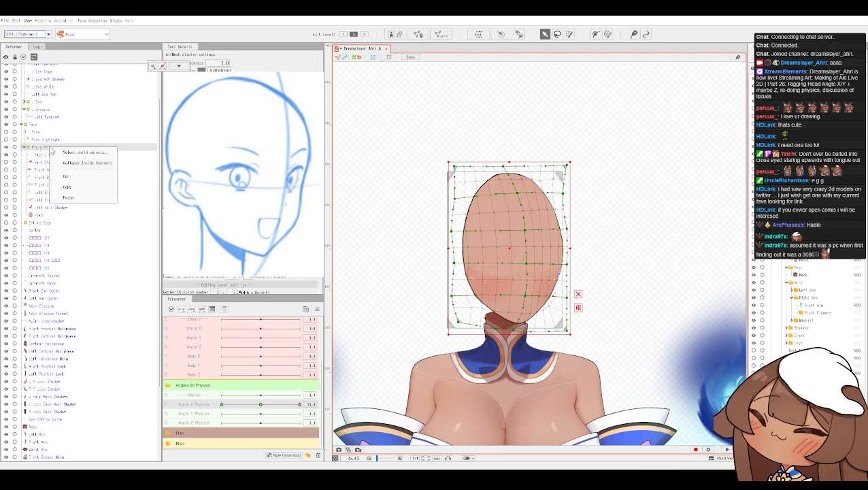
{"action": "left_click", "coordinate": [41, 153]}
{"action": "right_click", "coordinate": [39, 150]}
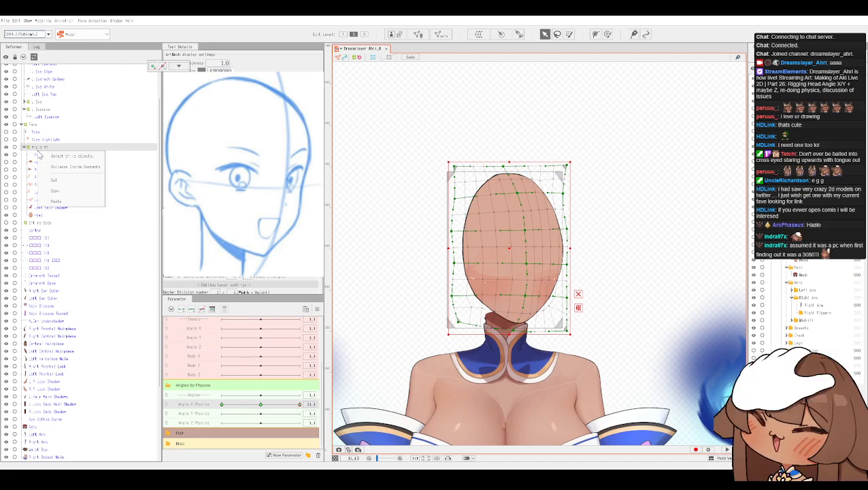
{"action": "key", "text": "Escape"}
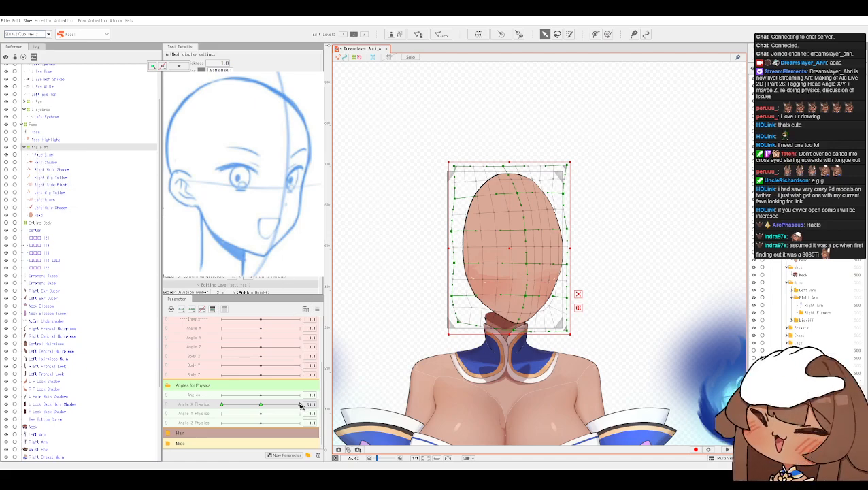
{"action": "right_click", "coordinate": [194, 403]}
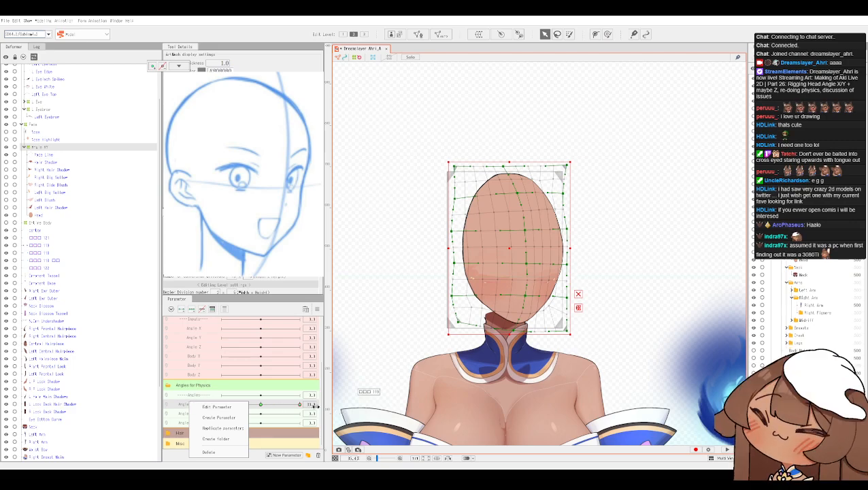
{"action": "right_click", "coordinate": [456, 257]}
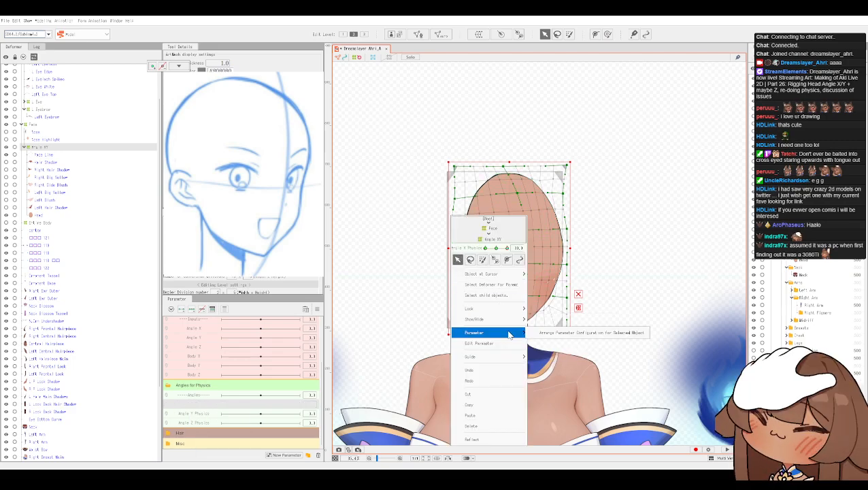
{"action": "mouse_move", "coordinate": [503, 275]}
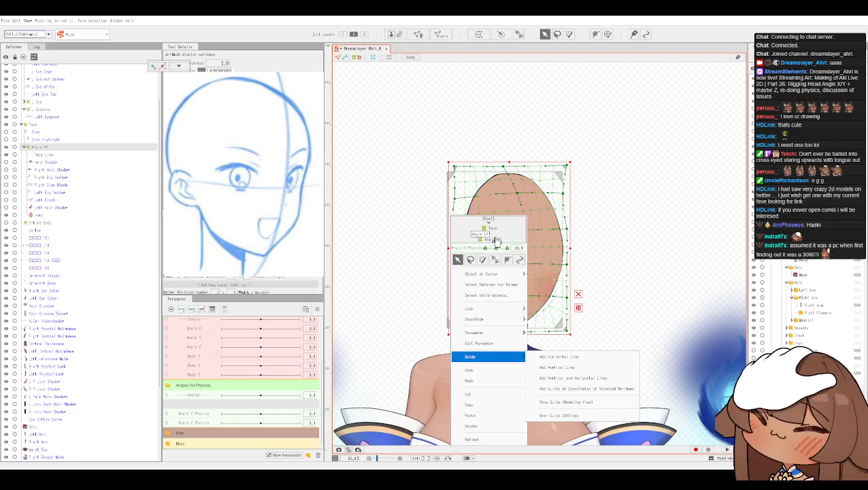
{"action": "left_click", "coordinate": [499, 416]}
- Apply Reflect Motion to the Angle XY deformer's Angle X Physics parameter so the head turn is mirrored to the opposite side
{"action": "scroll", "coordinate": [500, 417], "scroll_direction": "down", "scroll_amount": 1}
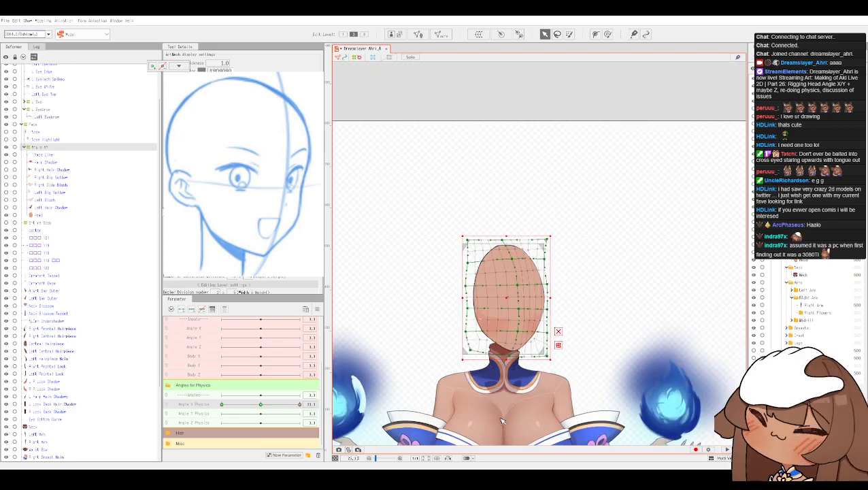
{"action": "scroll", "coordinate": [507, 331], "scroll_direction": "up", "scroll_amount": 1}
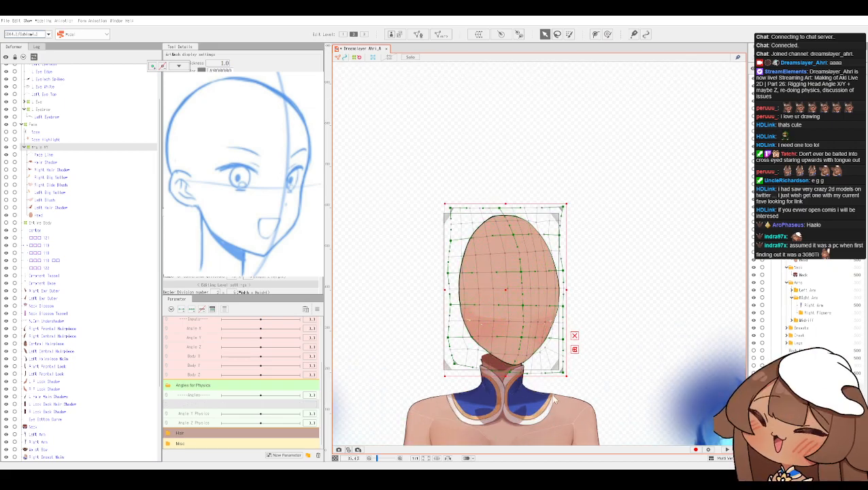
{"action": "scroll", "coordinate": [554, 406], "scroll_direction": "down", "scroll_amount": 1}
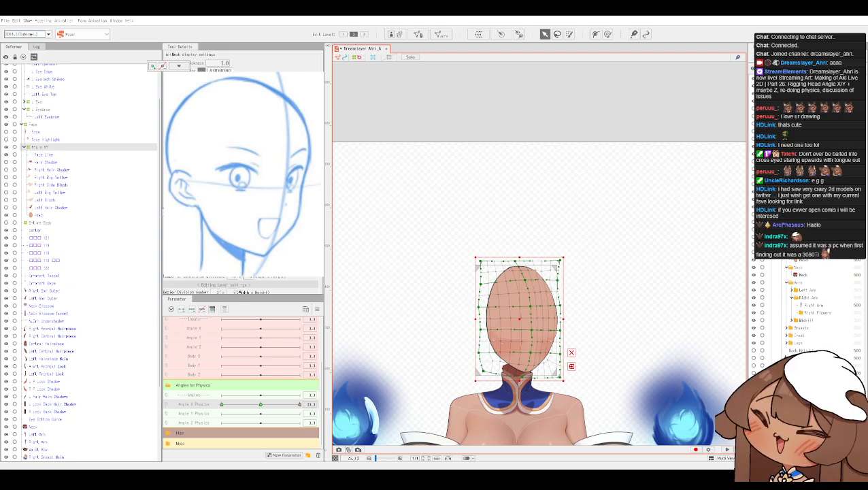
{"action": "left_click", "coordinate": [317, 309]}
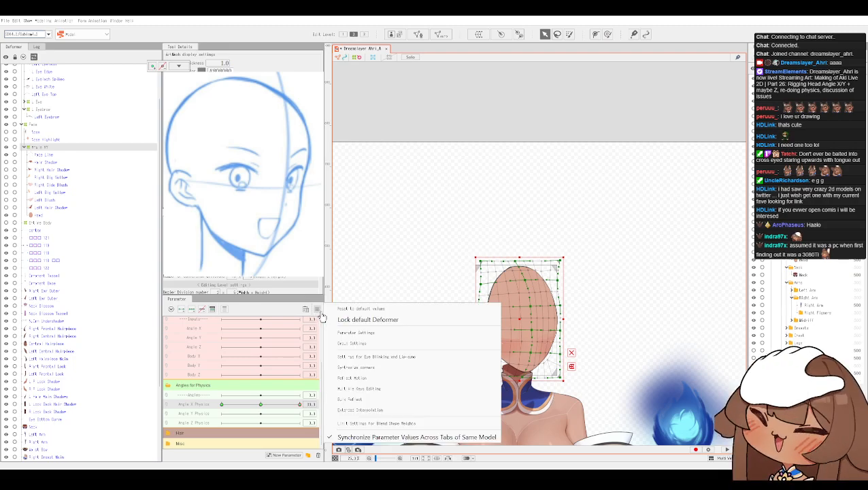
{"action": "left_click", "coordinate": [378, 375]}
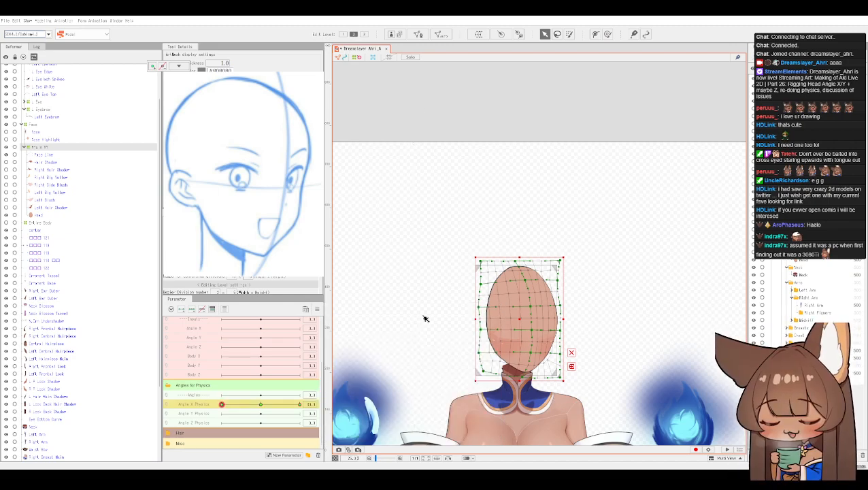
- Sweep Angle X Physics between its negative and positive extremes to check the mirrored head turn, finishing at the default key
{"action": "scroll", "coordinate": [265, 400], "scroll_direction": "up", "scroll_amount": 1}
{"action": "scroll", "coordinate": [266, 407], "scroll_direction": "down", "scroll_amount": 1}
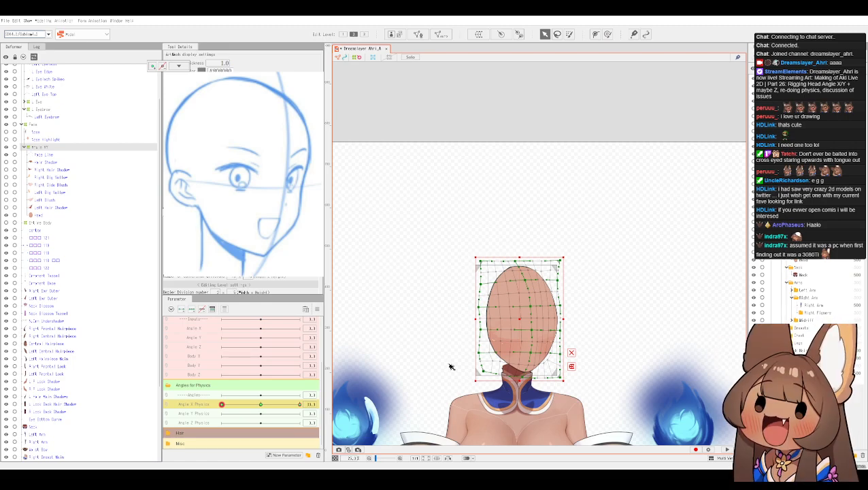
{"action": "scroll", "coordinate": [449, 359], "scroll_direction": "up", "scroll_amount": 5}
{"action": "scroll", "coordinate": [445, 238], "scroll_direction": "down", "scroll_amount": 3}
{"action": "scroll", "coordinate": [398, 283], "scroll_direction": "down", "scroll_amount": 2}
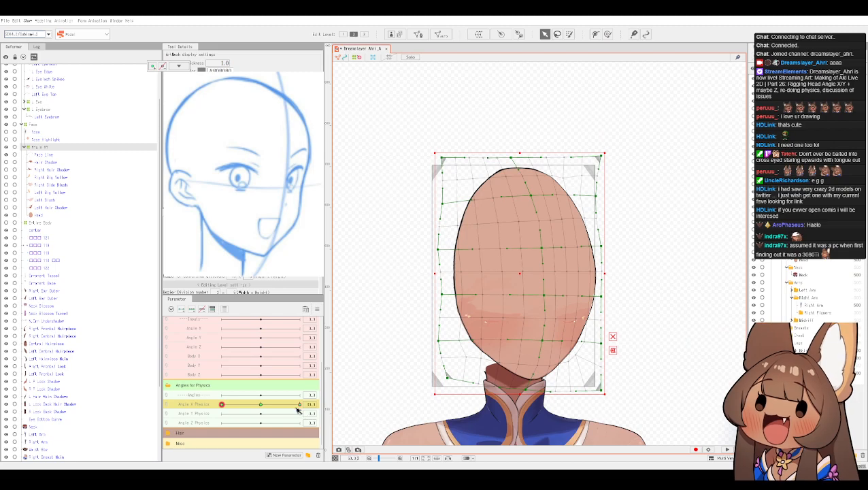
{"action": "left_click_drag", "start_coordinate": [303, 406], "coordinate": [194, 387]}
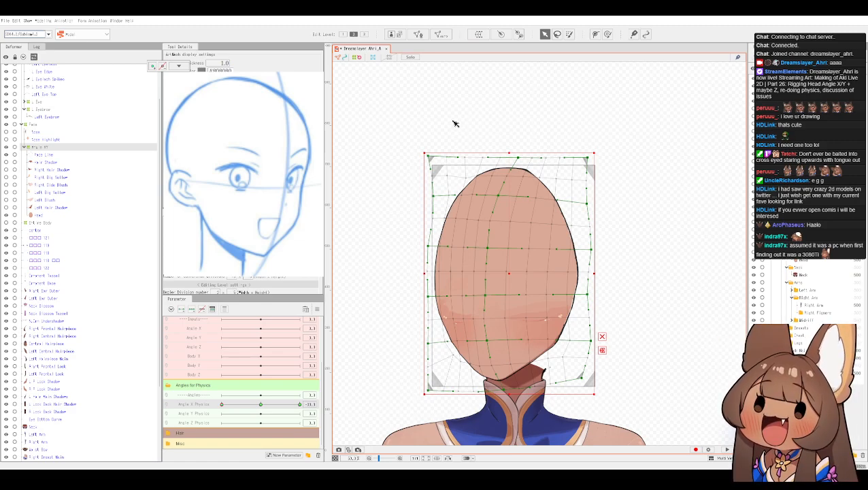
{"action": "scroll", "coordinate": [678, 203], "scroll_direction": "down", "scroll_amount": 1}
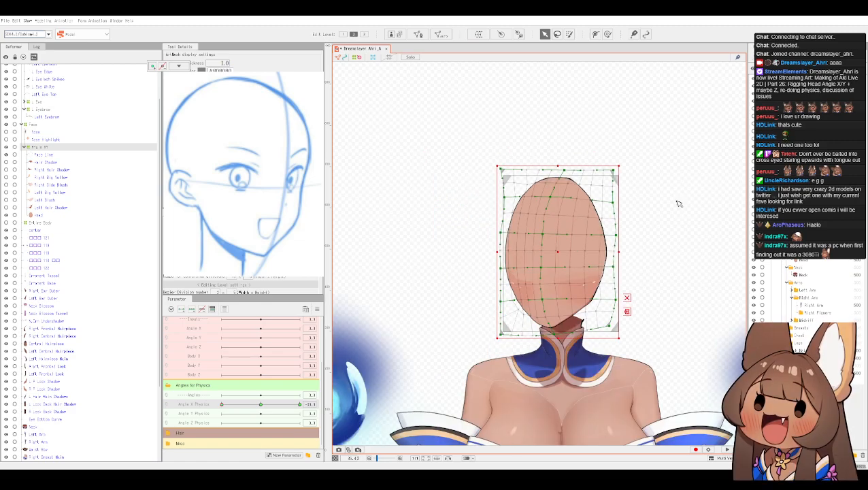
{"action": "scroll", "coordinate": [678, 204], "scroll_direction": "up", "scroll_amount": 1}
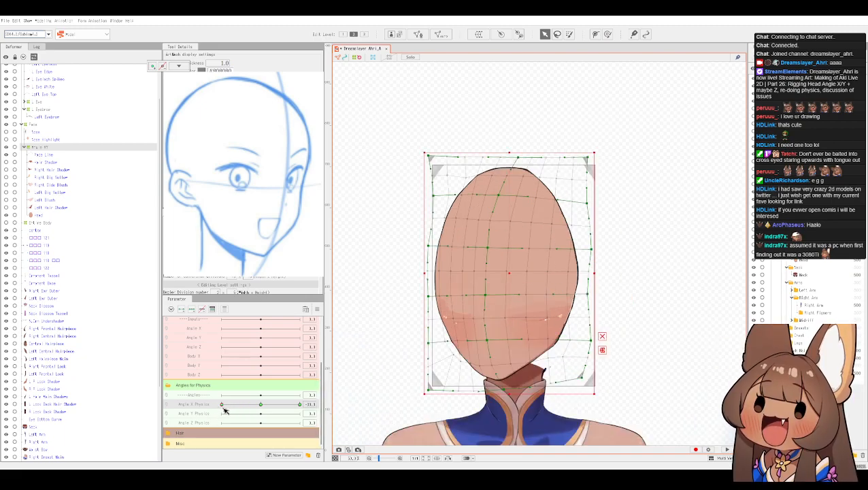
{"action": "left_click_drag", "start_coordinate": [222, 406], "coordinate": [349, 409]}
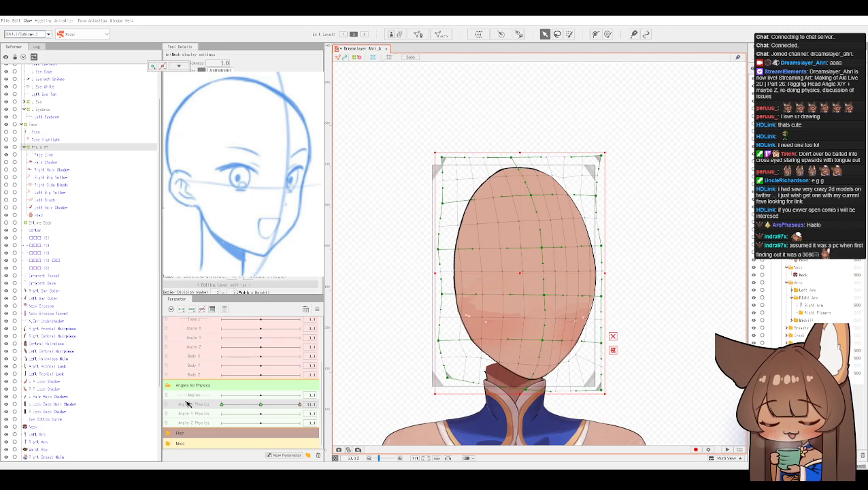
{"action": "left_click_drag", "start_coordinate": [53, 392], "coordinate": [322, 401]}
{"action": "left_click", "coordinate": [222, 407]}
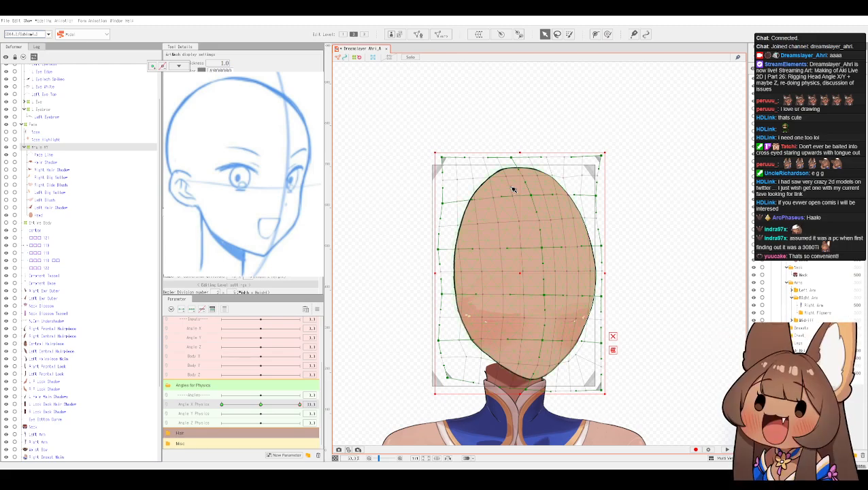
{"action": "left_click_drag", "start_coordinate": [300, 405], "coordinate": [228, 371]}
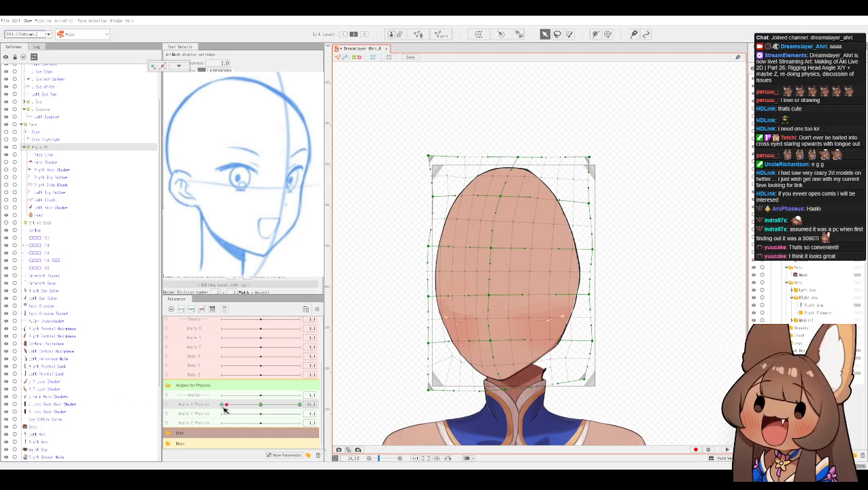
{"action": "left_click_drag", "start_coordinate": [225, 408], "coordinate": [260, 406]}
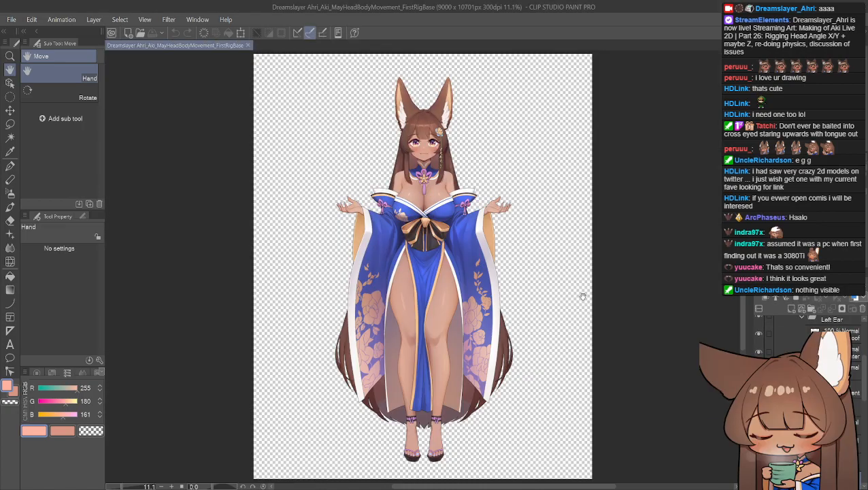
- Switch to Clip Studio Paint and hide the character's face layers to expose the neck beneath
{"action": "scroll", "coordinate": [455, 190], "scroll_direction": "up", "scroll_amount": 1}
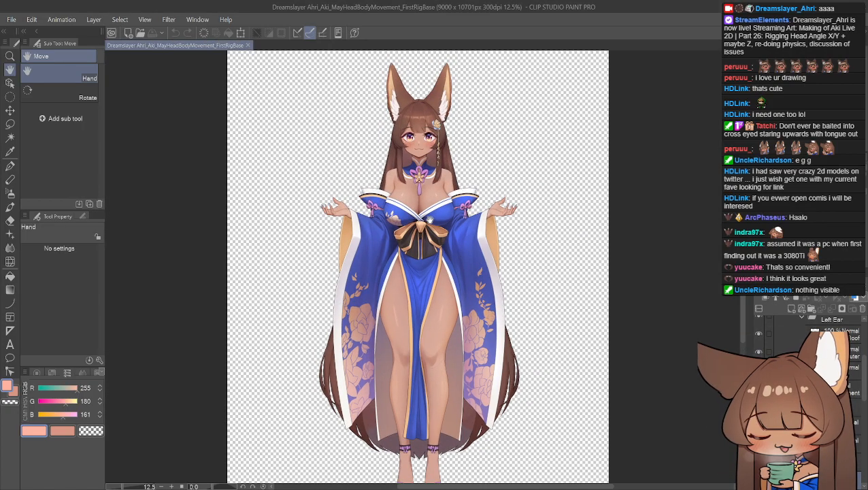
{"action": "scroll", "coordinate": [432, 220], "scroll_direction": "up", "scroll_amount": 3}
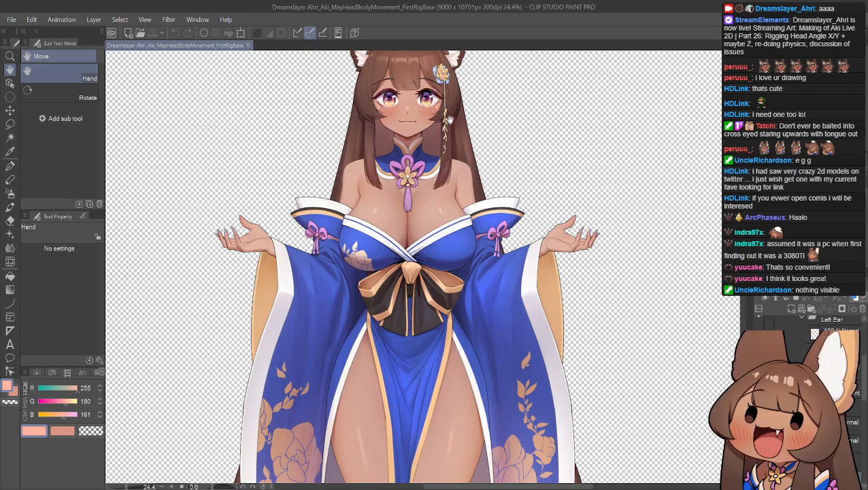
{"action": "left_click_drag", "start_coordinate": [449, 120], "coordinate": [485, 258]}
{"action": "scroll", "coordinate": [508, 193], "scroll_direction": "up", "scroll_amount": 1}
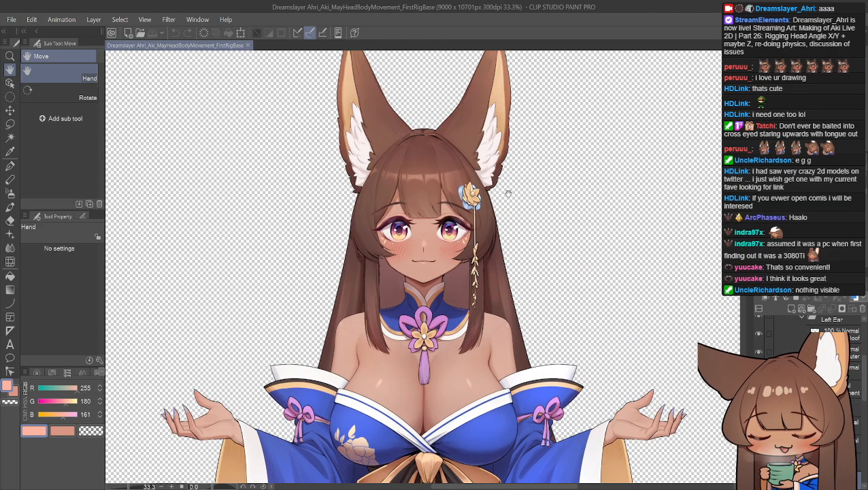
{"action": "scroll", "coordinate": [508, 193], "scroll_direction": "up", "scroll_amount": 3}
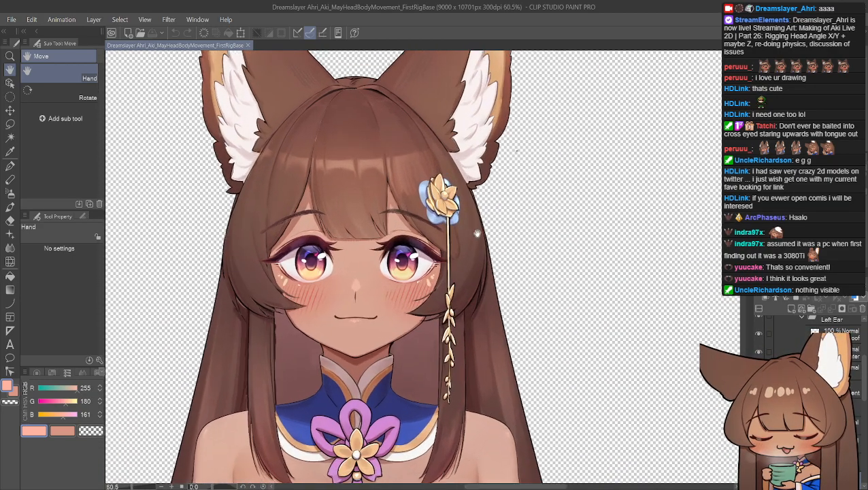
{"action": "scroll", "coordinate": [477, 233], "scroll_direction": "up", "scroll_amount": 2}
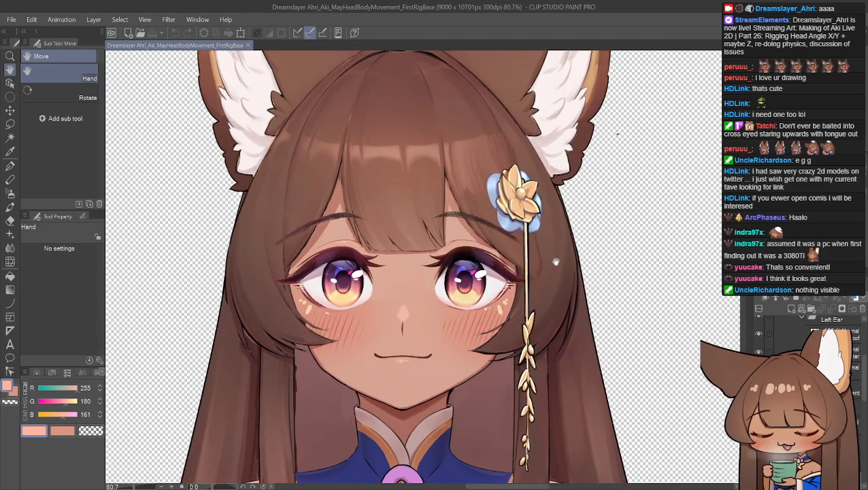
{"action": "scroll", "coordinate": [555, 262], "scroll_direction": "up", "scroll_amount": 1}
{"action": "left_click_drag", "start_coordinate": [559, 321], "coordinate": [610, 213]}
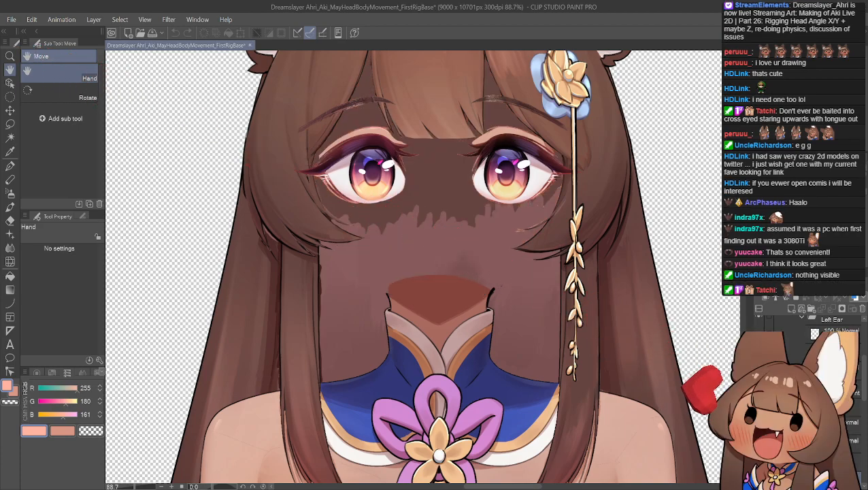
- Sample the dark reddish-brown colour of the neck shadow for the Mapping pen, undoing the test stroke
{"action": "scroll", "coordinate": [810, 327], "scroll_direction": "down", "scroll_amount": 3}
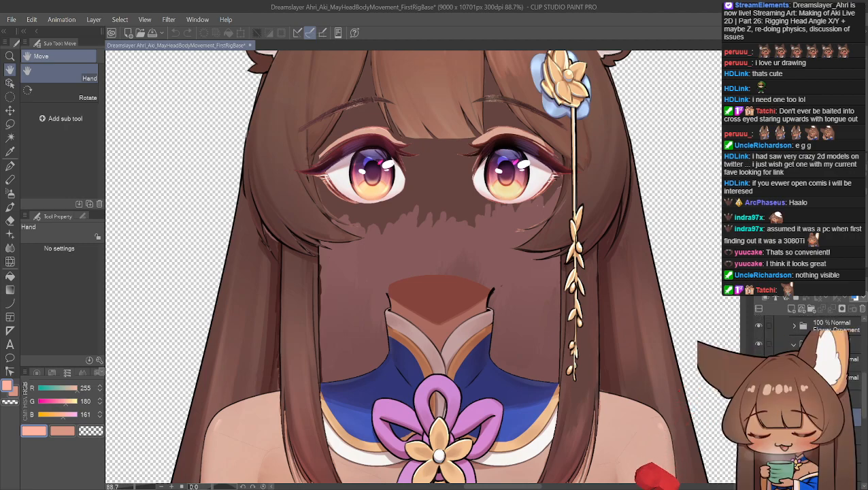
{"action": "scroll", "coordinate": [810, 327], "scroll_direction": "down", "scroll_amount": 2}
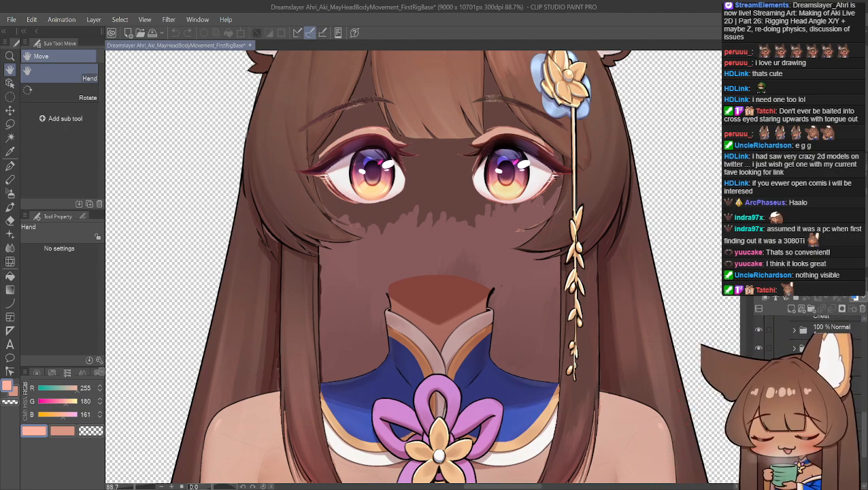
{"action": "scroll", "coordinate": [809, 326], "scroll_direction": "up", "scroll_amount": 2}
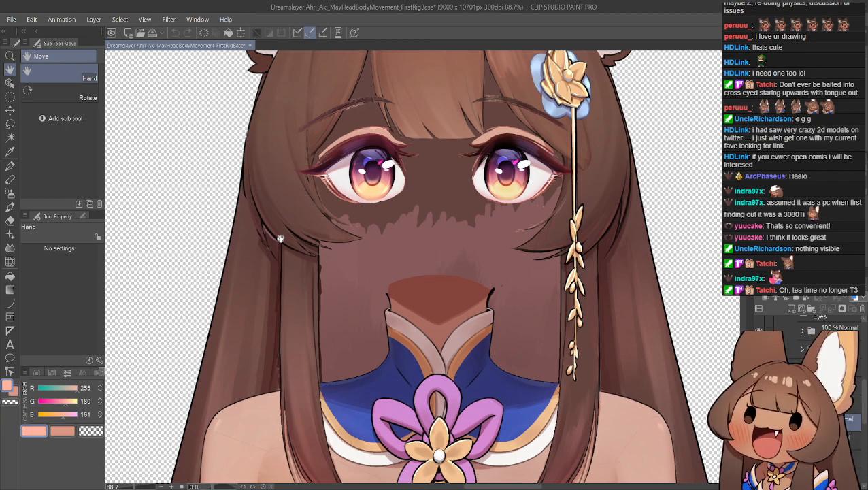
{"action": "left_click", "coordinate": [456, 297], "text": "alt"}
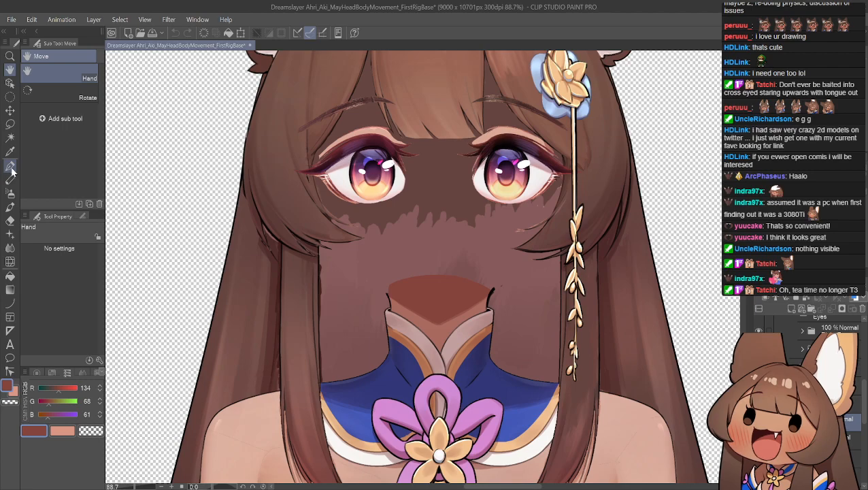
{"action": "left_click", "coordinate": [11, 167]}
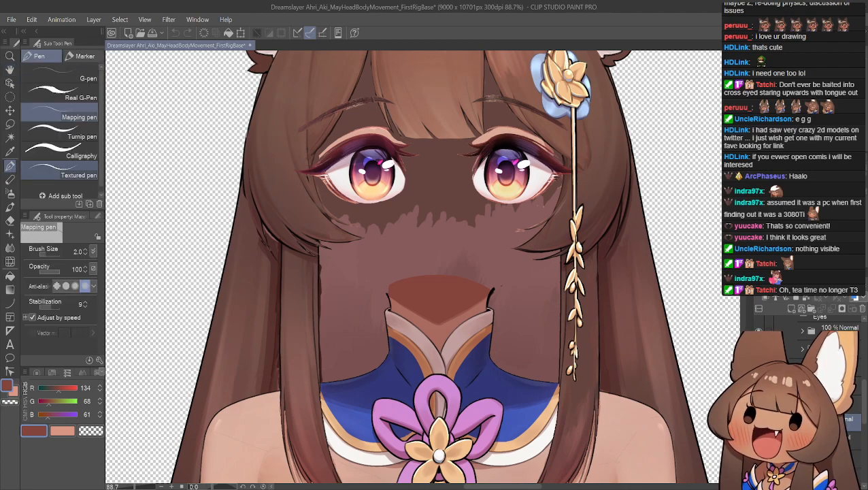
{"action": "left_click", "coordinate": [248, 238], "text": "alt"}
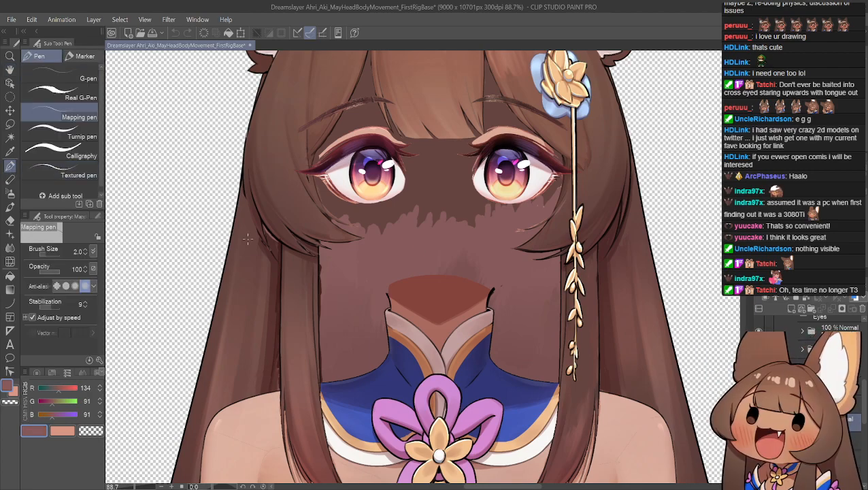
{"action": "left_click", "coordinate": [400, 290], "text": "alt"}
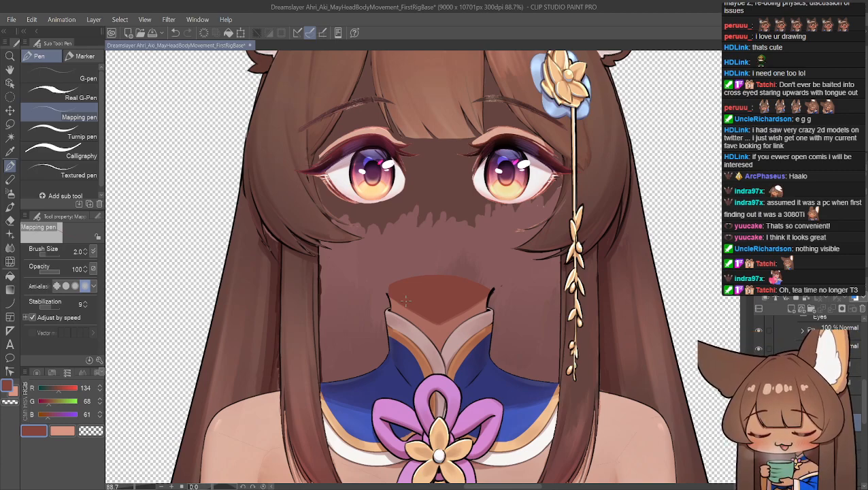
{"action": "key", "text": "ctrl+z"}
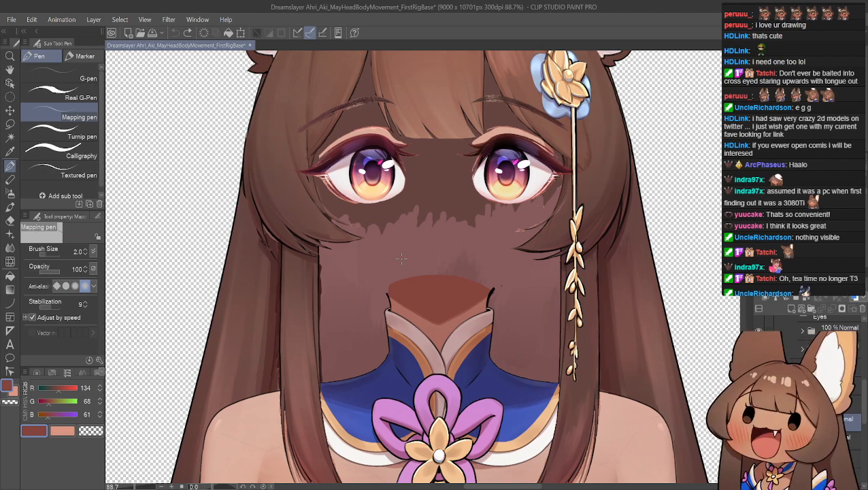
- Set the Mapping pen's brush size to 8
{"action": "left_click", "coordinate": [84, 249]}
{"action": "left_click", "coordinate": [84, 249]}
{"action": "left_click", "coordinate": [85, 249]}
{"action": "left_click", "coordinate": [85, 249]}
{"action": "left_click", "coordinate": [84, 249]}
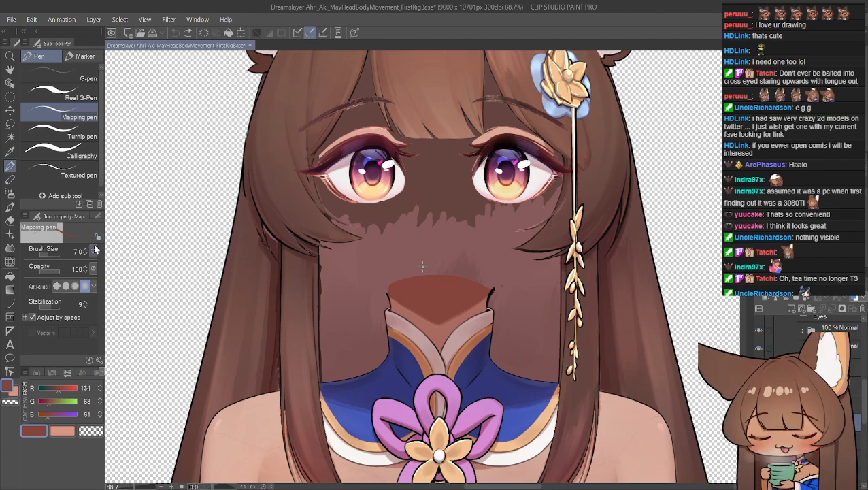
{"action": "left_click", "coordinate": [85, 250]}
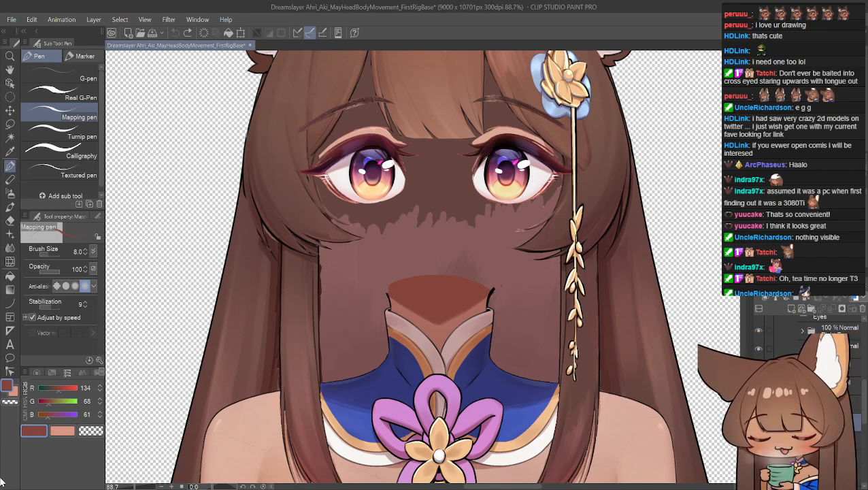
- Try to sketch an outline above the neck's upper edge that extends the neck upward, and undo it
{"action": "left_click", "coordinate": [438, 302]}
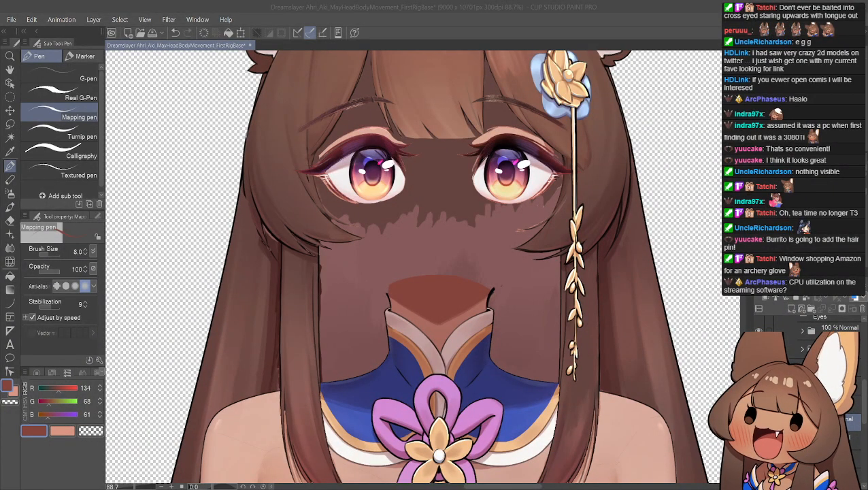
{"action": "left_click", "coordinate": [438, 318]}
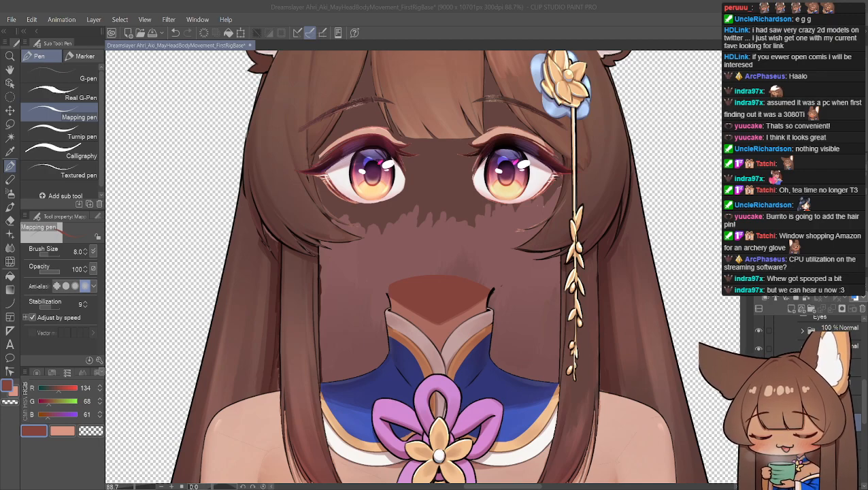
{"action": "left_click", "coordinate": [405, 81]}
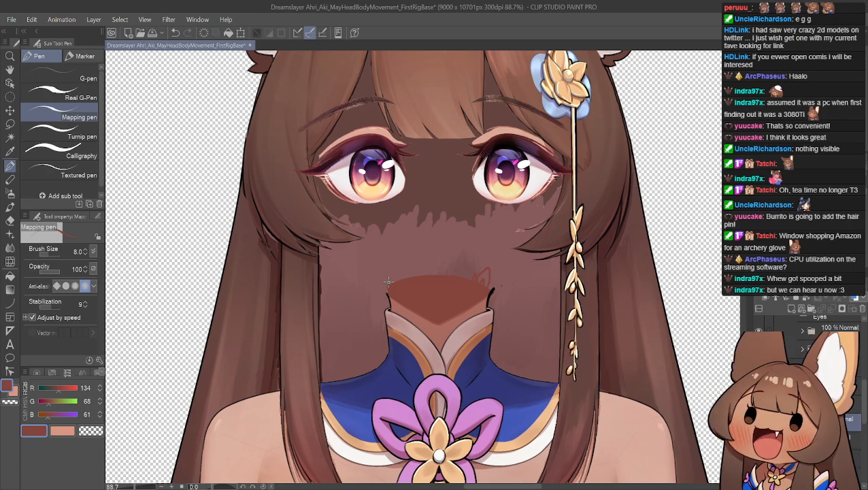
{"action": "left_click_drag", "start_coordinate": [387, 269], "coordinate": [489, 267]}
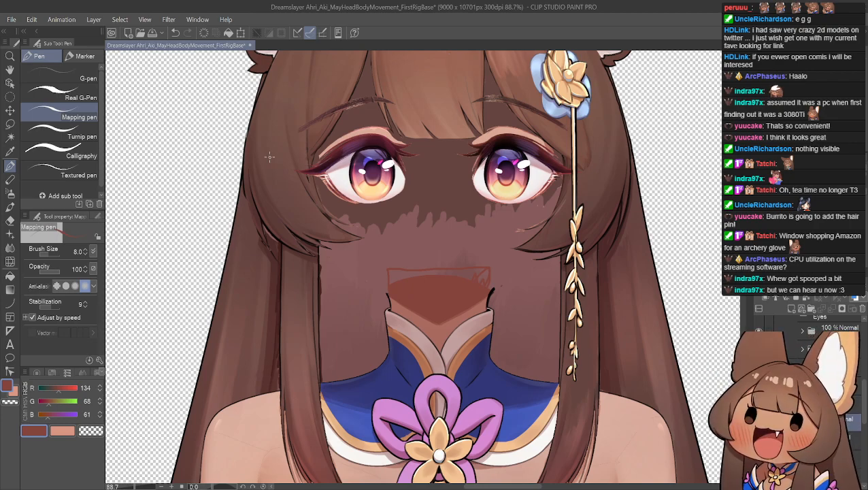
{"action": "key", "text": "ctrl+z"}
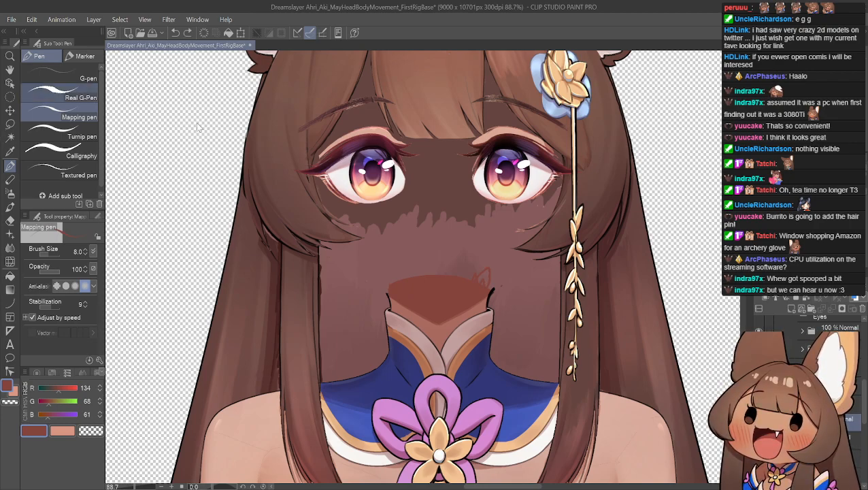
{"action": "key", "text": "ctrl+z"}
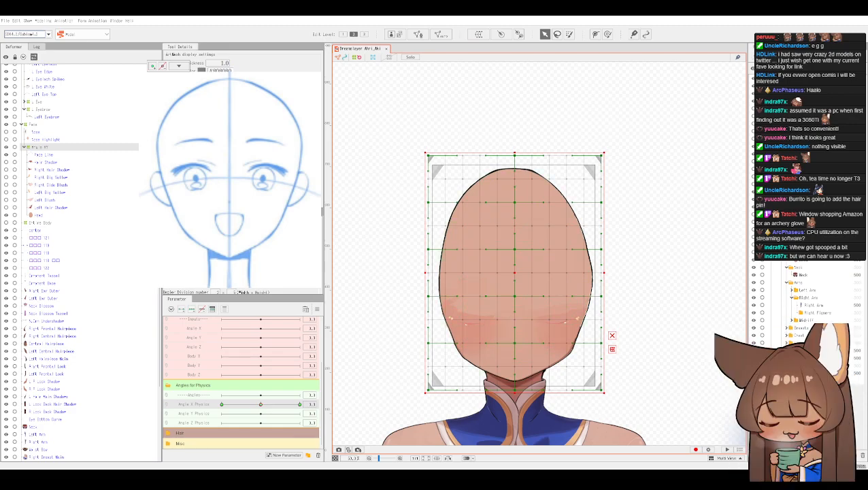
- Switch to Live2D Cubism and try arching the Angle XY deformer by raising the points of its central column
{"action": "left_click_drag", "start_coordinate": [515, 153], "coordinate": [523, 194]}
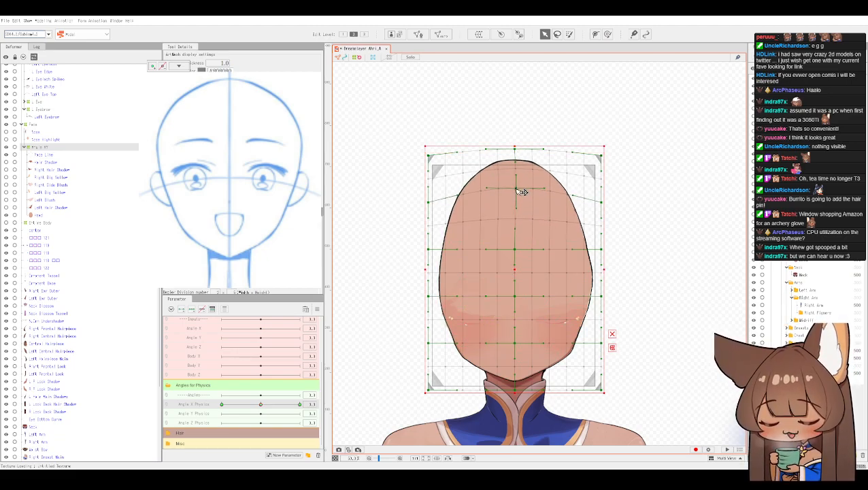
{"action": "left_click_drag", "start_coordinate": [521, 253], "coordinate": [522, 232]}
{"action": "mouse_move", "coordinate": [515, 300]}
{"action": "left_mouse_down"}
{"action": "mouse_move", "coordinate": [515, 282]}
{"action": "mouse_move", "coordinate": [512, 304]}
{"action": "left_mouse_up"}
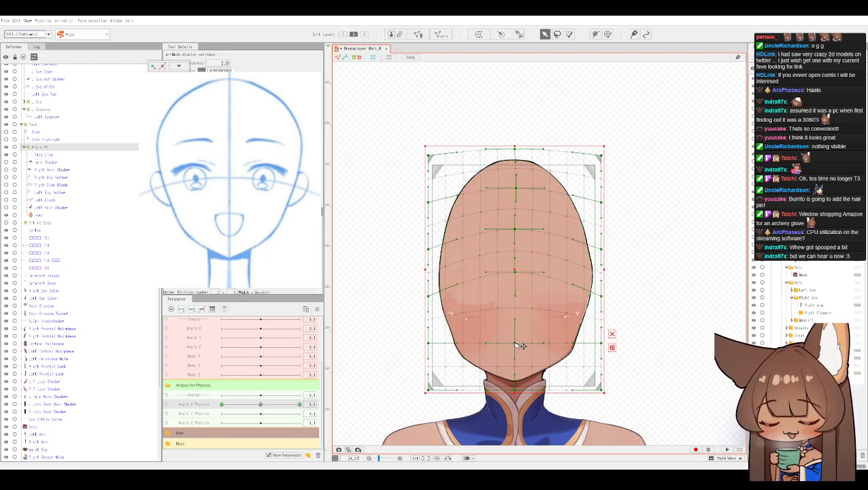
{"action": "left_click_drag", "start_coordinate": [519, 347], "coordinate": [519, 322]}
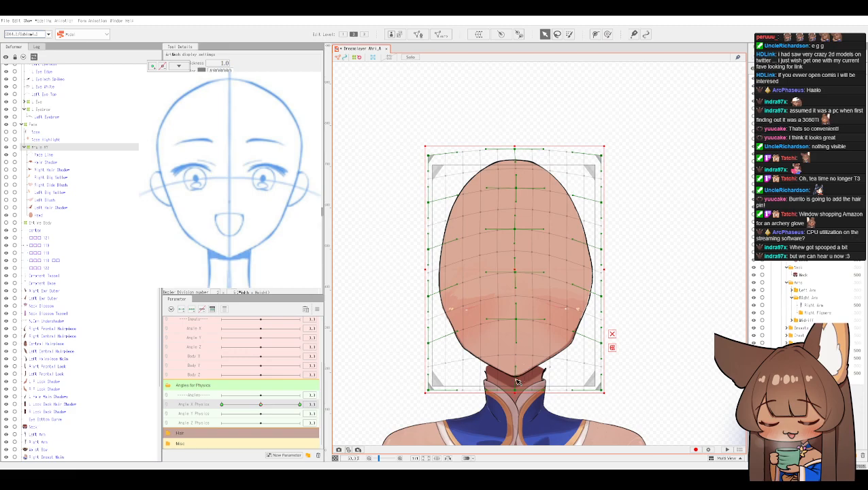
{"action": "left_click_drag", "start_coordinate": [521, 389], "coordinate": [523, 378]}
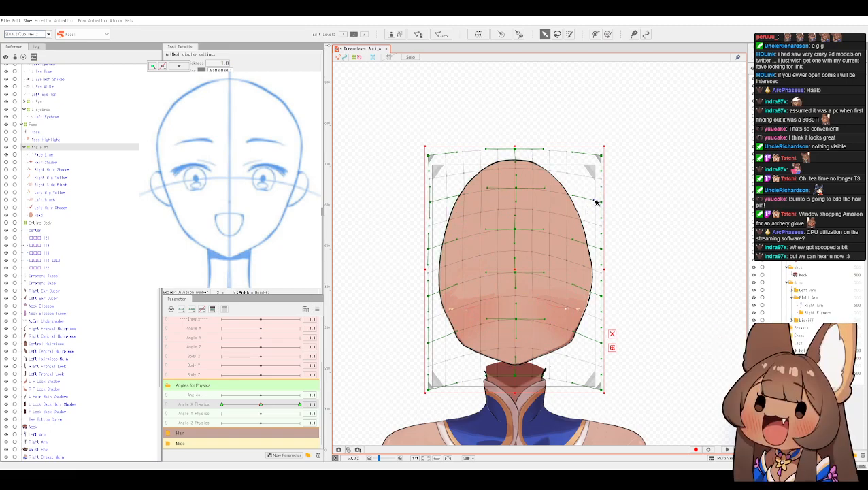
- Try pulling the Angle XY deformer's upper side points and its corners inward to round the grid's outline
{"action": "left_click_drag", "start_coordinate": [608, 206], "coordinate": [601, 195]}
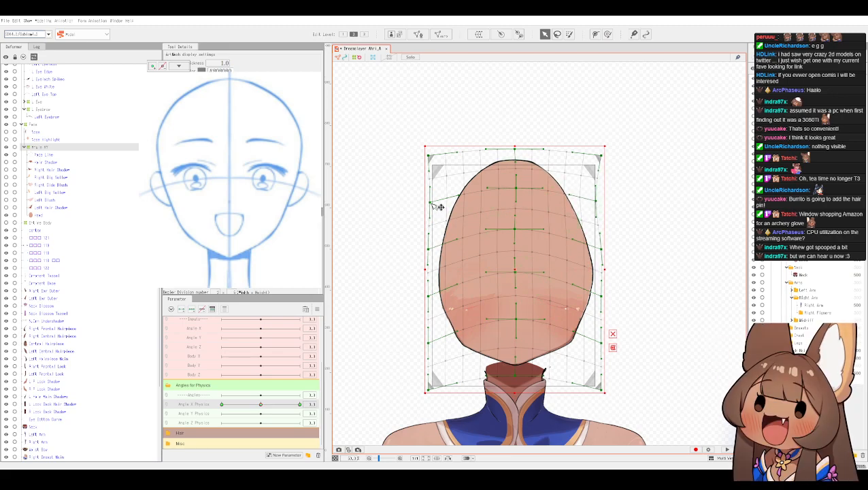
{"action": "left_click_drag", "start_coordinate": [442, 203], "coordinate": [437, 162]}
{"action": "key", "text": "ctrl+z"}
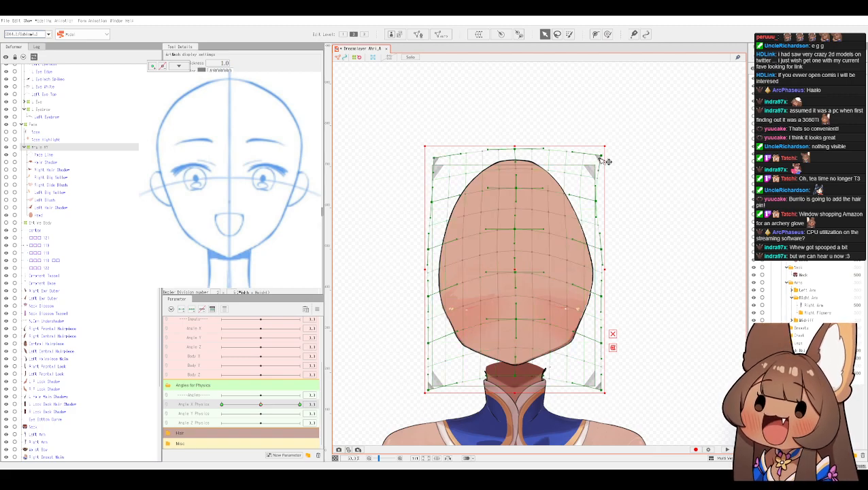
{"action": "left_click_drag", "start_coordinate": [606, 158], "coordinate": [604, 160]}
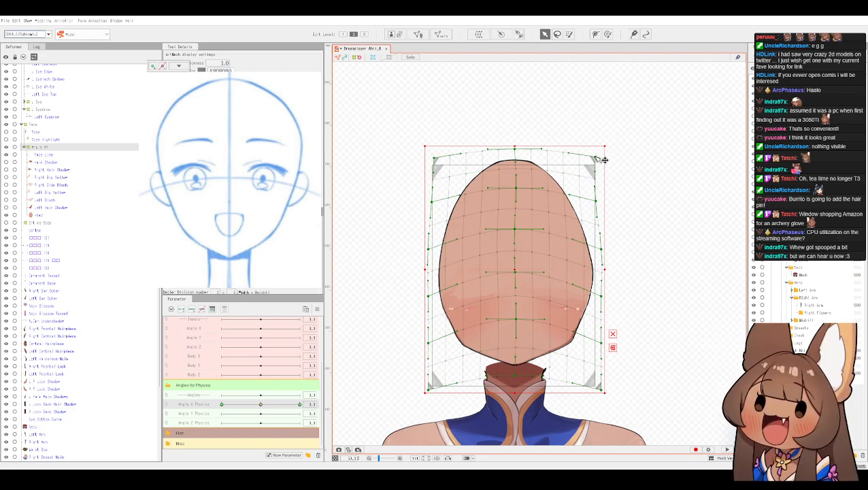
{"action": "key", "text": "ctrl+z"}
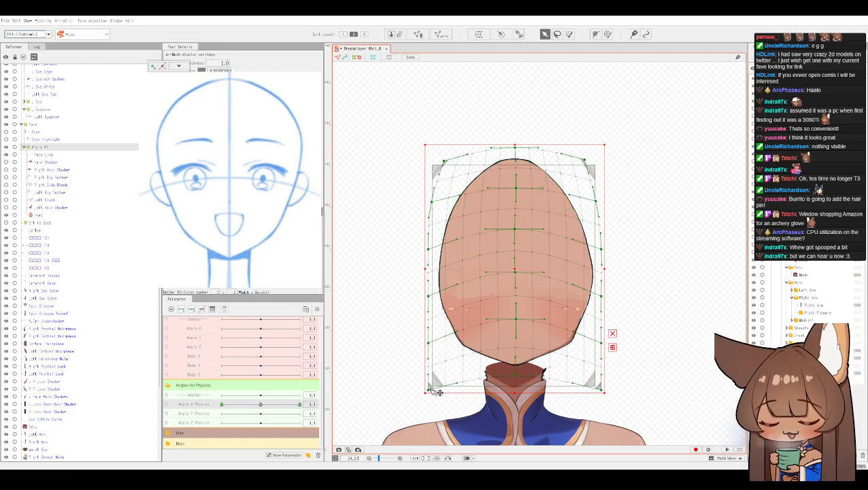
{"action": "left_click_drag", "start_coordinate": [436, 392], "coordinate": [446, 375]}
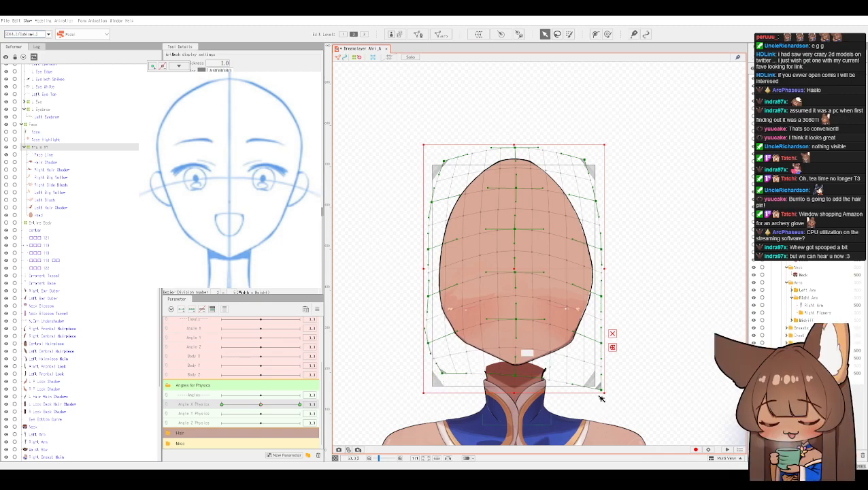
{"action": "left_click_drag", "start_coordinate": [600, 390], "coordinate": [604, 382]}
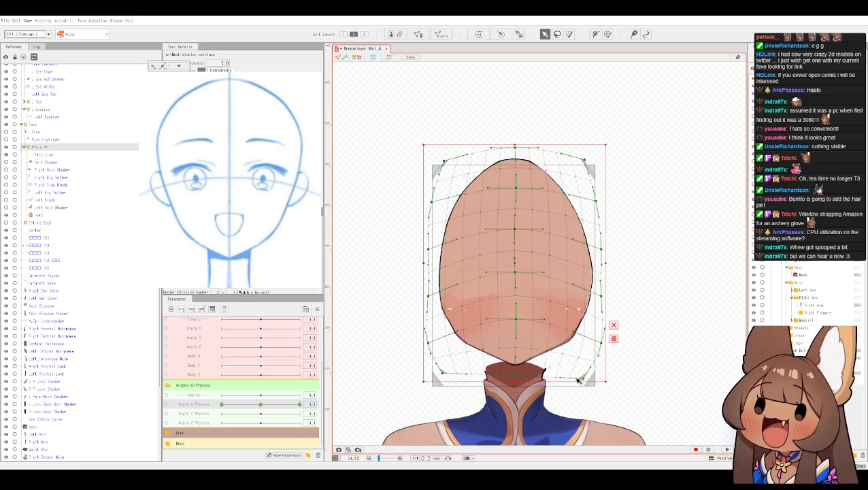
- Check the reshaped head without the deformer grid and undo the corner adjustments
{"action": "left_click", "coordinate": [693, 264]}
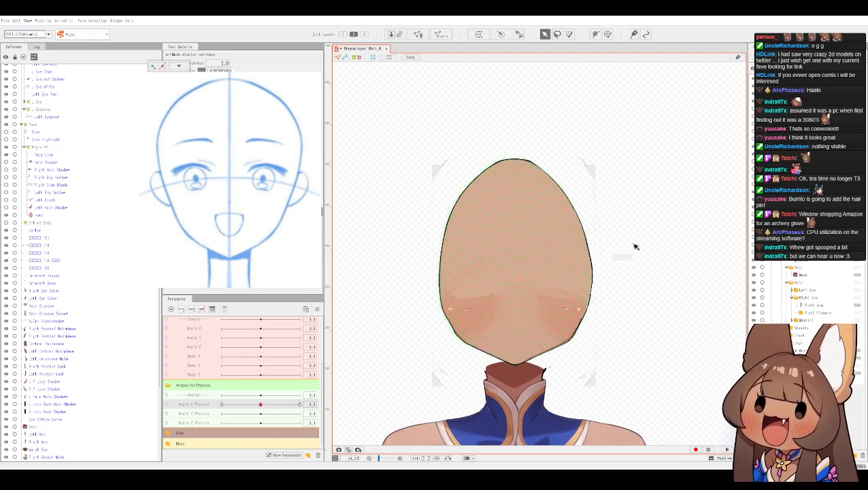
{"action": "left_click", "coordinate": [633, 247]}
{"action": "left_click", "coordinate": [634, 245]}
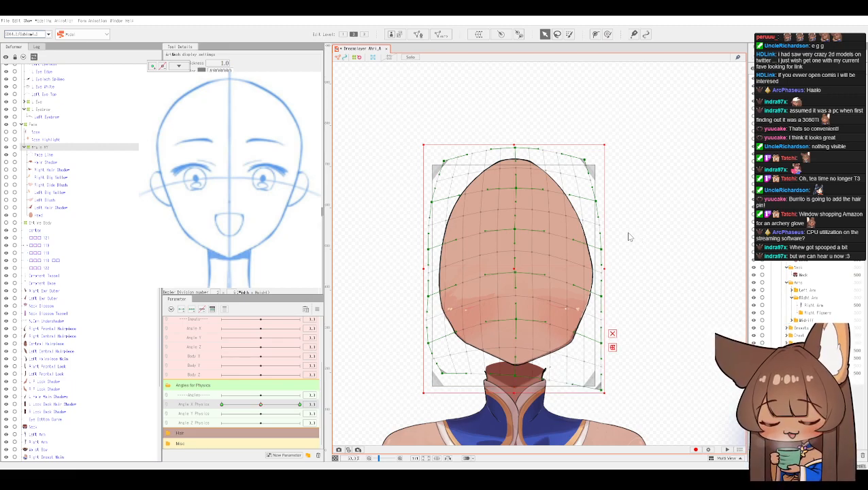
{"action": "key", "text": "ctrl+z"}
{"action": "key", "text": "ctrl+z"}
{"action": "key", "text": "ctrl+z"}
{"action": "left_click", "coordinate": [624, 232]}
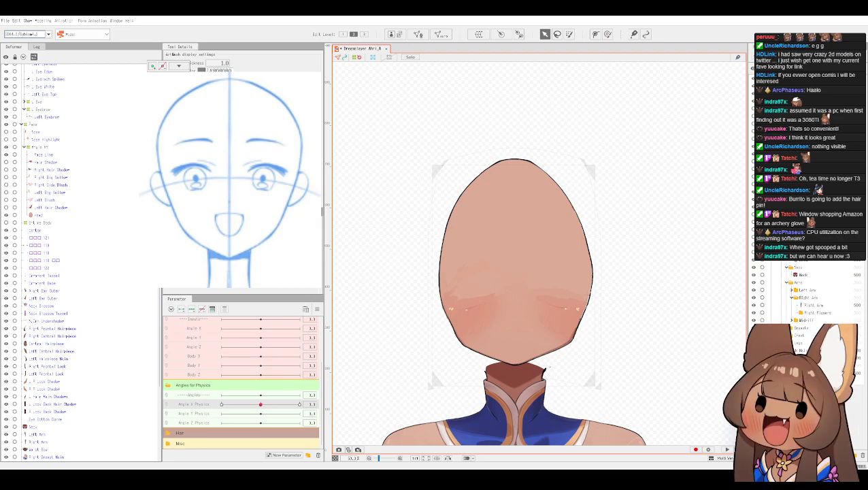
- Undo the remaining Angle XY deformer edits back to its straight, undeformed grid
{"action": "left_click", "coordinate": [489, 230]}
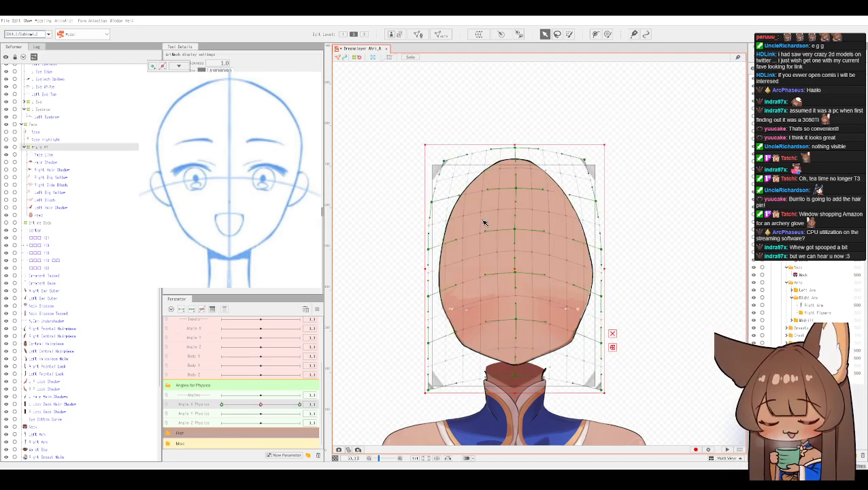
{"action": "key", "text": "ctrl+z"}
{"action": "key", "text": "ctrl+z"}
{"action": "key", "text": "ctrl+z"}
{"action": "key", "text": "ctrl+z"}
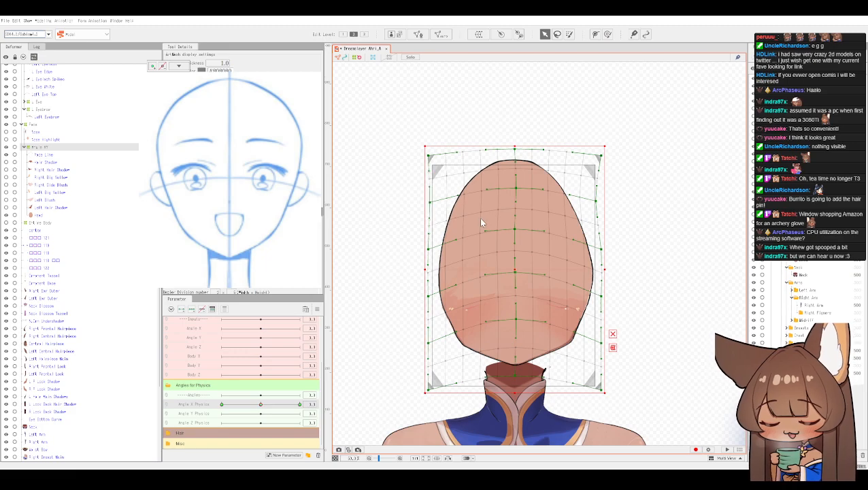
{"action": "key", "text": "ctrl+z"}
{"action": "key", "text": "ctrl+z"}
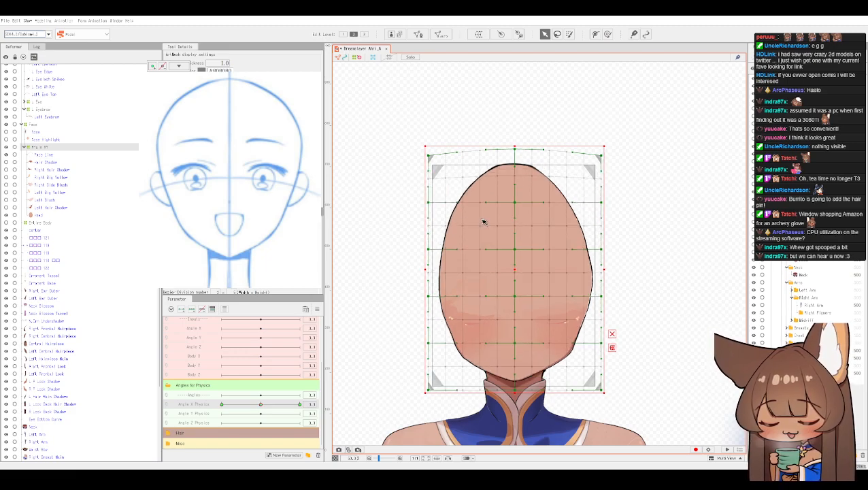
{"action": "key", "text": "ctrl+z"}
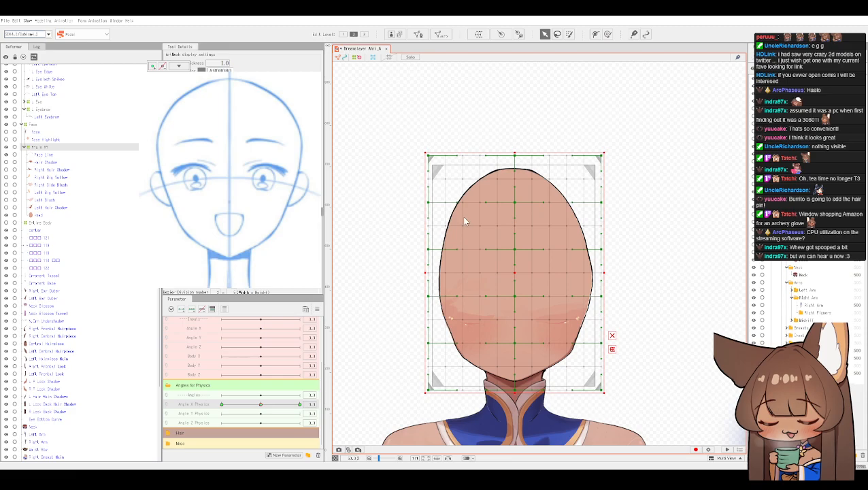
{"action": "key", "text": "ctrl+z"}
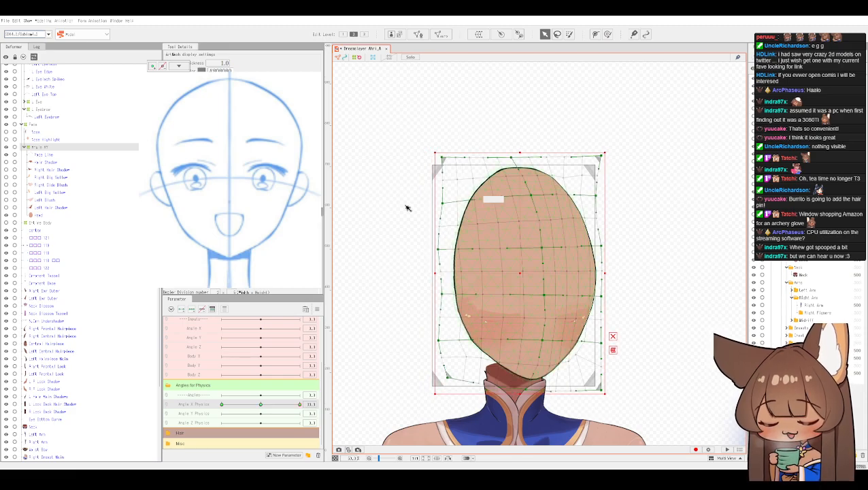
- Compare the head poses along Angle X Physics and step back through the recent Angle XY deformer changes
{"action": "left_click_drag", "start_coordinate": [302, 406], "coordinate": [227, 406]}
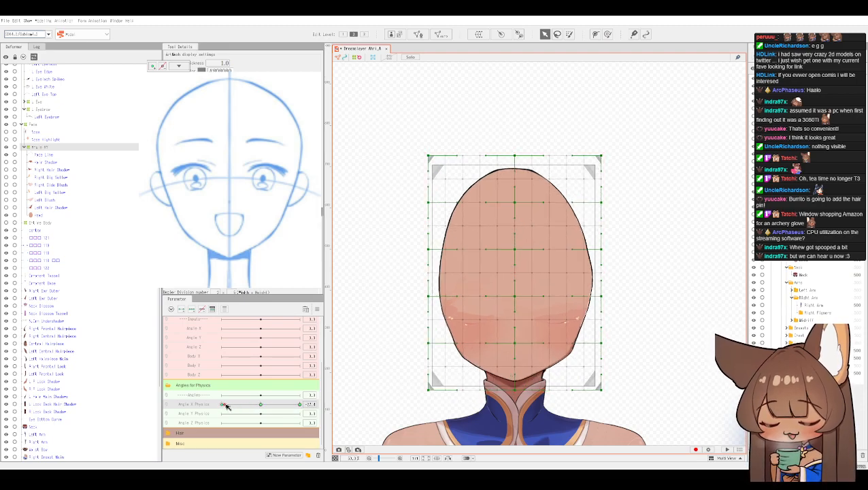
{"action": "left_click", "coordinate": [222, 404]}
{"action": "key", "text": "ctrl+v"}
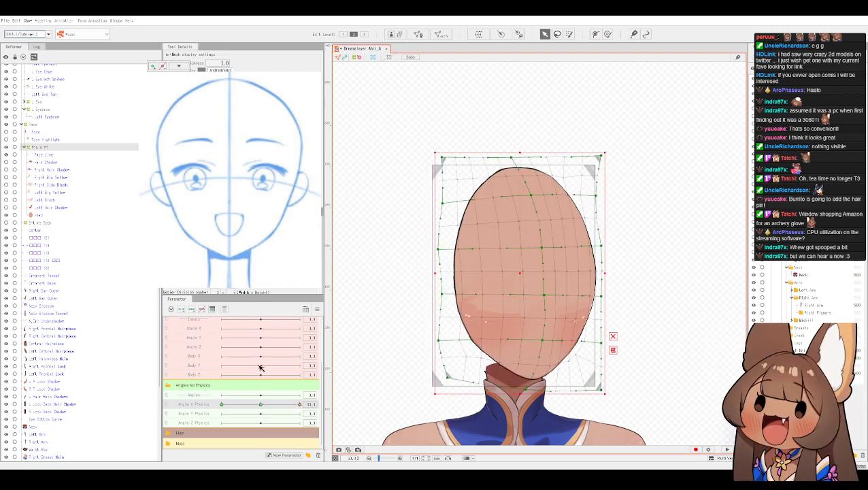
{"action": "key", "text": "ctrl+z"}
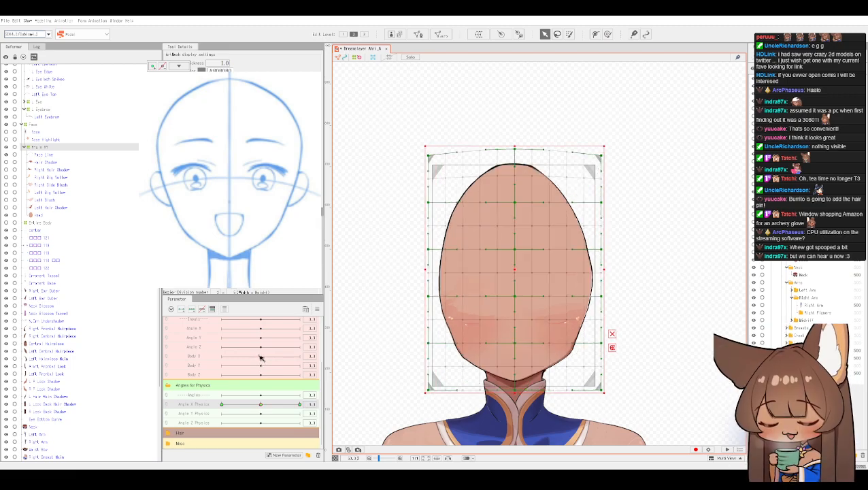
{"action": "key", "text": "ctrl+z"}
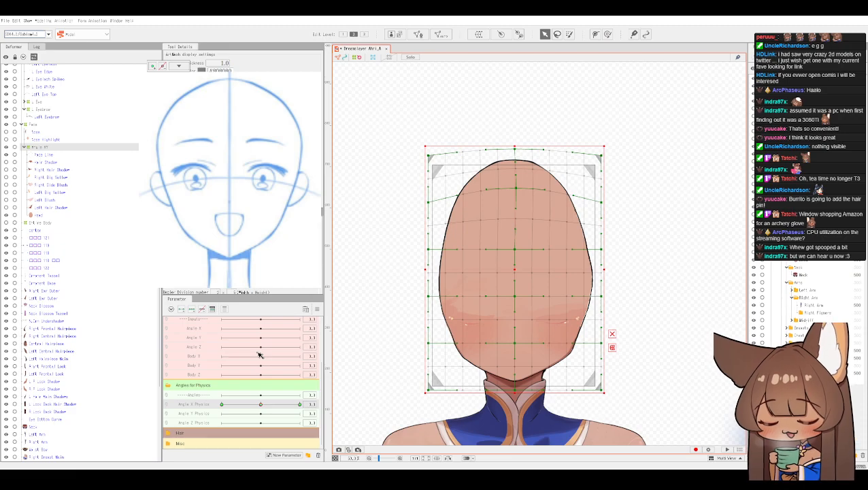
- Undo the raised second row of the Angle XY deformer and return Angle X Physics to its default key
{"action": "mouse_move", "coordinate": [264, 407]}
{"action": "left_mouse_down"}
{"action": "mouse_move", "coordinate": [229, 407]}
{"action": "mouse_move", "coordinate": [264, 409]}
{"action": "left_mouse_up"}
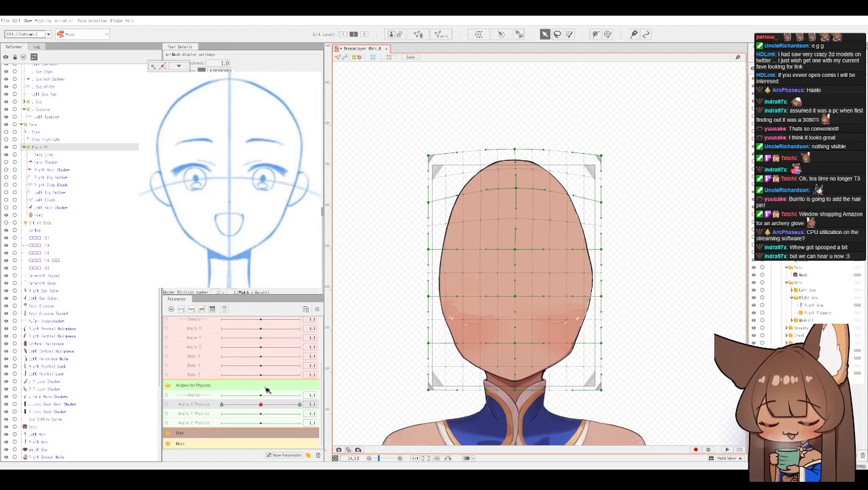
{"action": "key", "text": "ctrl+z"}
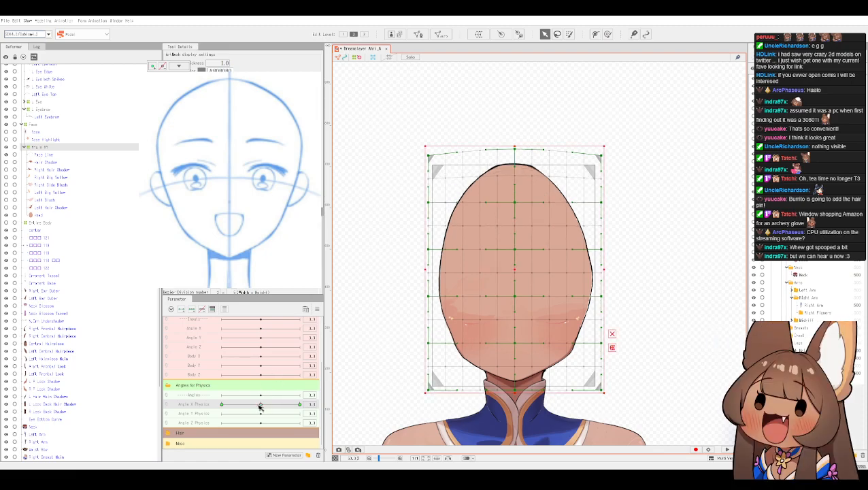
{"action": "left_click_drag", "start_coordinate": [241, 407], "coordinate": [264, 408]}
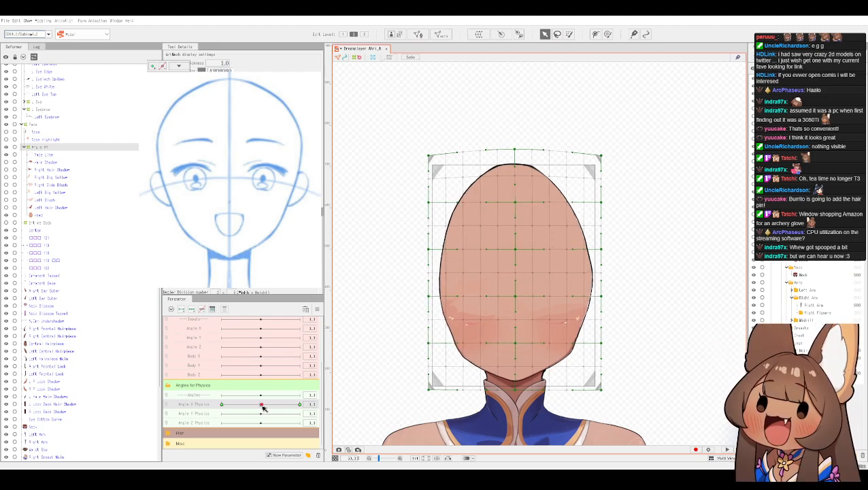
{"action": "left_click", "coordinate": [309, 404]}
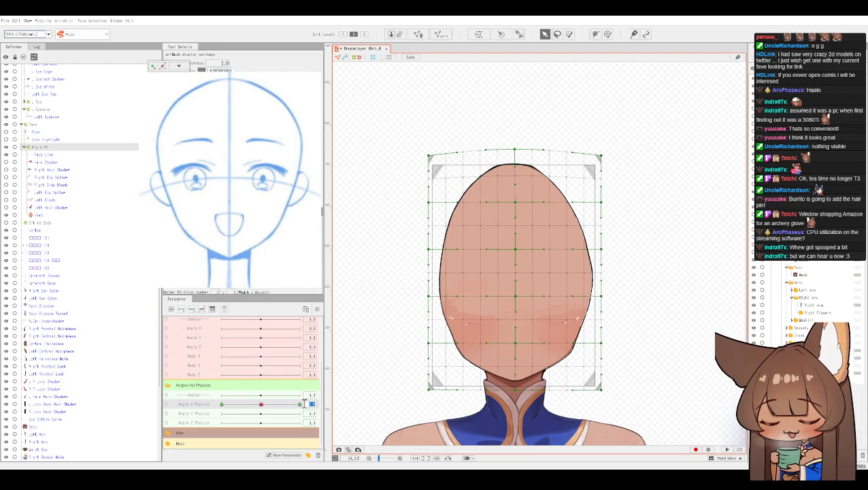
{"action": "left_click", "coordinate": [299, 404]}
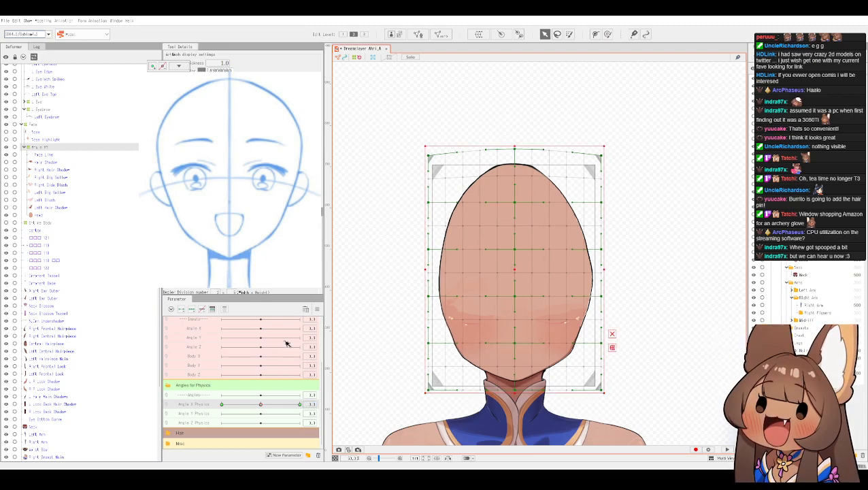
- Add three keys to Angle Y Physics and arch the Angle XY deformer at the maximum key by raising its central column of points
{"action": "left_click", "coordinate": [201, 414]}
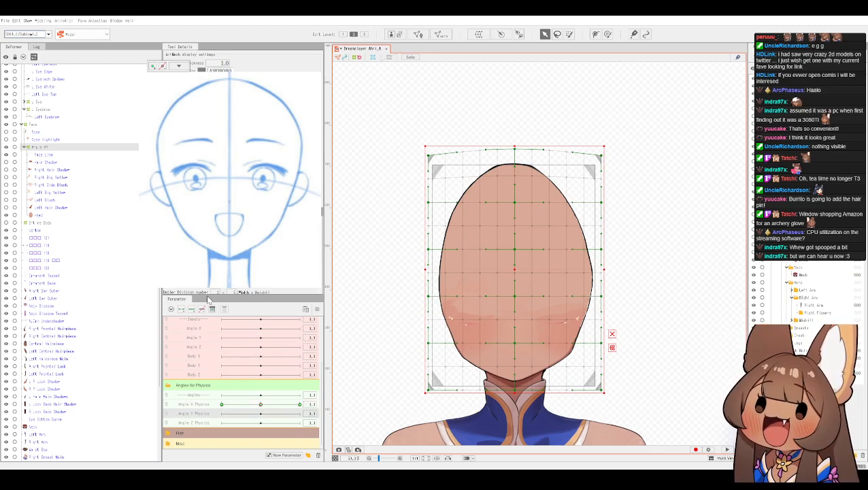
{"action": "left_click", "coordinate": [191, 309]}
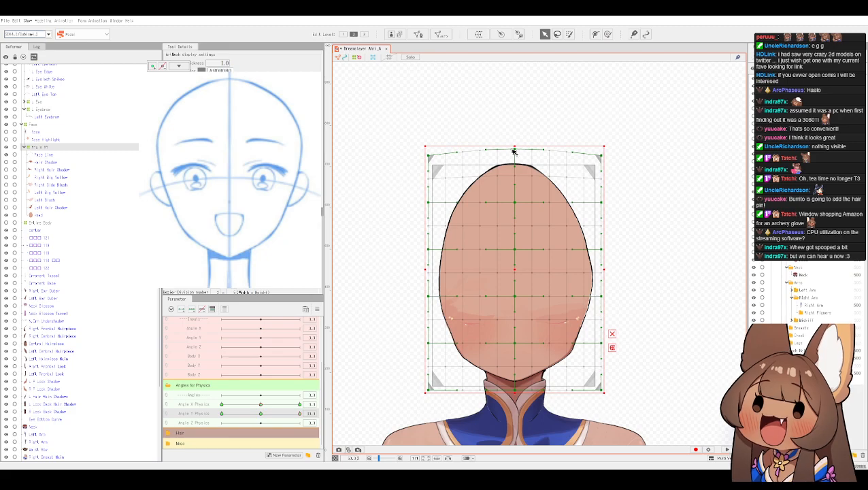
{"action": "left_click_drag", "start_coordinate": [515, 150], "coordinate": [516, 141]}
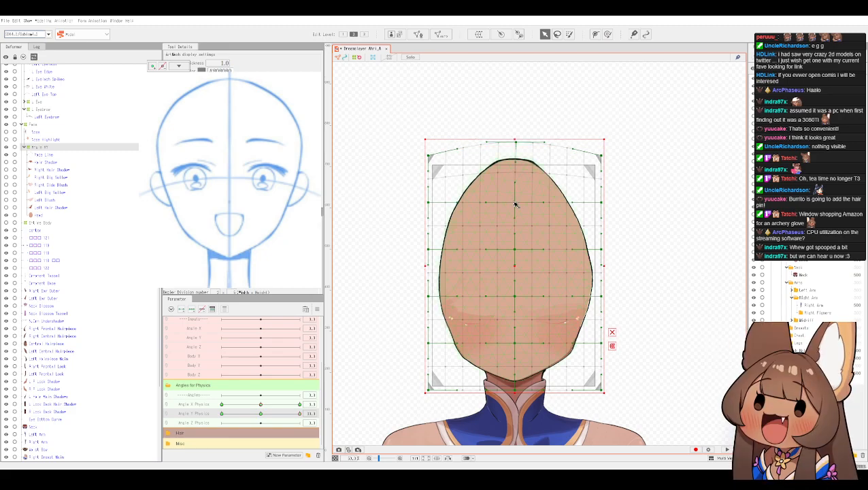
{"action": "left_click_drag", "start_coordinate": [522, 207], "coordinate": [523, 194]}
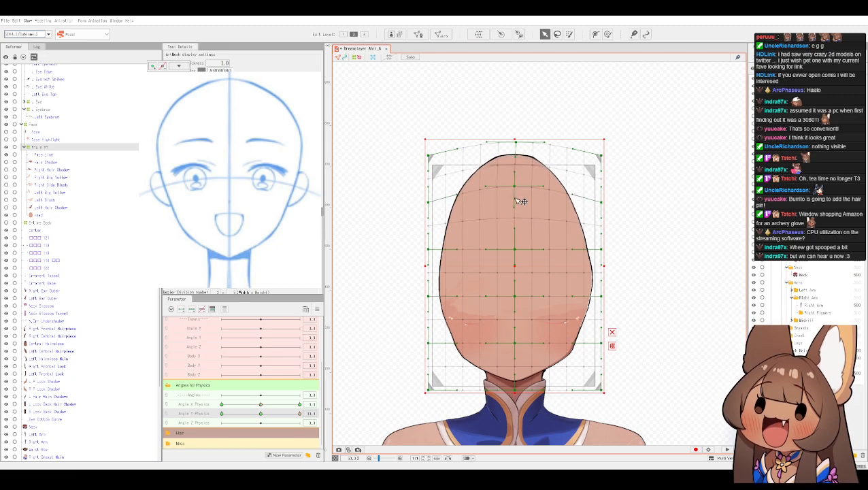
{"action": "left_click_drag", "start_coordinate": [523, 255], "coordinate": [523, 233]}
{"action": "left_click_drag", "start_coordinate": [521, 298], "coordinate": [521, 275]}
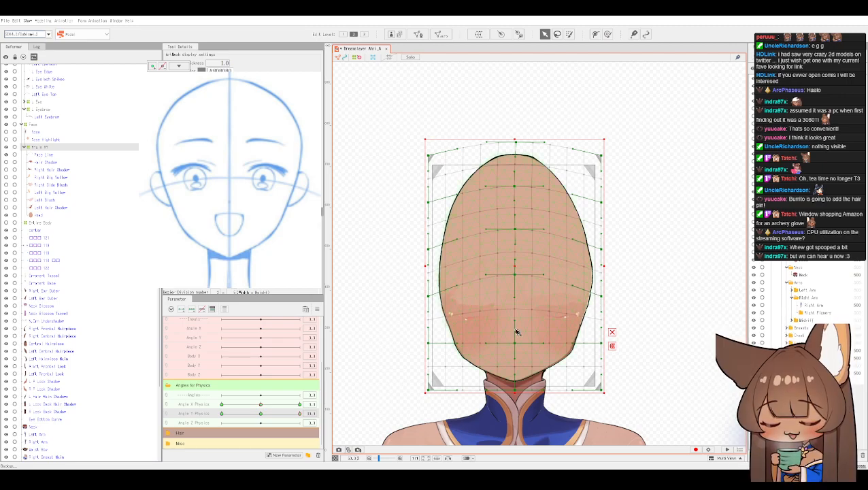
{"action": "left_click_drag", "start_coordinate": [521, 348], "coordinate": [521, 326]}
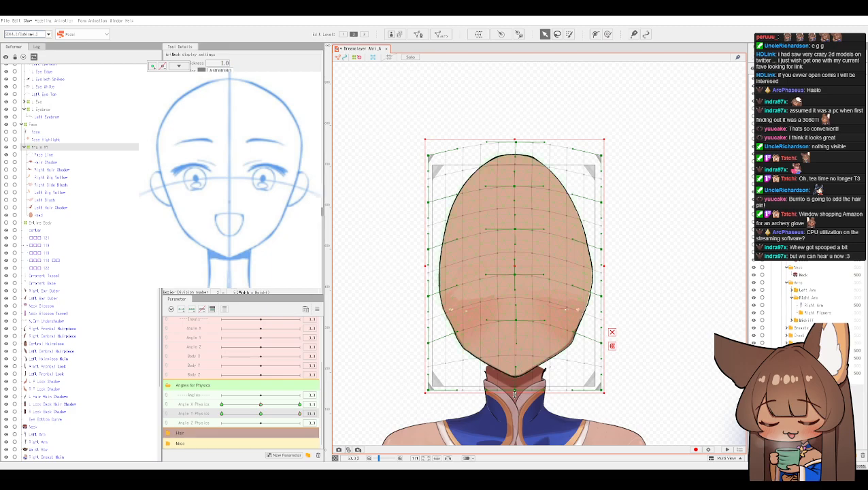
{"action": "left_click_drag", "start_coordinate": [517, 390], "coordinate": [516, 372]}
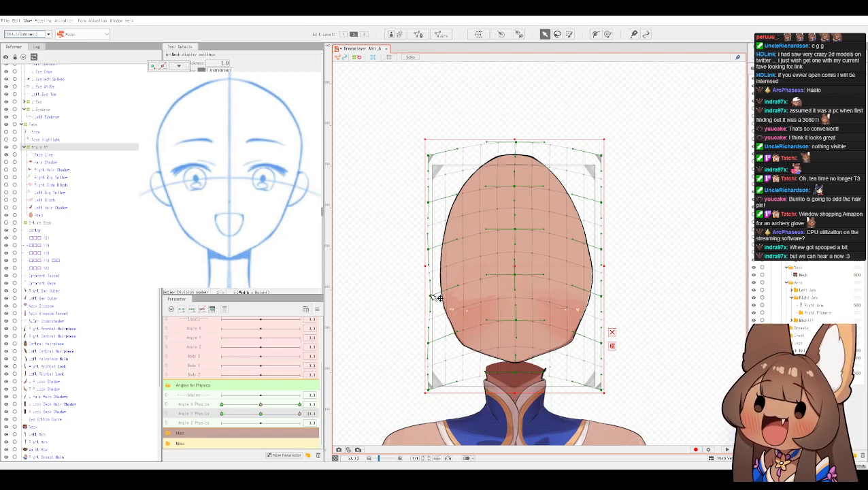
- Pull the Angle XY deformer's top corners and upper side points inward, and raise its top centre point slightly
{"action": "left_click_drag", "start_coordinate": [430, 203], "coordinate": [434, 202]}
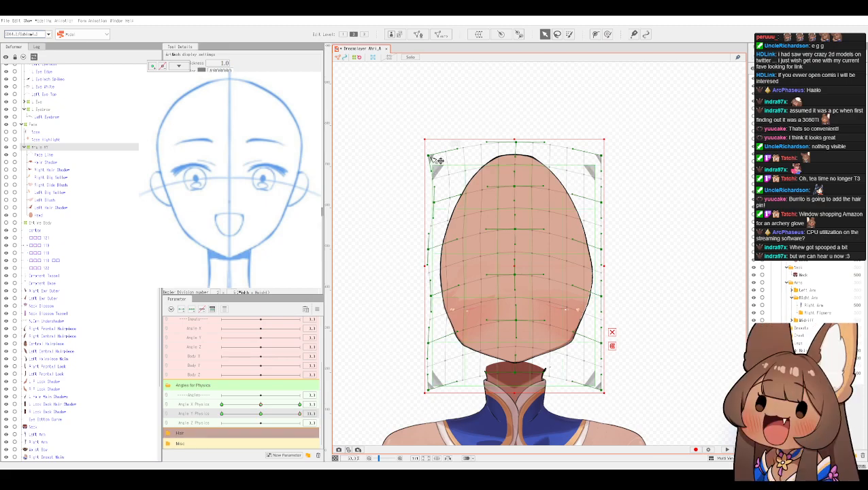
{"action": "left_click_drag", "start_coordinate": [432, 155], "coordinate": [441, 156]}
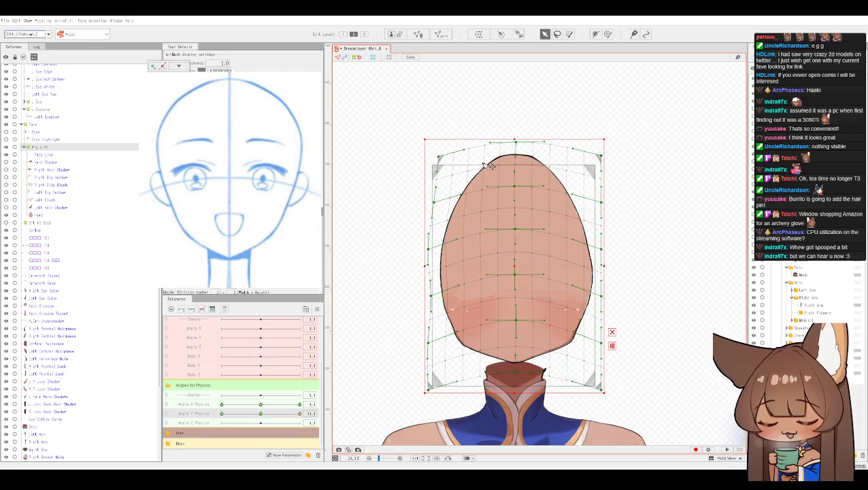
{"action": "left_click_drag", "start_coordinate": [603, 160], "coordinate": [591, 162]}
{"action": "left_click_drag", "start_coordinate": [516, 144], "coordinate": [518, 141]}
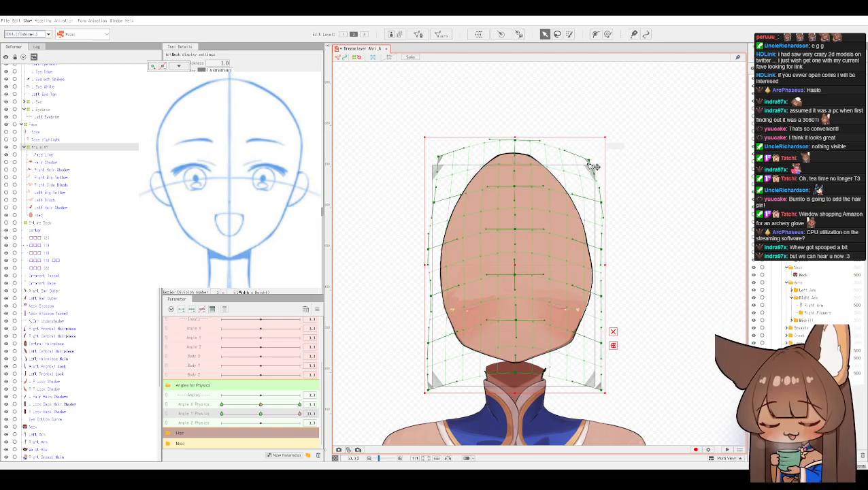
{"action": "left_click_drag", "start_coordinate": [590, 162], "coordinate": [586, 163]}
{"action": "left_click_drag", "start_coordinate": [605, 201], "coordinate": [602, 202]}
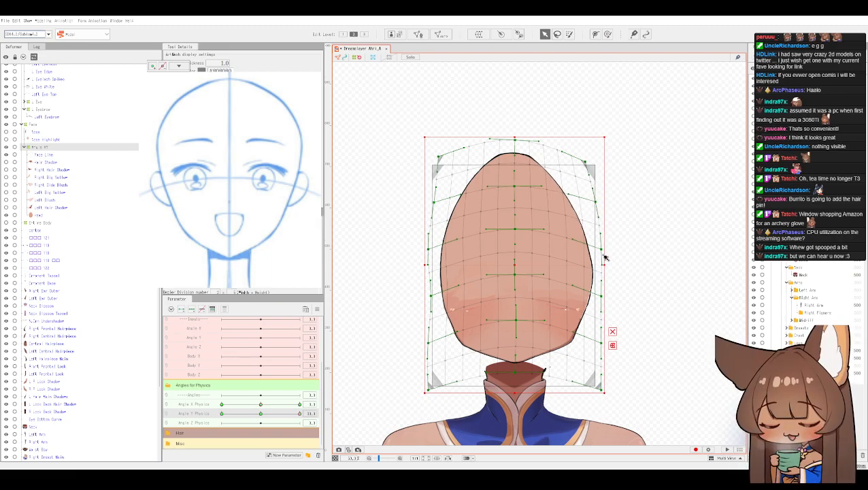
- Pull the deformer's remaining right-side points and both bottom corners inward to round the looking-up head's outline
{"action": "left_click_drag", "start_coordinate": [606, 252], "coordinate": [602, 252]}
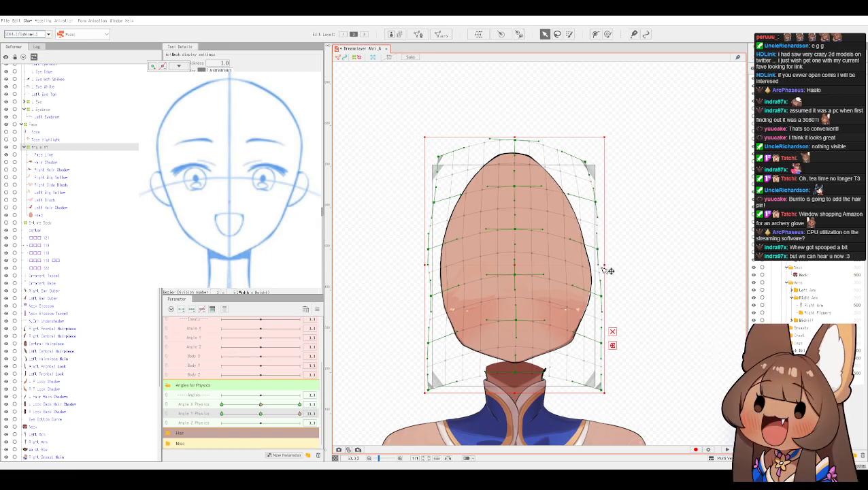
{"action": "left_click_drag", "start_coordinate": [609, 297], "coordinate": [605, 300]}
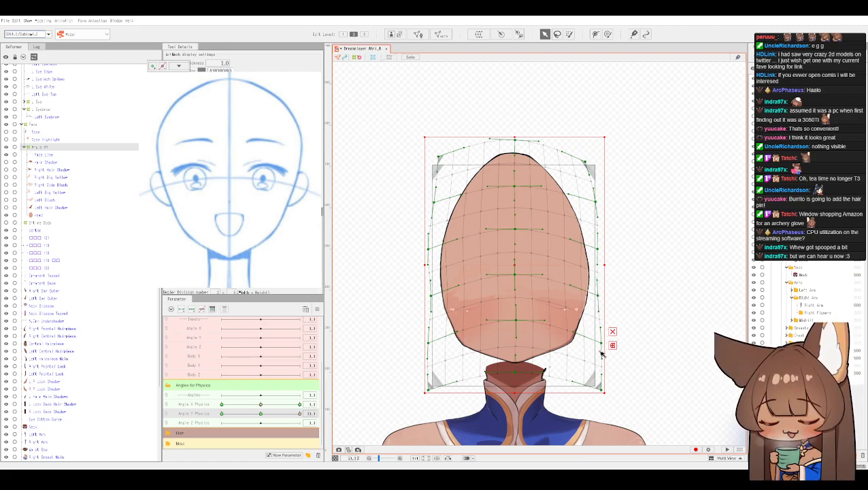
{"action": "left_click_drag", "start_coordinate": [605, 345], "coordinate": [602, 346]}
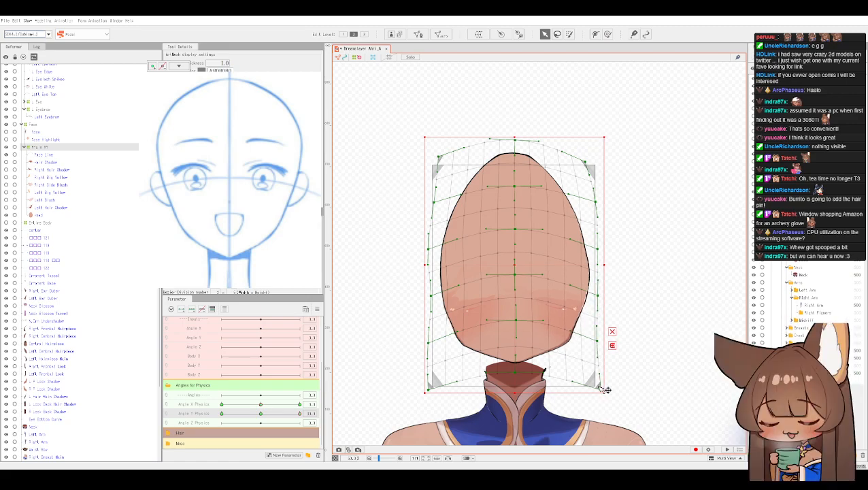
{"action": "left_click_drag", "start_coordinate": [605, 389], "coordinate": [601, 390]}
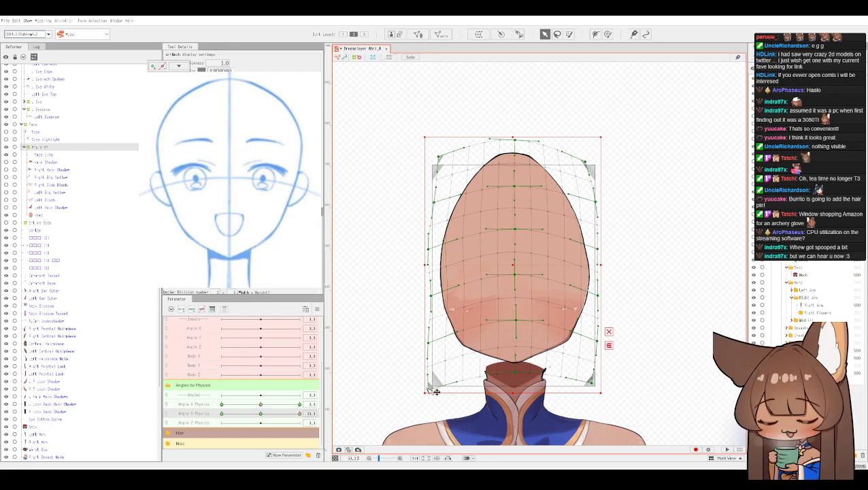
{"action": "left_click_drag", "start_coordinate": [430, 388], "coordinate": [442, 381]}
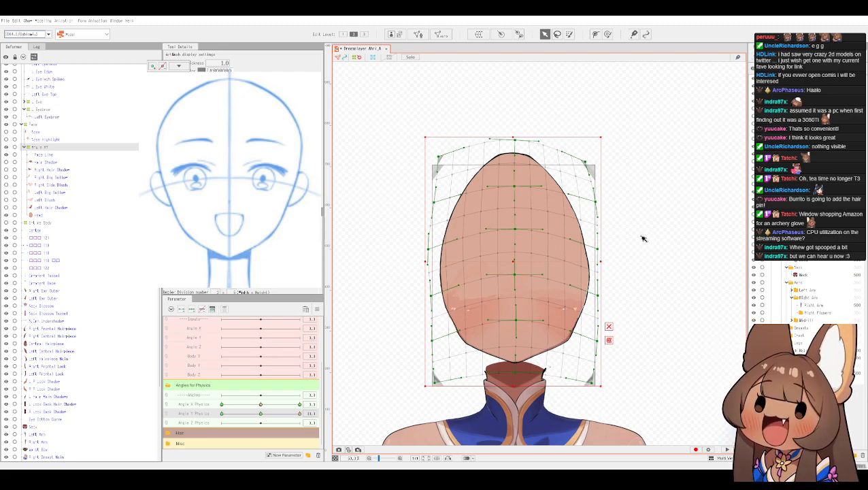
- Scrub Angle Y Physics between its default and maximum keys to check the head's looking-up movement
{"action": "scroll", "coordinate": [640, 240], "scroll_direction": "down", "scroll_amount": 2}
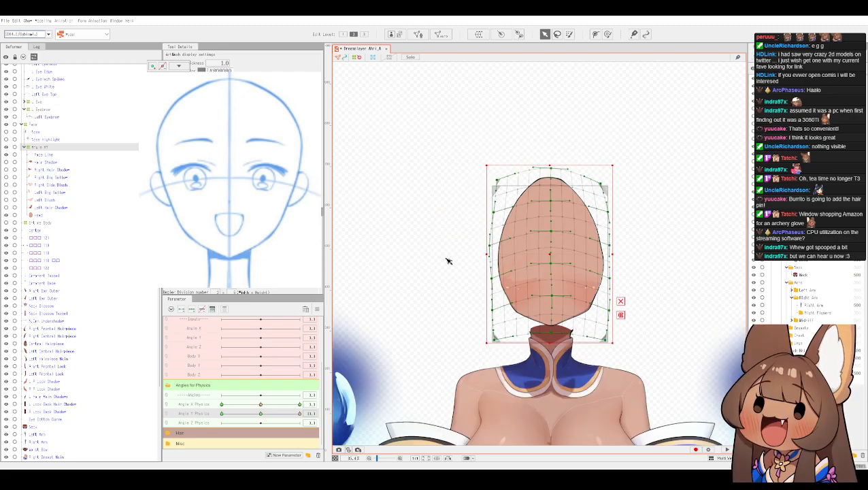
{"action": "left_click", "coordinate": [300, 414]}
{"action": "left_click_drag", "start_coordinate": [301, 416], "coordinate": [262, 421]}
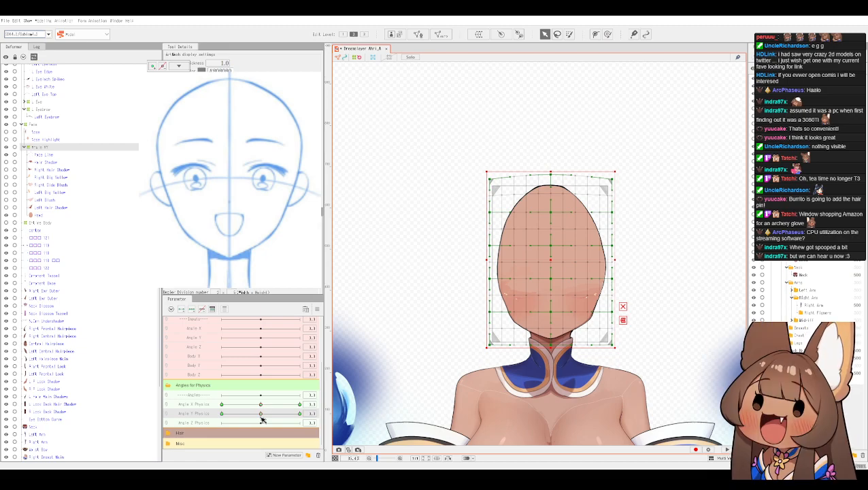
{"action": "left_click_drag", "start_coordinate": [262, 421], "coordinate": [300, 414]}
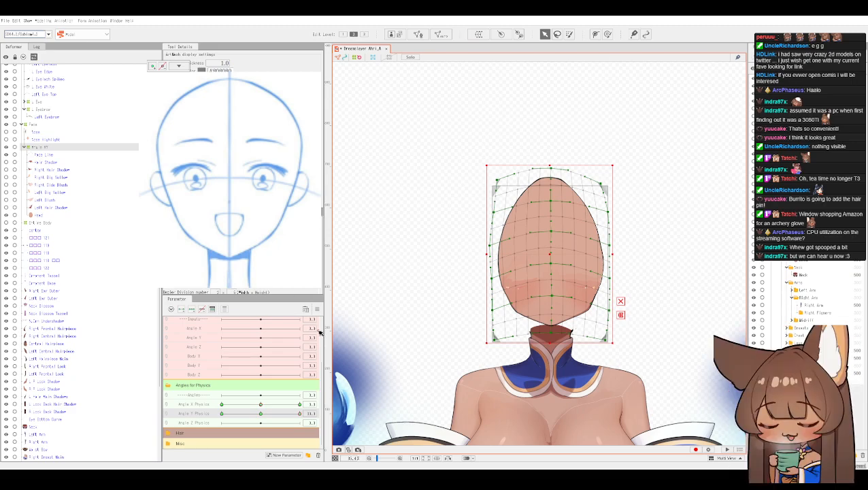
{"action": "left_click_drag", "start_coordinate": [301, 415], "coordinate": [320, 408]}
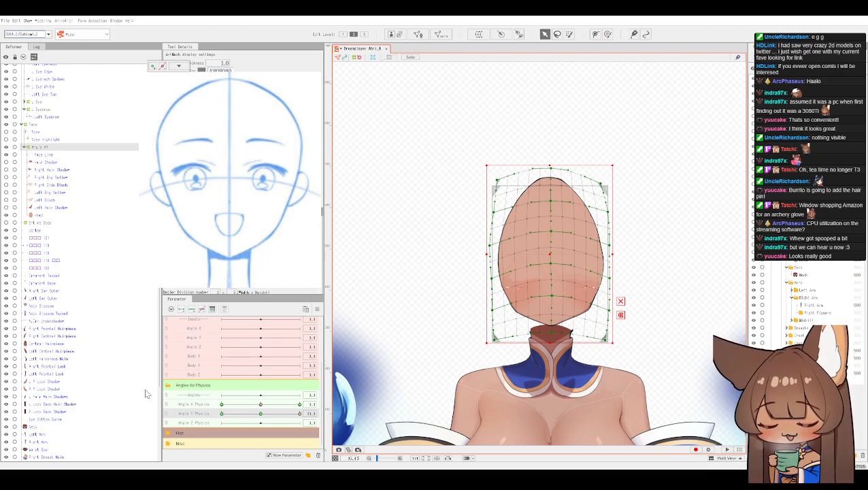
- Apply Reflect Motion to Angle Y Physics to create the opposite, looking-down pose, and preview it at the minimum key
{"action": "left_click", "coordinate": [317, 310]}
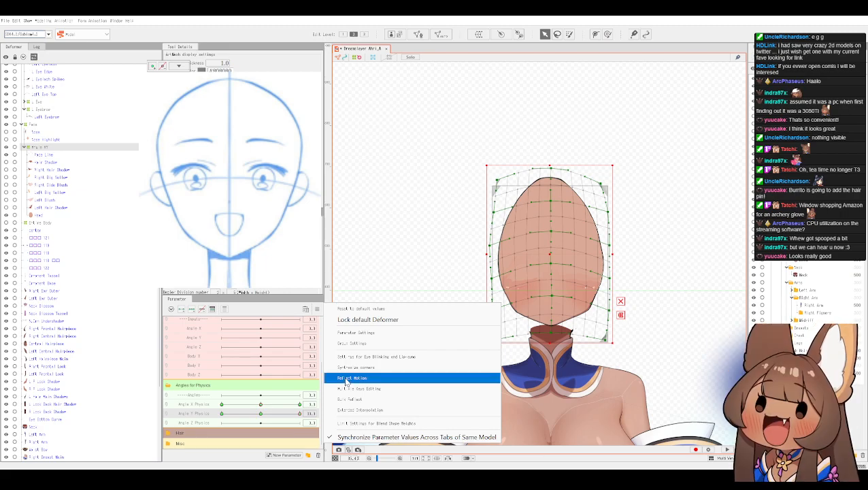
{"action": "left_click", "coordinate": [346, 380]}
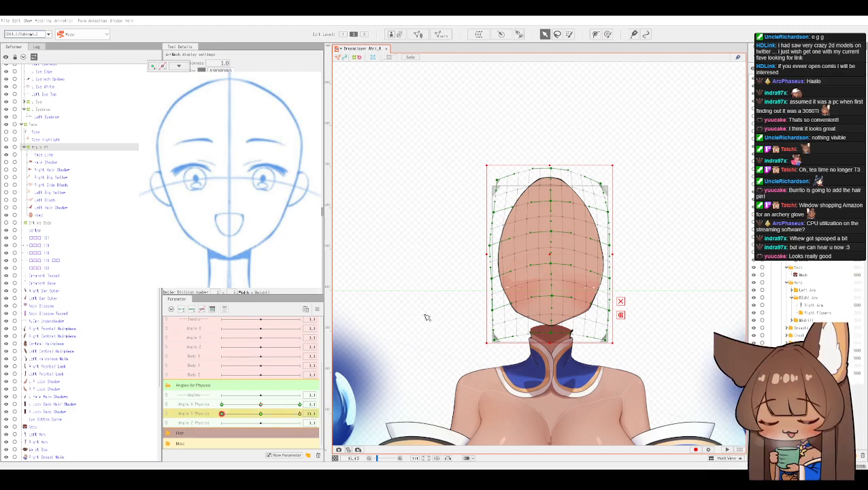
{"action": "left_click_drag", "start_coordinate": [305, 417], "coordinate": [212, 420]}
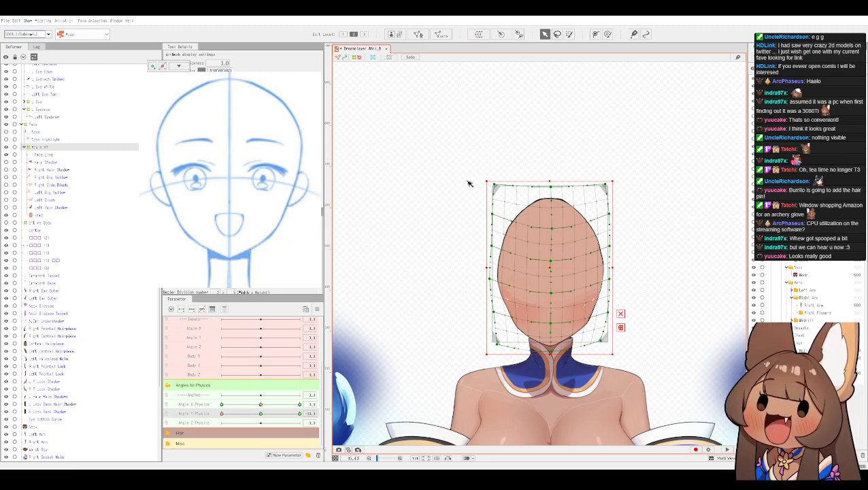
- Select the shoulders artwork and inspect how the chin overlaps the neck and collar at the Angle Y Physics minimum
{"action": "left_click", "coordinate": [575, 379]}
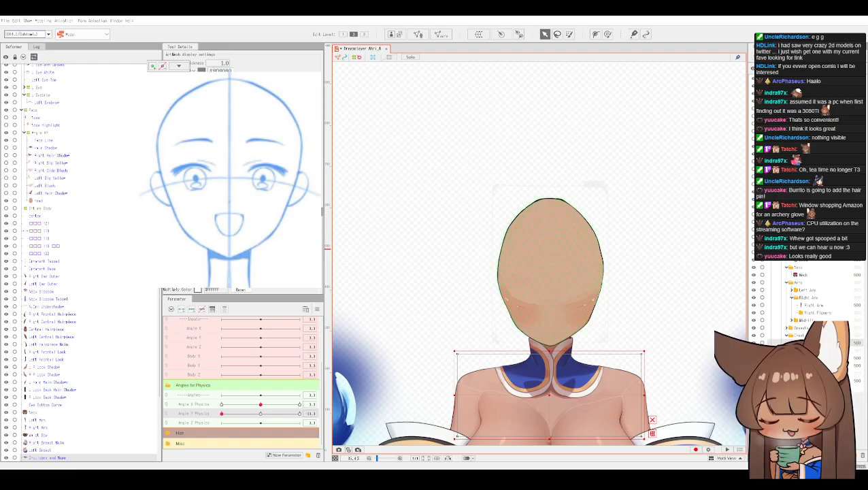
{"action": "left_click_drag", "start_coordinate": [221, 413], "coordinate": [137, 413]}
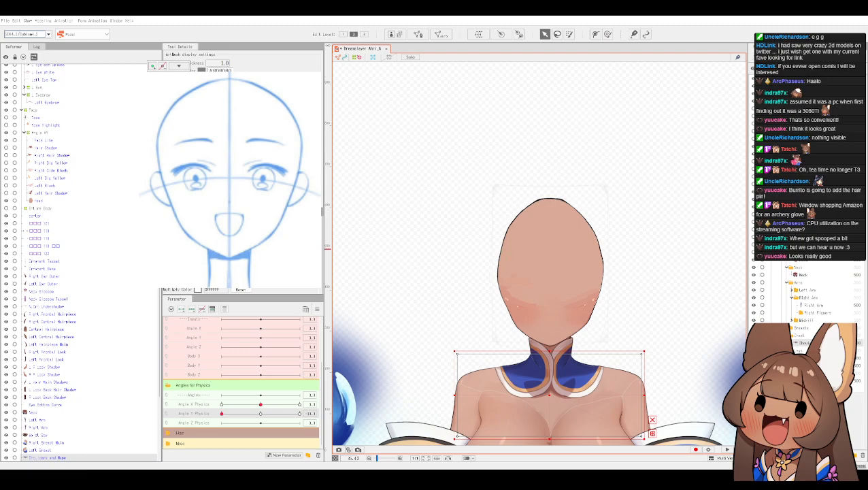
{"action": "scroll", "coordinate": [555, 330], "scroll_direction": "up", "scroll_amount": 3}
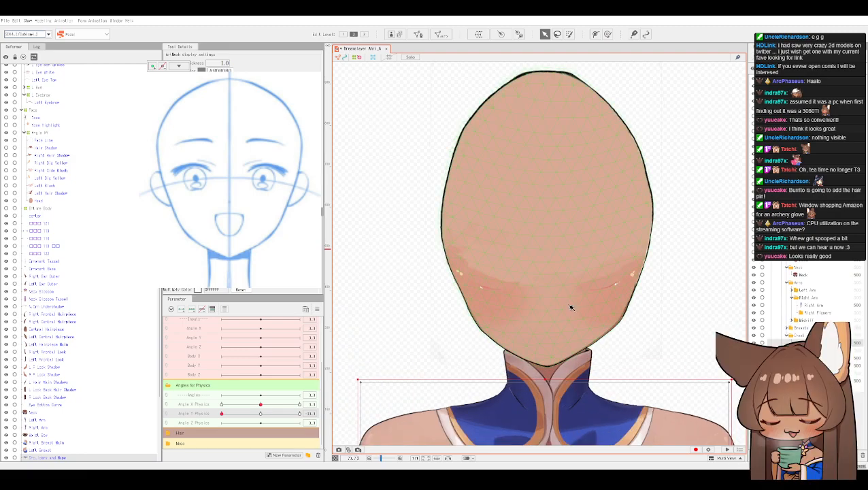
- At the Angle Y Physics minimum, raise the head mesh's deform path points along the chin tip and left jaw, and check the outline without selection markings
{"action": "left_click", "coordinate": [262, 414]}
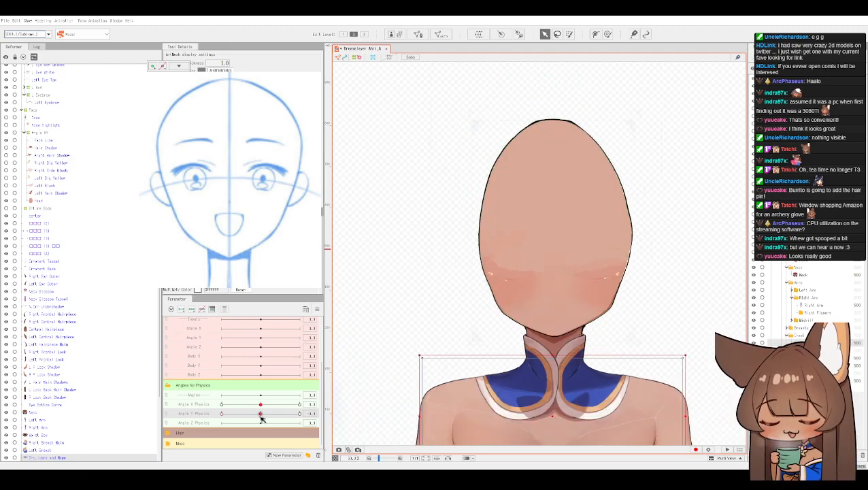
{"action": "left_click", "coordinate": [222, 414]}
{"action": "left_click", "coordinate": [554, 181]}
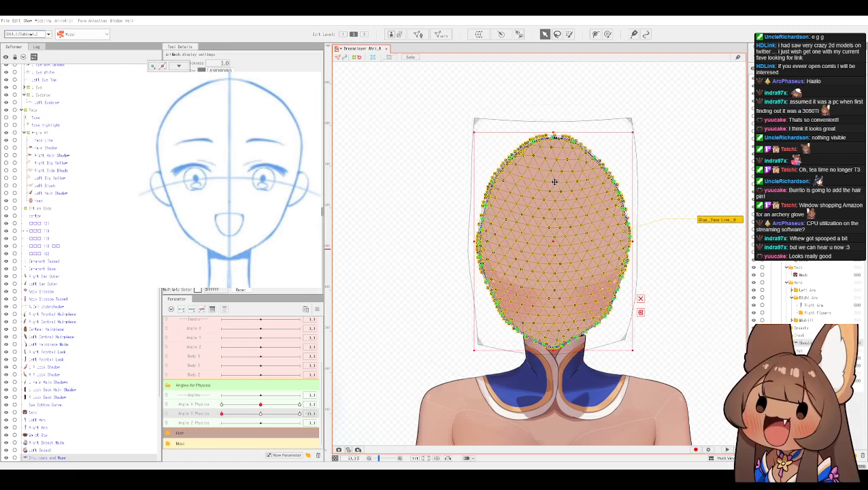
{"action": "scroll", "coordinate": [561, 274], "scroll_direction": "up", "scroll_amount": 2}
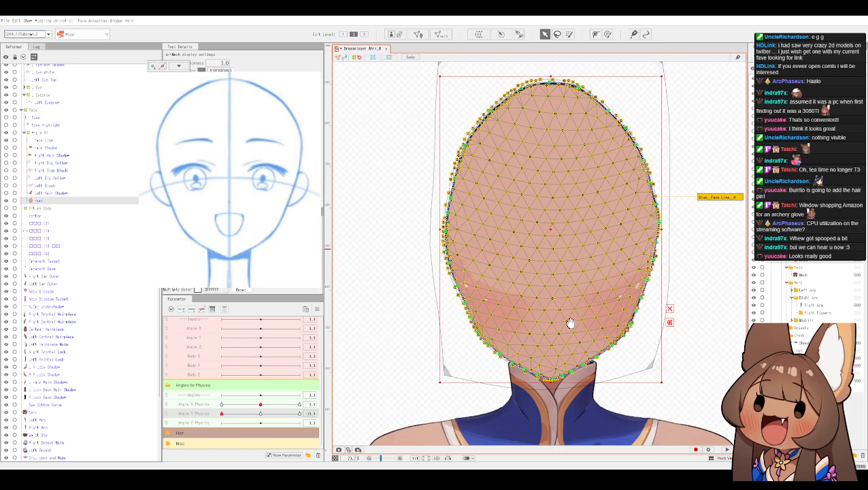
{"action": "scroll", "coordinate": [562, 272], "scroll_direction": "up", "scroll_amount": 4}
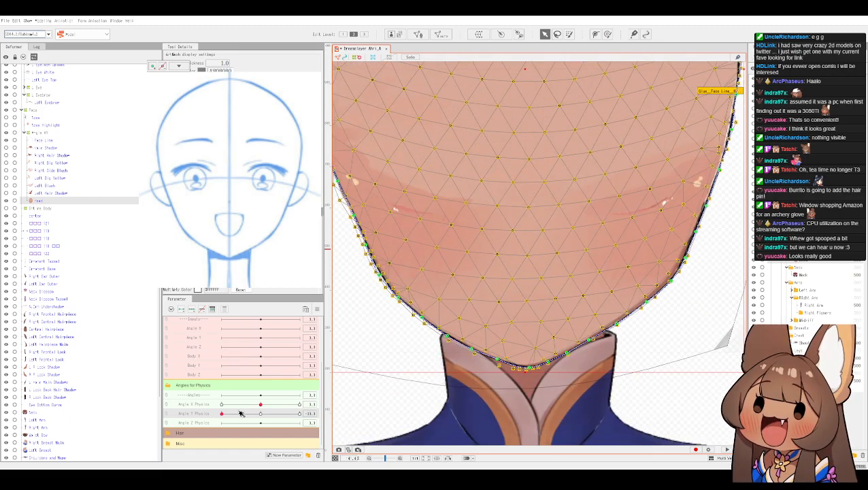
{"action": "left_click", "coordinate": [223, 414]}
{"action": "left_click_drag", "start_coordinate": [224, 417], "coordinate": [222, 414]}
{"action": "left_click_drag", "start_coordinate": [532, 367], "coordinate": [532, 362]}
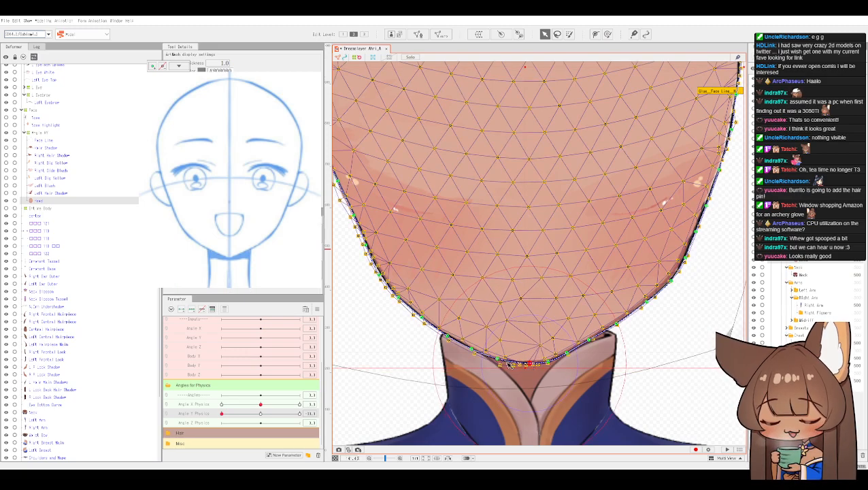
{"action": "left_click_drag", "start_coordinate": [498, 359], "coordinate": [497, 356]}
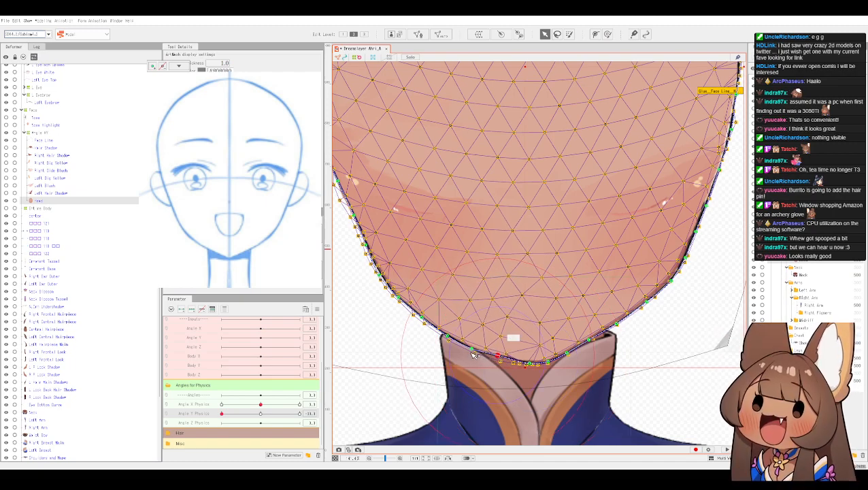
{"action": "left_click_drag", "start_coordinate": [472, 349], "coordinate": [473, 346]}
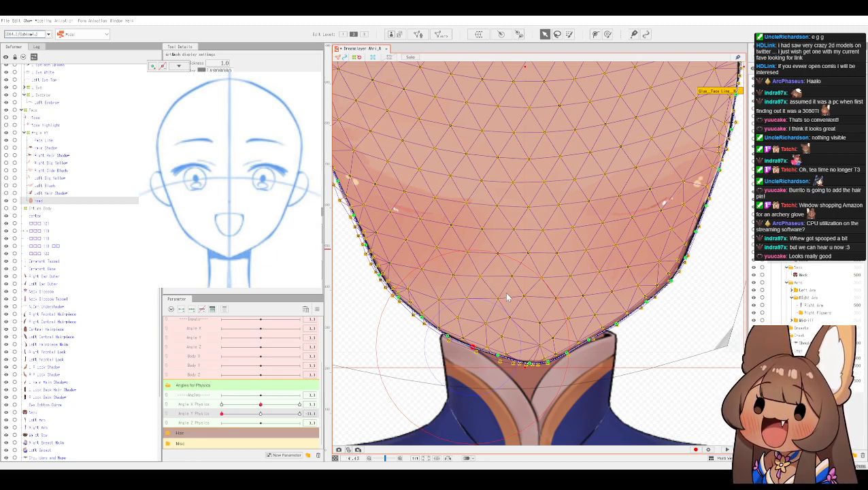
{"action": "key", "text": "ctrl+t"}
{"action": "scroll", "coordinate": [543, 312], "scroll_direction": "down", "scroll_amount": 2}
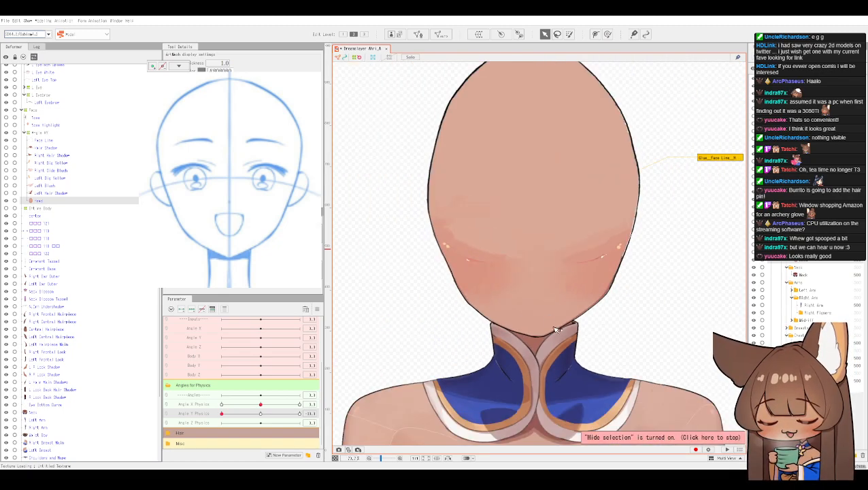
- Shift the chin's center path point left and nudge the neighboring right-side points up to smooth the looking-down jawline
{"action": "key", "text": "ctrl+t"}
{"action": "scroll", "coordinate": [553, 328], "scroll_direction": "up", "scroll_amount": 1}
{"action": "scroll", "coordinate": [544, 329], "scroll_direction": "up", "scroll_amount": 1}
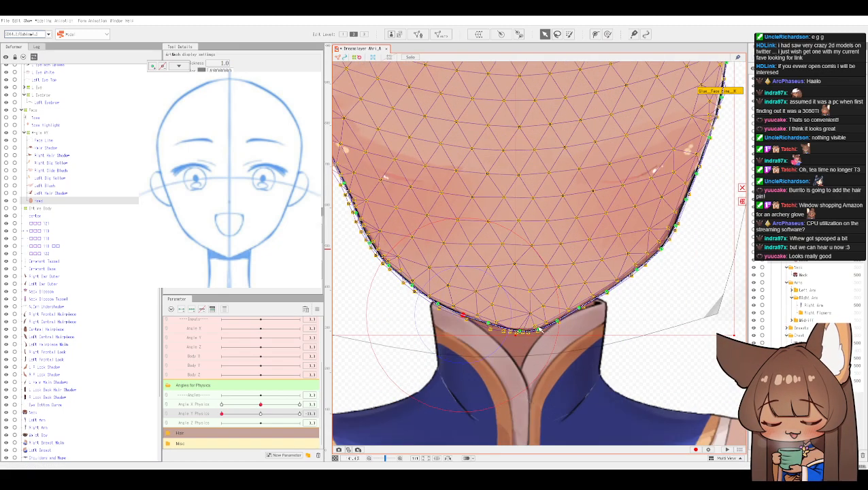
{"action": "scroll", "coordinate": [540, 329], "scroll_direction": "up", "scroll_amount": 4}
{"action": "left_click_drag", "start_coordinate": [538, 331], "coordinate": [495, 330]}
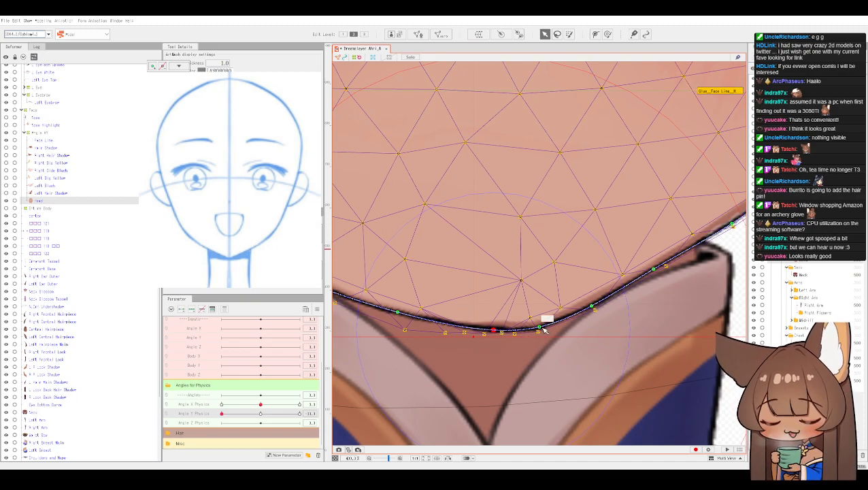
{"action": "left_click_drag", "start_coordinate": [541, 325], "coordinate": [541, 322]}
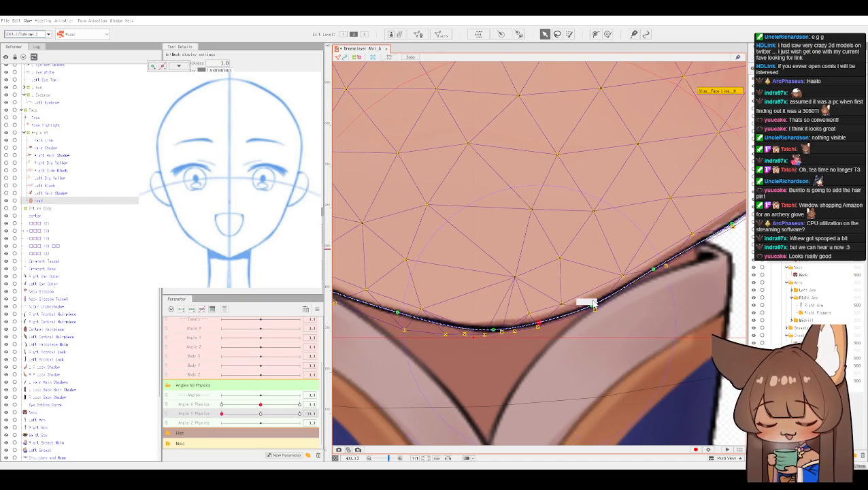
{"action": "left_click_drag", "start_coordinate": [593, 307], "coordinate": [591, 301]}
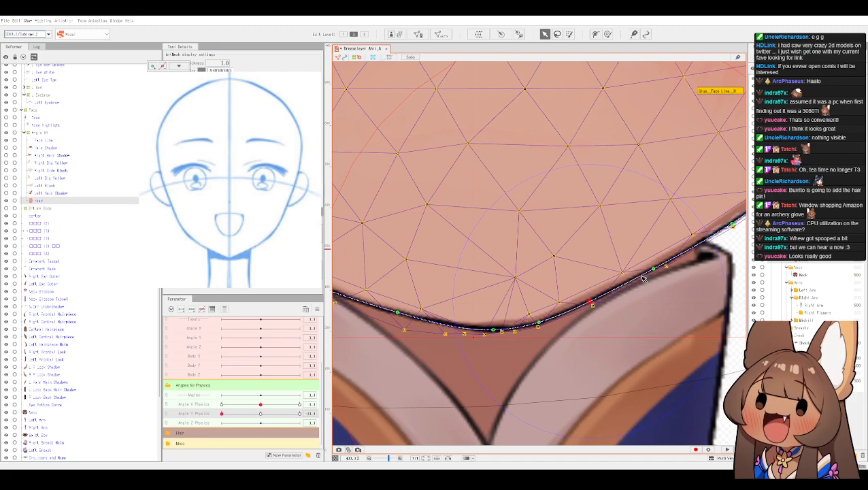
- Hide the selection display and examine the head outline and how the chin overlaps the collar in the looking-down pose
{"action": "scroll", "coordinate": [619, 238], "scroll_direction": "down", "scroll_amount": 3}
{"action": "scroll", "coordinate": [575, 292], "scroll_direction": "up", "scroll_amount": 2}
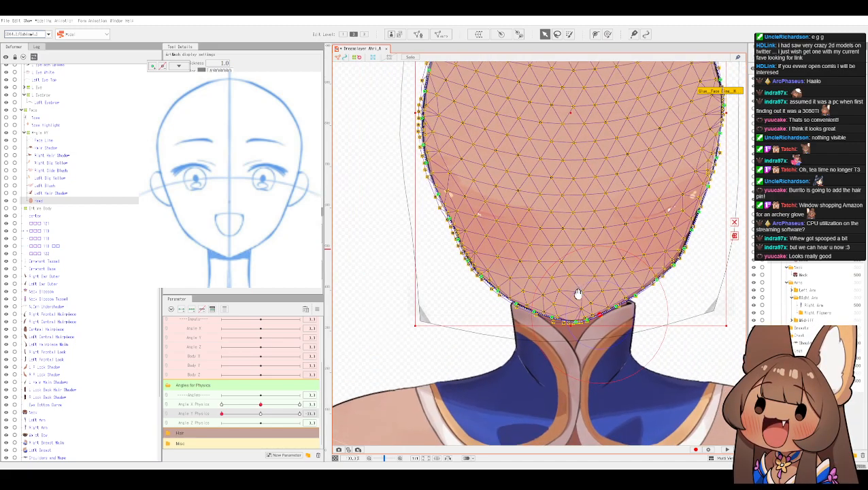
{"action": "key", "text": "ctrl+t"}
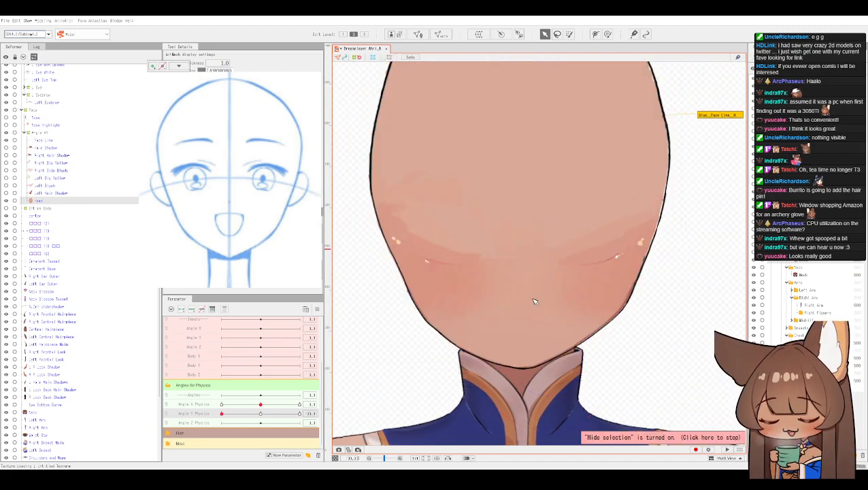
{"action": "scroll", "coordinate": [534, 297], "scroll_direction": "down", "scroll_amount": 2}
{"action": "scroll", "coordinate": [596, 249], "scroll_direction": "down", "scroll_amount": 3}
{"action": "scroll", "coordinate": [601, 236], "scroll_direction": "up", "scroll_amount": 3}
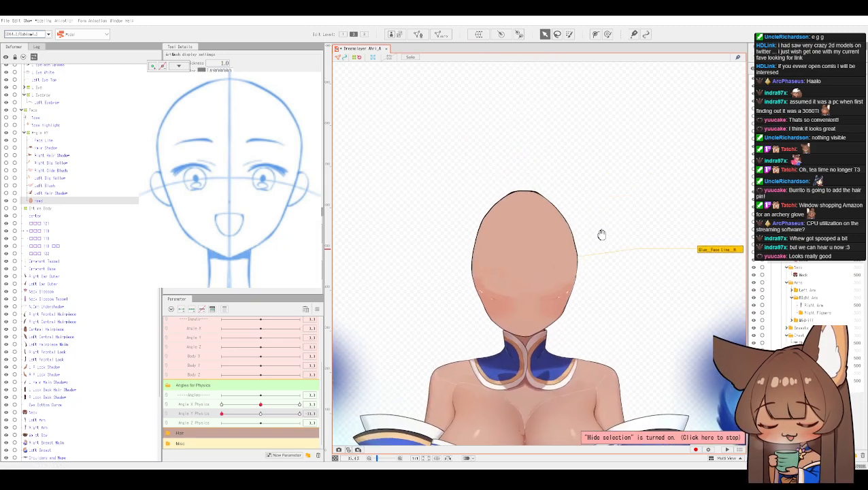
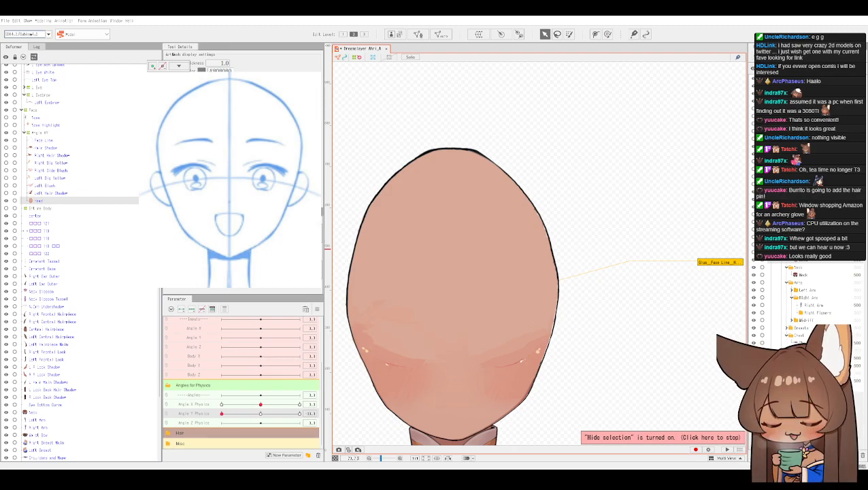
{"action": "scroll", "coordinate": [529, 356], "scroll_direction": "down", "scroll_amount": 3}
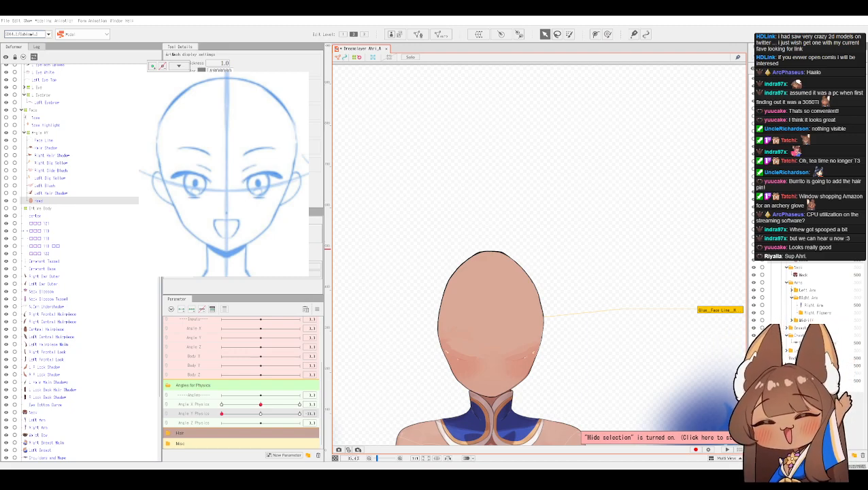
{"action": "scroll", "coordinate": [417, 248], "scroll_direction": "up", "scroll_amount": 2}
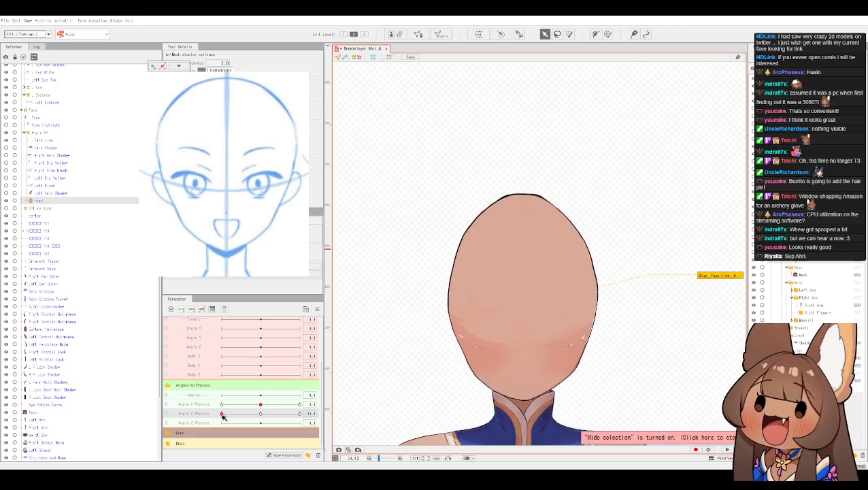
- Try the combined grid for Angle X and Angle Y Physics, separate the two parameters, and check the head's looking-up pose against the default
{"action": "left_click_drag", "start_coordinate": [224, 415], "coordinate": [262, 419]}
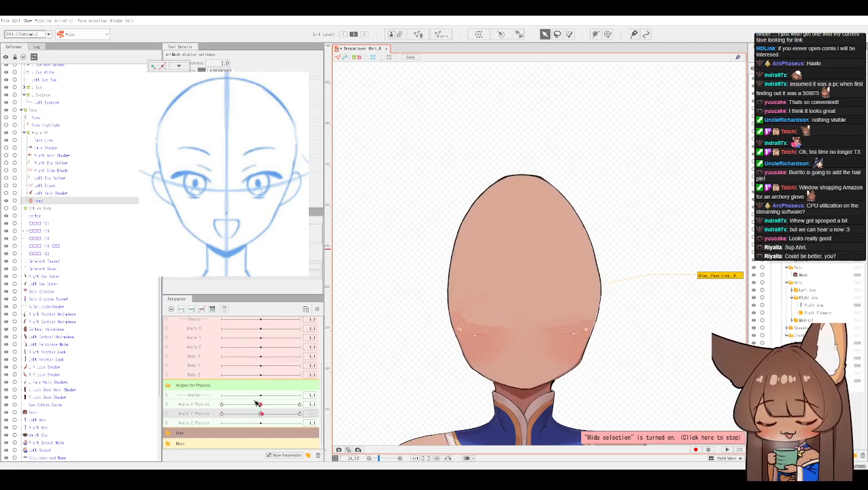
{"action": "left_click", "coordinate": [167, 410]}
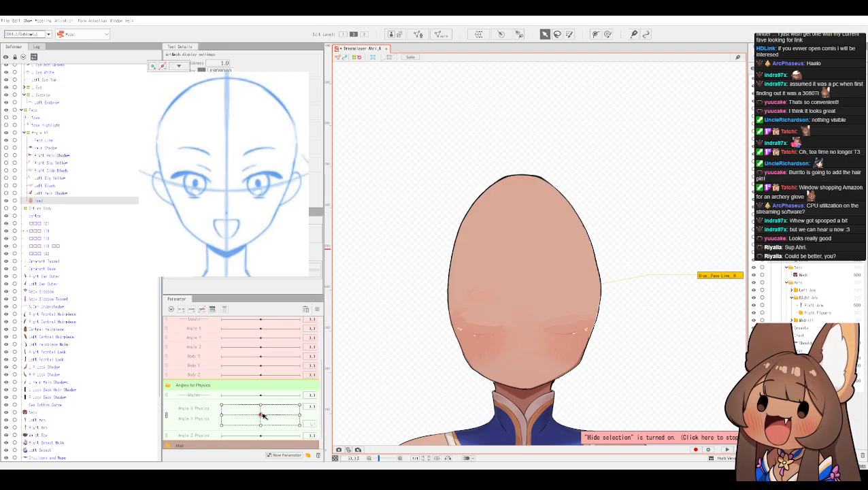
{"action": "mouse_move", "coordinate": [262, 414]}
{"action": "left_mouse_down"}
{"action": "mouse_move", "coordinate": [260, 405]}
{"action": "mouse_move", "coordinate": [259, 414]}
{"action": "mouse_move", "coordinate": [295, 411]}
{"action": "mouse_move", "coordinate": [261, 417]}
{"action": "left_mouse_up"}
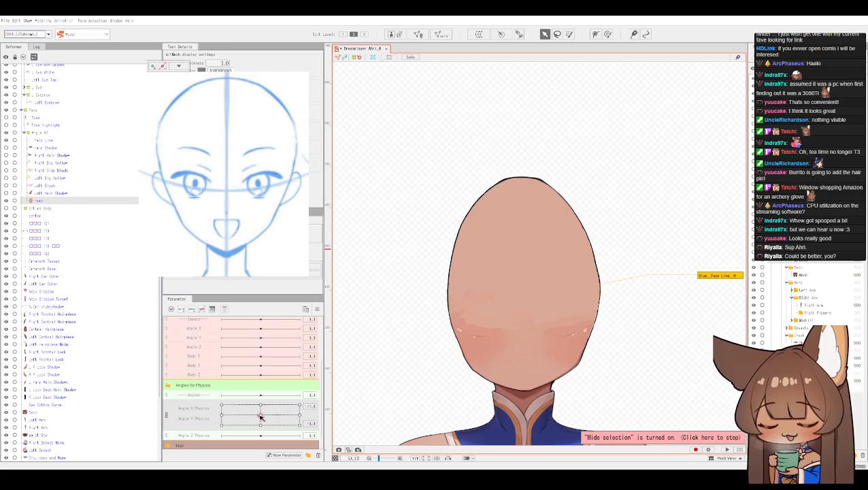
{"action": "left_click", "coordinate": [167, 415]}
{"action": "left_click_drag", "start_coordinate": [263, 413], "coordinate": [333, 416]}
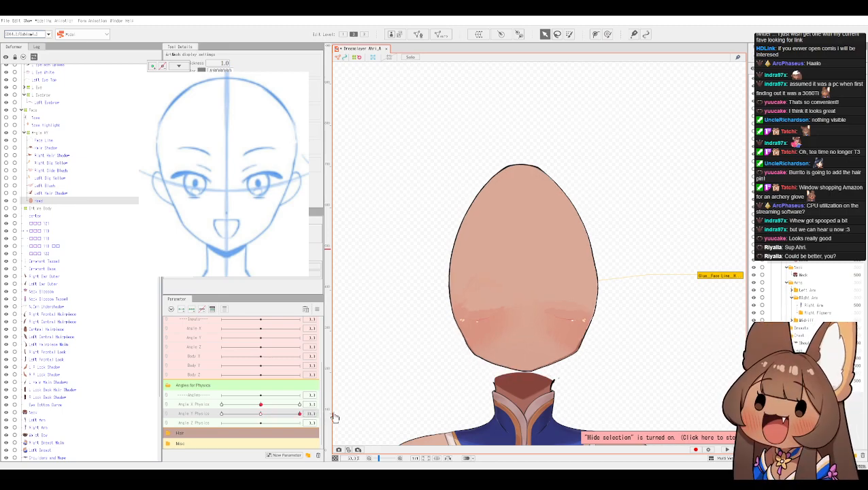
{"action": "left_click", "coordinate": [262, 415]}
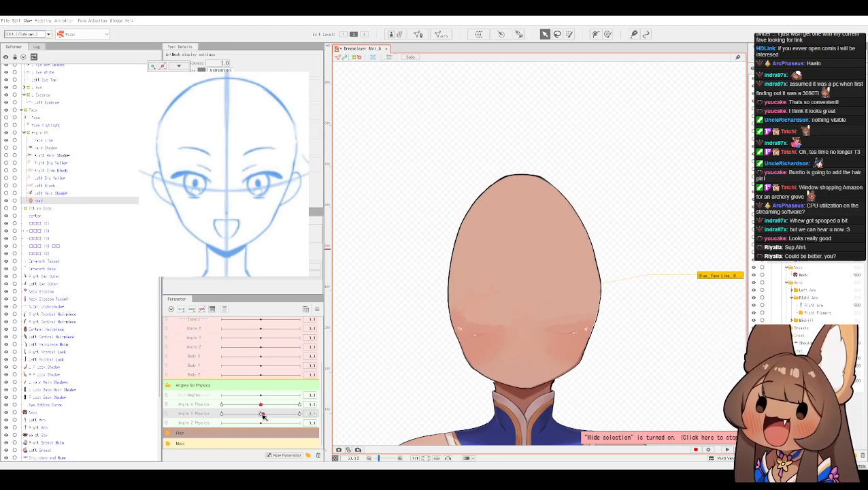
{"action": "mouse_move", "coordinate": [261, 404]}
{"action": "left_mouse_down"}
{"action": "mouse_move", "coordinate": [313, 405]}
{"action": "mouse_move", "coordinate": [209, 406]}
{"action": "mouse_move", "coordinate": [230, 421]}
{"action": "mouse_move", "coordinate": [262, 412]}
{"action": "left_mouse_up"}
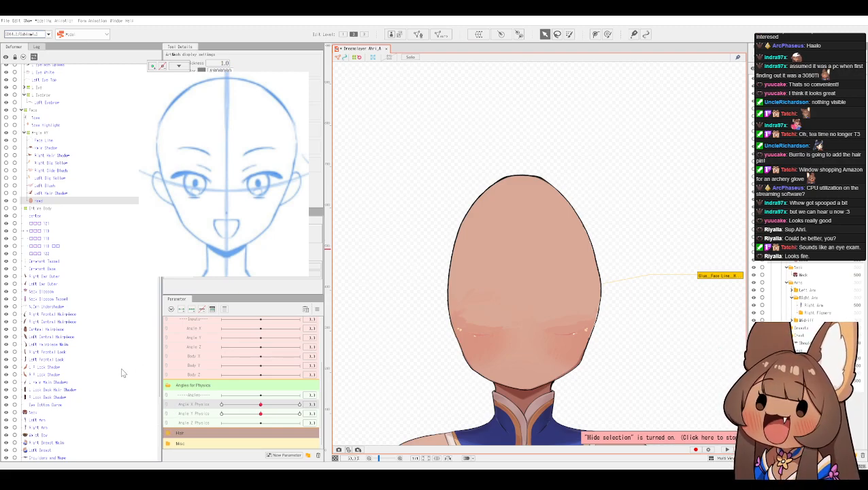
- Combine Angle X Physics and Angle Y Physics into one parameter grid and locate the Synthesize Corners command
{"action": "left_click", "coordinate": [166, 404]}
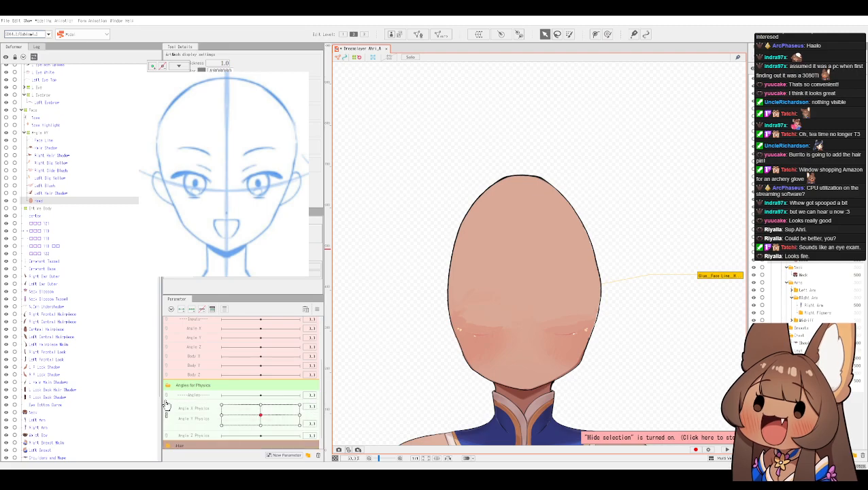
{"action": "left_click", "coordinate": [275, 419]}
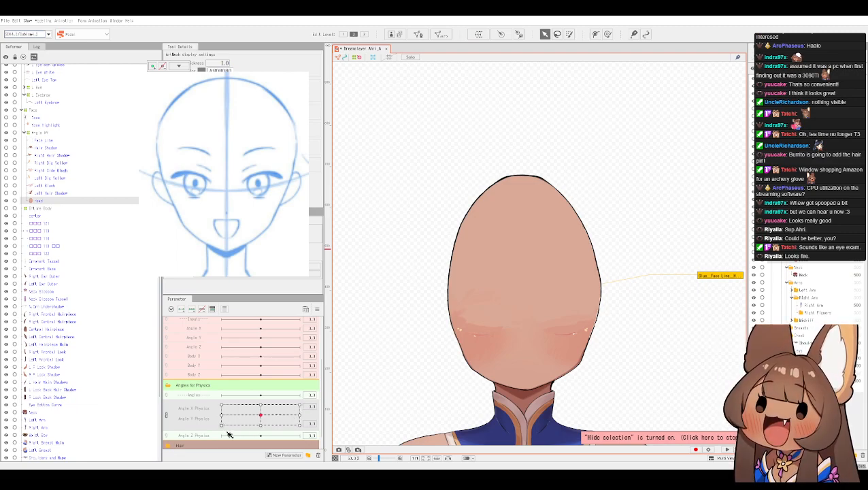
{"action": "left_click", "coordinate": [316, 310]}
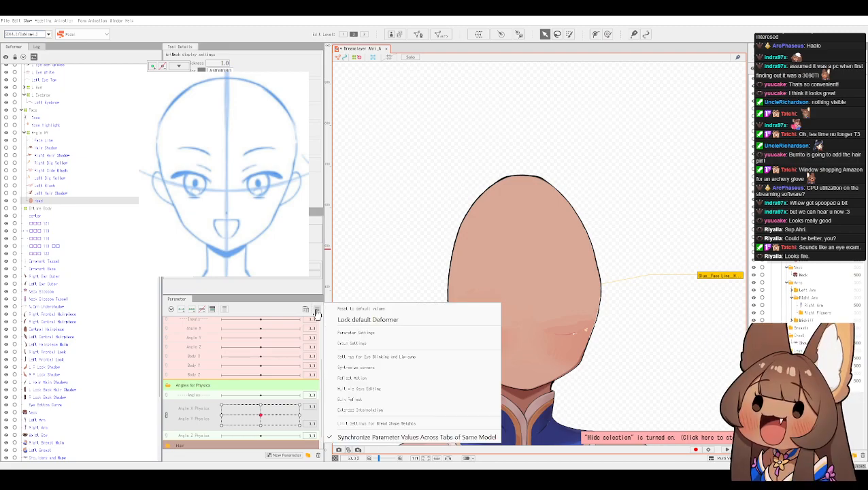
{"action": "left_click", "coordinate": [352, 368]}
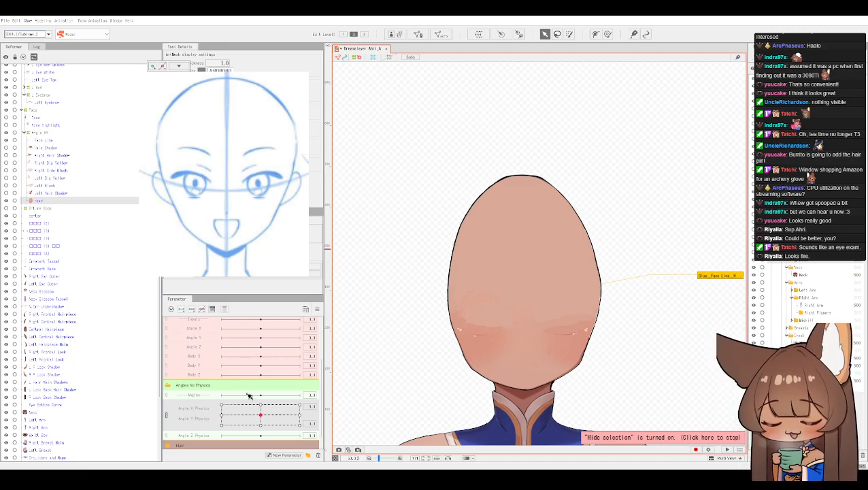
{"action": "left_click", "coordinate": [319, 310]}
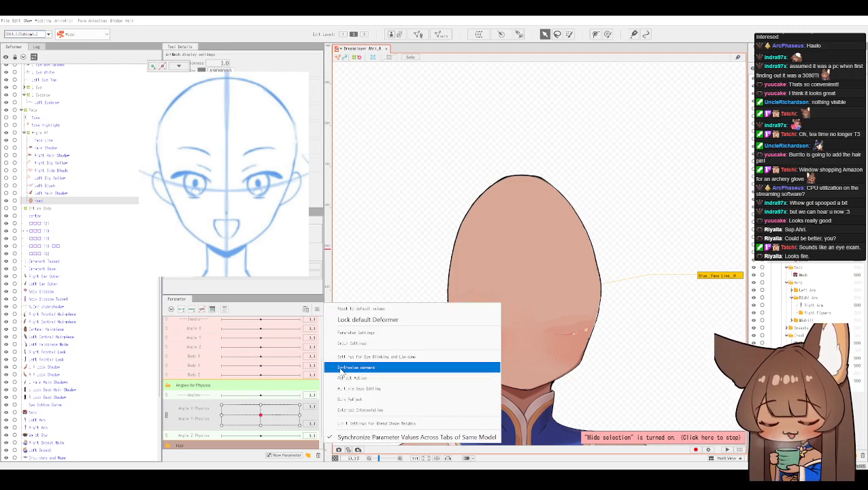
{"action": "left_click", "coordinate": [444, 233]}
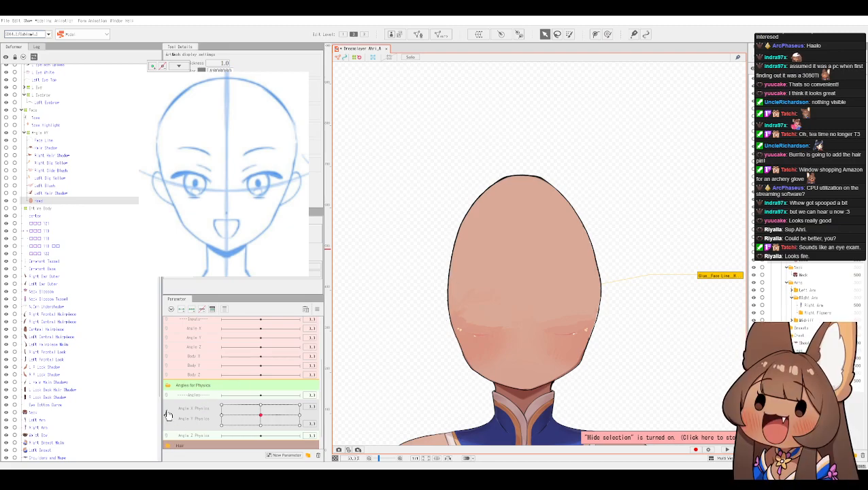
- Select the Angle XY deformer, review the Synthesize Corners settings for Angle X Physics and Angle Y Physics, and cancel without applying them
{"action": "left_click", "coordinate": [46, 133]}
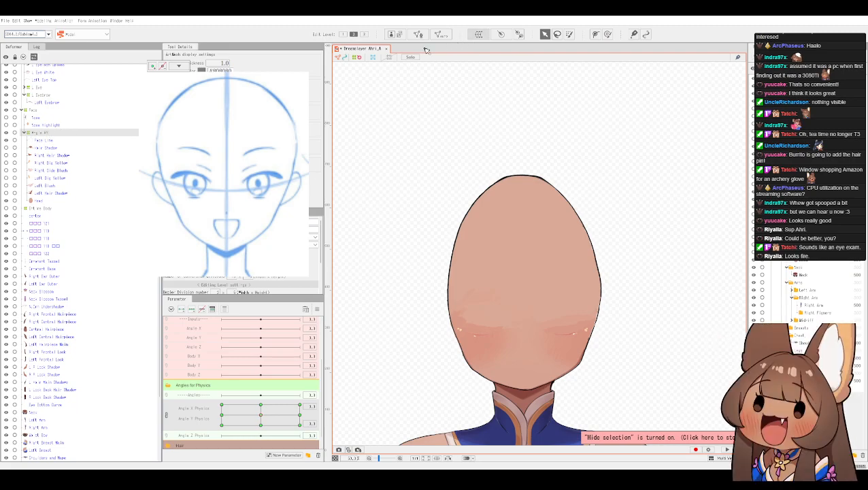
{"action": "left_click", "coordinate": [316, 310]}
{"action": "left_click", "coordinate": [365, 370]}
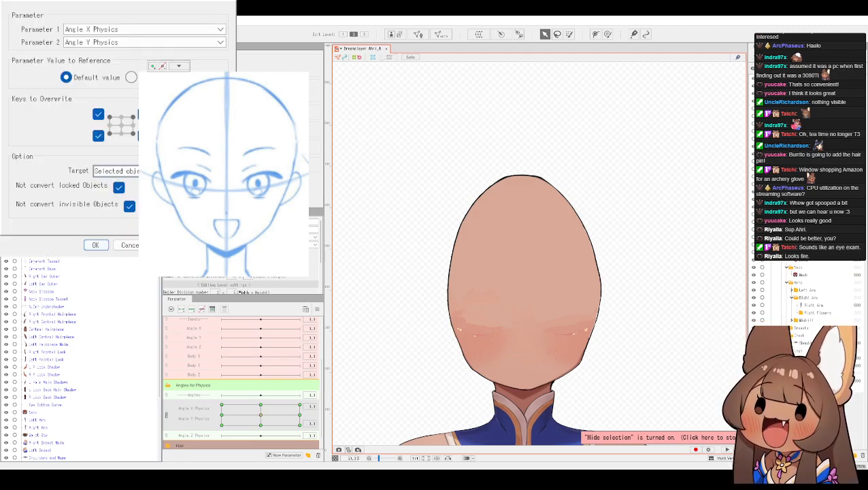
{"action": "left_click_drag", "start_coordinate": [118, 6], "coordinate": [511, 71]}
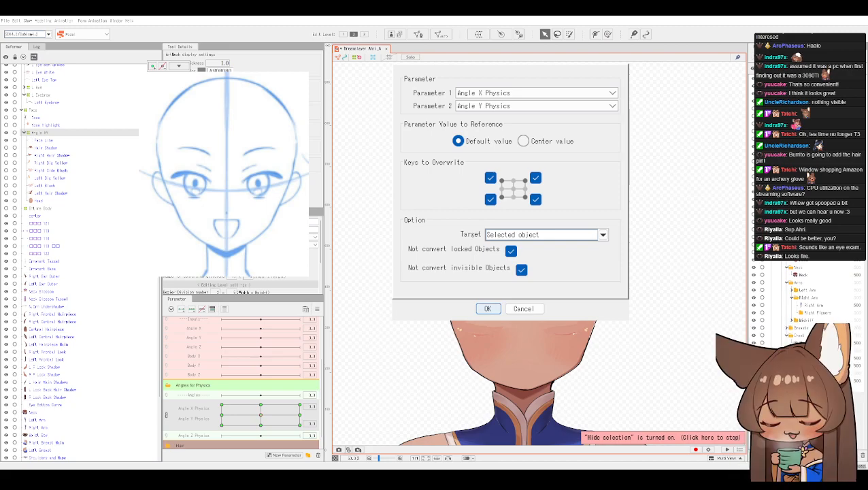
{"action": "left_click", "coordinate": [524, 310]}
- Preview the head at the maximum X, minimum Y corner of the combined Physics grid and return to the center
{"action": "left_click_drag", "start_coordinate": [263, 416], "coordinate": [310, 433]}
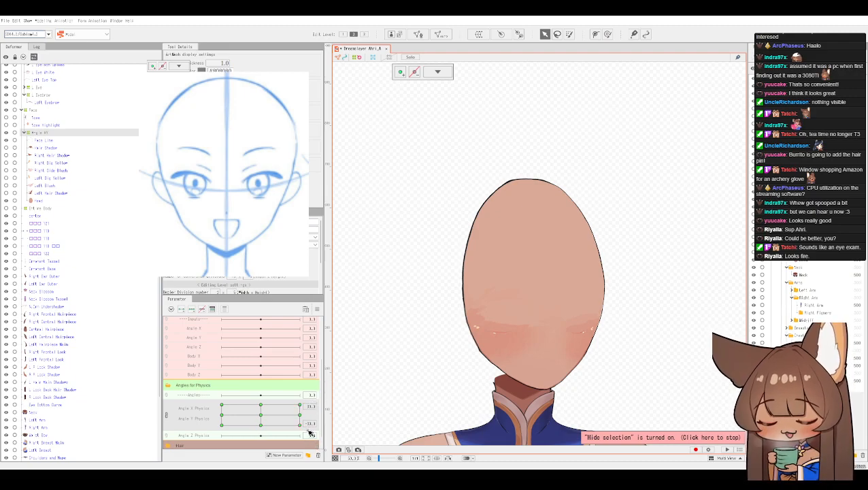
{"action": "left_click", "coordinate": [266, 418]}
{"action": "mouse_move", "coordinate": [266, 418]}
{"action": "left_mouse_down"}
{"action": "mouse_move", "coordinate": [265, 400]}
{"action": "mouse_move", "coordinate": [257, 451]}
{"action": "mouse_move", "coordinate": [221, 441]}
{"action": "mouse_move", "coordinate": [260, 439]}
{"action": "mouse_move", "coordinate": [179, 424]}
{"action": "mouse_move", "coordinate": [188, 411]}
{"action": "mouse_move", "coordinate": [261, 413]}
{"action": "left_mouse_up"}
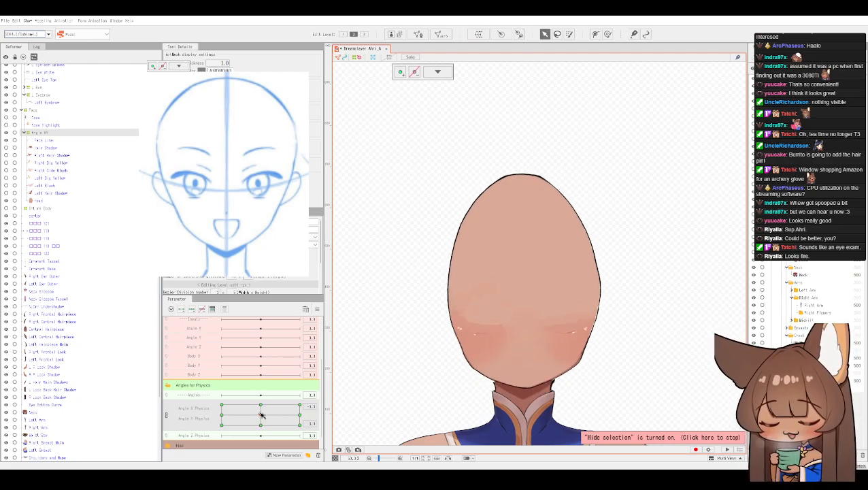
- Synthesize all four corners for Angle X Physics and Angle Y Physics on the selected deformer, referencing the default value
{"action": "left_click", "coordinate": [316, 309]}
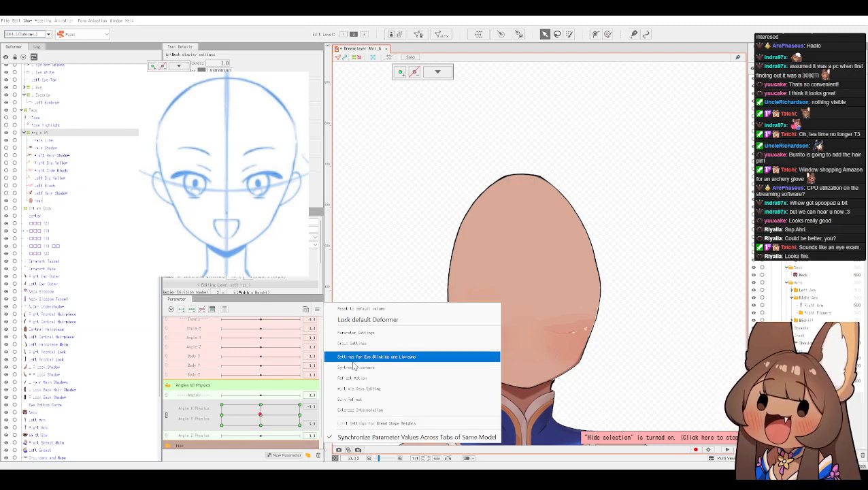
{"action": "left_click", "coordinate": [350, 369]}
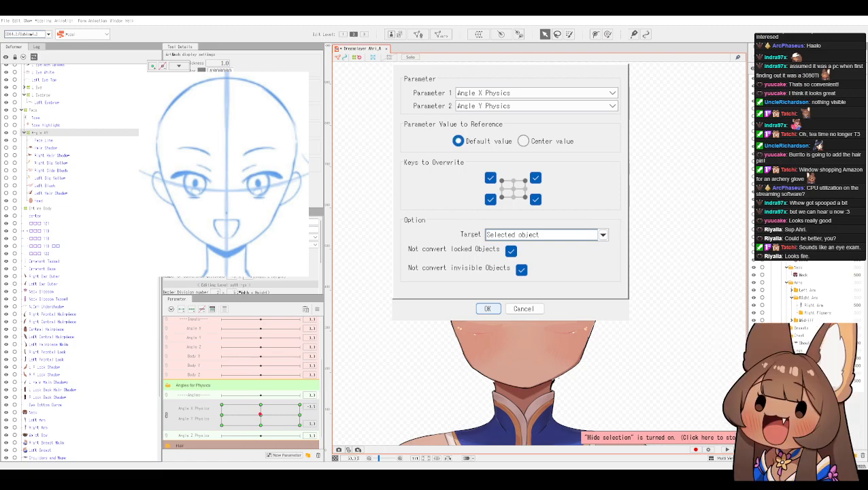
{"action": "left_click", "coordinate": [472, 93]}
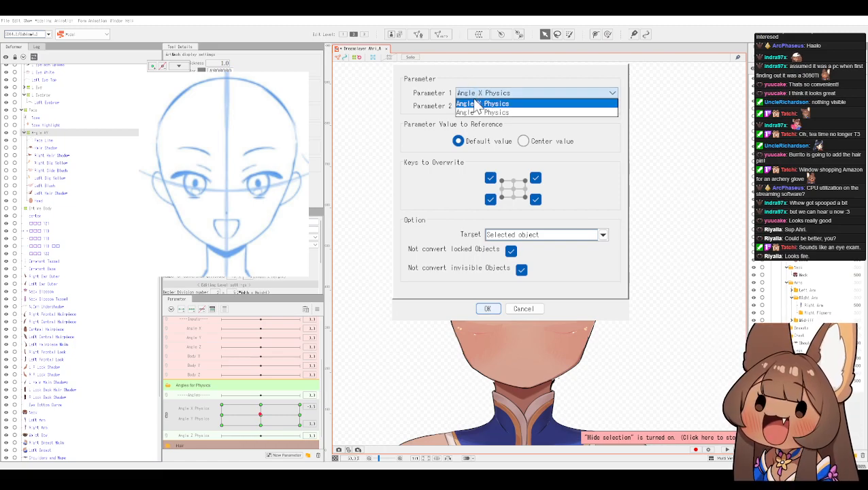
{"action": "left_click", "coordinate": [478, 104]}
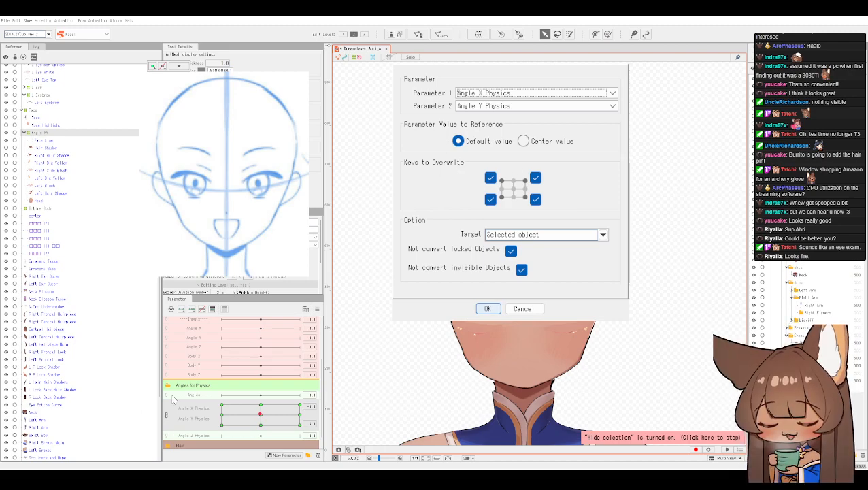
{"action": "left_click", "coordinate": [487, 309]}
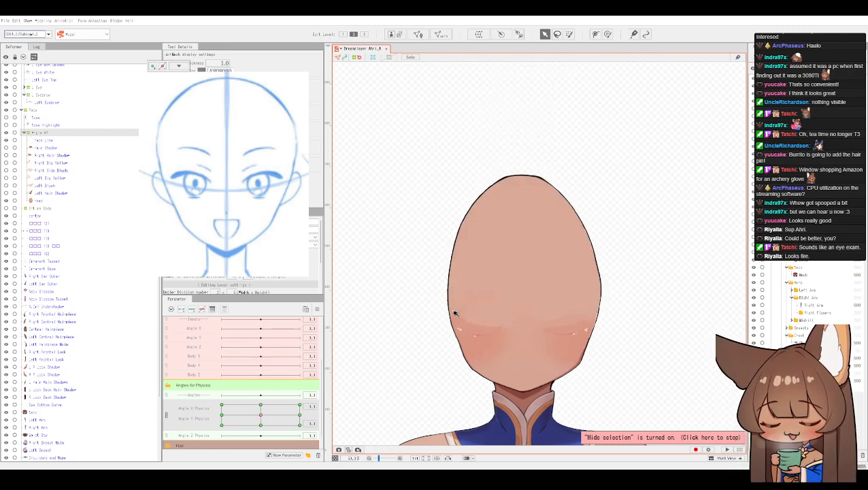
- Compare the head's synthesized maximum X, maximum Y corner pose with the neighbouring maximum X and maximum Y keys
{"action": "left_click", "coordinate": [261, 414]}
{"action": "left_click_drag", "start_coordinate": [261, 417], "coordinate": [314, 393]}
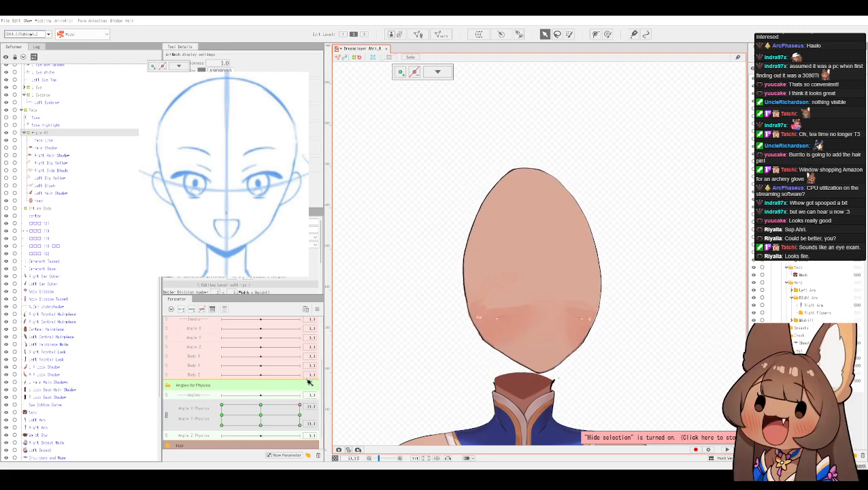
{"action": "left_click_drag", "start_coordinate": [300, 407], "coordinate": [320, 381]}
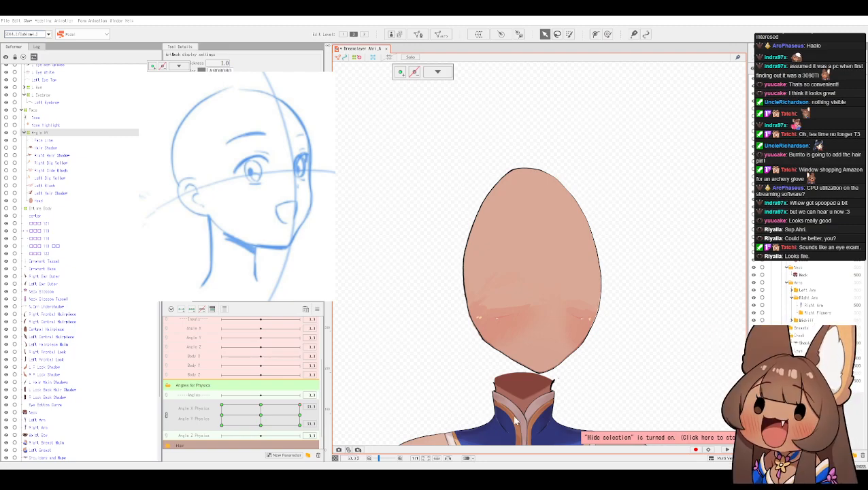
{"action": "left_click", "coordinate": [262, 406]}
{"action": "left_click_drag", "start_coordinate": [259, 402], "coordinate": [392, 369]}
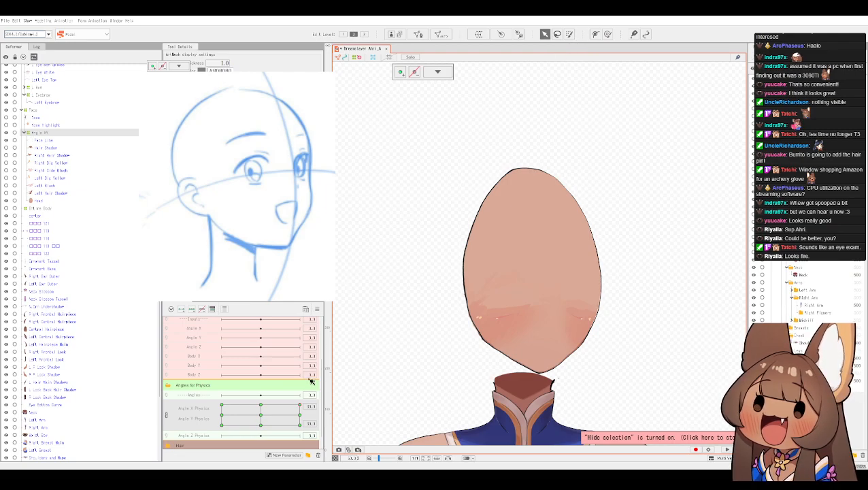
{"action": "left_click", "coordinate": [303, 416]}
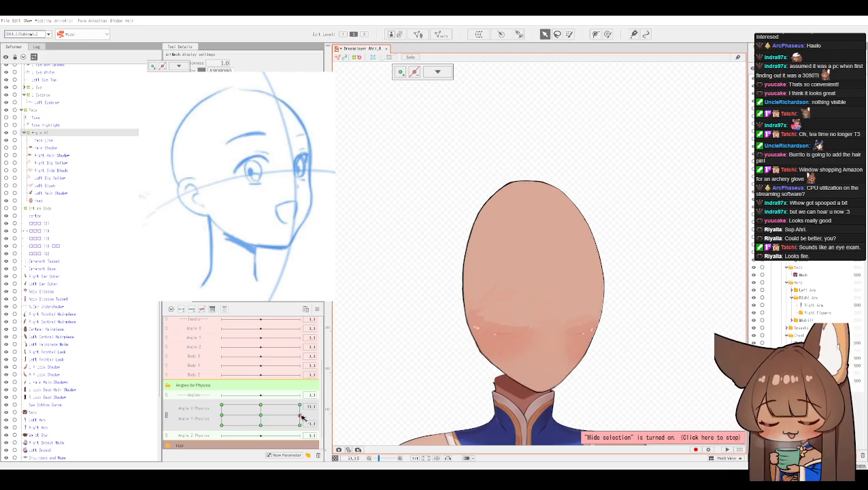
{"action": "left_click_drag", "start_coordinate": [302, 416], "coordinate": [301, 403]}
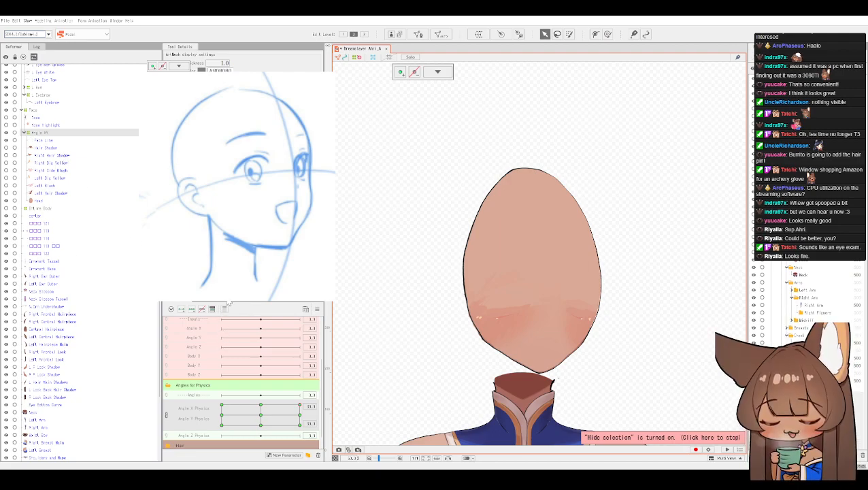
- Reshape the Angle XY deformer's upper-left corner and pull its lower-left jaw side inward at the maximum X, maximum Y key
{"action": "left_click_drag", "start_coordinate": [204, 303], "coordinate": [204, 374]}
{"action": "left_click_drag", "start_coordinate": [204, 377], "coordinate": [224, 304]}
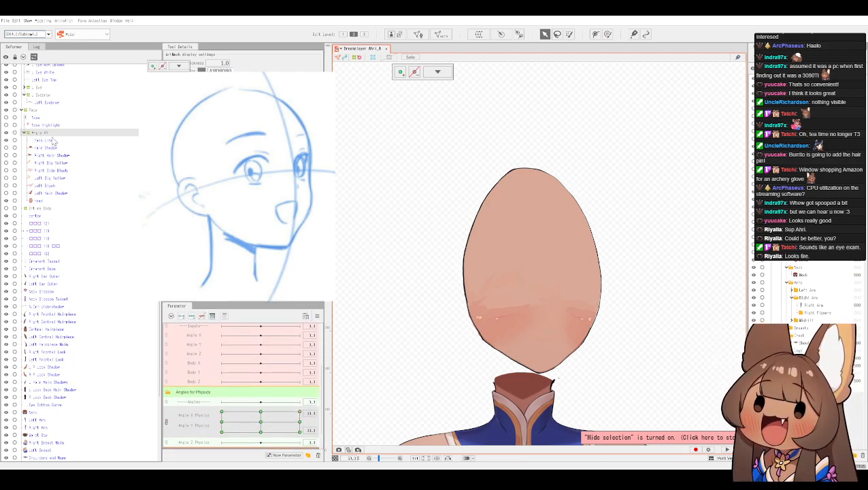
{"action": "left_click", "coordinate": [560, 277]}
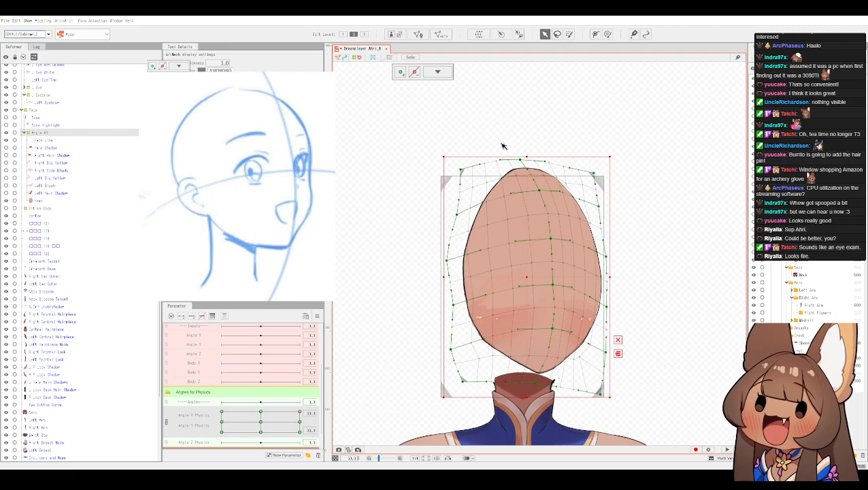
{"action": "left_click_drag", "start_coordinate": [461, 169], "coordinate": [446, 176]}
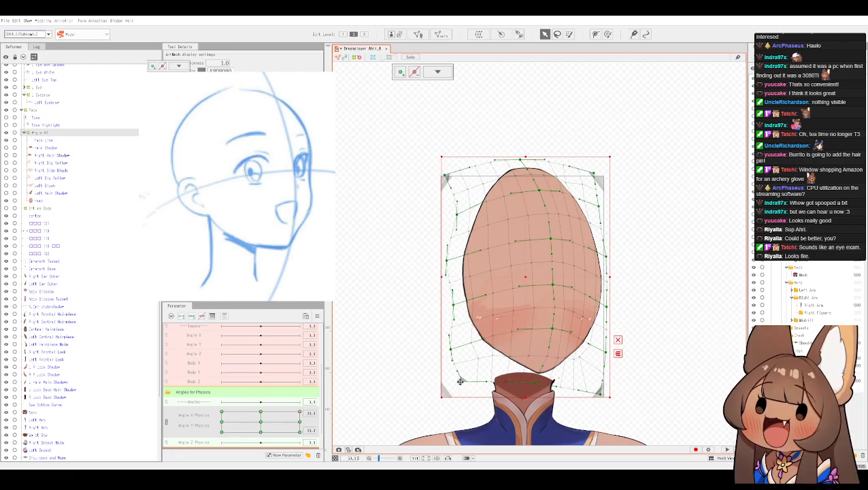
{"action": "left_click_drag", "start_coordinate": [464, 374], "coordinate": [482, 366]}
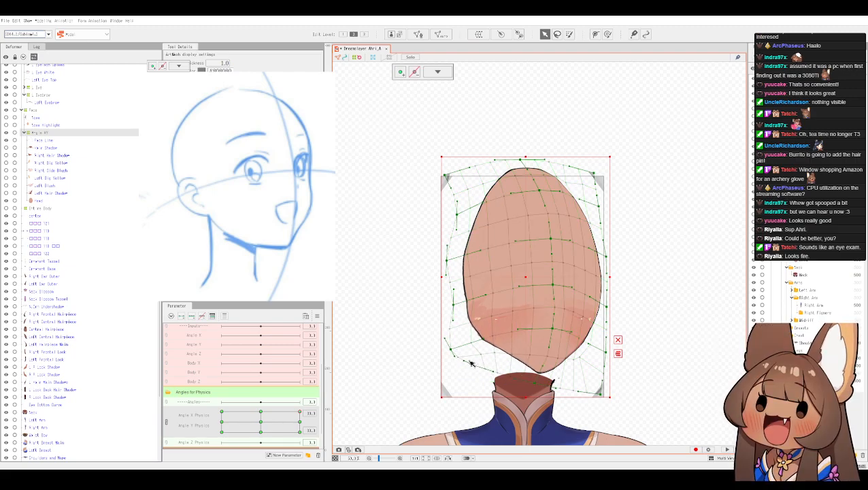
{"action": "left_click_drag", "start_coordinate": [455, 352], "coordinate": [463, 346]}
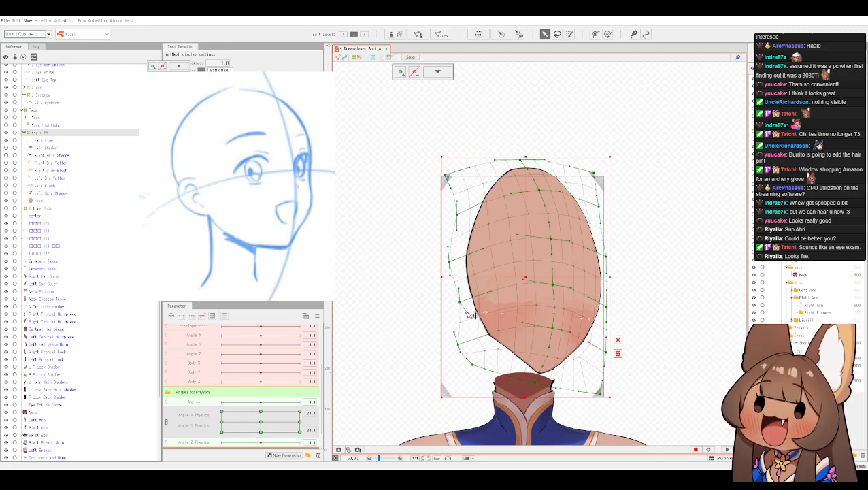
{"action": "left_click_drag", "start_coordinate": [469, 346], "coordinate": [479, 366]}
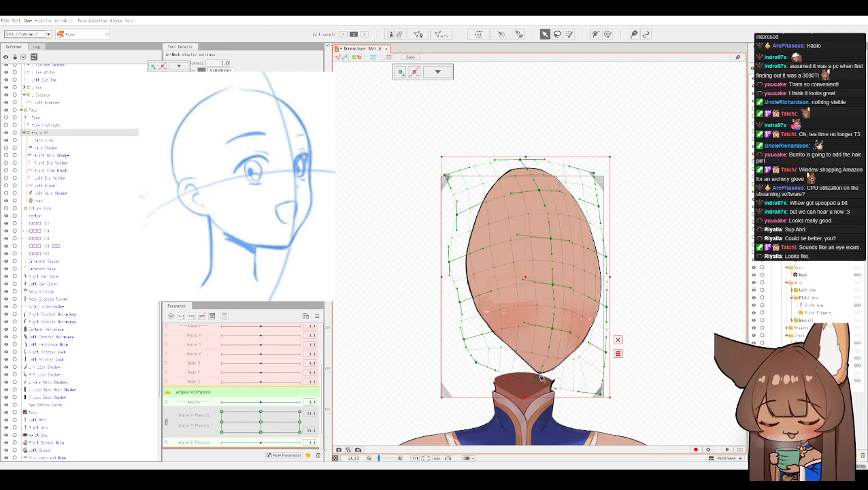
- Raise the deformer's chin, tuck in its right edge, shift its central points rightward, and preview the corner pose without selection outlines
{"action": "left_click_drag", "start_coordinate": [538, 385], "coordinate": [546, 378]}
{"action": "mouse_move", "coordinate": [612, 399]}
{"action": "left_mouse_down"}
{"action": "mouse_move", "coordinate": [614, 309]}
{"action": "mouse_move", "coordinate": [605, 272]}
{"action": "mouse_move", "coordinate": [613, 261]}
{"action": "mouse_move", "coordinate": [596, 174]}
{"action": "left_mouse_up"}
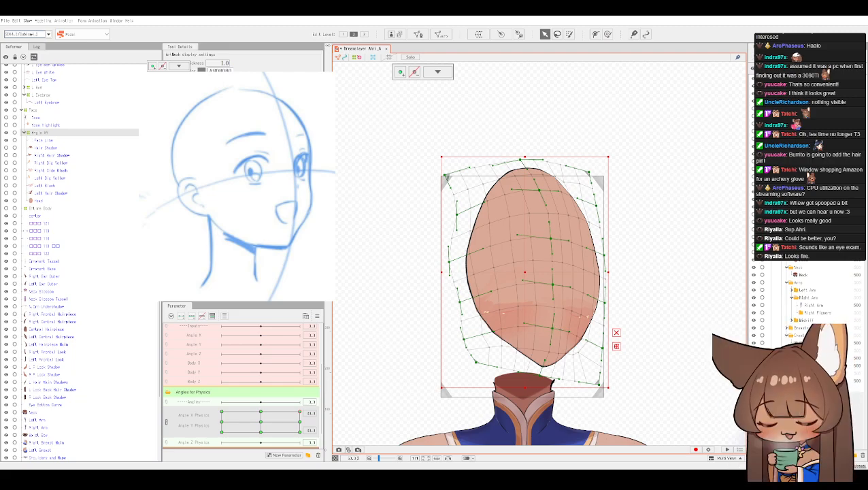
{"action": "mouse_move", "coordinate": [553, 328]}
{"action": "left_mouse_down"}
{"action": "mouse_move", "coordinate": [562, 287]}
{"action": "mouse_move", "coordinate": [553, 256]}
{"action": "mouse_move", "coordinate": [562, 241]}
{"action": "left_mouse_up"}
{"action": "left_click_drag", "start_coordinate": [542, 195], "coordinate": [555, 190]}
{"action": "left_click_drag", "start_coordinate": [521, 161], "coordinate": [518, 159]}
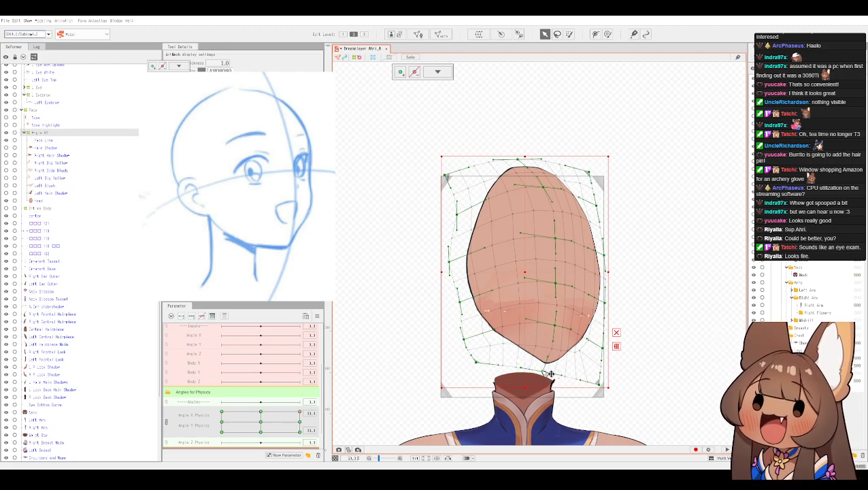
{"action": "left_click_drag", "start_coordinate": [544, 371], "coordinate": [547, 371]}
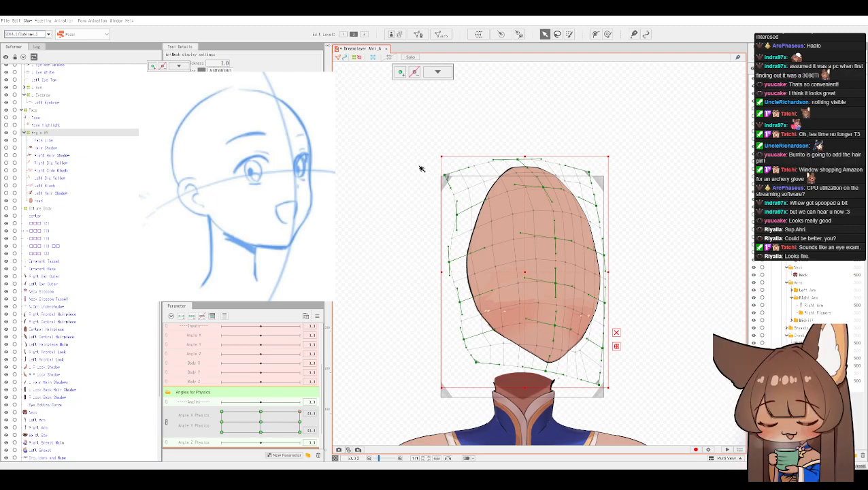
{"action": "key", "text": "ctrl+h"}
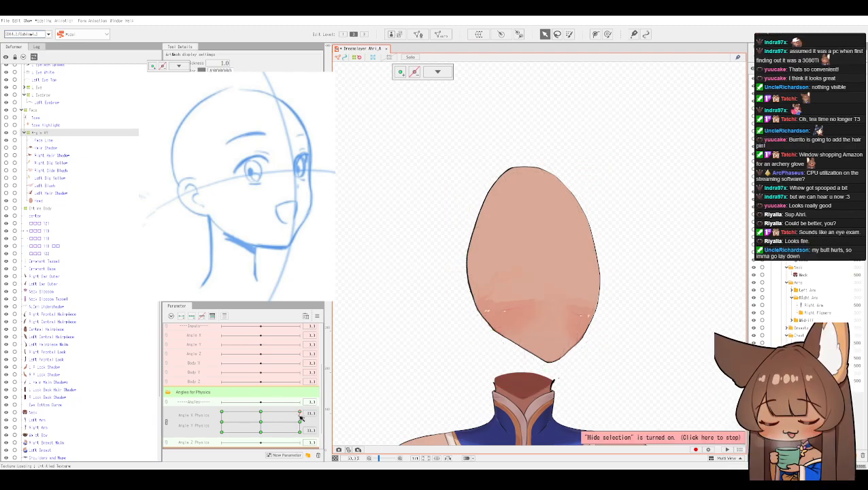
{"action": "left_click_drag", "start_coordinate": [302, 412], "coordinate": [334, 377]}
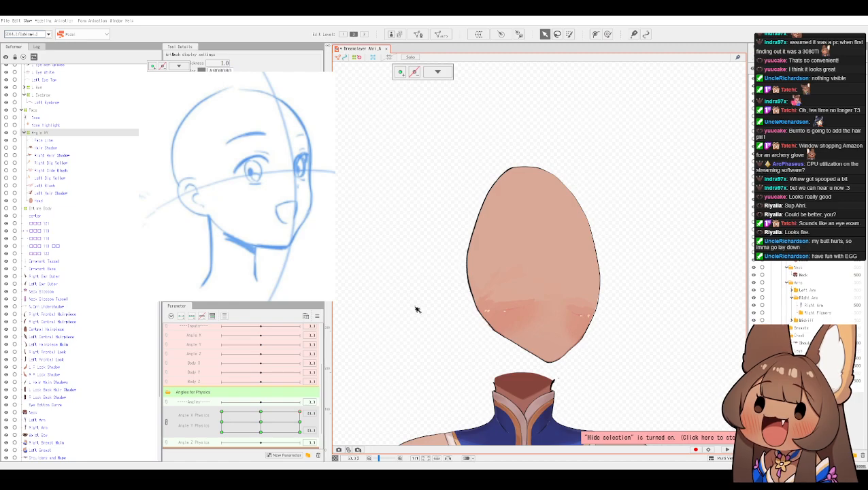
- Select the Head mesh and nudge the vertices at the chin's tip to soften its point
{"action": "left_click", "coordinate": [546, 230]}
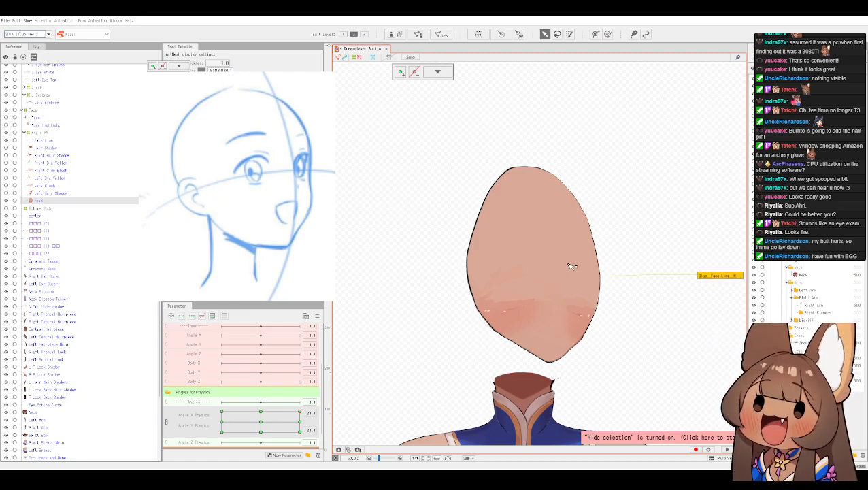
{"action": "left_click", "coordinate": [541, 243]}
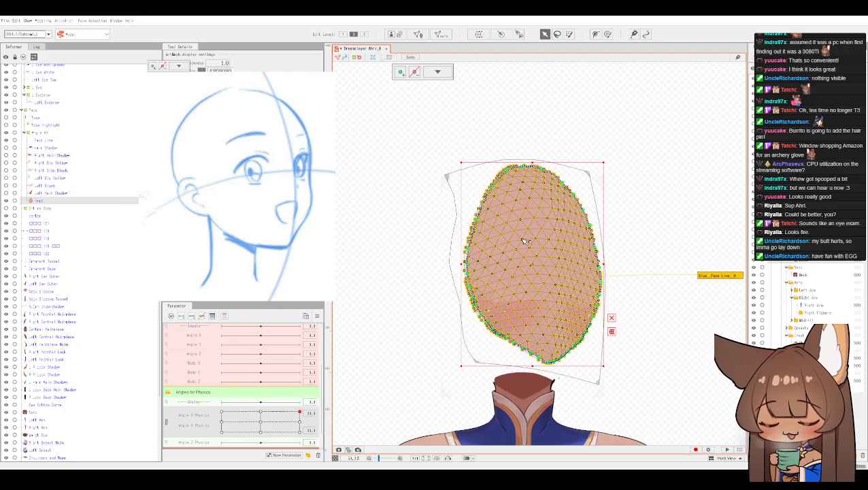
{"action": "left_click", "coordinate": [43, 133]}
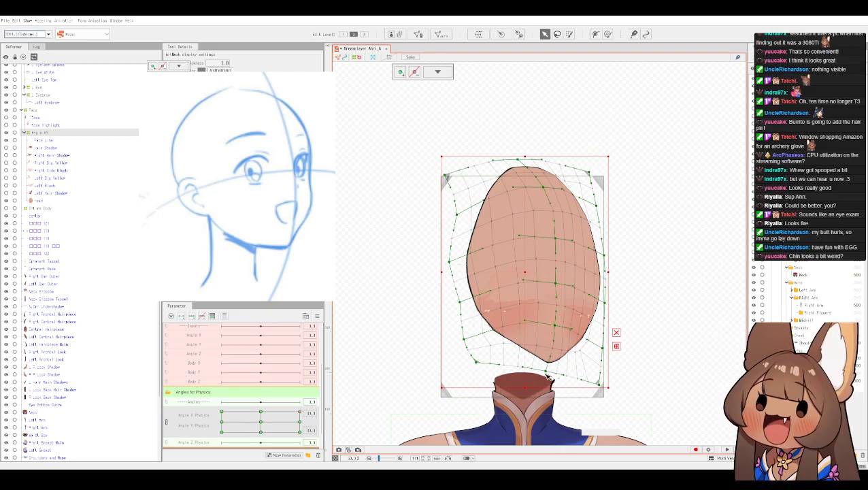
{"action": "scroll", "coordinate": [572, 379], "scroll_direction": "up", "scroll_amount": 2}
{"action": "scroll", "coordinate": [534, 368], "scroll_direction": "up", "scroll_amount": 2}
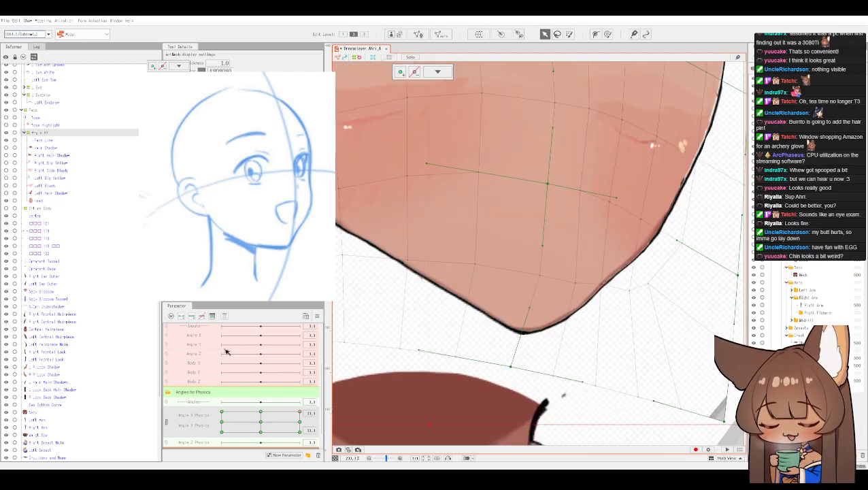
{"action": "left_click", "coordinate": [47, 141]}
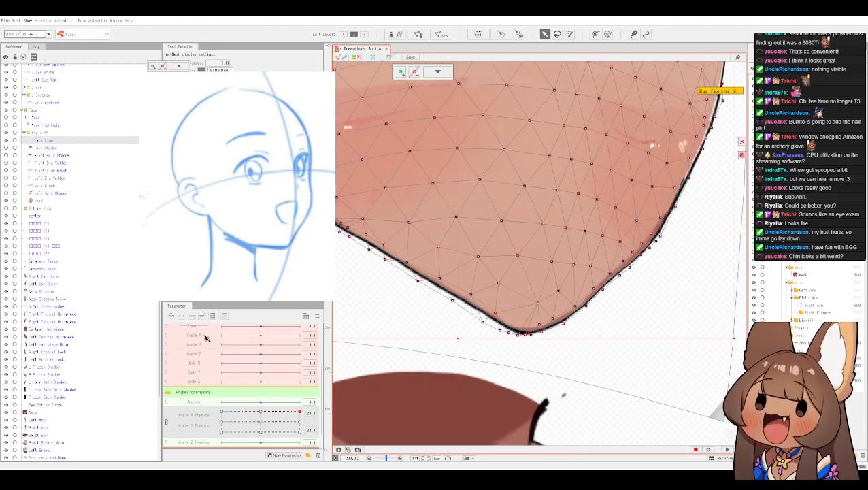
{"action": "left_click", "coordinate": [39, 202]}
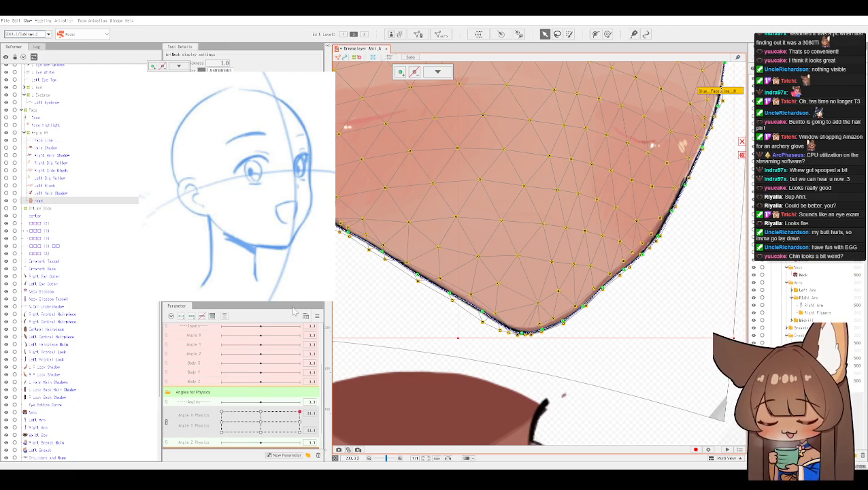
{"action": "left_click", "coordinate": [526, 332]}
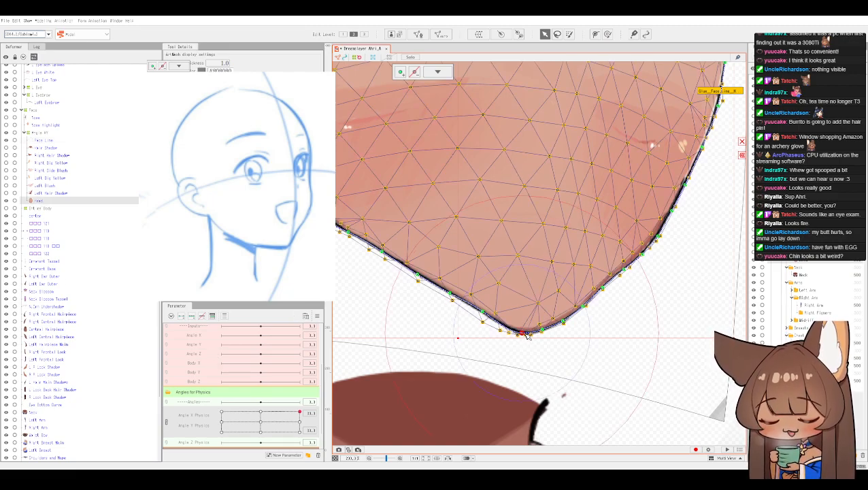
- Adjust the Head mesh vertices at the chin's tip and right side to round it, and review the head with the selection hidden
{"action": "left_click", "coordinate": [30, 133]}
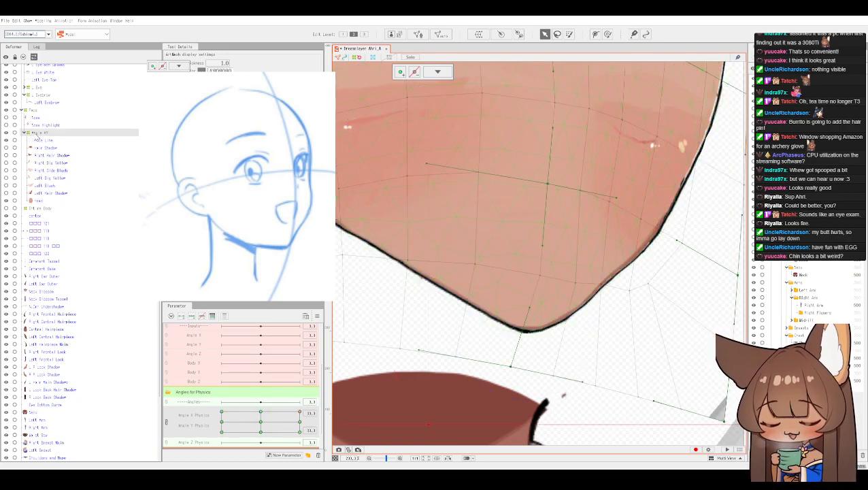
{"action": "left_click", "coordinate": [43, 201]}
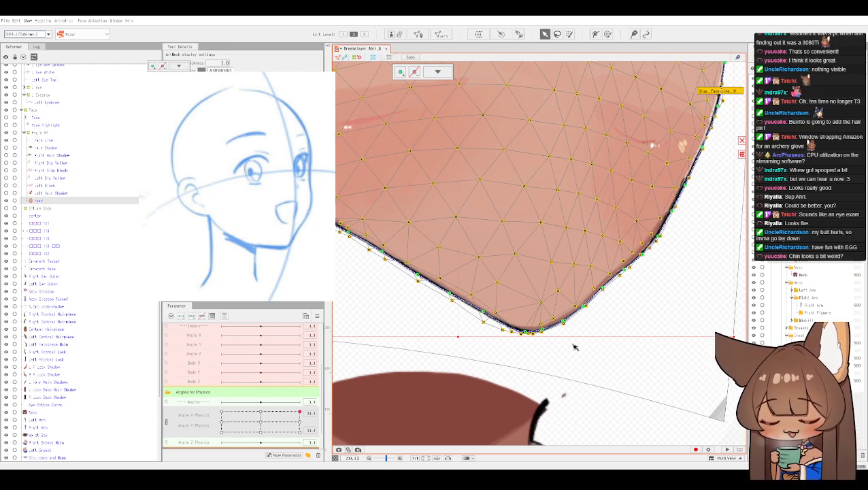
{"action": "left_click", "coordinate": [533, 332]}
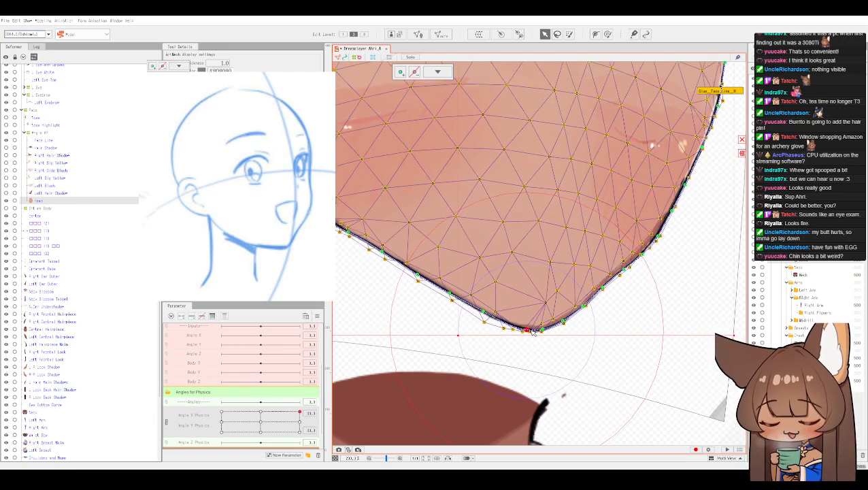
{"action": "left_click_drag", "start_coordinate": [546, 333], "coordinate": [560, 333]}
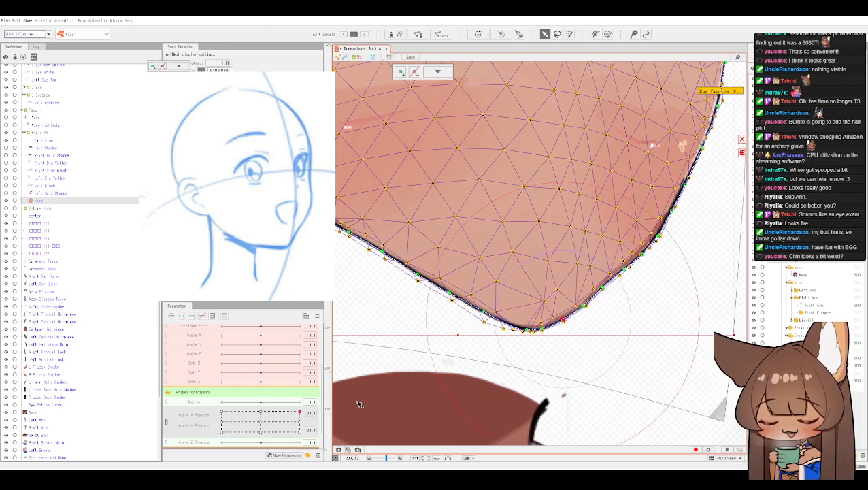
{"action": "left_click_drag", "start_coordinate": [300, 412], "coordinate": [339, 370]}
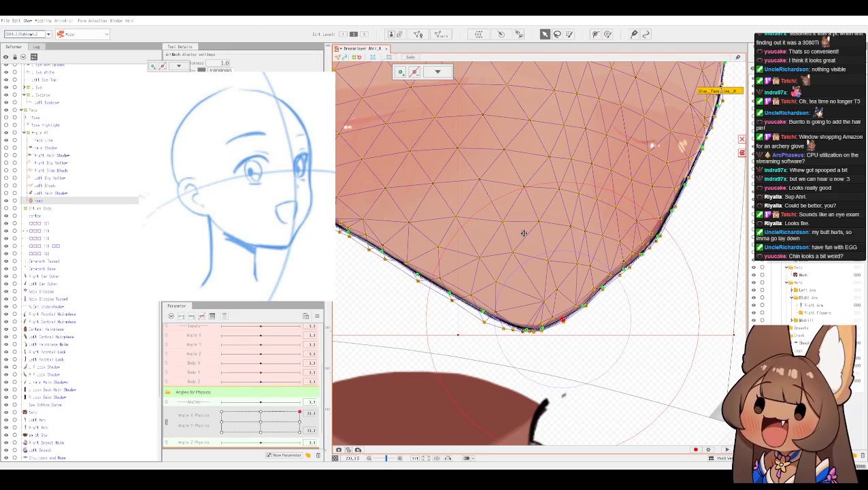
{"action": "scroll", "coordinate": [524, 233], "scroll_direction": "down", "scroll_amount": 10}
{"action": "left_click_drag", "start_coordinate": [595, 219], "coordinate": [588, 260]}
{"action": "key", "text": "ctrl+h"}
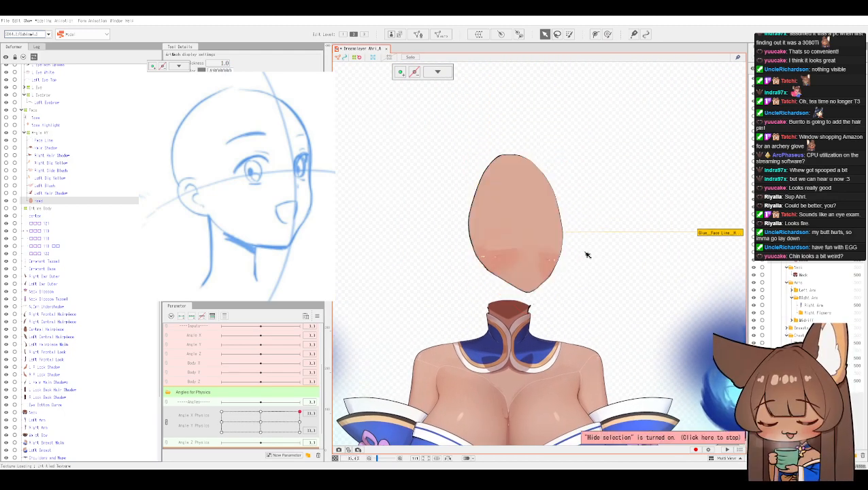
{"action": "scroll", "coordinate": [580, 263], "scroll_direction": "up", "scroll_amount": 2}
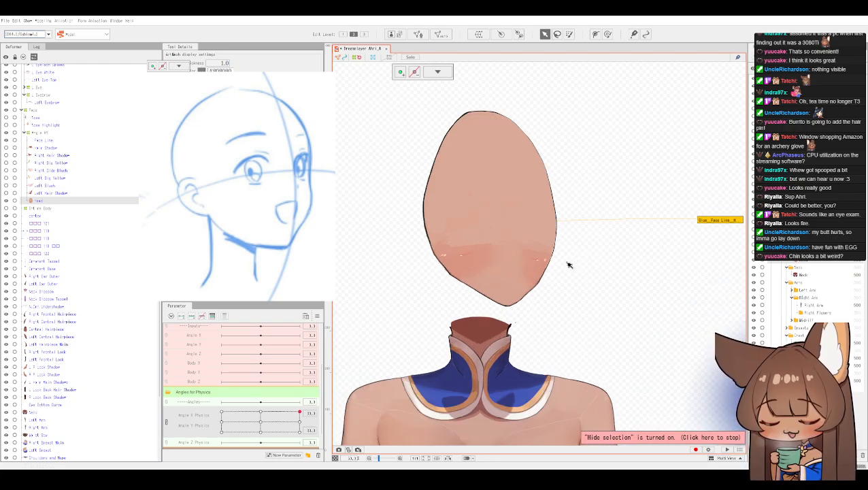
- Raise the Angle XY deformer's bottom chin point slightly at the maximum X, maximum Y key and preview the shorter chin
{"action": "left_click", "coordinate": [519, 299]}
{"action": "scroll", "coordinate": [517, 303], "scroll_direction": "up", "scroll_amount": 3}
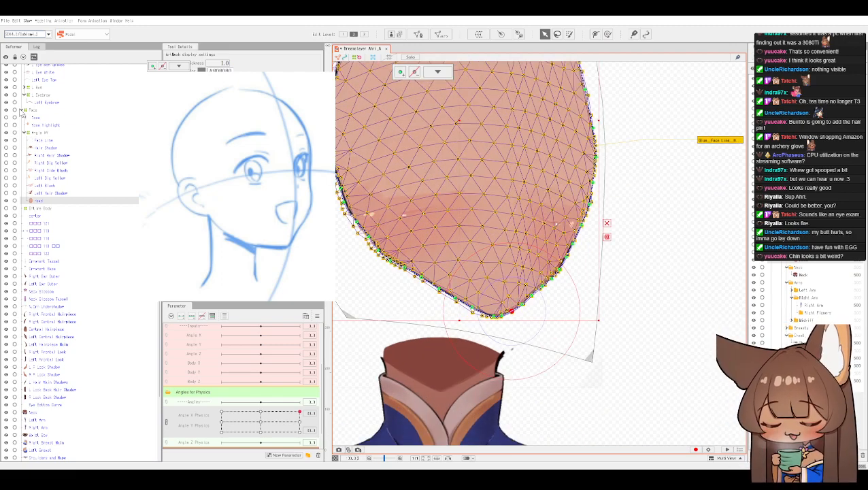
{"action": "left_click", "coordinate": [49, 133]}
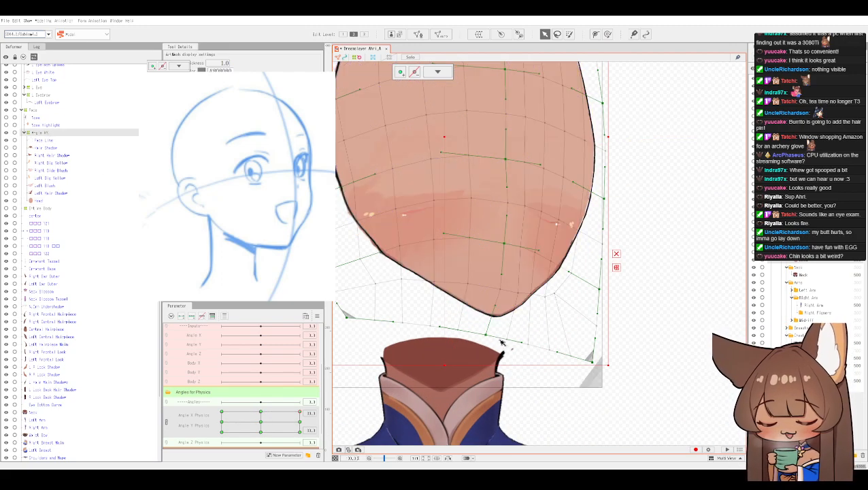
{"action": "left_click_drag", "start_coordinate": [494, 338], "coordinate": [496, 330]}
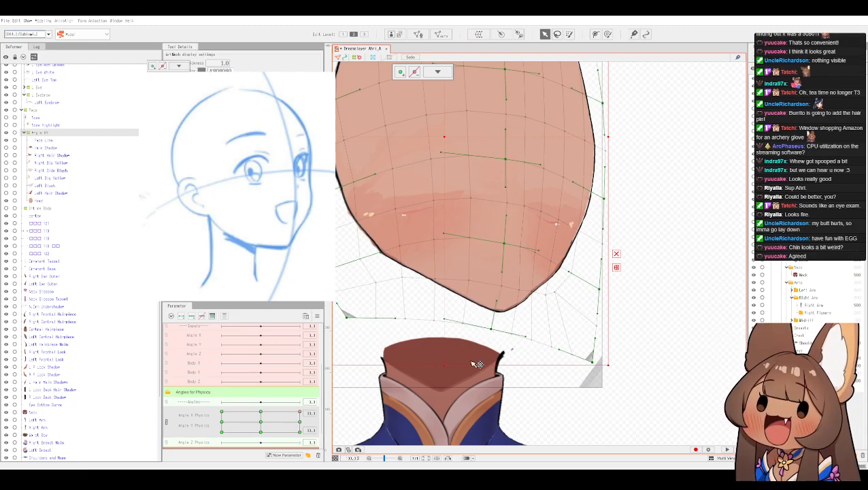
{"action": "scroll", "coordinate": [452, 386], "scroll_direction": "down", "scroll_amount": 4}
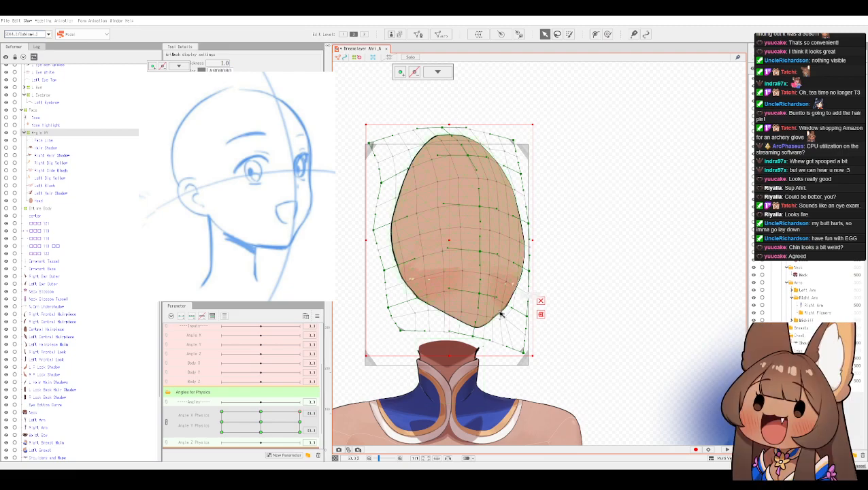
{"action": "key", "text": "ctrl+t"}
{"action": "key", "text": "ctrl+t"}
- Pull the deformer's lower-right handles inward along the jaw and review the head with the selection hidden
{"action": "scroll", "coordinate": [504, 321], "scroll_direction": "up", "scroll_amount": 2}
{"action": "scroll", "coordinate": [495, 320], "scroll_direction": "up", "scroll_amount": 2}
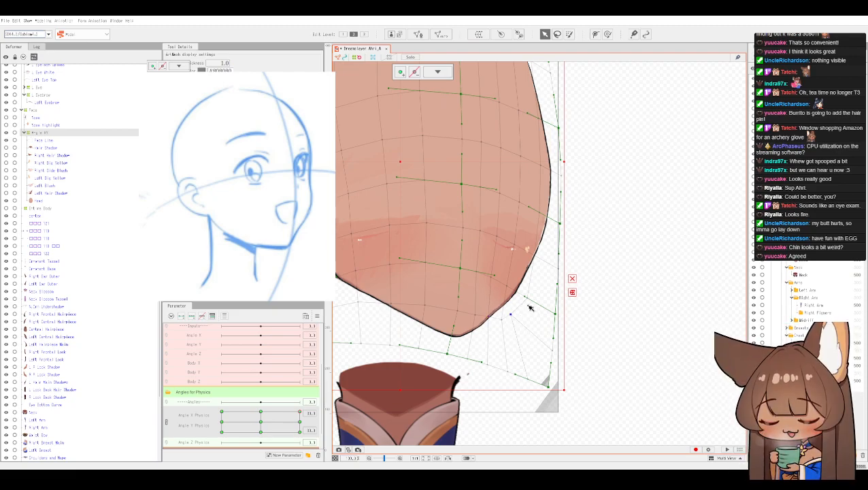
{"action": "left_click_drag", "start_coordinate": [525, 295], "coordinate": [517, 291]}
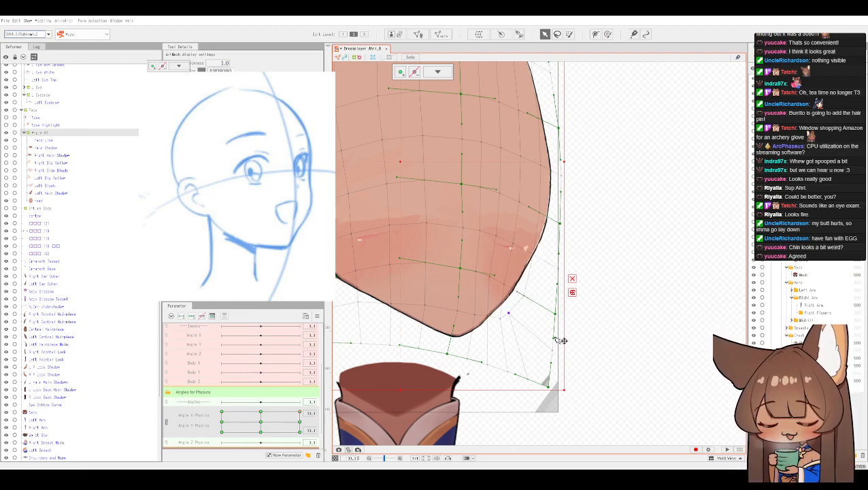
{"action": "left_click_drag", "start_coordinate": [557, 286], "coordinate": [551, 285]}
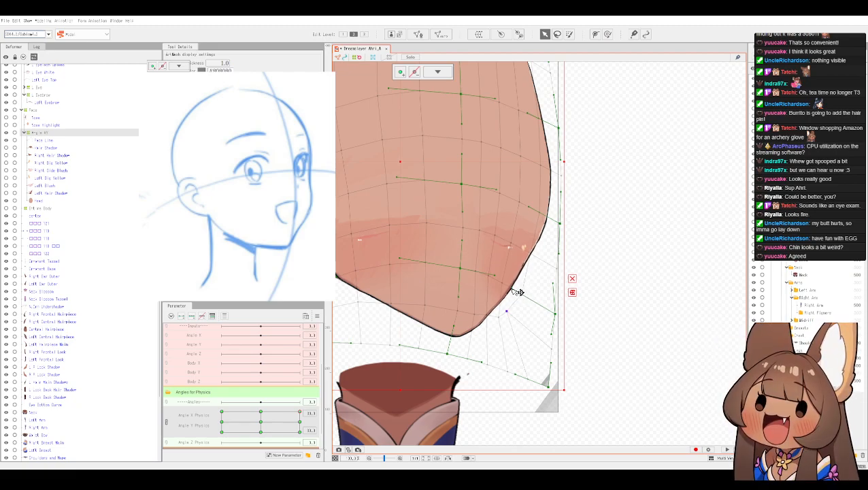
{"action": "scroll", "coordinate": [510, 255], "scroll_direction": "down", "scroll_amount": 2}
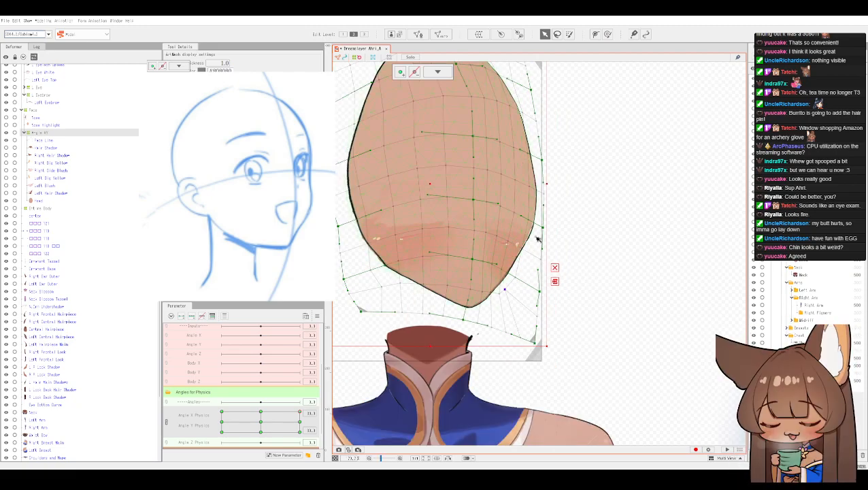
{"action": "key", "text": "ctrl+t"}
{"action": "scroll", "coordinate": [602, 197], "scroll_direction": "down", "scroll_amount": 2}
{"action": "left_click_drag", "start_coordinate": [603, 199], "coordinate": [606, 264]}
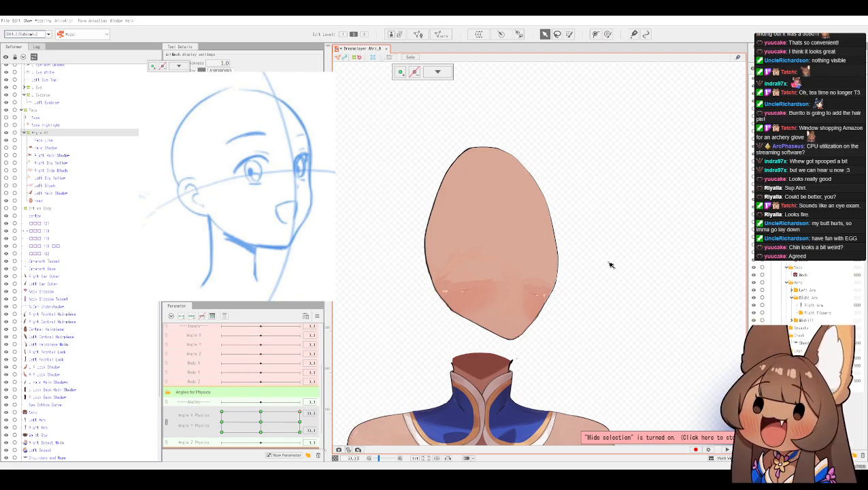
- Compare the maximum X, maximum Y head pose against the neutral and straight-up poses with the eyes and hair shown
{"action": "scroll", "coordinate": [72, 102], "scroll_direction": "up", "scroll_amount": 2}
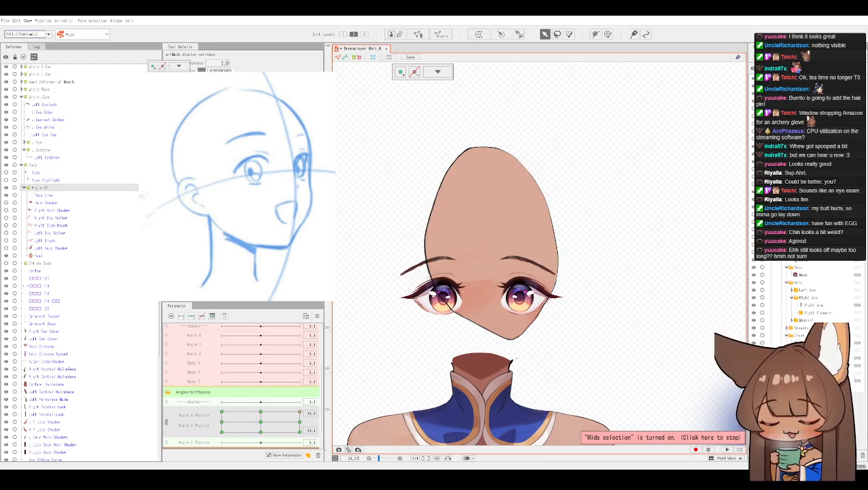
{"action": "left_click", "coordinate": [300, 412]}
{"action": "left_click_drag", "start_coordinate": [303, 413], "coordinate": [259, 421]}
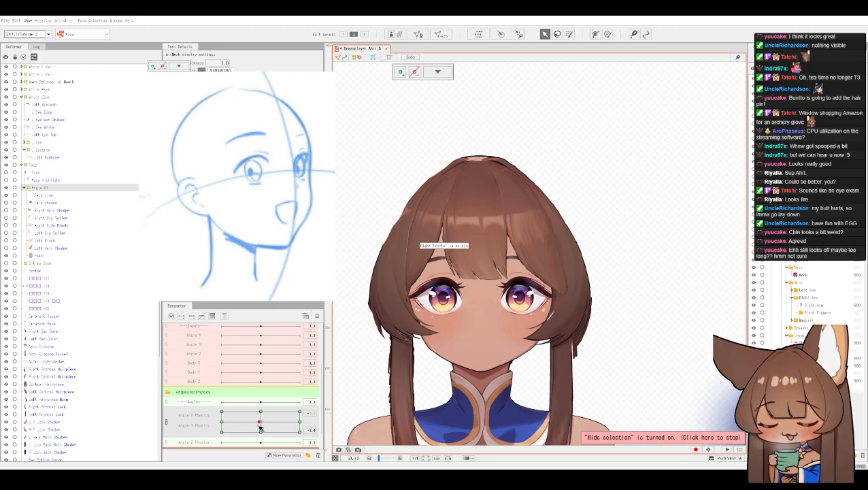
{"action": "mouse_move", "coordinate": [261, 422]}
{"action": "left_mouse_down"}
{"action": "mouse_move", "coordinate": [315, 425]}
{"action": "mouse_move", "coordinate": [325, 395]}
{"action": "mouse_move", "coordinate": [306, 423]}
{"action": "mouse_move", "coordinate": [317, 387]}
{"action": "mouse_move", "coordinate": [263, 368]}
{"action": "mouse_move", "coordinate": [306, 376]}
{"action": "mouse_move", "coordinate": [337, 343]}
{"action": "mouse_move", "coordinate": [345, 318]}
{"action": "mouse_move", "coordinate": [338, 294]}
{"action": "mouse_move", "coordinate": [338, 301]}
{"action": "left_mouse_up"}
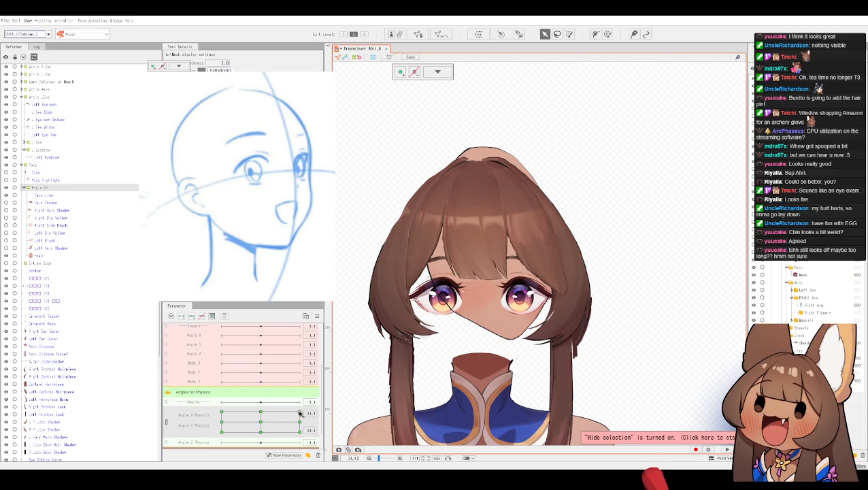
{"action": "key", "text": "ctrl+minus"}
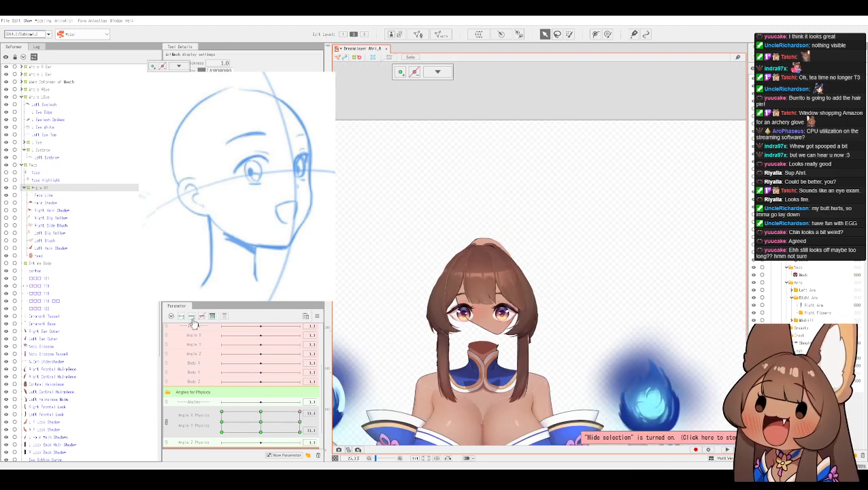
{"action": "left_click", "coordinate": [40, 190]}
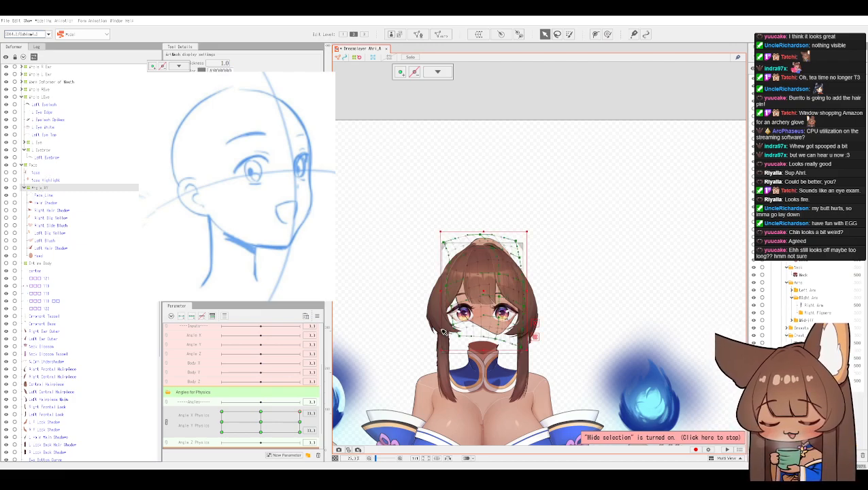
{"action": "scroll", "coordinate": [494, 290], "scroll_direction": "up", "scroll_amount": 2}
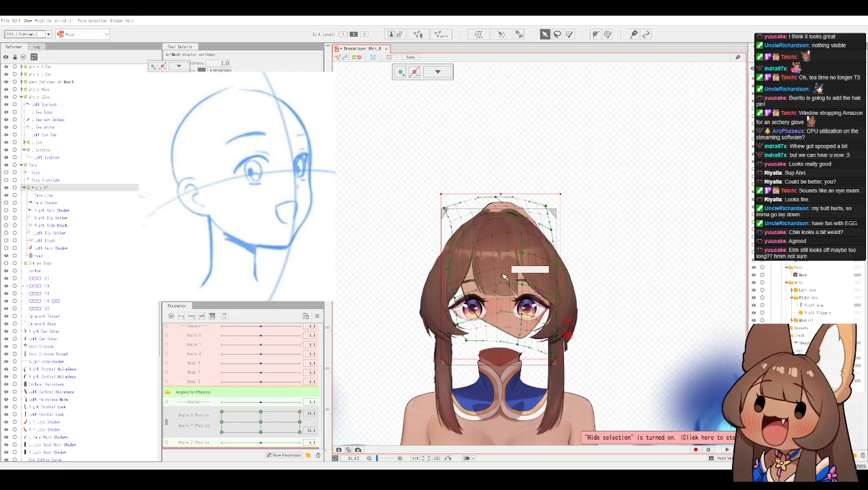
{"action": "scroll", "coordinate": [503, 279], "scroll_direction": "up", "scroll_amount": 1}
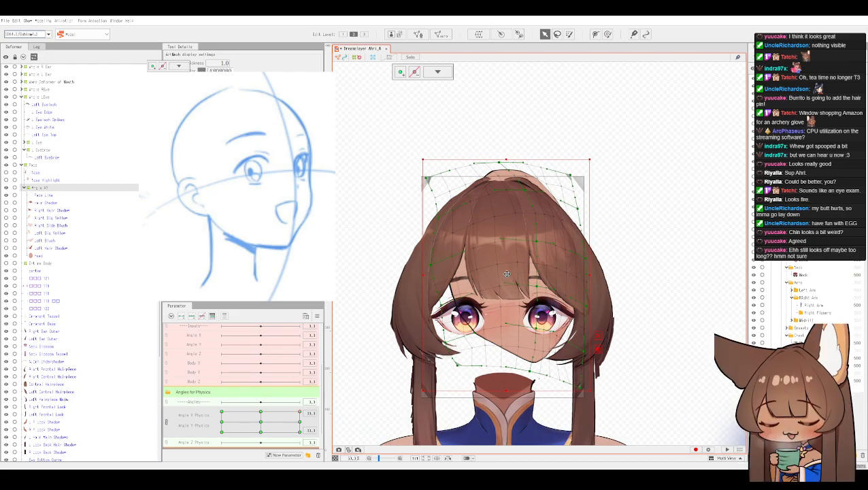
{"action": "left_click", "coordinate": [300, 413]}
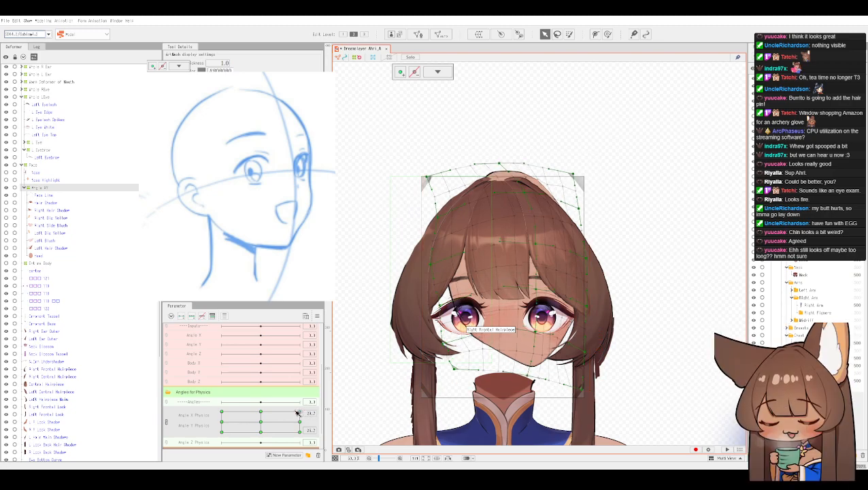
{"action": "mouse_move", "coordinate": [262, 412]}
{"action": "left_mouse_down"}
{"action": "mouse_move", "coordinate": [236, 411]}
{"action": "mouse_move", "coordinate": [317, 413]}
{"action": "mouse_move", "coordinate": [270, 413]}
{"action": "mouse_move", "coordinate": [260, 403]}
{"action": "left_mouse_up"}
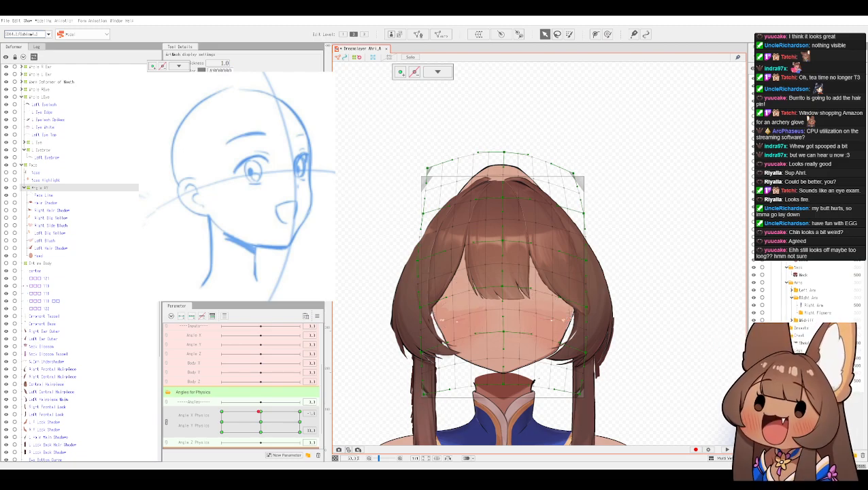
- Hide the hair and raise the Angle XY deformer's chin point slightly at the maximum X, maximum Y key
{"action": "left_click", "coordinate": [754, 131]}
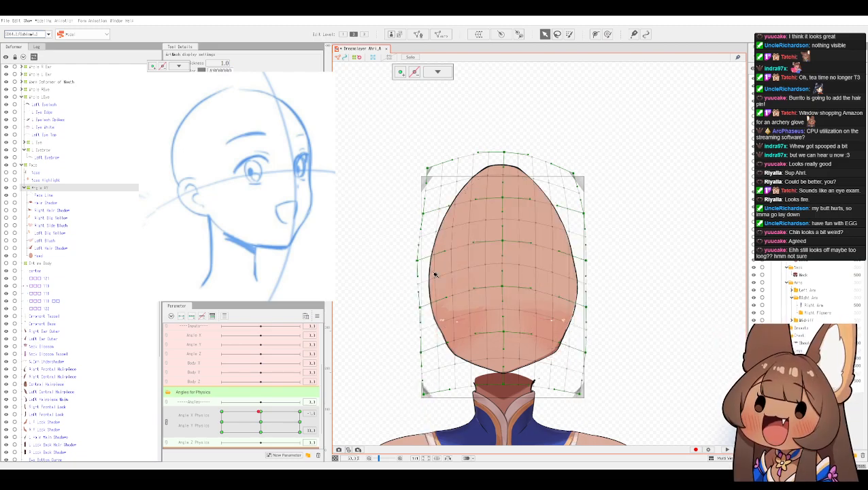
{"action": "left_click_drag", "start_coordinate": [259, 410], "coordinate": [261, 395]}
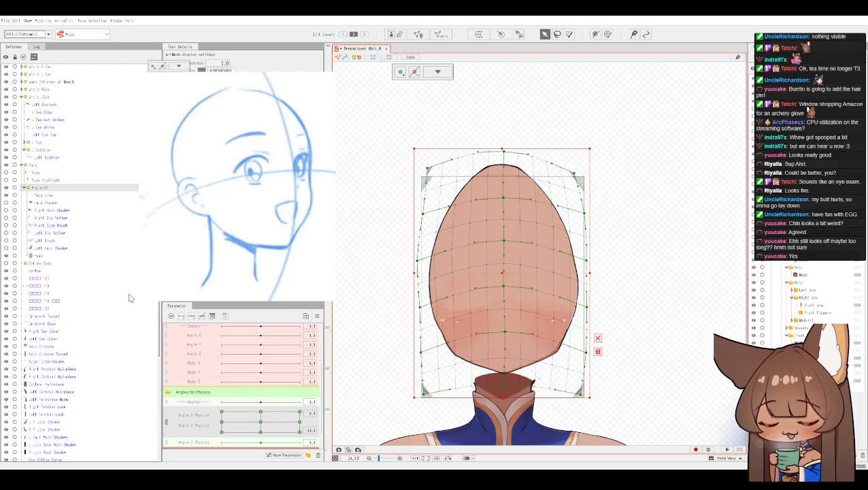
{"action": "left_click_drag", "start_coordinate": [262, 411], "coordinate": [309, 385]}
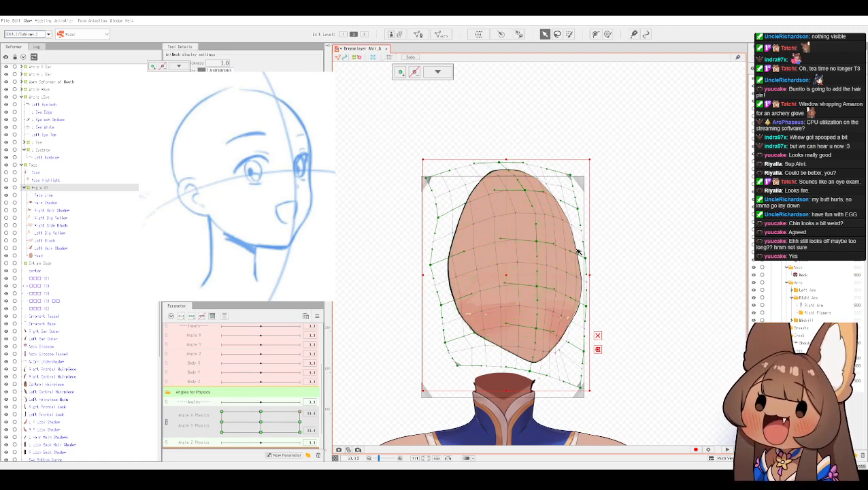
{"action": "left_click_drag", "start_coordinate": [540, 375], "coordinate": [540, 370]}
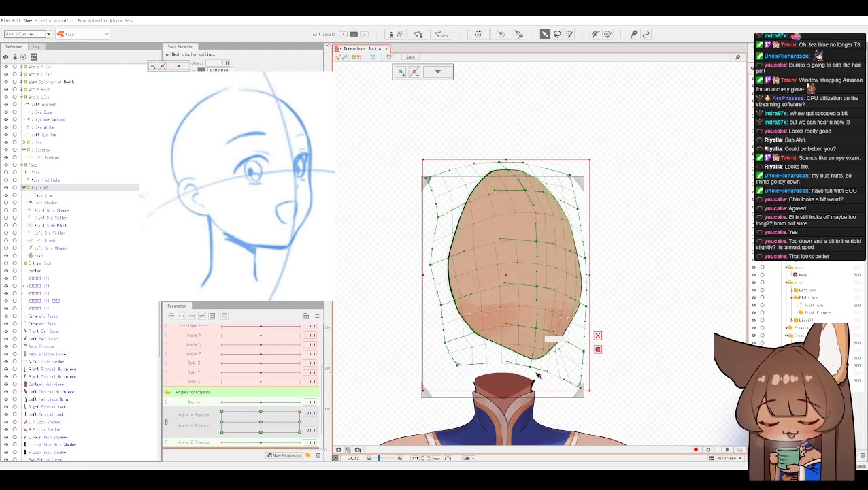
{"action": "key", "text": "ctrl+h"}
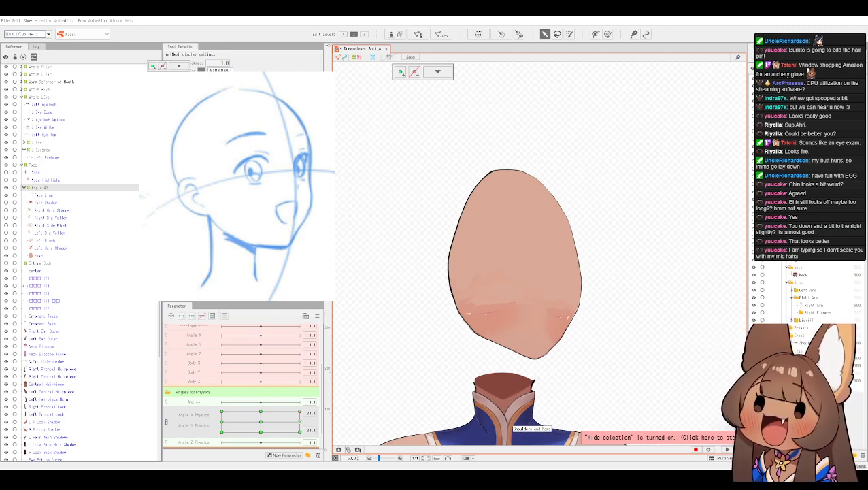
- Compare the head's upper corner pose with the maximum X, minimum Y pose, ending at maximum X and Y
{"action": "left_click", "coordinate": [300, 412]}
{"action": "left_click", "coordinate": [299, 430]}
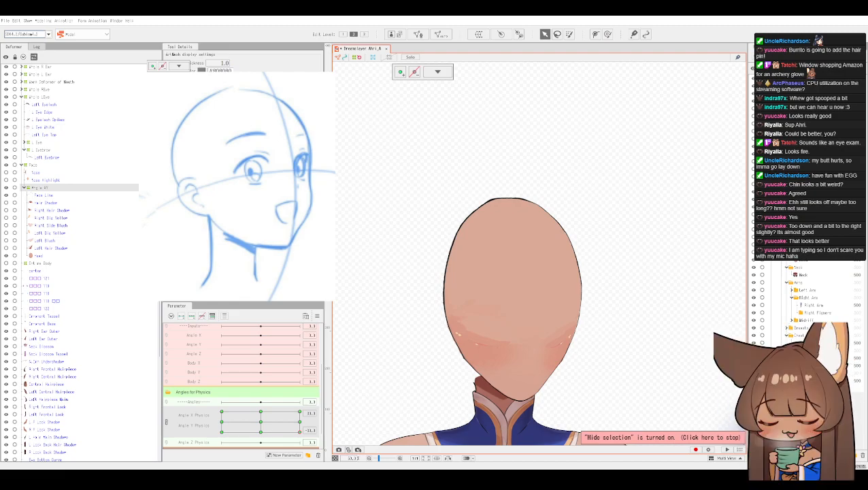
{"action": "left_click_drag", "start_coordinate": [299, 412], "coordinate": [345, 372]}
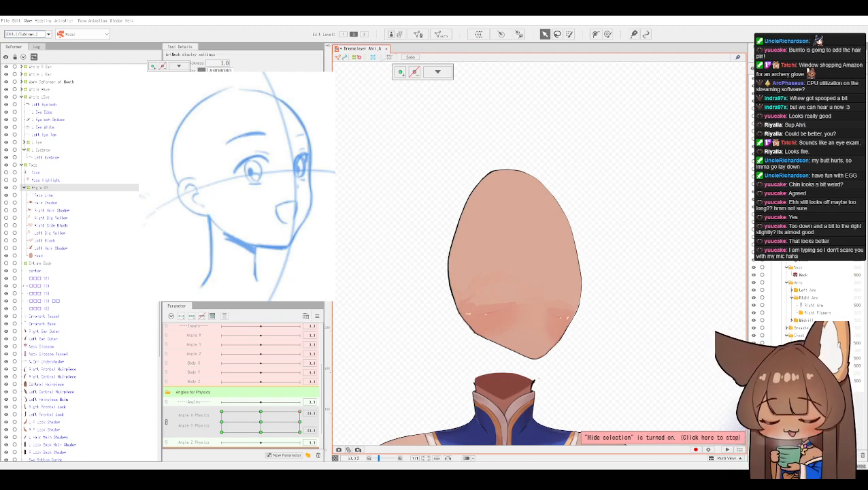
- Adjust the Head mesh vertices along the upper-right forehead edge to smooth its curve, and review it with the selection hidden
{"action": "left_click", "coordinate": [561, 209]}
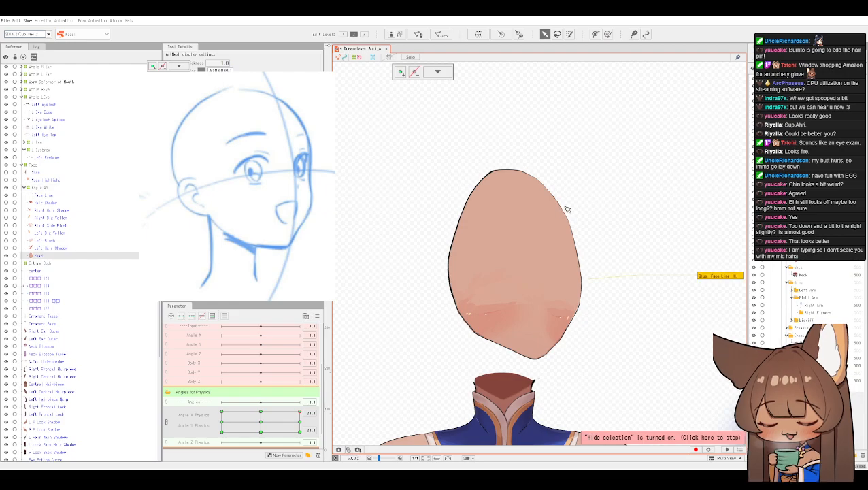
{"action": "scroll", "coordinate": [573, 189], "scroll_direction": "up", "scroll_amount": 3}
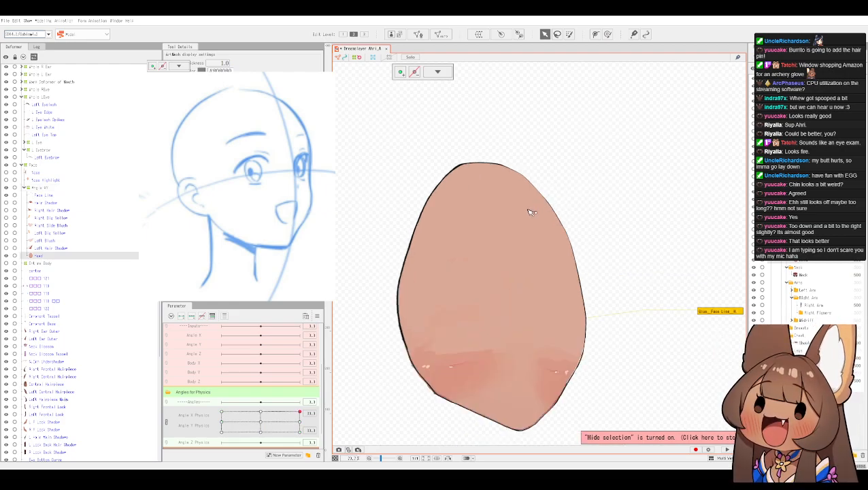
{"action": "left_click", "coordinate": [487, 213]}
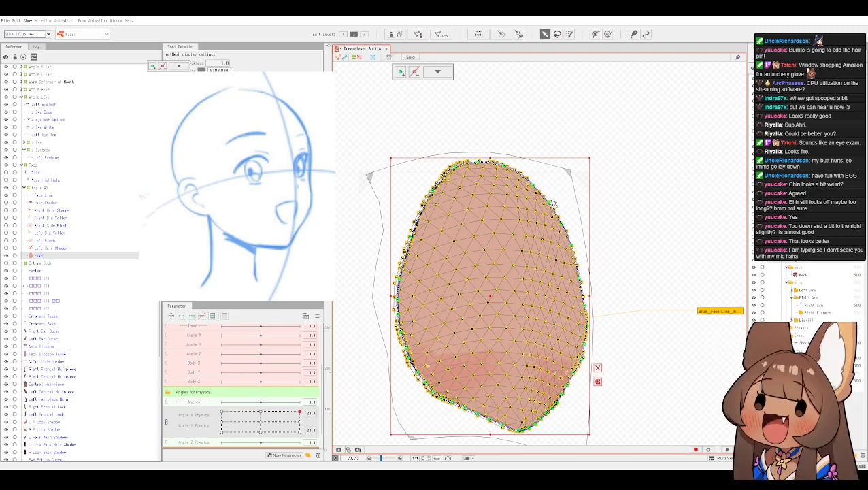
{"action": "left_click_drag", "start_coordinate": [618, 192], "coordinate": [635, 202]}
{"action": "scroll", "coordinate": [659, 145], "scroll_direction": "down", "scroll_amount": 2}
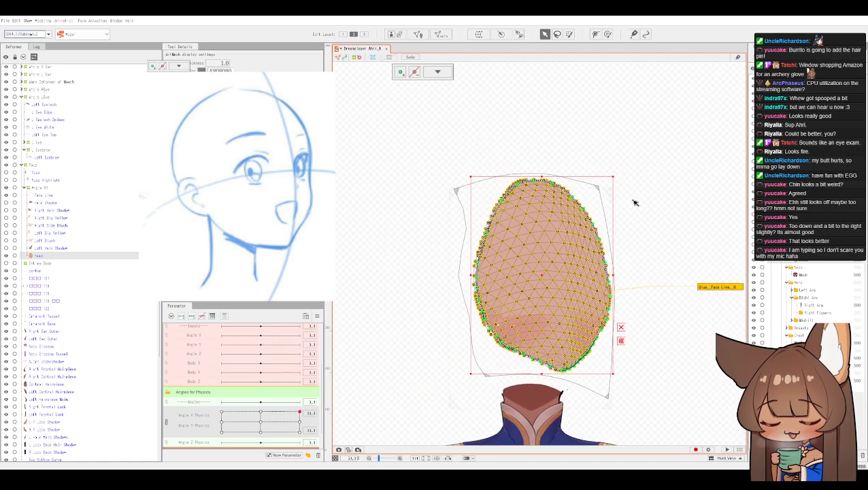
{"action": "scroll", "coordinate": [584, 198], "scroll_direction": "up", "scroll_amount": 1}
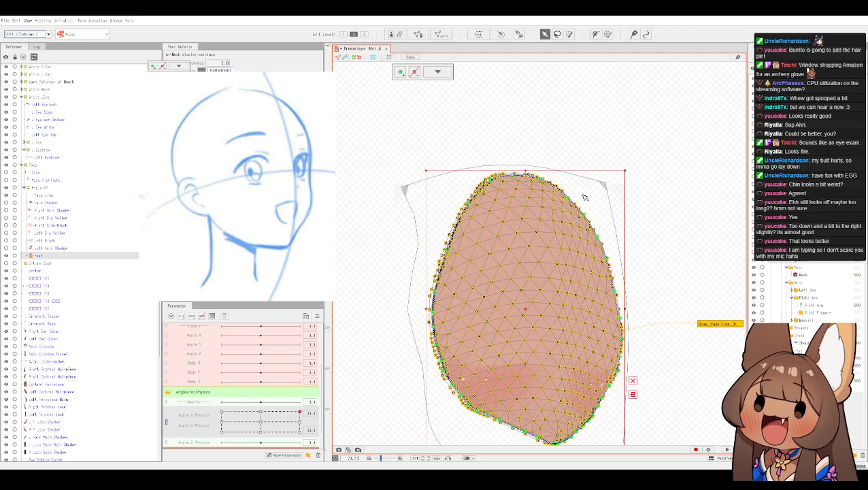
{"action": "scroll", "coordinate": [584, 197], "scroll_direction": "up", "scroll_amount": 1}
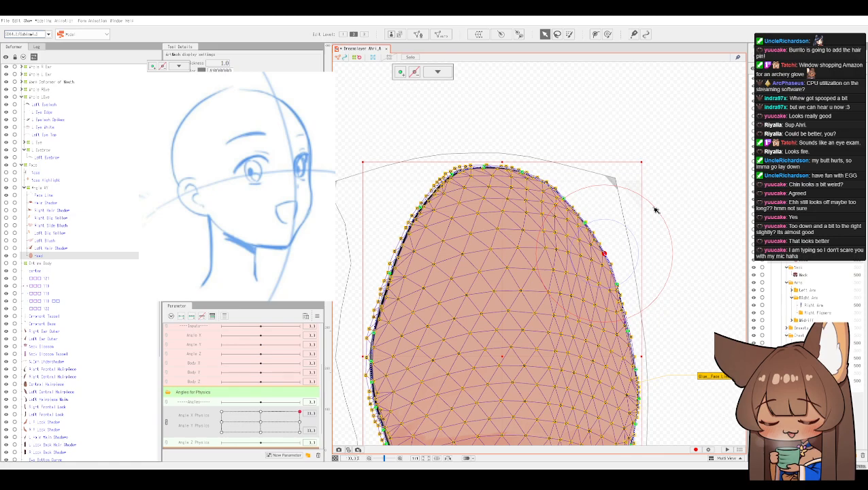
{"action": "key", "text": "ctrl+t"}
{"action": "scroll", "coordinate": [638, 200], "scroll_direction": "down", "scroll_amount": 2}
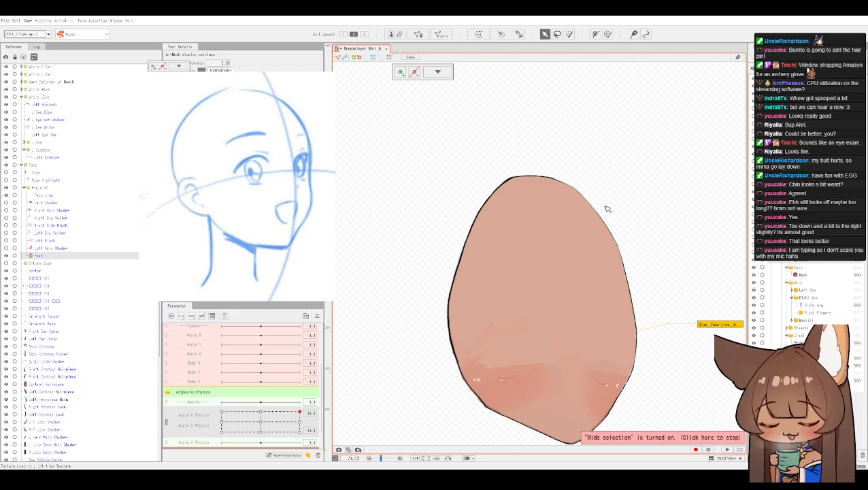
- Try to shift the Angle XY deformer's upper-right side point at the maximum X, maximum Y key, and undo the recent point moves
{"action": "left_click", "coordinate": [41, 187]}
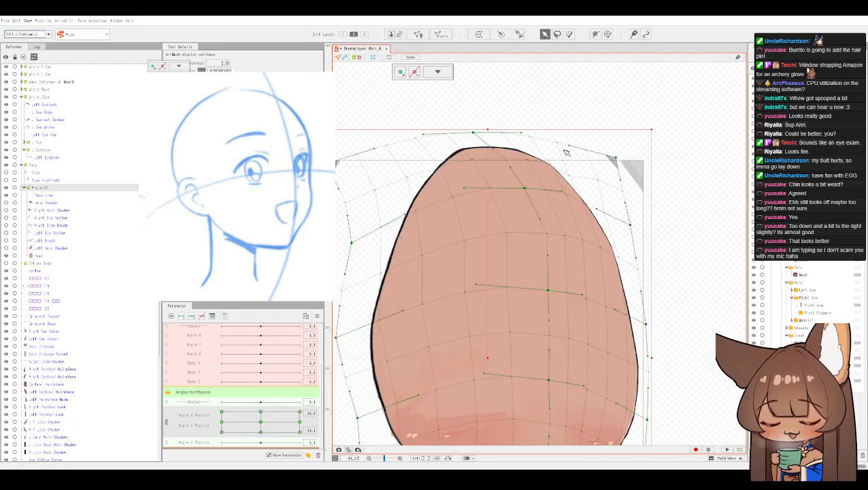
{"action": "scroll", "coordinate": [565, 151], "scroll_direction": "down", "scroll_amount": 1}
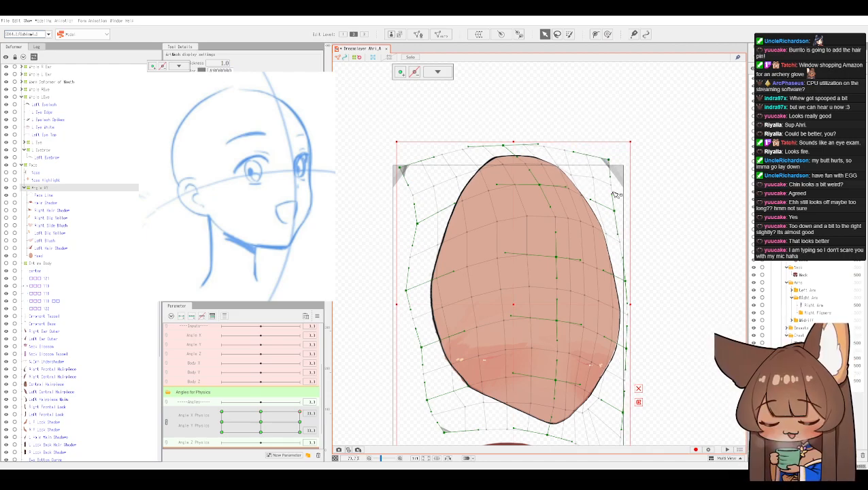
{"action": "left_click_drag", "start_coordinate": [623, 211], "coordinate": [622, 209]}
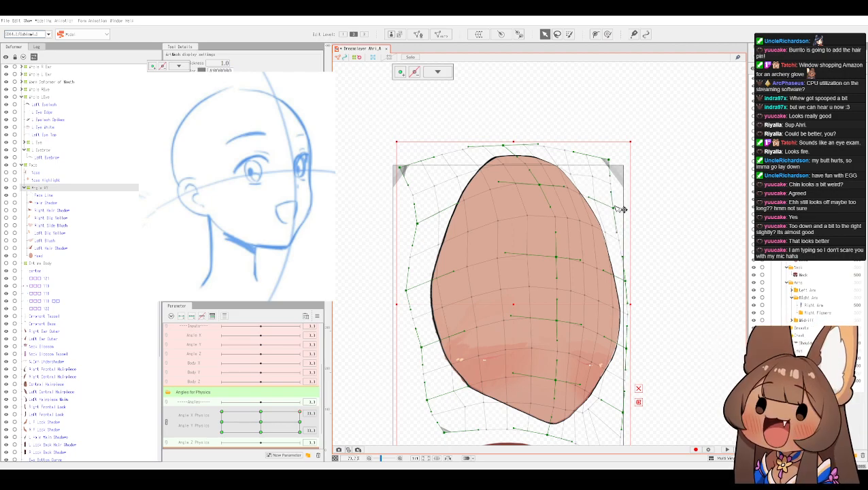
{"action": "key", "text": "ctrl+z"}
{"action": "key", "text": "ctrl+z"}
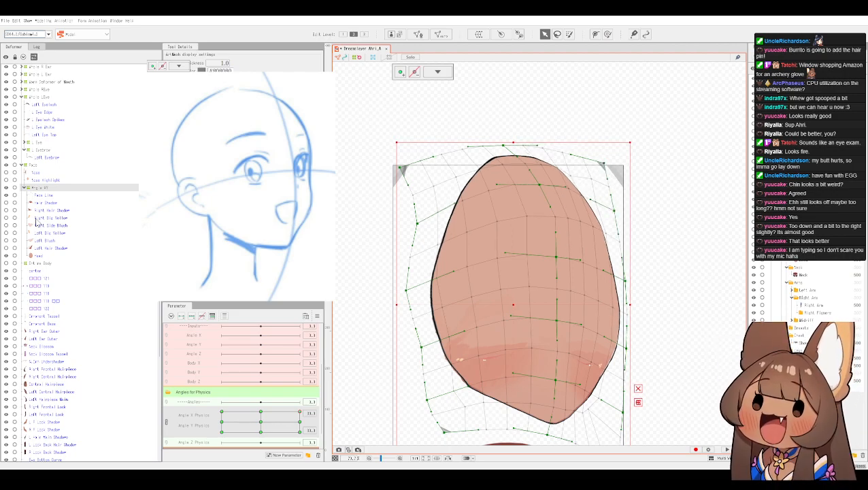
- Move the Head mesh's edge vertices slightly outward along the upper-right forehead to round its curve at maximum X and Y
{"action": "left_click", "coordinate": [43, 196]}
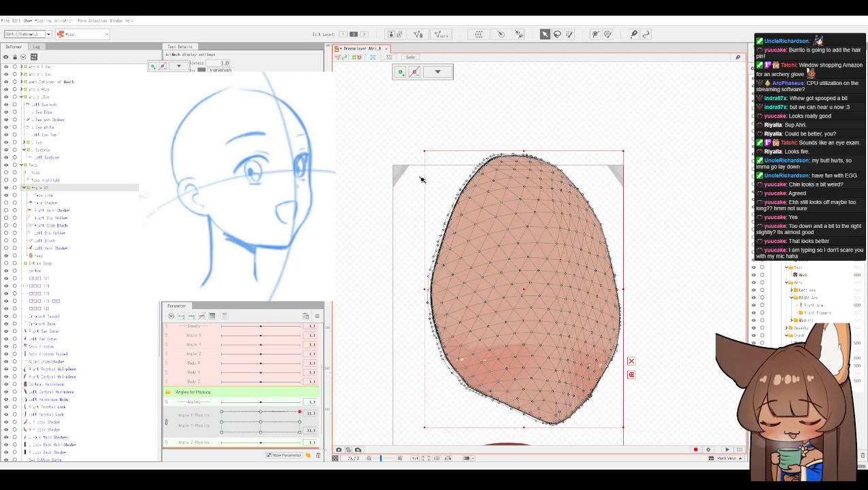
{"action": "left_click", "coordinate": [44, 195]}
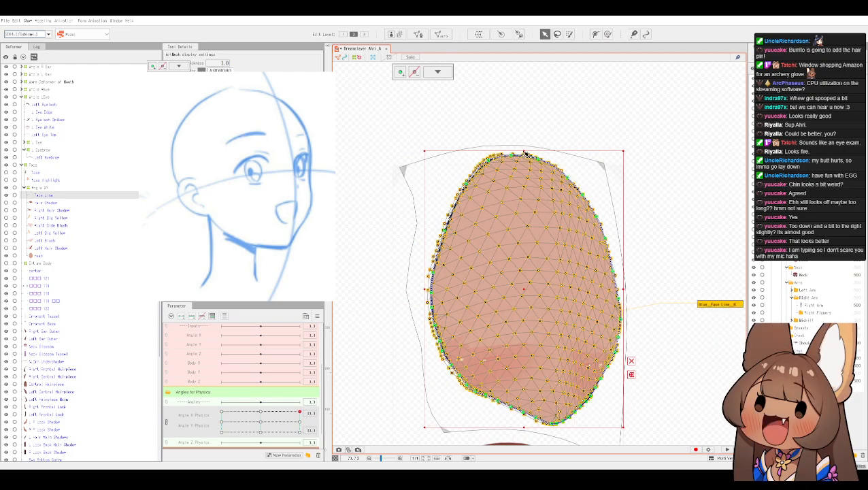
{"action": "left_click", "coordinate": [576, 155]}
{"action": "scroll", "coordinate": [576, 153], "scroll_direction": "up", "scroll_amount": 3}
{"action": "left_click_drag", "start_coordinate": [634, 186], "coordinate": [425, 189]}
{"action": "left_click", "coordinate": [441, 222]}
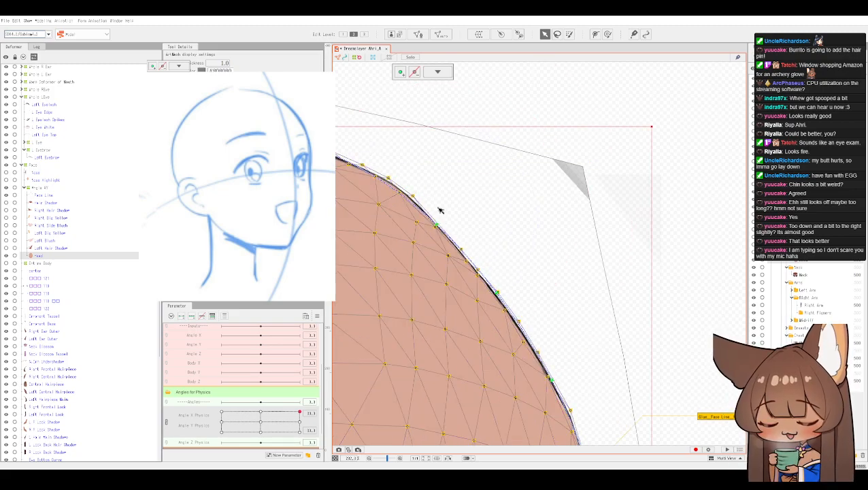
{"action": "scroll", "coordinate": [438, 208], "scroll_direction": "up", "scroll_amount": 2}
{"action": "left_click_drag", "start_coordinate": [397, 176], "coordinate": [518, 143]}
{"action": "scroll", "coordinate": [450, 158], "scroll_direction": "down", "scroll_amount": 2}
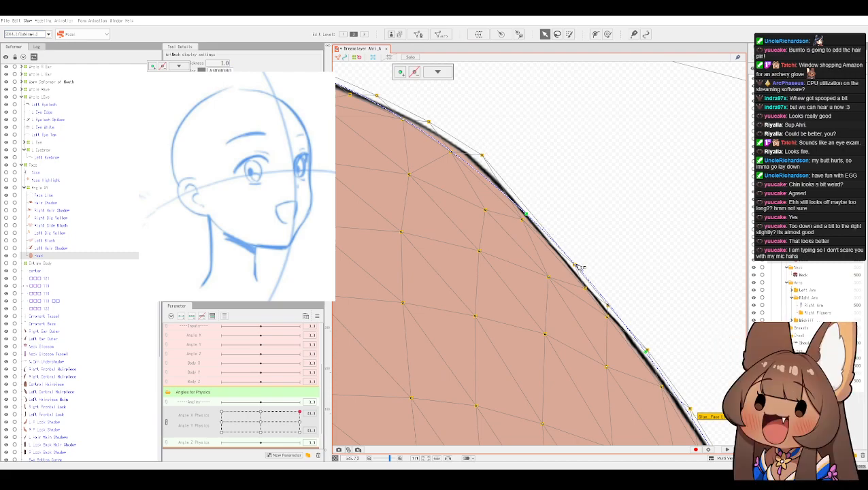
{"action": "left_click_drag", "start_coordinate": [579, 263], "coordinate": [581, 257]}
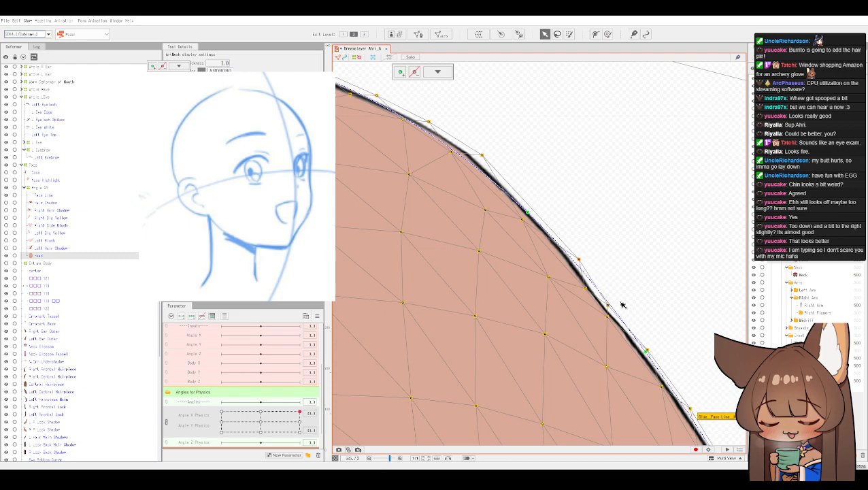
{"action": "left_click_drag", "start_coordinate": [608, 305], "coordinate": [614, 300]}
{"action": "left_click_drag", "start_coordinate": [648, 351], "coordinate": [655, 349]}
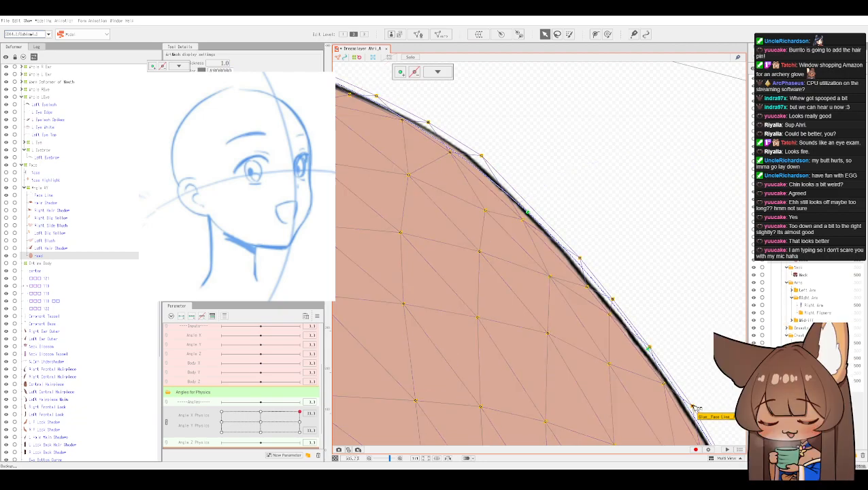
{"action": "left_click_drag", "start_coordinate": [695, 407], "coordinate": [700, 402]}
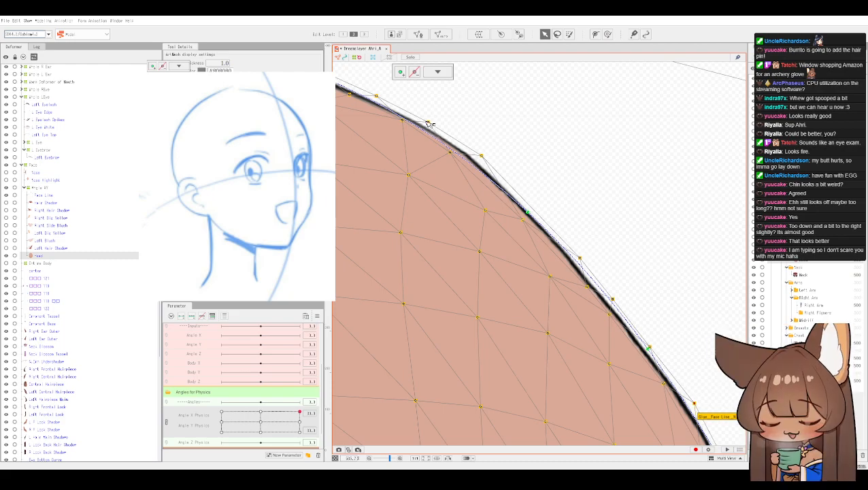
- Raise the Head mesh's forehead edge vertices nearer the crown slightly, and review the outline with the selection hidden
{"action": "left_click_drag", "start_coordinate": [430, 122], "coordinate": [433, 119]}
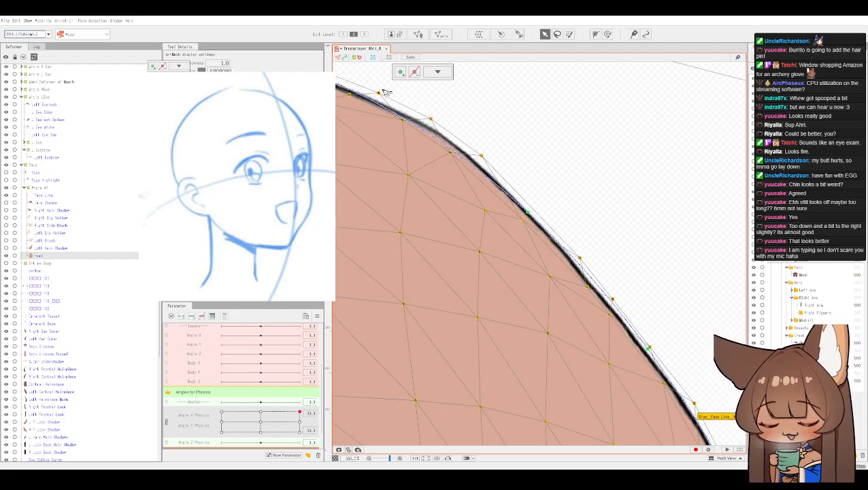
{"action": "scroll", "coordinate": [526, 123], "scroll_direction": "down", "scroll_amount": 3}
{"action": "scroll", "coordinate": [526, 122], "scroll_direction": "down", "scroll_amount": 3}
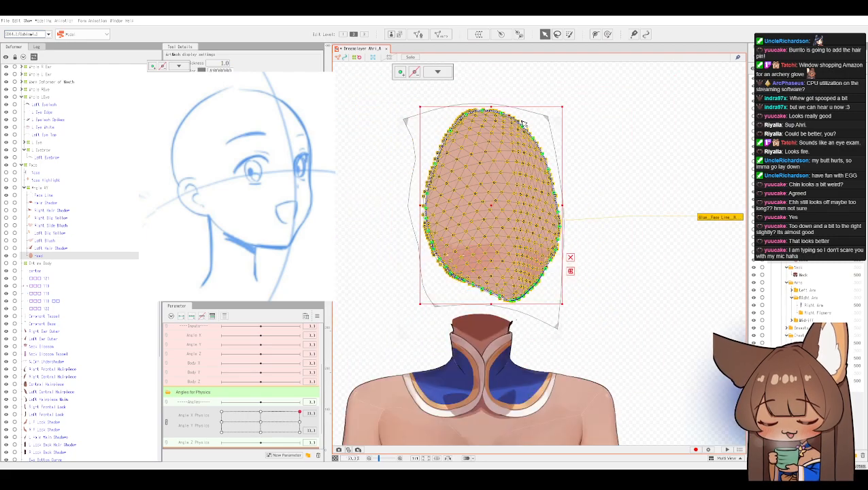
{"action": "key", "text": "ctrl+t"}
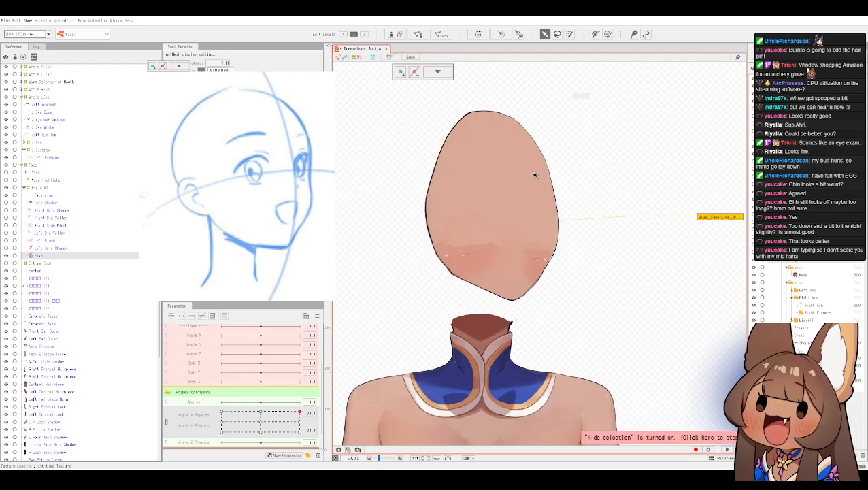
{"action": "scroll", "coordinate": [556, 160], "scroll_direction": "up", "scroll_amount": 3}
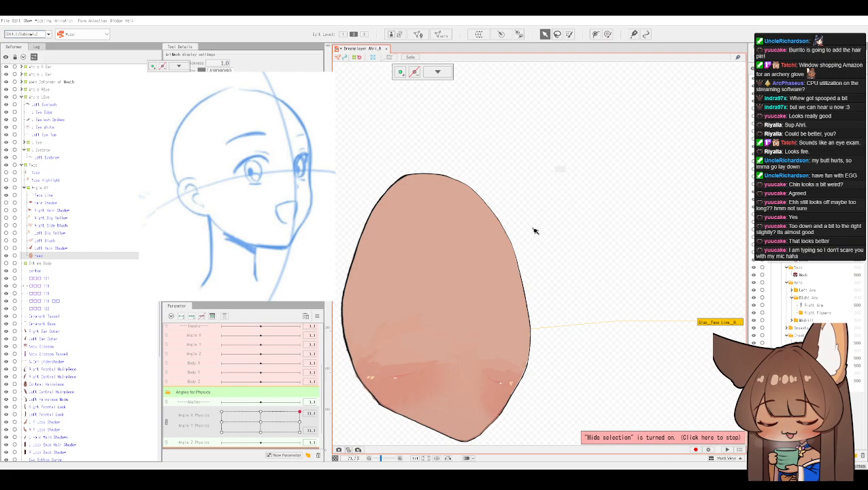
{"action": "scroll", "coordinate": [530, 227], "scroll_direction": "up", "scroll_amount": 3}
{"action": "key", "text": "ctrl+t"}
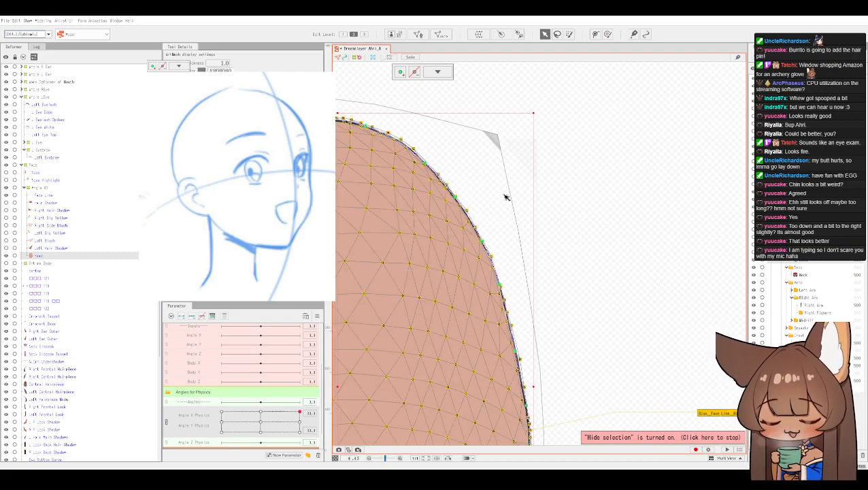
- Pull the Angle XY deformer's upper-right corner point slightly outward, and compare the result with the maximum X, neutral Y pose
{"action": "left_click", "coordinate": [41, 188]}
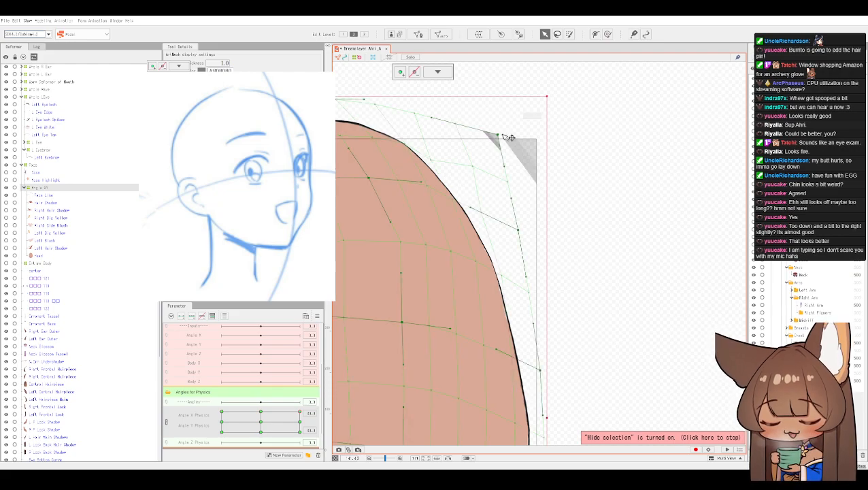
{"action": "left_click_drag", "start_coordinate": [498, 135], "coordinate": [509, 131]}
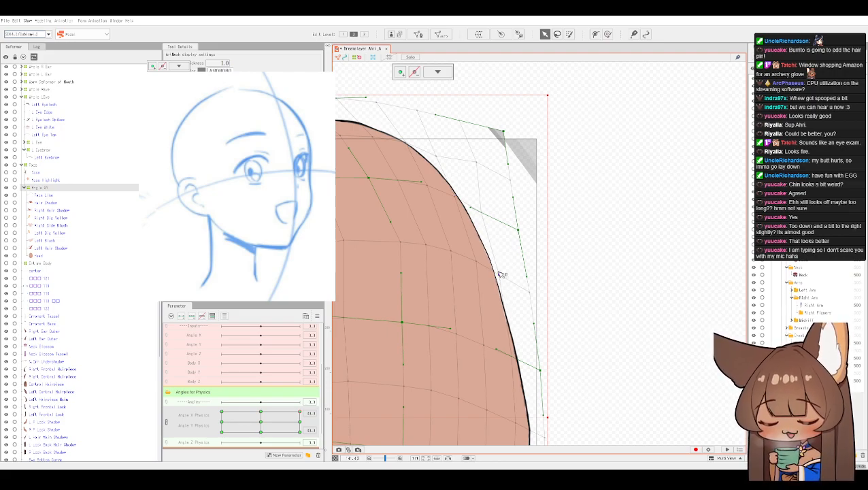
{"action": "scroll", "coordinate": [507, 272], "scroll_direction": "down", "scroll_amount": 4}
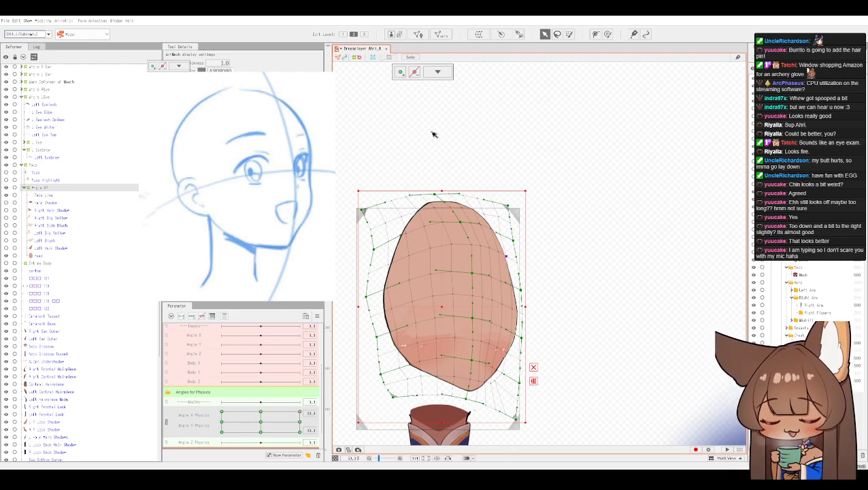
{"action": "left_click", "coordinate": [301, 421]}
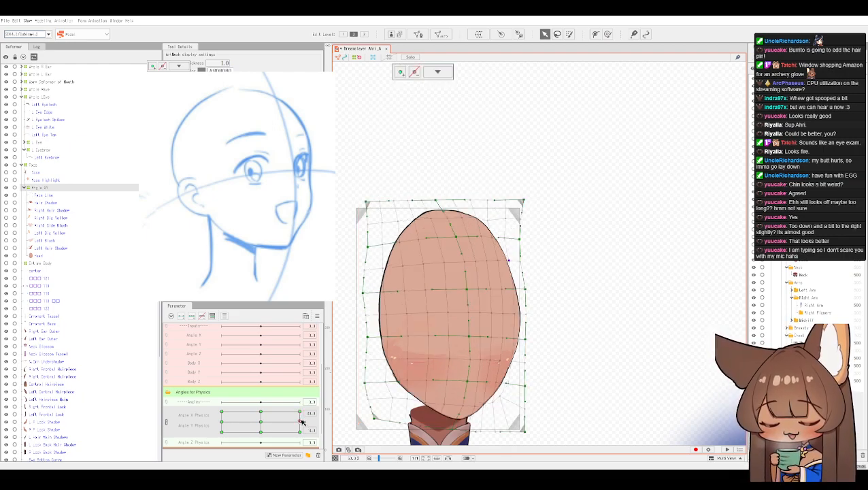
{"action": "left_click_drag", "start_coordinate": [304, 421], "coordinate": [304, 423]}
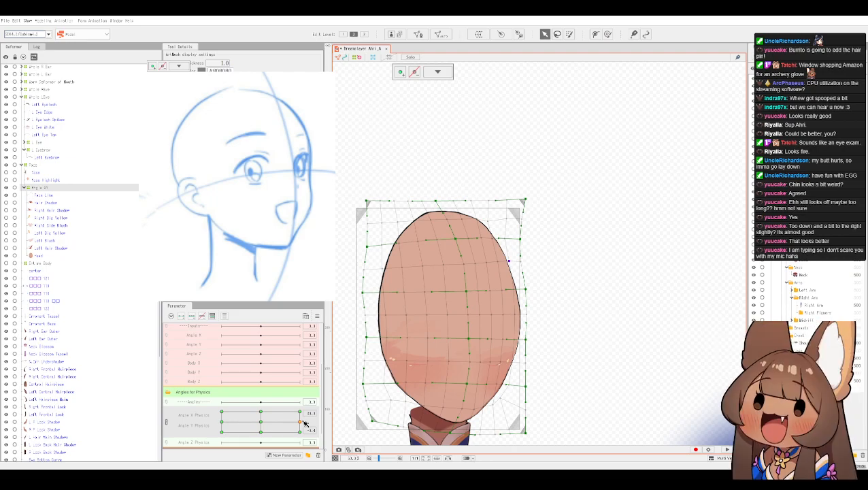
{"action": "left_click_drag", "start_coordinate": [304, 423], "coordinate": [304, 411]}
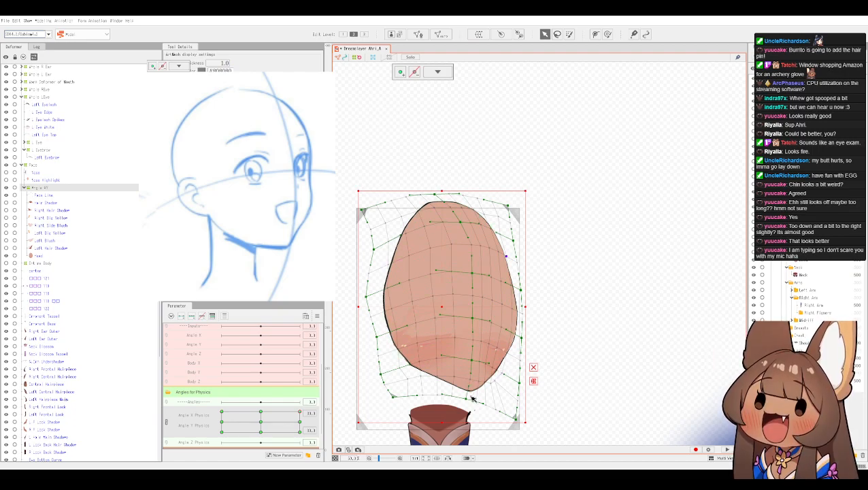
- Shift the Head mesh's chin tip vertex slightly to the right at the maximum X, maximum Y key
{"action": "scroll", "coordinate": [471, 396], "scroll_direction": "up", "scroll_amount": 3}
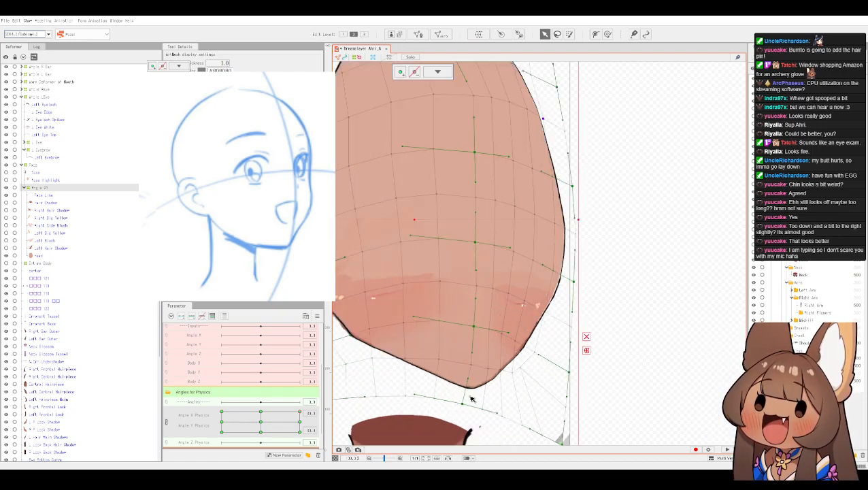
{"action": "left_click", "coordinate": [45, 258]}
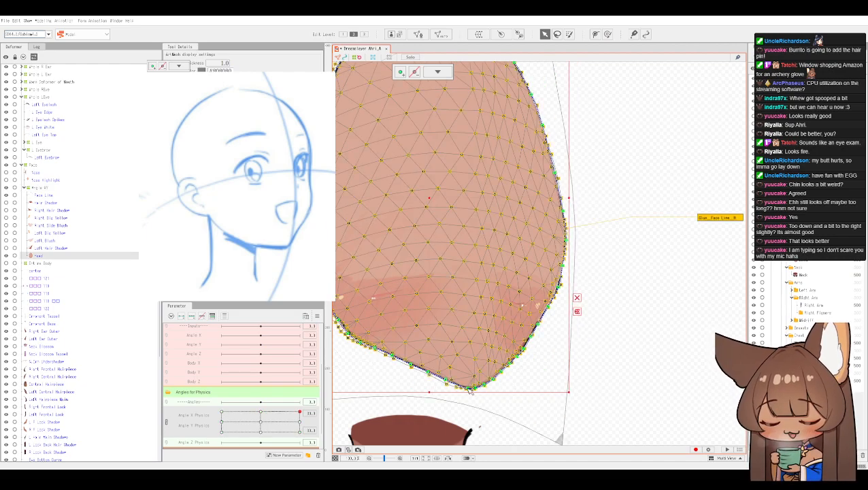
{"action": "left_click_drag", "start_coordinate": [470, 390], "coordinate": [484, 389]}
{"action": "key", "text": "ctrl+h"}
- Adjust the Head mesh's edge vertices around the chin and its right side to smooth the contour, and review it with the selection hidden
{"action": "scroll", "coordinate": [484, 389], "scroll_direction": "up", "scroll_amount": 6}
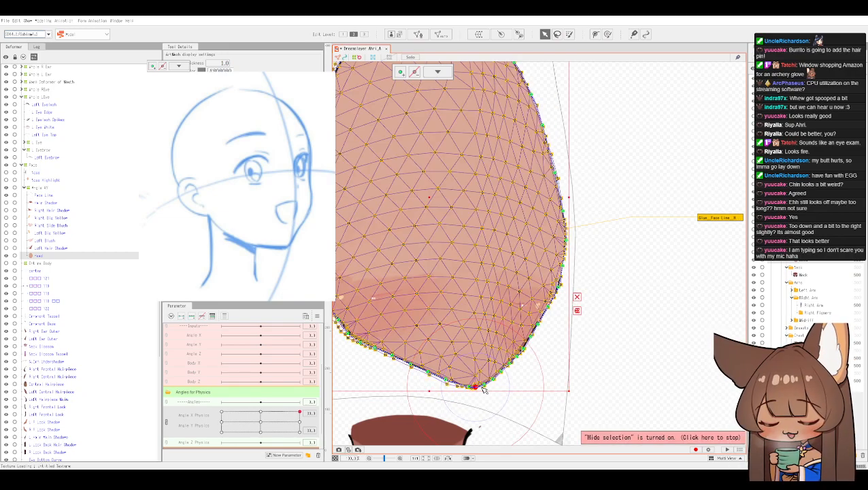
{"action": "left_click_drag", "start_coordinate": [461, 383], "coordinate": [508, 363]}
{"action": "left_click_drag", "start_coordinate": [558, 336], "coordinate": [554, 331]}
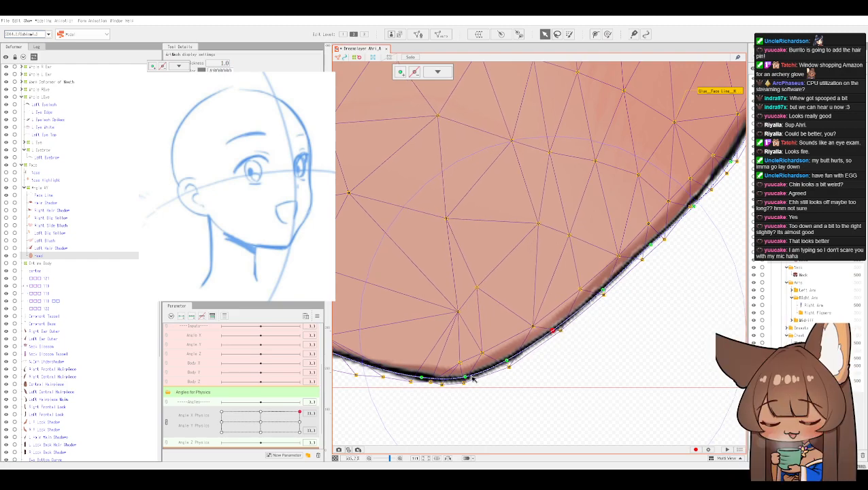
{"action": "left_click_drag", "start_coordinate": [466, 377], "coordinate": [468, 375]}
{"action": "left_click", "coordinate": [422, 377]}
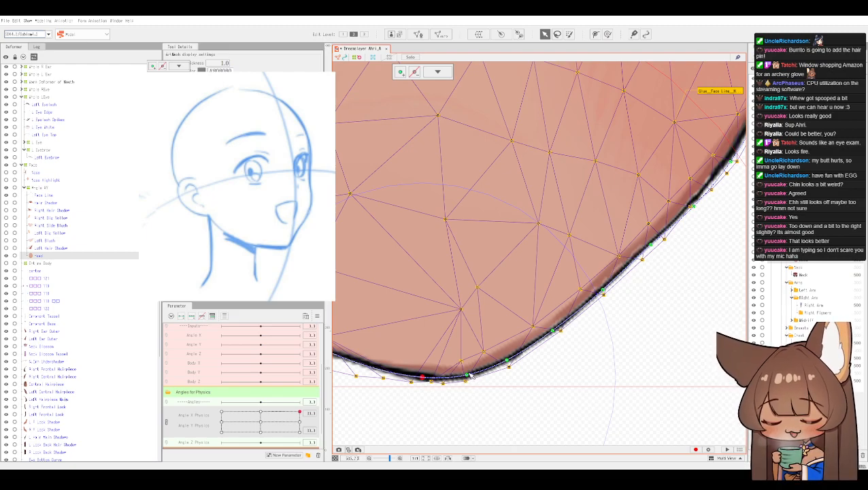
{"action": "key", "text": "ctrl+t"}
{"action": "scroll", "coordinate": [479, 341], "scroll_direction": "down", "scroll_amount": 8}
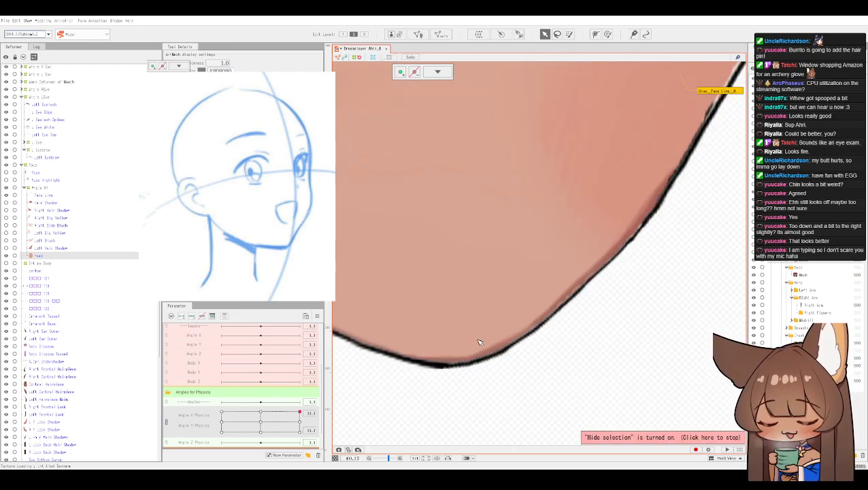
{"action": "scroll", "coordinate": [485, 349], "scroll_direction": "up", "scroll_amount": 5}
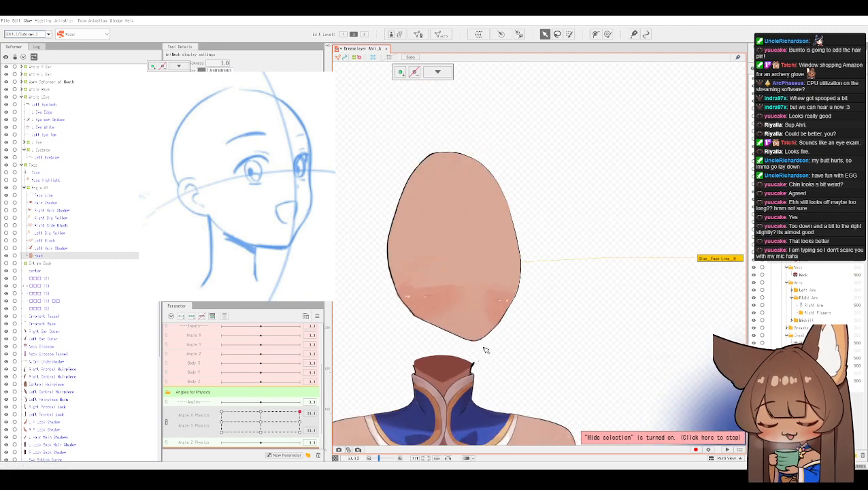
{"action": "left_click_drag", "start_coordinate": [492, 354], "coordinate": [513, 373]}
{"action": "scroll", "coordinate": [513, 372], "scroll_direction": "up", "scroll_amount": 1}
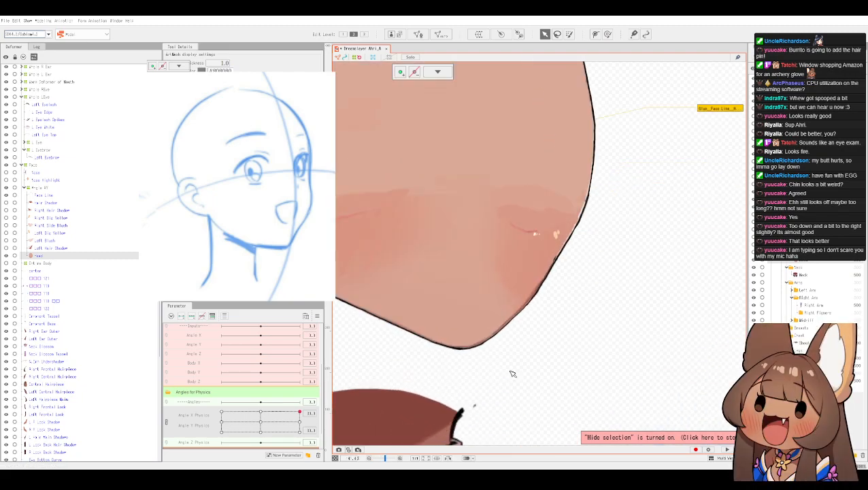
- Move the Head mesh's chin tip further right and slightly up, and check the outline with the selection hidden
{"action": "key", "text": "ctrl+t"}
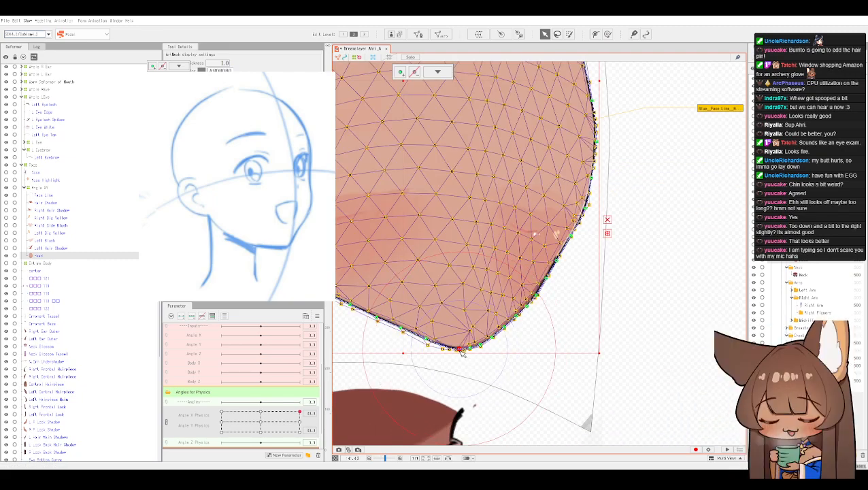
{"action": "left_click_drag", "start_coordinate": [460, 349], "coordinate": [472, 347]}
{"action": "key", "text": "ctrl+t"}
{"action": "scroll", "coordinate": [476, 350], "scroll_direction": "up", "scroll_amount": 2}
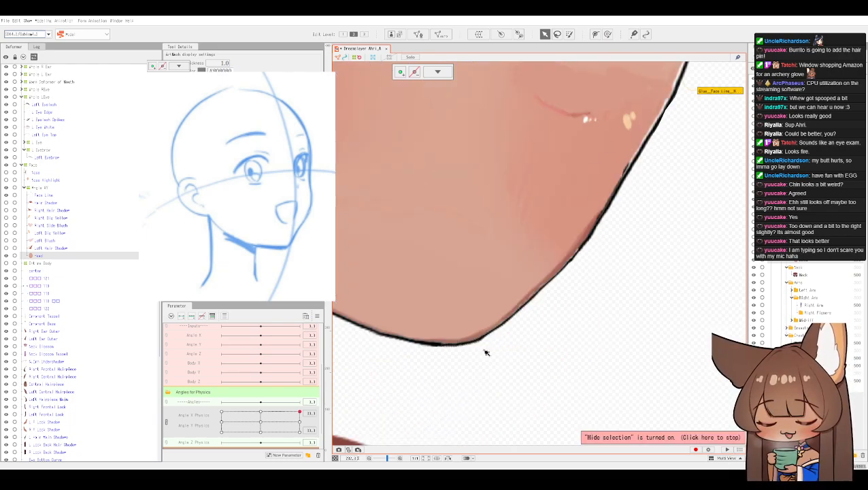
- Raise the Head mesh vertices at the chin tip and on both sides of it slightly to round the chin contour
{"action": "key", "text": "ctrl+t"}
{"action": "scroll", "coordinate": [491, 350], "scroll_direction": "up", "scroll_amount": 3}
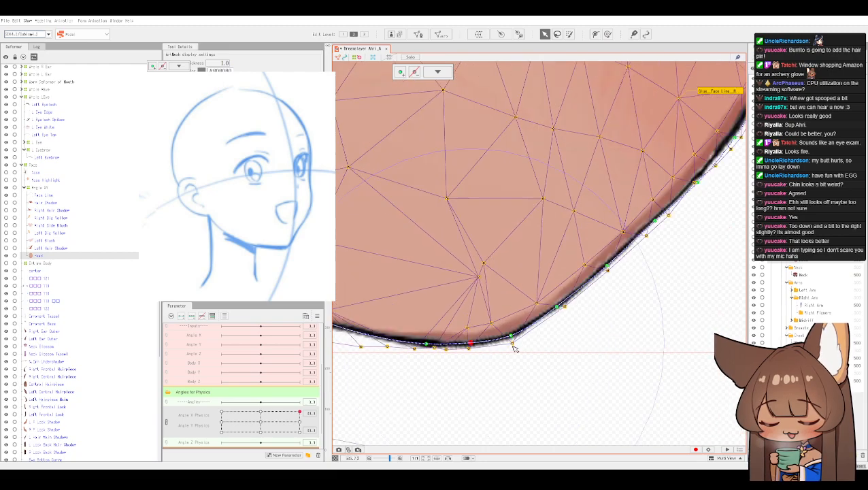
{"action": "left_click_drag", "start_coordinate": [511, 332], "coordinate": [509, 326]}
{"action": "left_click_drag", "start_coordinate": [455, 342], "coordinate": [454, 339]}
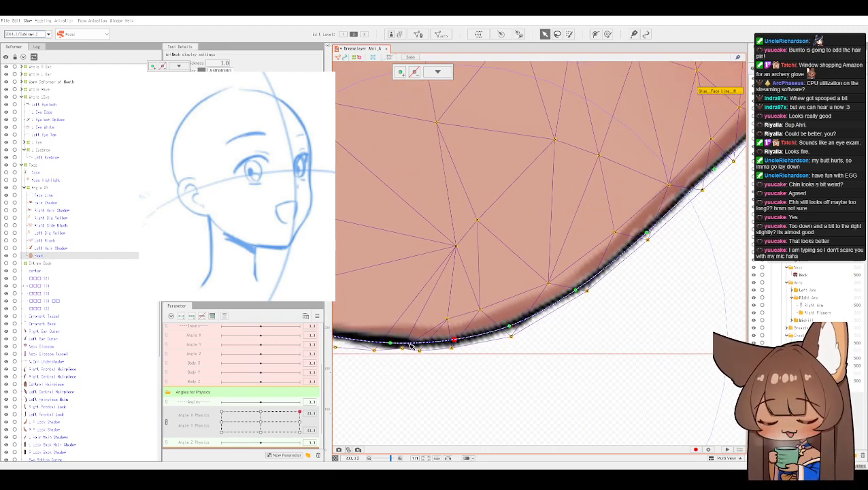
{"action": "left_click_drag", "start_coordinate": [390, 344], "coordinate": [391, 339]}
{"action": "left_click_drag", "start_coordinate": [454, 339], "coordinate": [510, 327]}
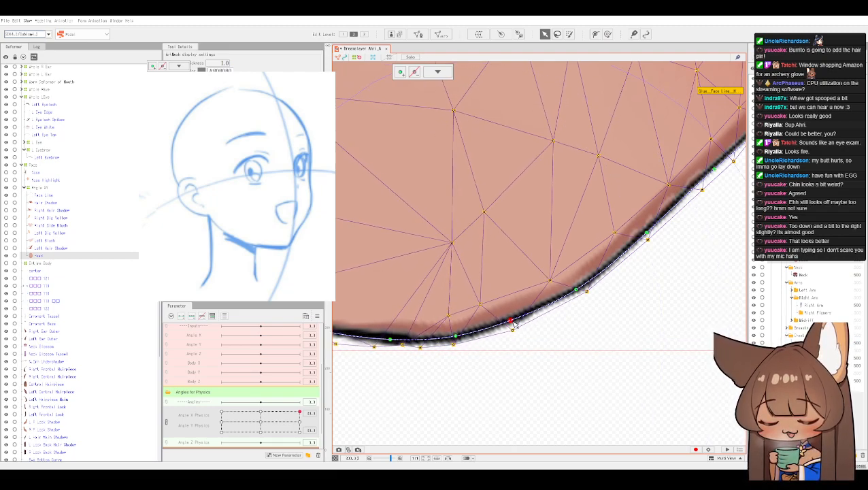
- Nudge the Head mesh's edge vertex right of the chin slightly up and inward, and review the outline with the selection hidden
{"action": "left_click_drag", "start_coordinate": [576, 292], "coordinate": [572, 280]}
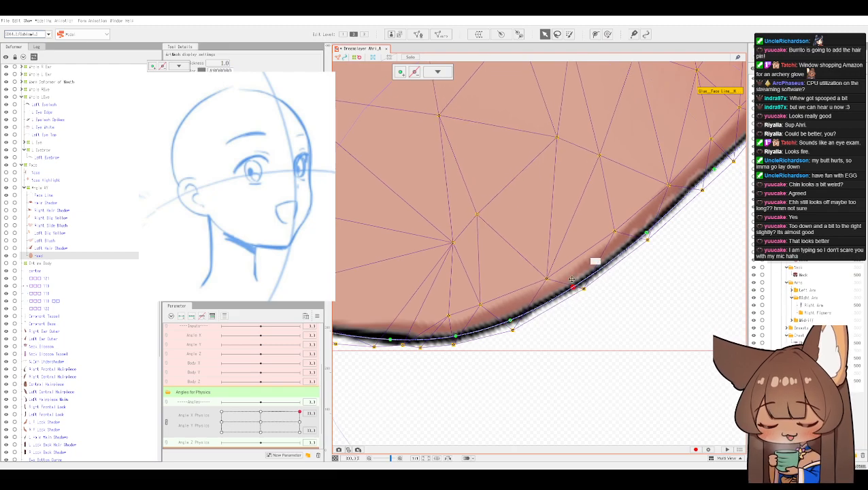
{"action": "scroll", "coordinate": [554, 284], "scroll_direction": "down", "scroll_amount": 5}
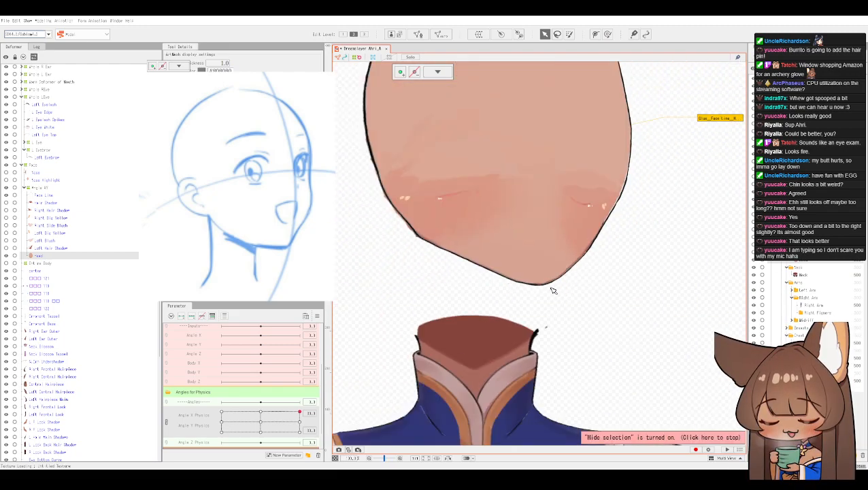
{"action": "left_click_drag", "start_coordinate": [566, 300], "coordinate": [552, 326]}
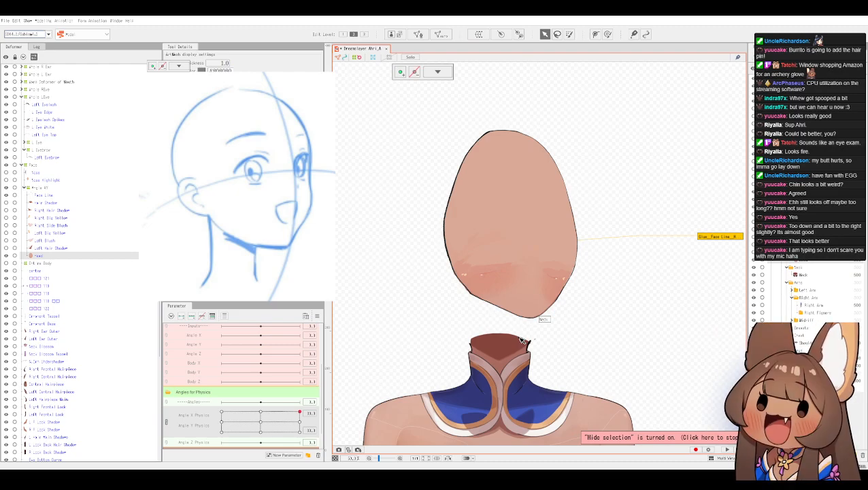
{"action": "scroll", "coordinate": [537, 346], "scroll_direction": "up", "scroll_amount": 1}
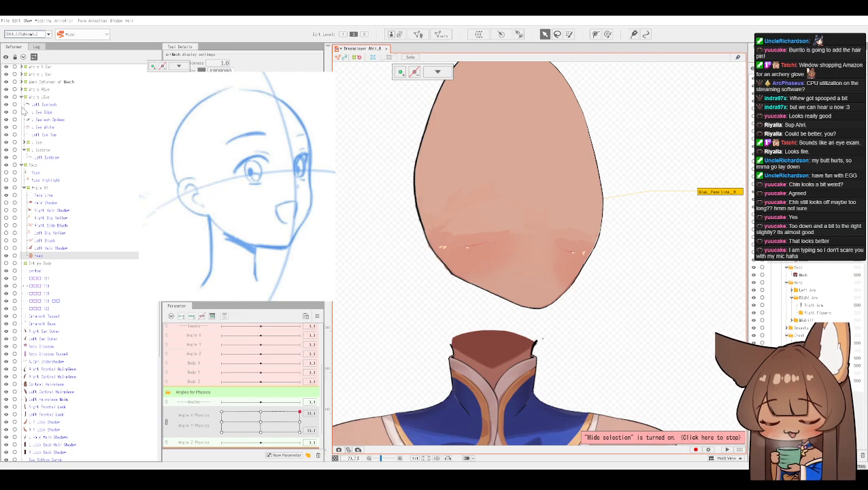
- Select the Angle XY deformer and, with the selection hidden, preview the head turning from maximum X and Y to the neutral pose
{"action": "left_click", "coordinate": [41, 188]}
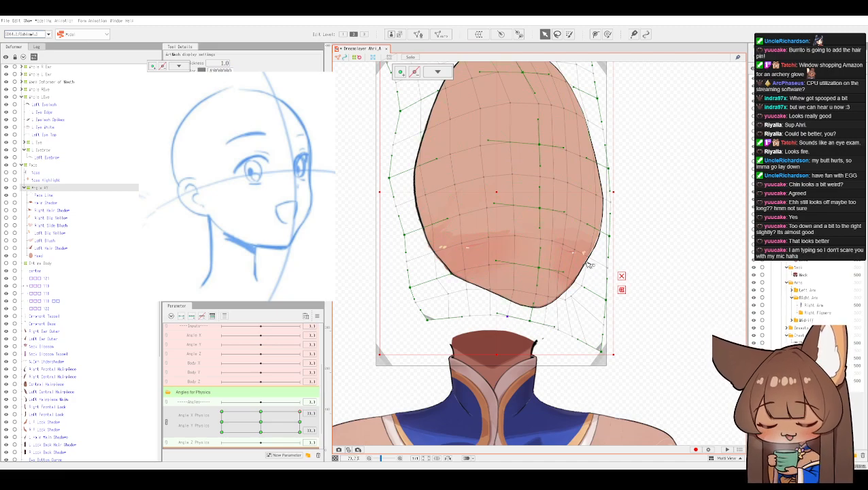
{"action": "scroll", "coordinate": [591, 262], "scroll_direction": "down", "scroll_amount": 2}
{"action": "key", "text": "ctrl+t"}
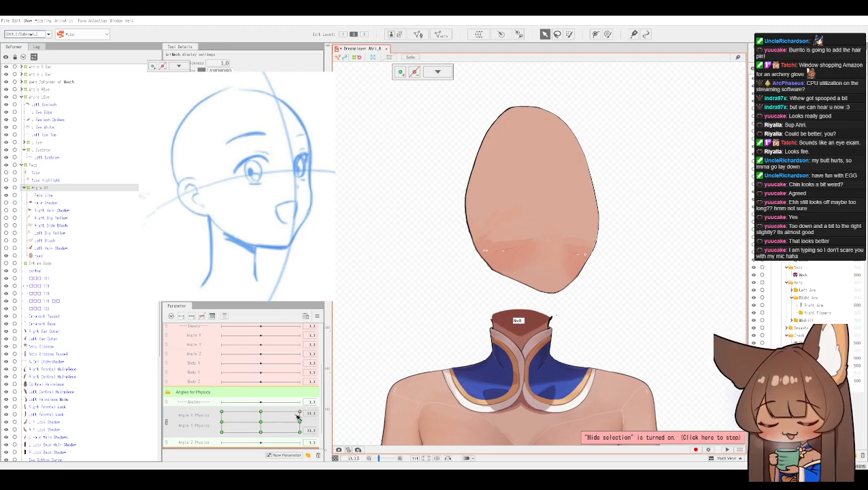
{"action": "left_click_drag", "start_coordinate": [303, 412], "coordinate": [260, 420]}
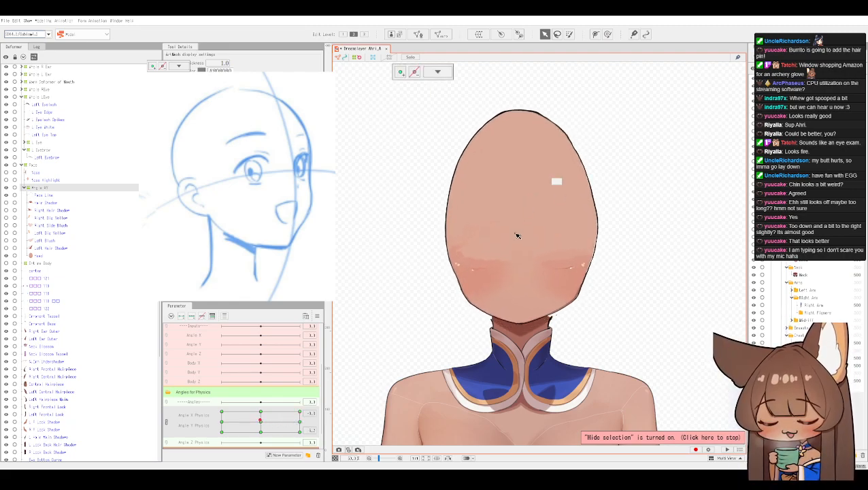
{"action": "left_click_drag", "start_coordinate": [260, 420], "coordinate": [261, 423]}
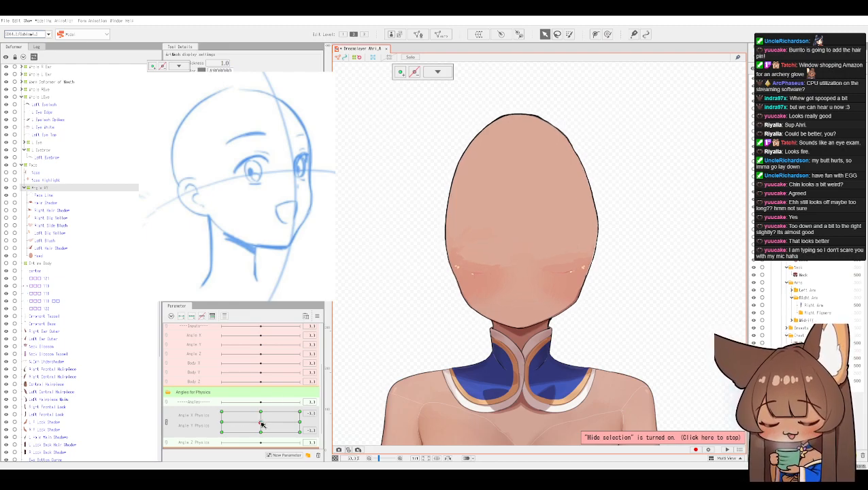
- Select the Head mesh and check its outline at maximum Angle X with Angle Y near neutral, hiding the selection
{"action": "left_click", "coordinate": [538, 246]}
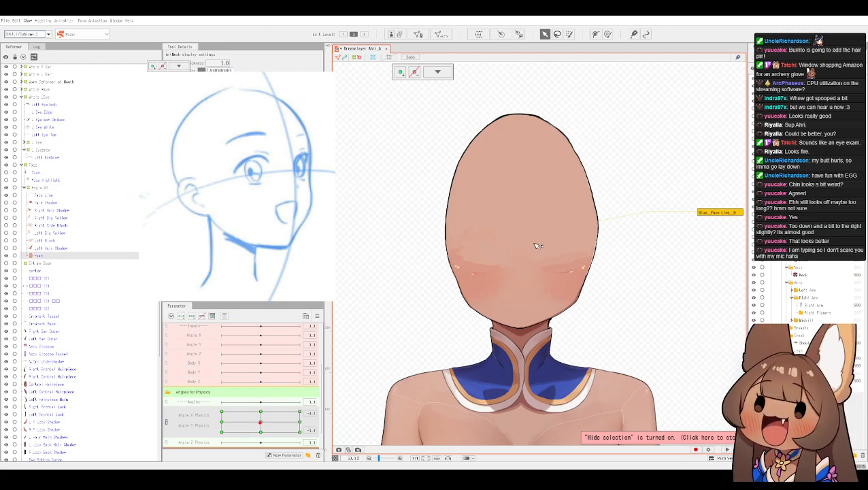
{"action": "left_click", "coordinate": [537, 246]}
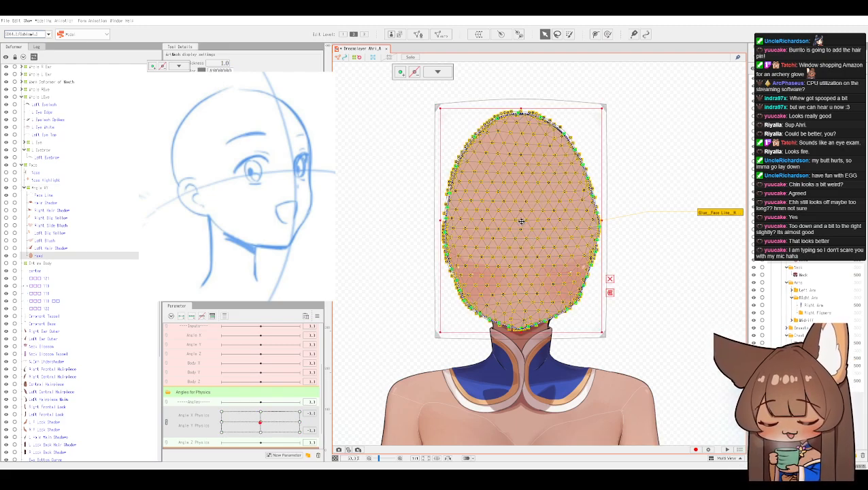
{"action": "left_click_drag", "start_coordinate": [261, 423], "coordinate": [335, 425]}
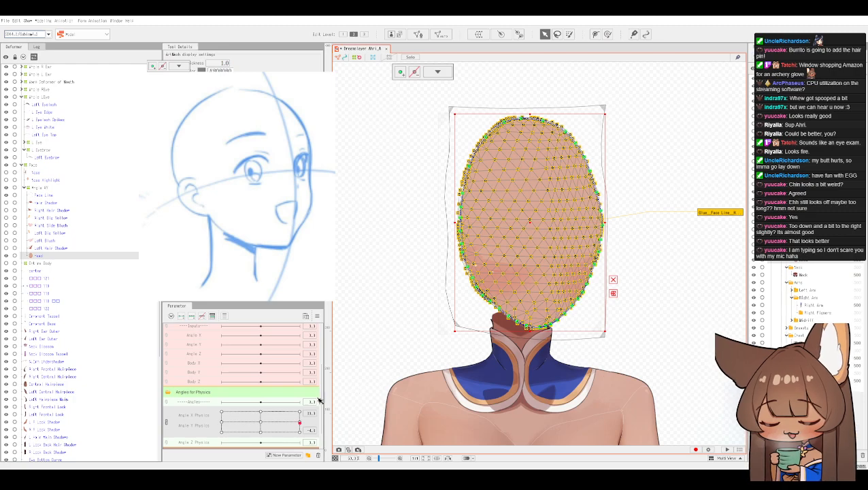
{"action": "left_click_drag", "start_coordinate": [303, 430], "coordinate": [302, 422]}
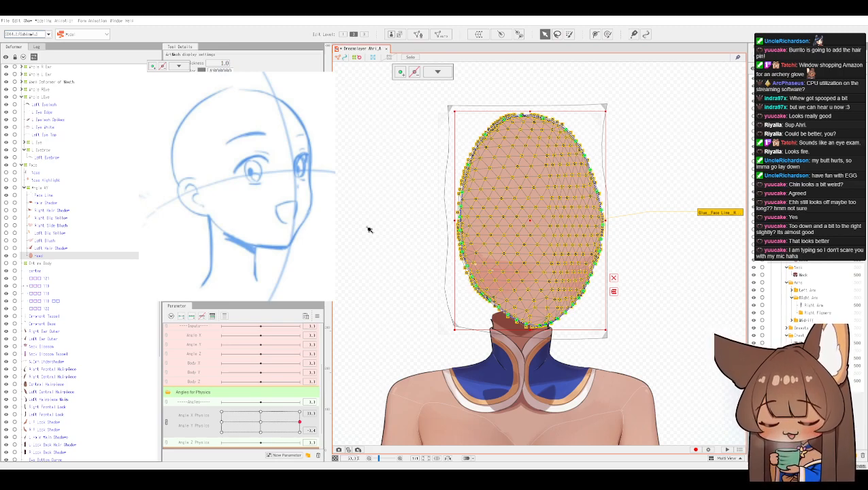
{"action": "key", "text": "ctrl+h"}
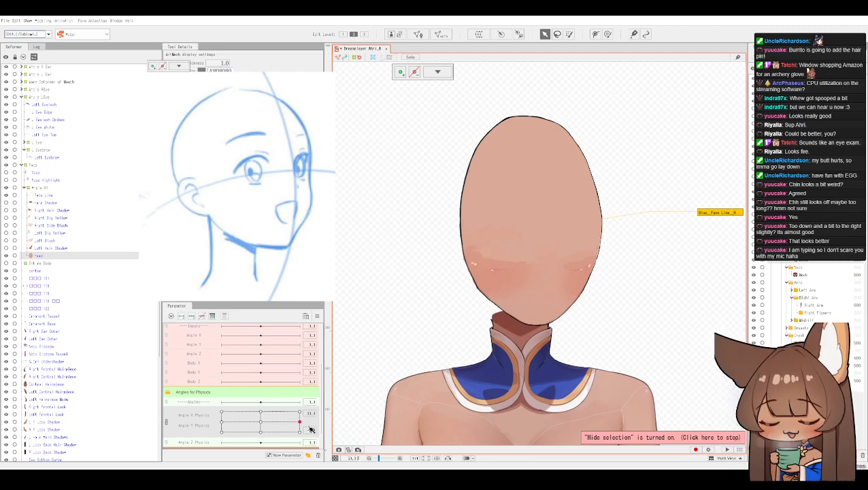
- Preview the head through the upper and lower maximum-X poses and across toward negative X to check the outline's movement
{"action": "left_click_drag", "start_coordinate": [304, 425], "coordinate": [311, 402]}
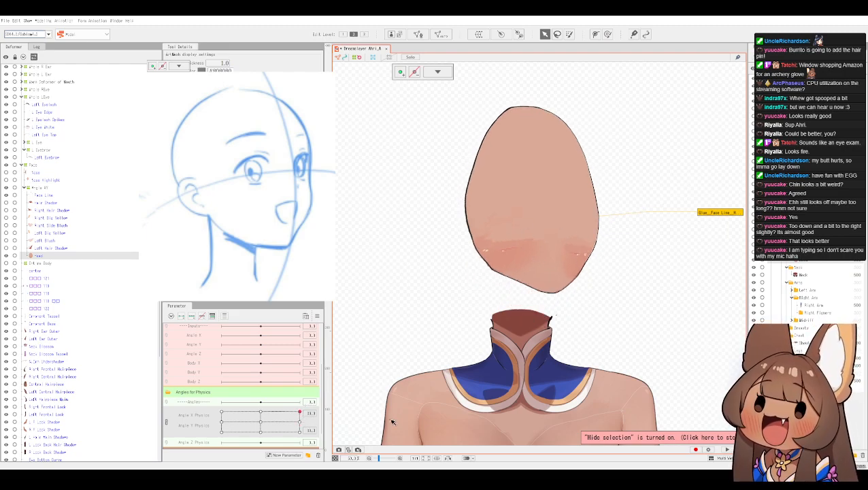
{"action": "left_click_drag", "start_coordinate": [300, 411], "coordinate": [310, 443]}
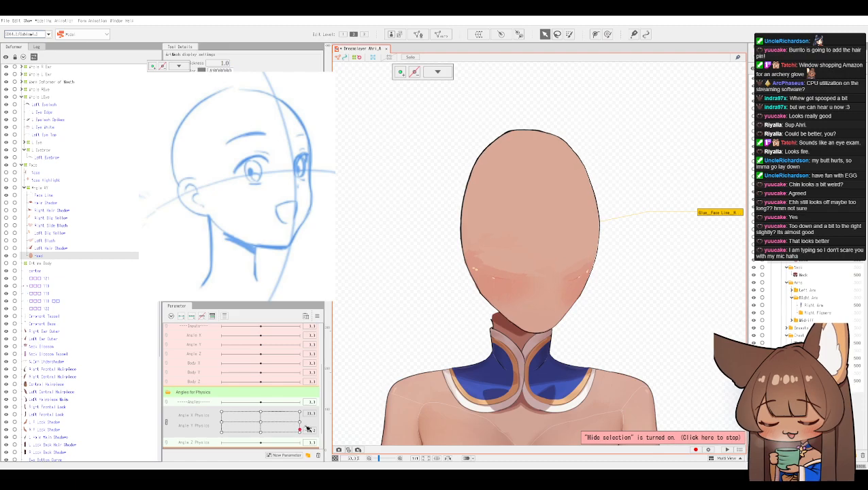
{"action": "left_click_drag", "start_coordinate": [306, 439], "coordinate": [192, 404]}
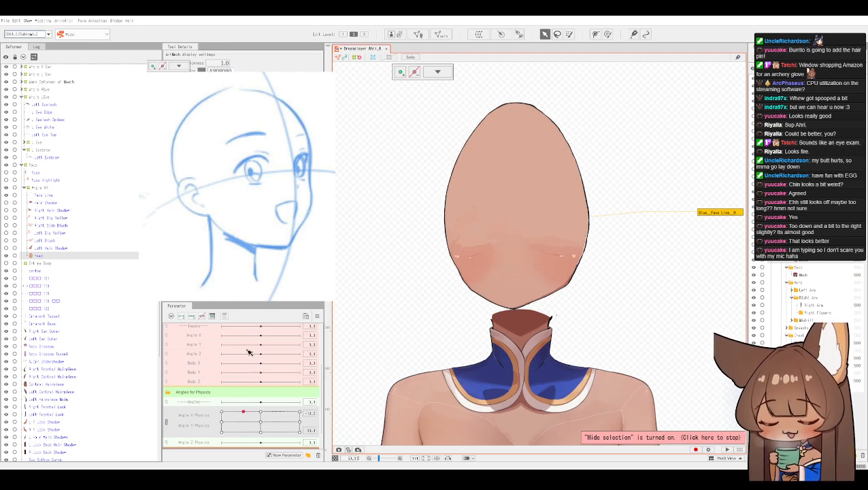
{"action": "left_click", "coordinate": [293, 413]}
- Return the head to its neutral pose and set Angle Y Physics to exactly 0
{"action": "left_click_drag", "start_coordinate": [295, 427], "coordinate": [260, 421]}
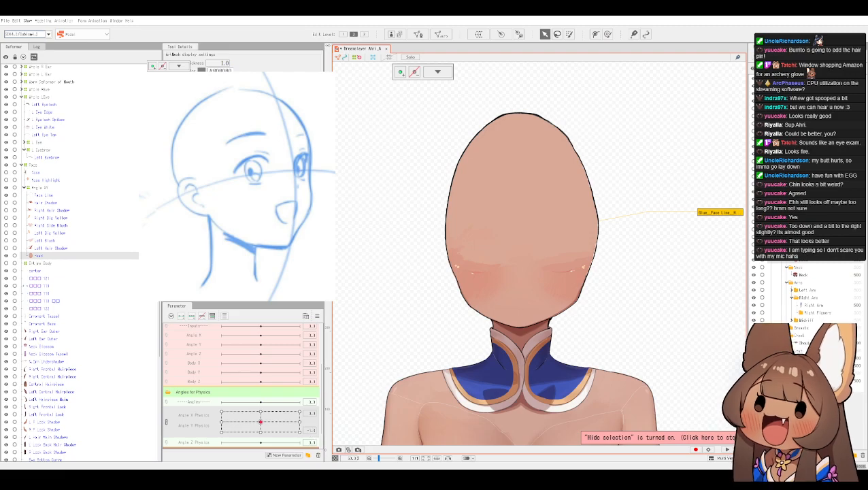
{"action": "left_click", "coordinate": [310, 431]}
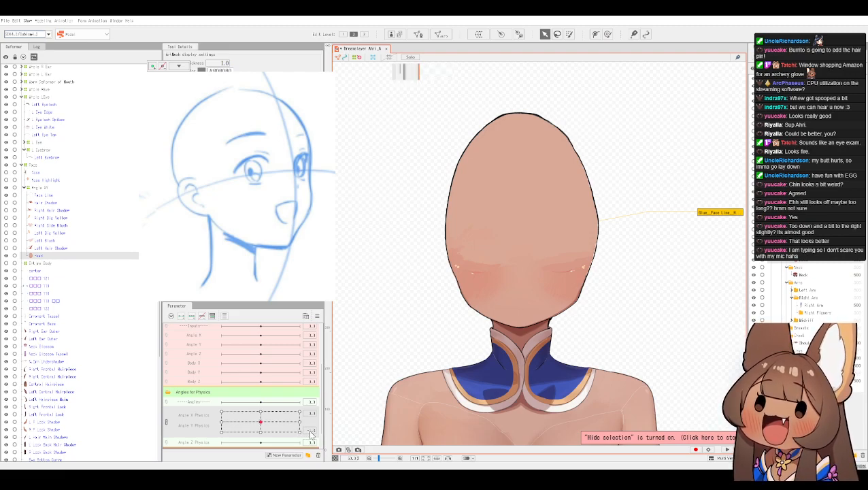
{"action": "double_click", "coordinate": [310, 431]}
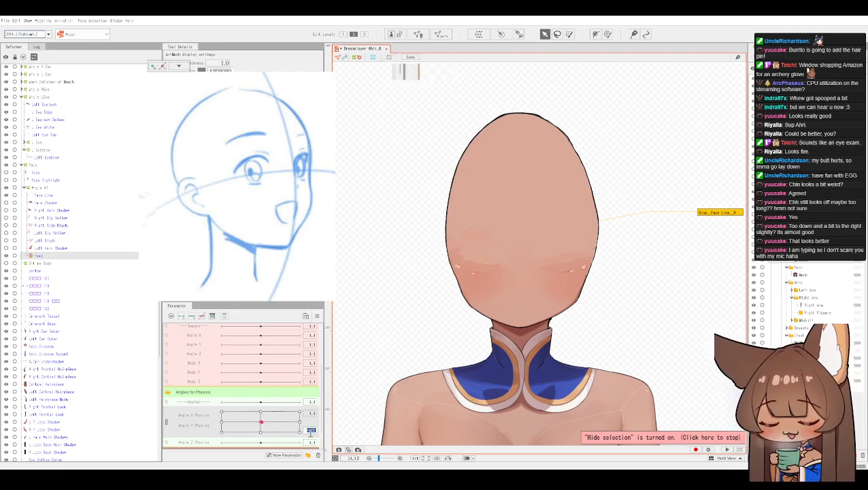
{"action": "type", "text": "0"}
{"action": "key", "text": "Return"}
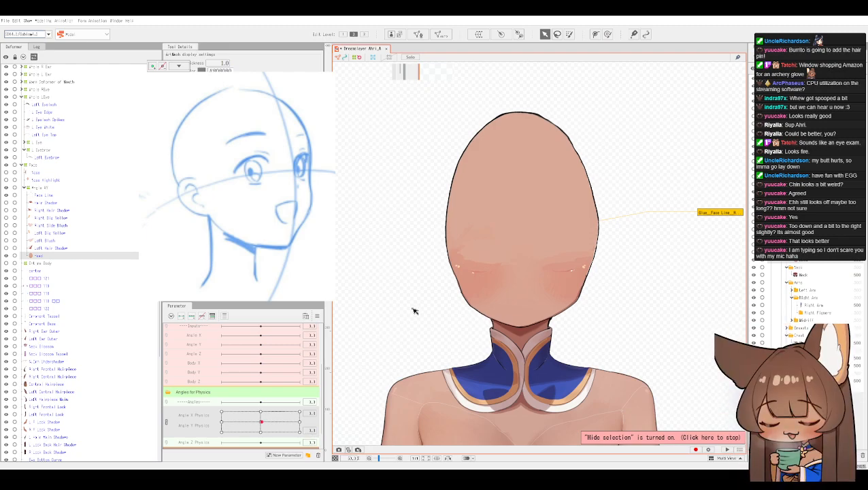